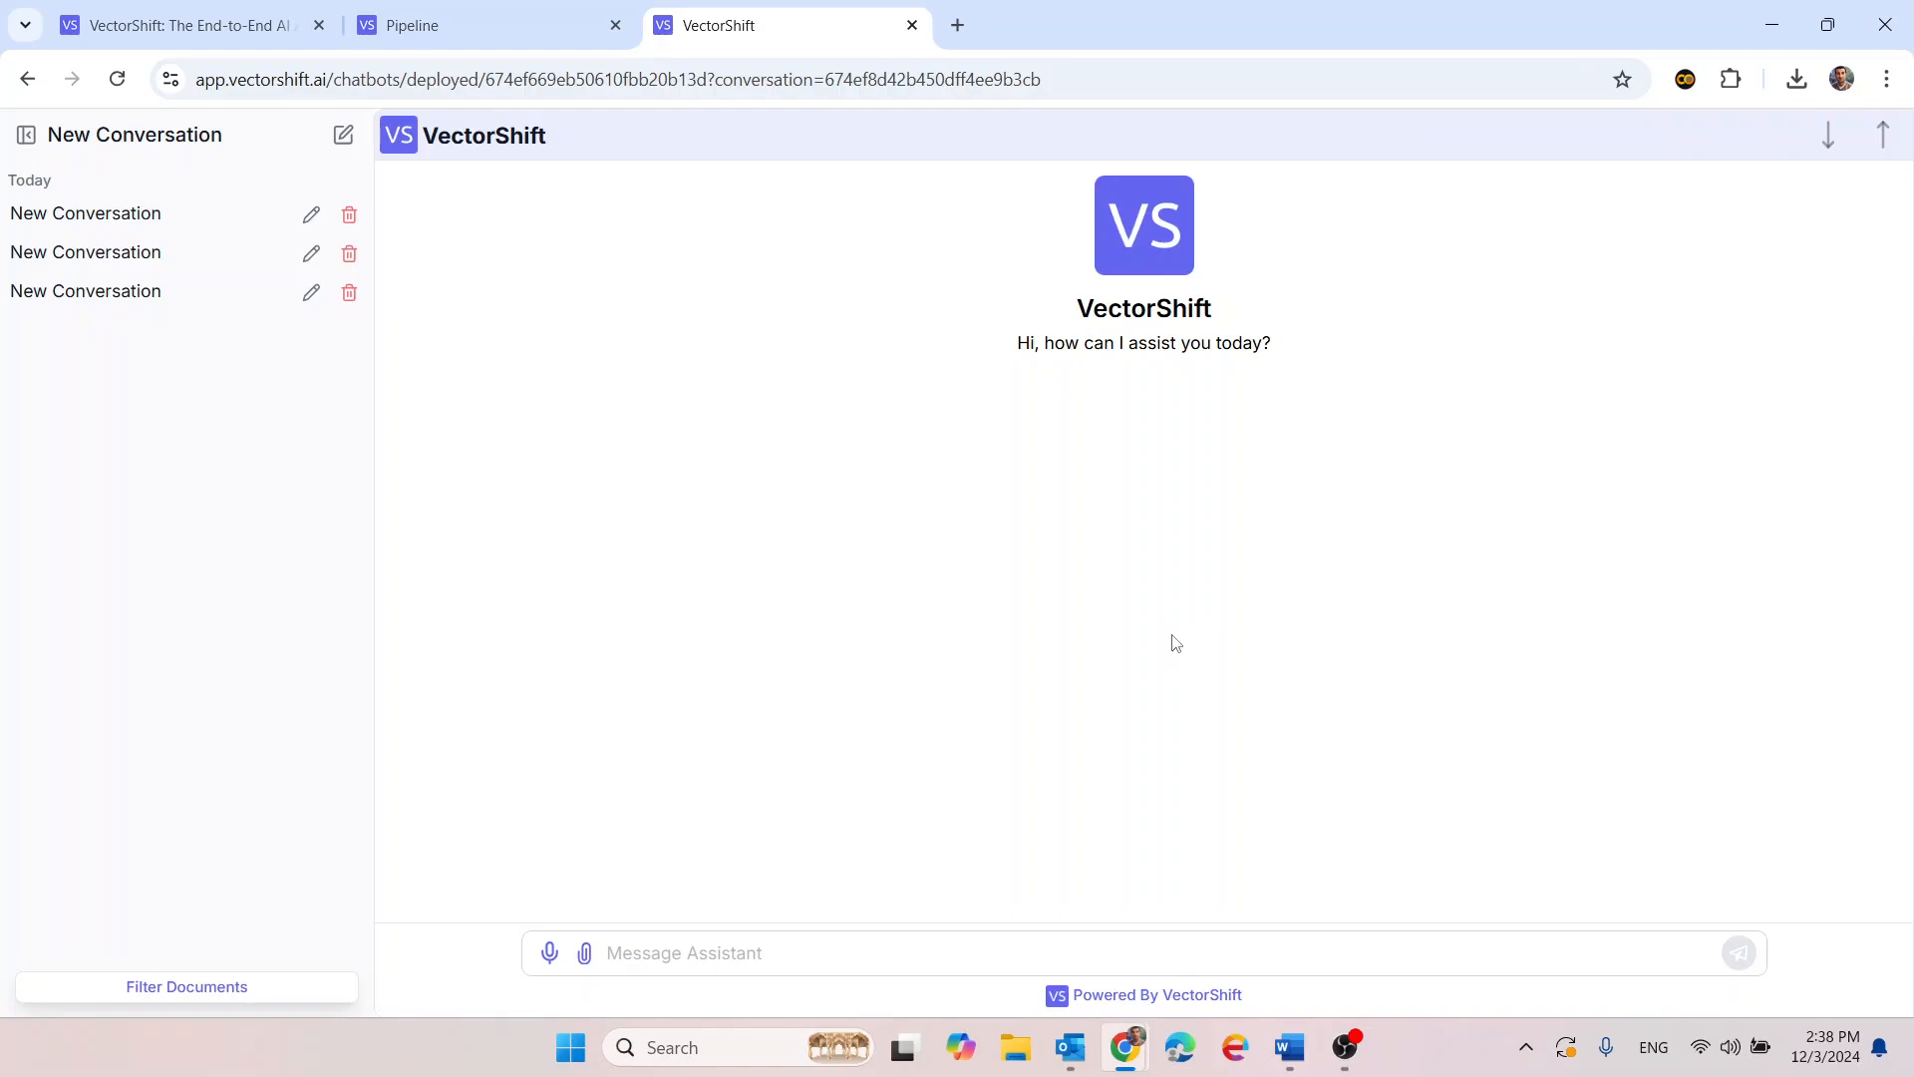
# Upload the restaurant document el haty resturant.docx from Downloads to the chatbot and check it in the attachments list
pyautogui.click(588, 959)
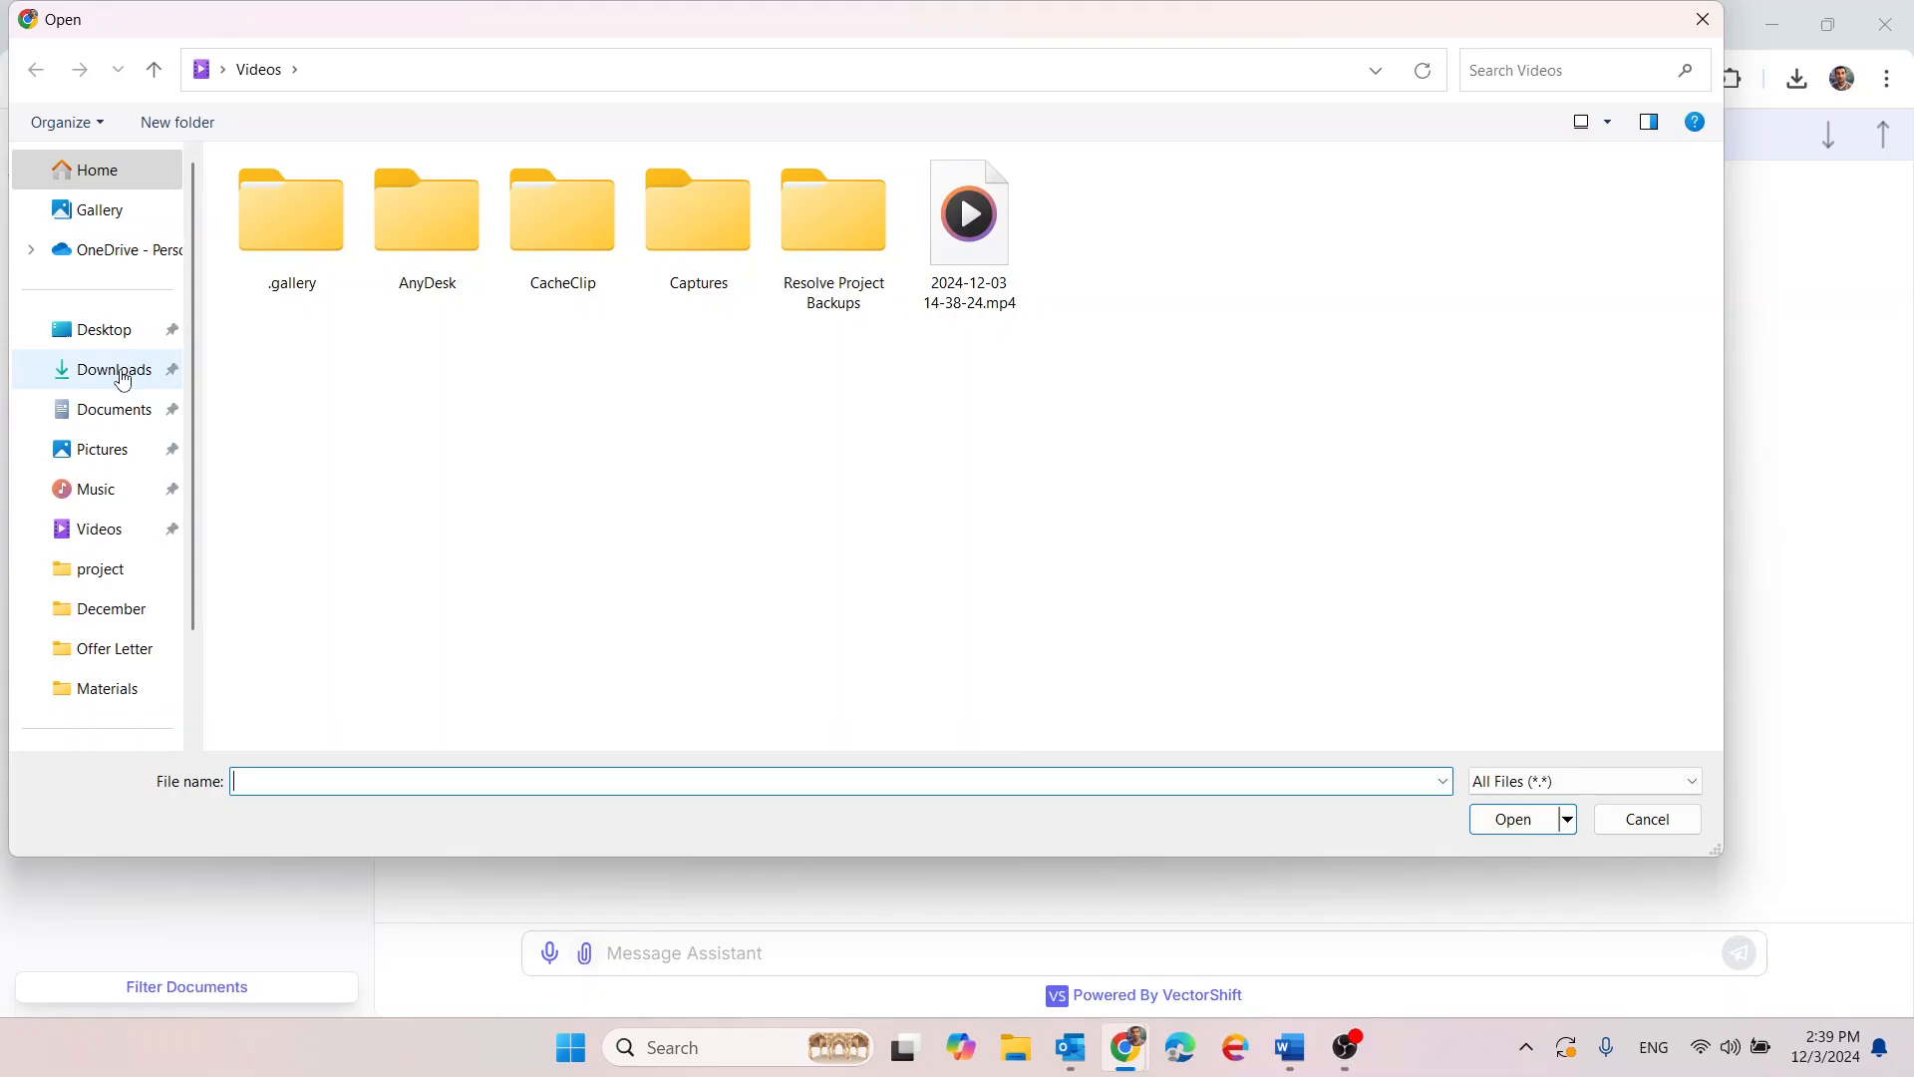
pyautogui.click(114, 370)
pyautogui.doubleClick(279, 244)
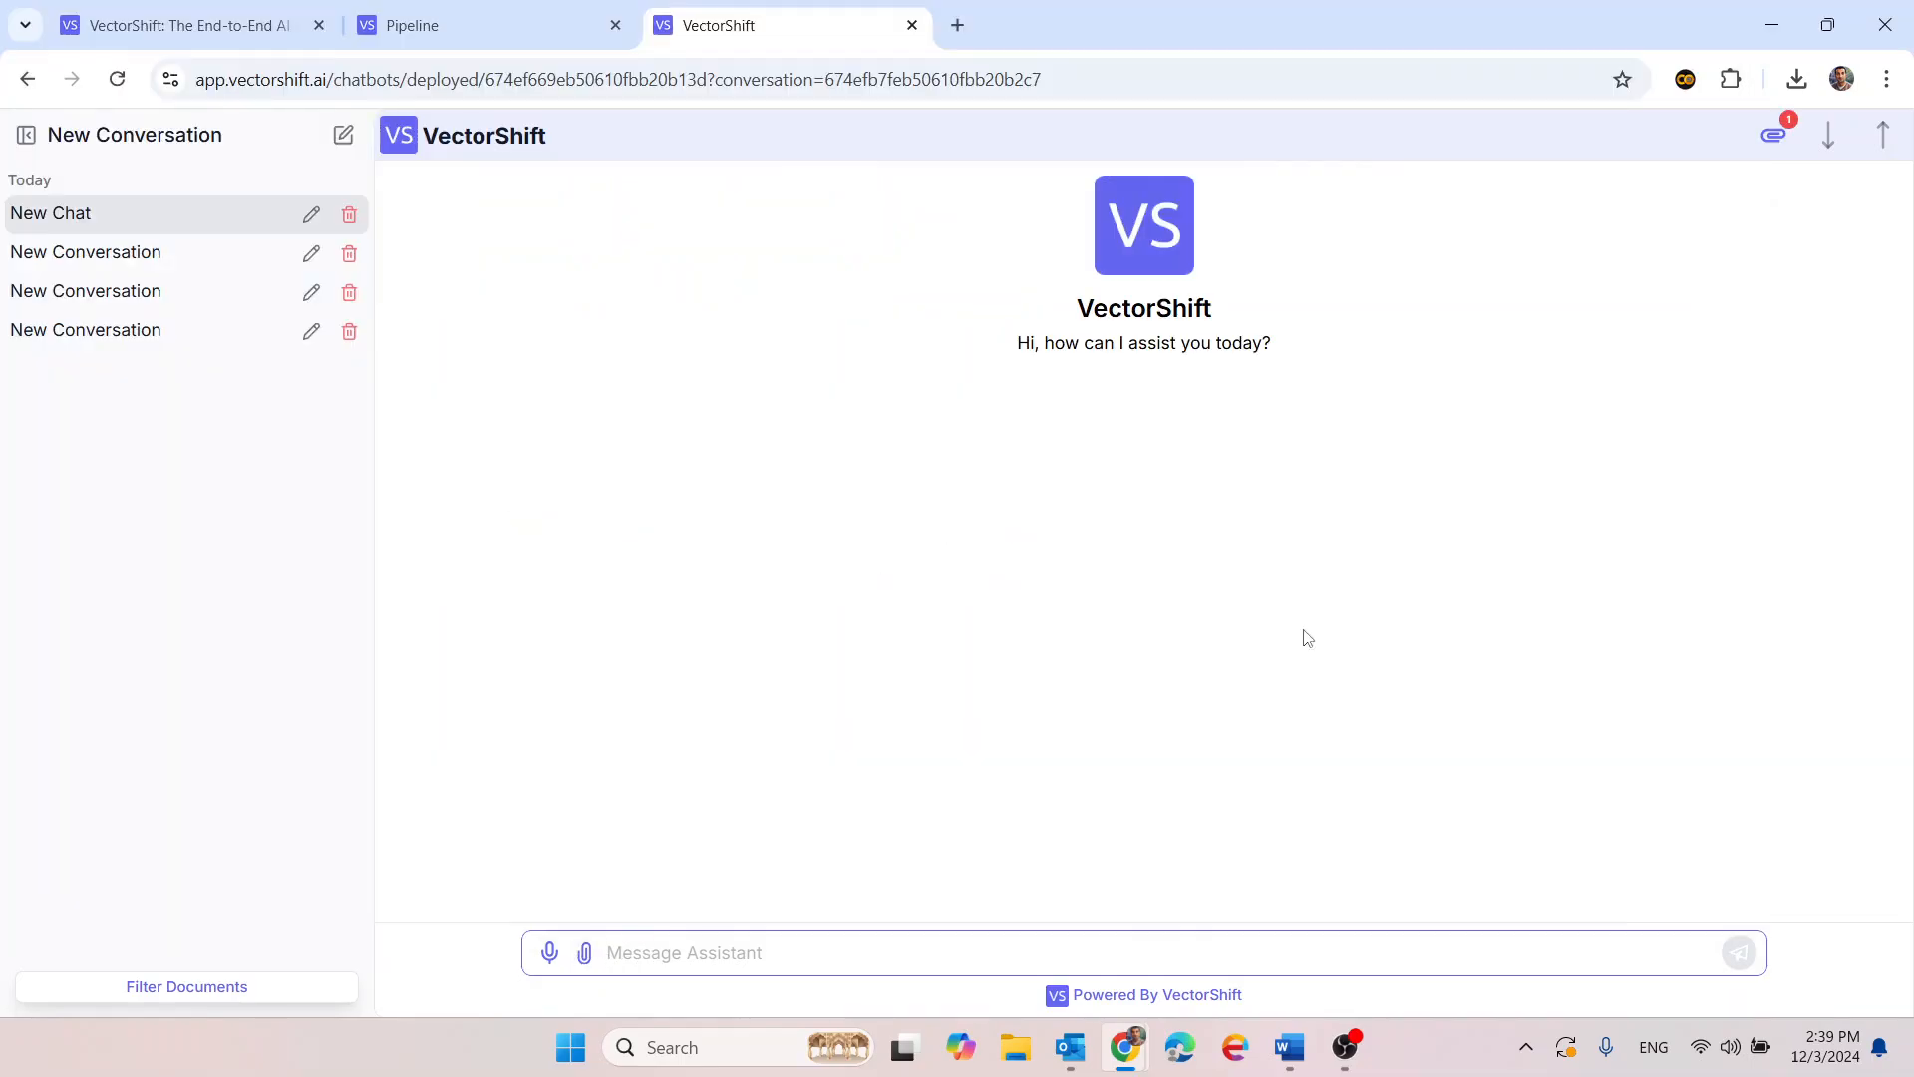
pyautogui.click(1773, 135)
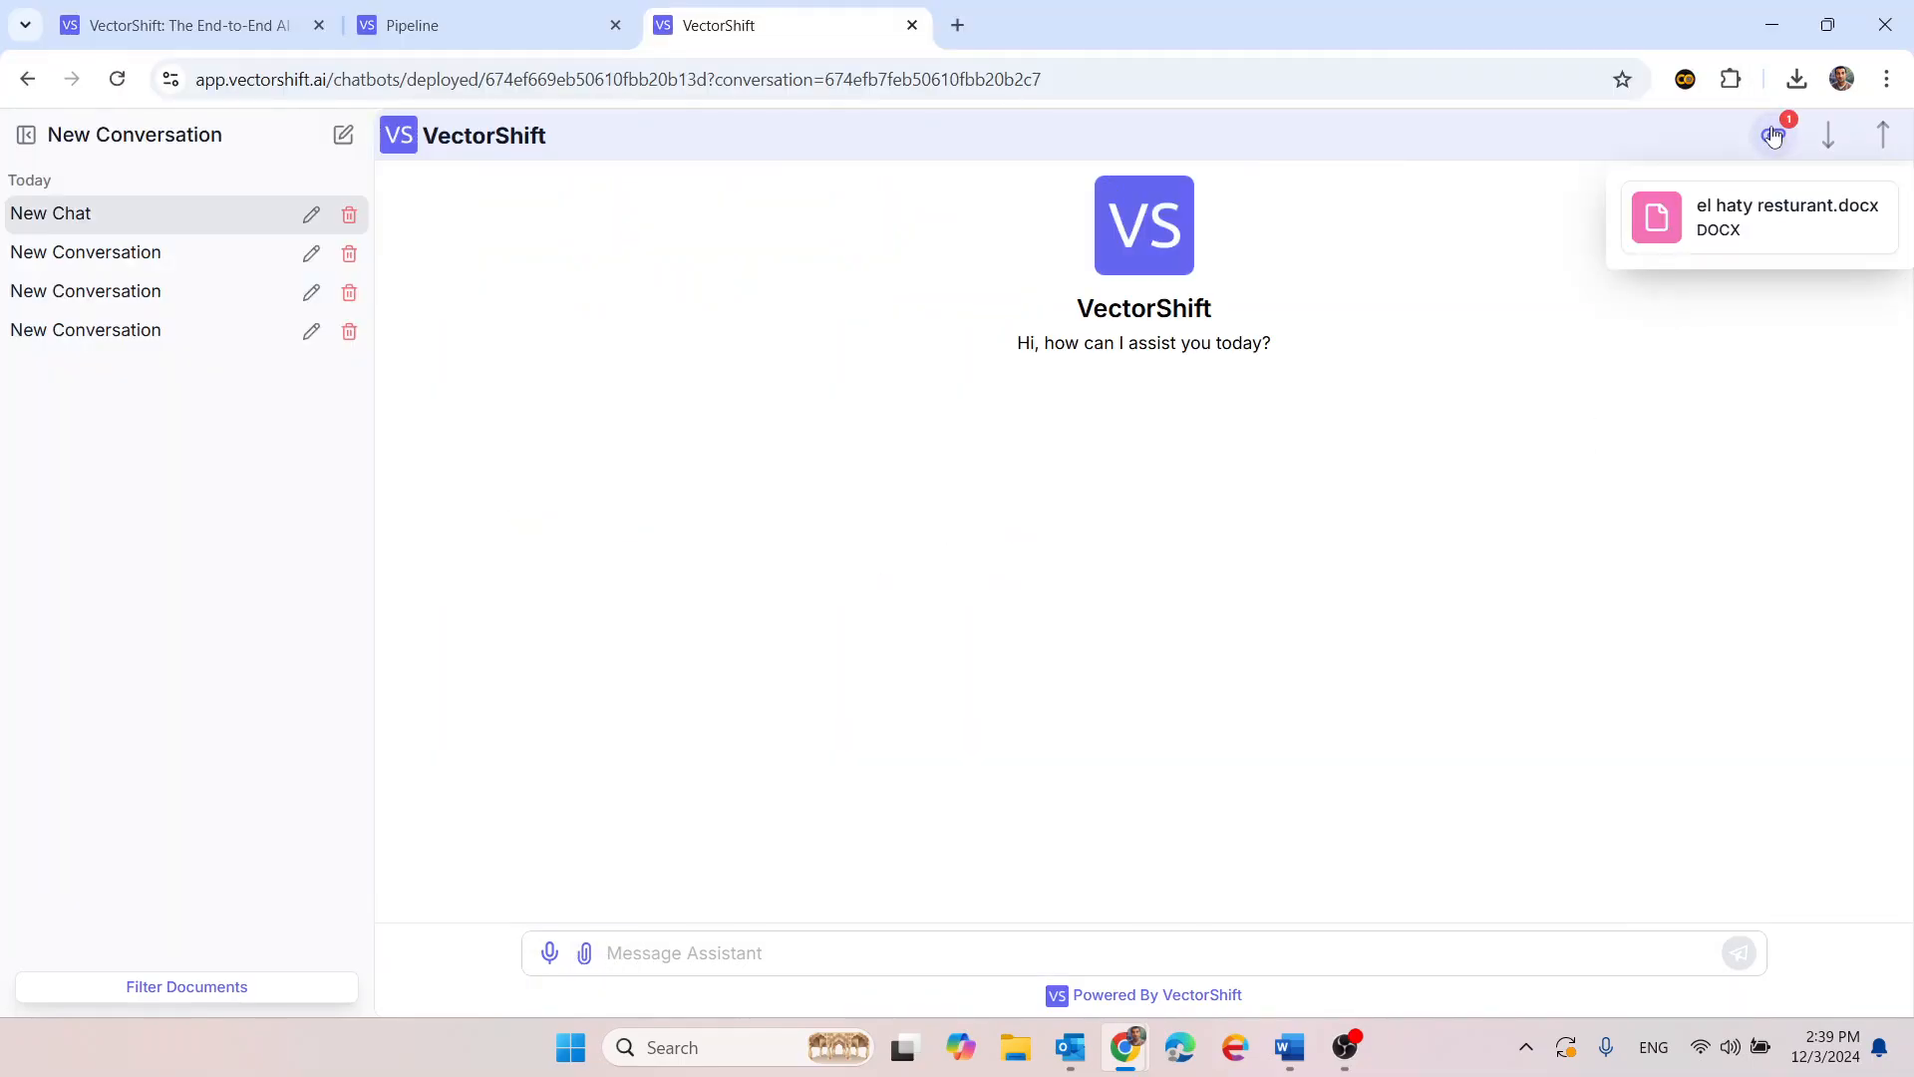
pyautogui.click(1289, 583)
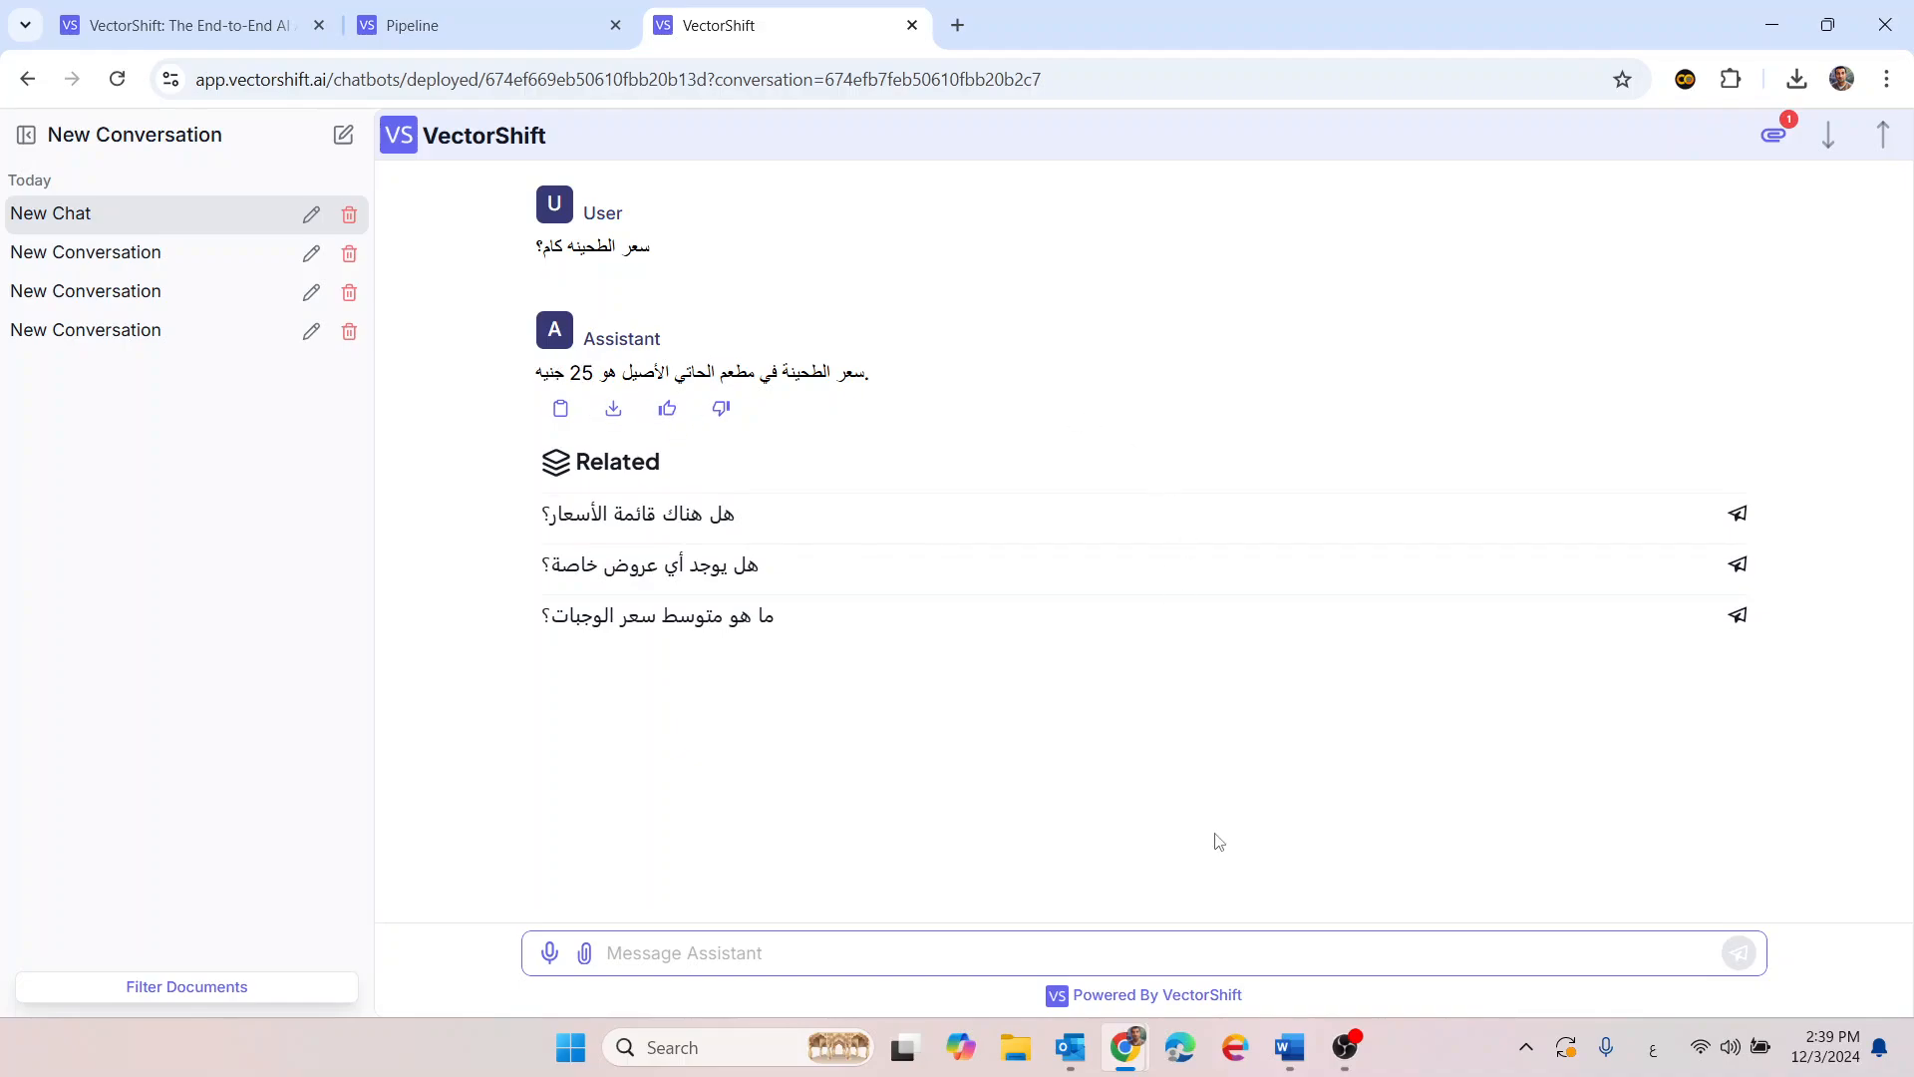
# Switch to Word to check the tahini price and read the menu and Q&A section, and return to the chatbot
pyautogui.click(1283, 1049)
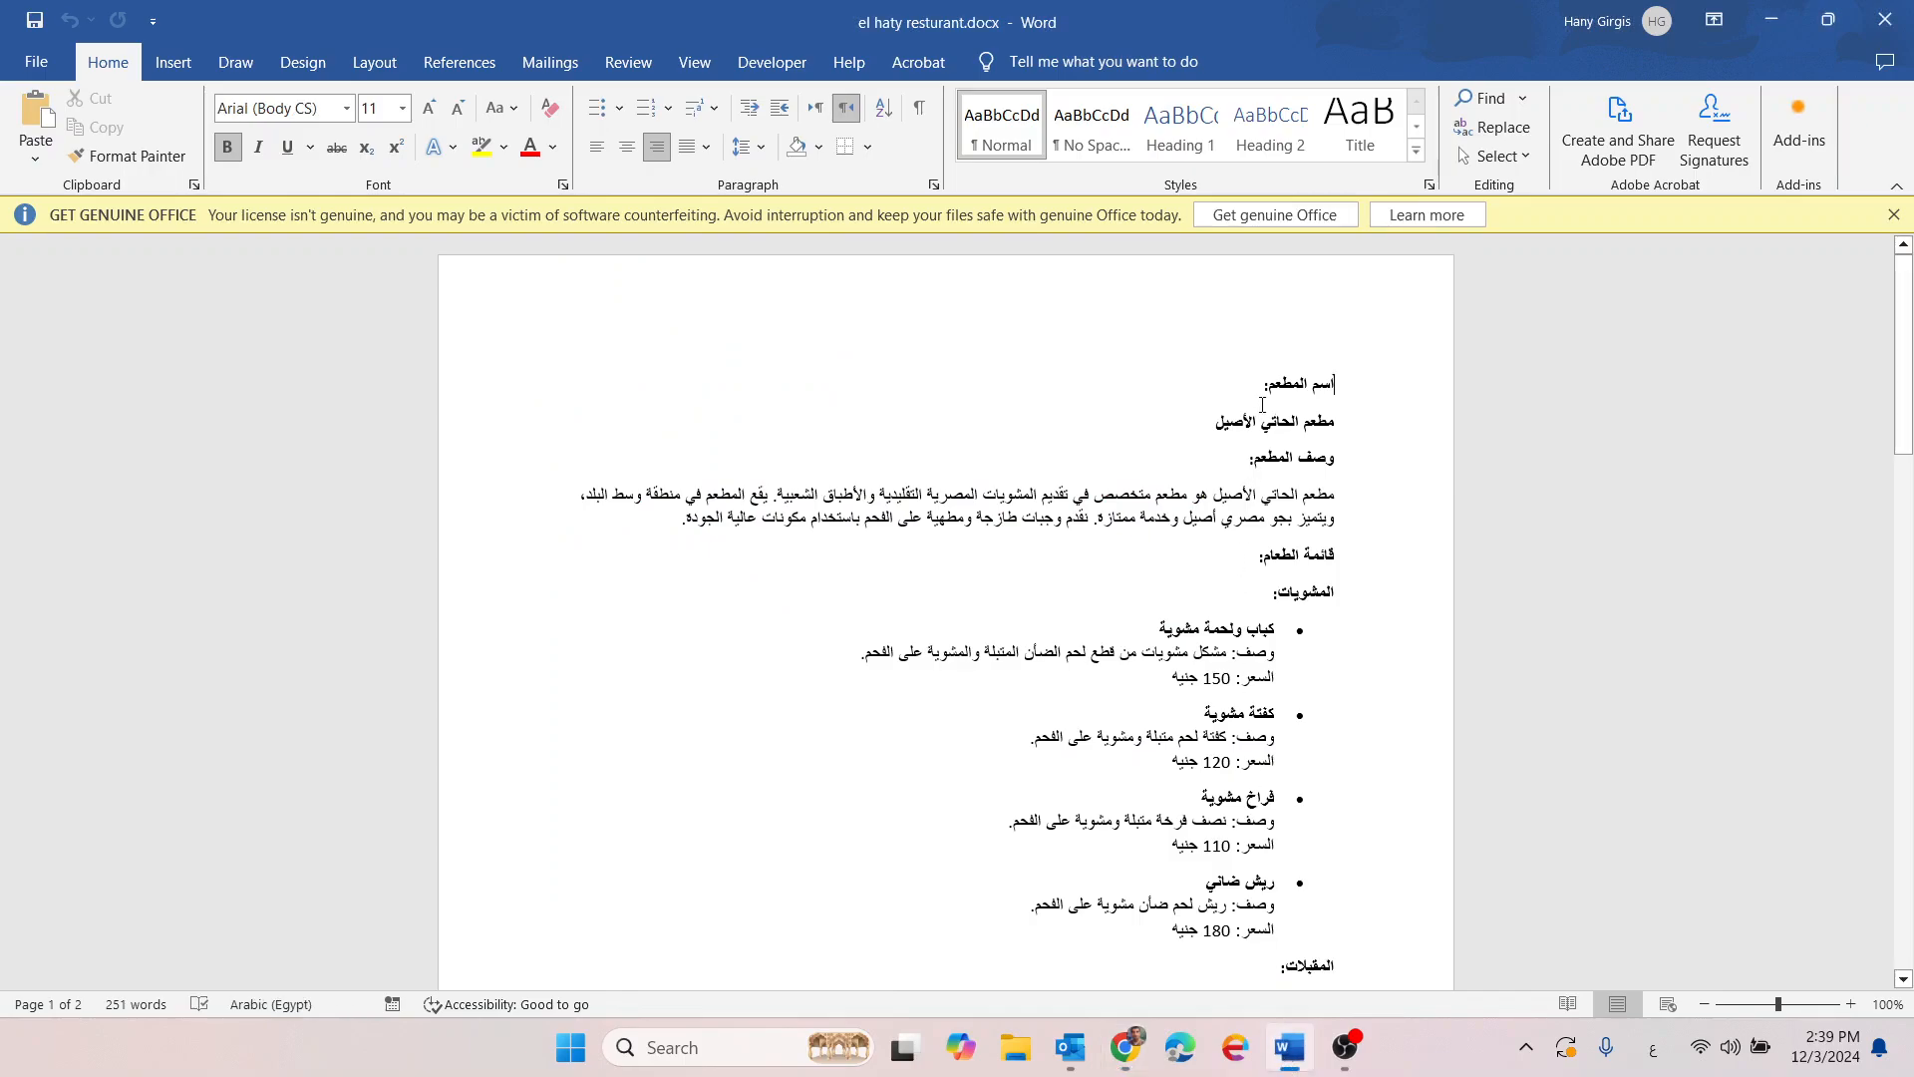
pyautogui.scroll(-2, 1262, 404)
pyautogui.scroll(2, 1168, 457)
pyautogui.scroll(-3, 1230, 407)
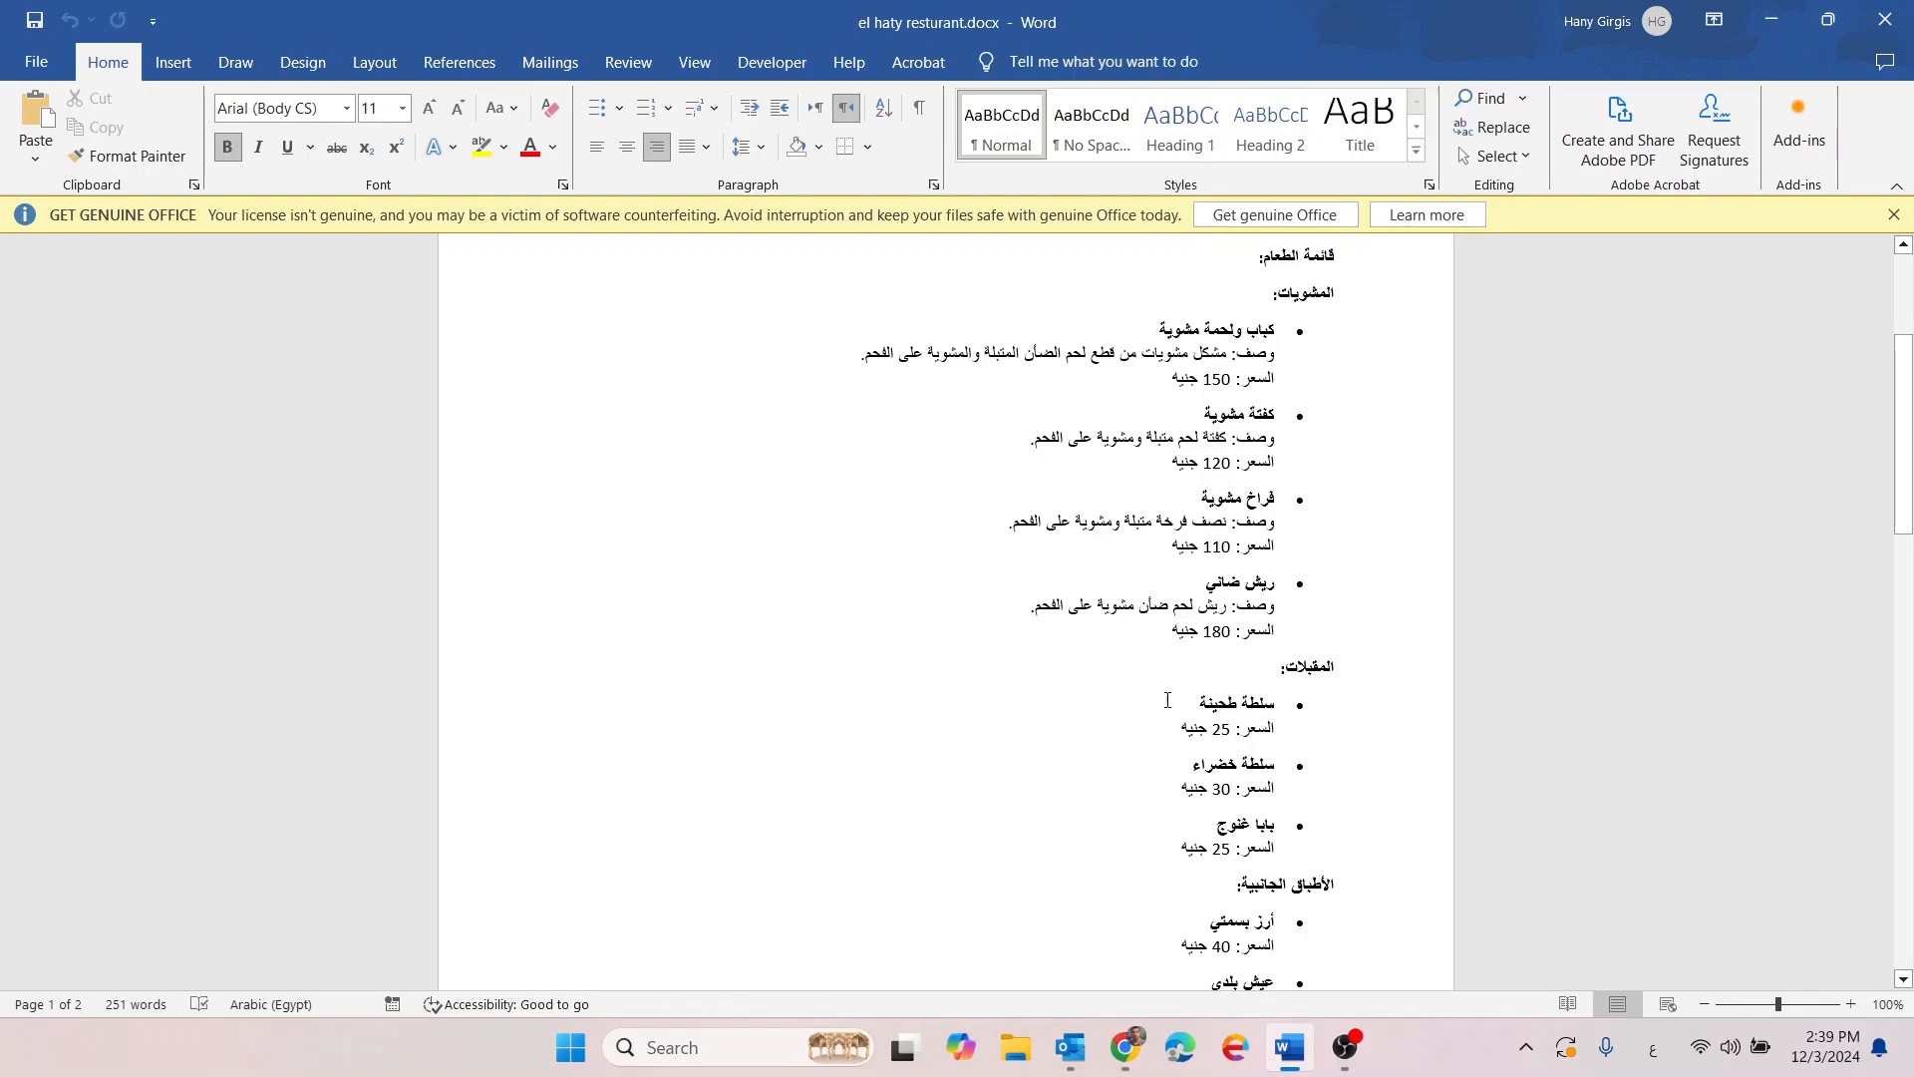
pyautogui.scroll(-10, 1161, 681)
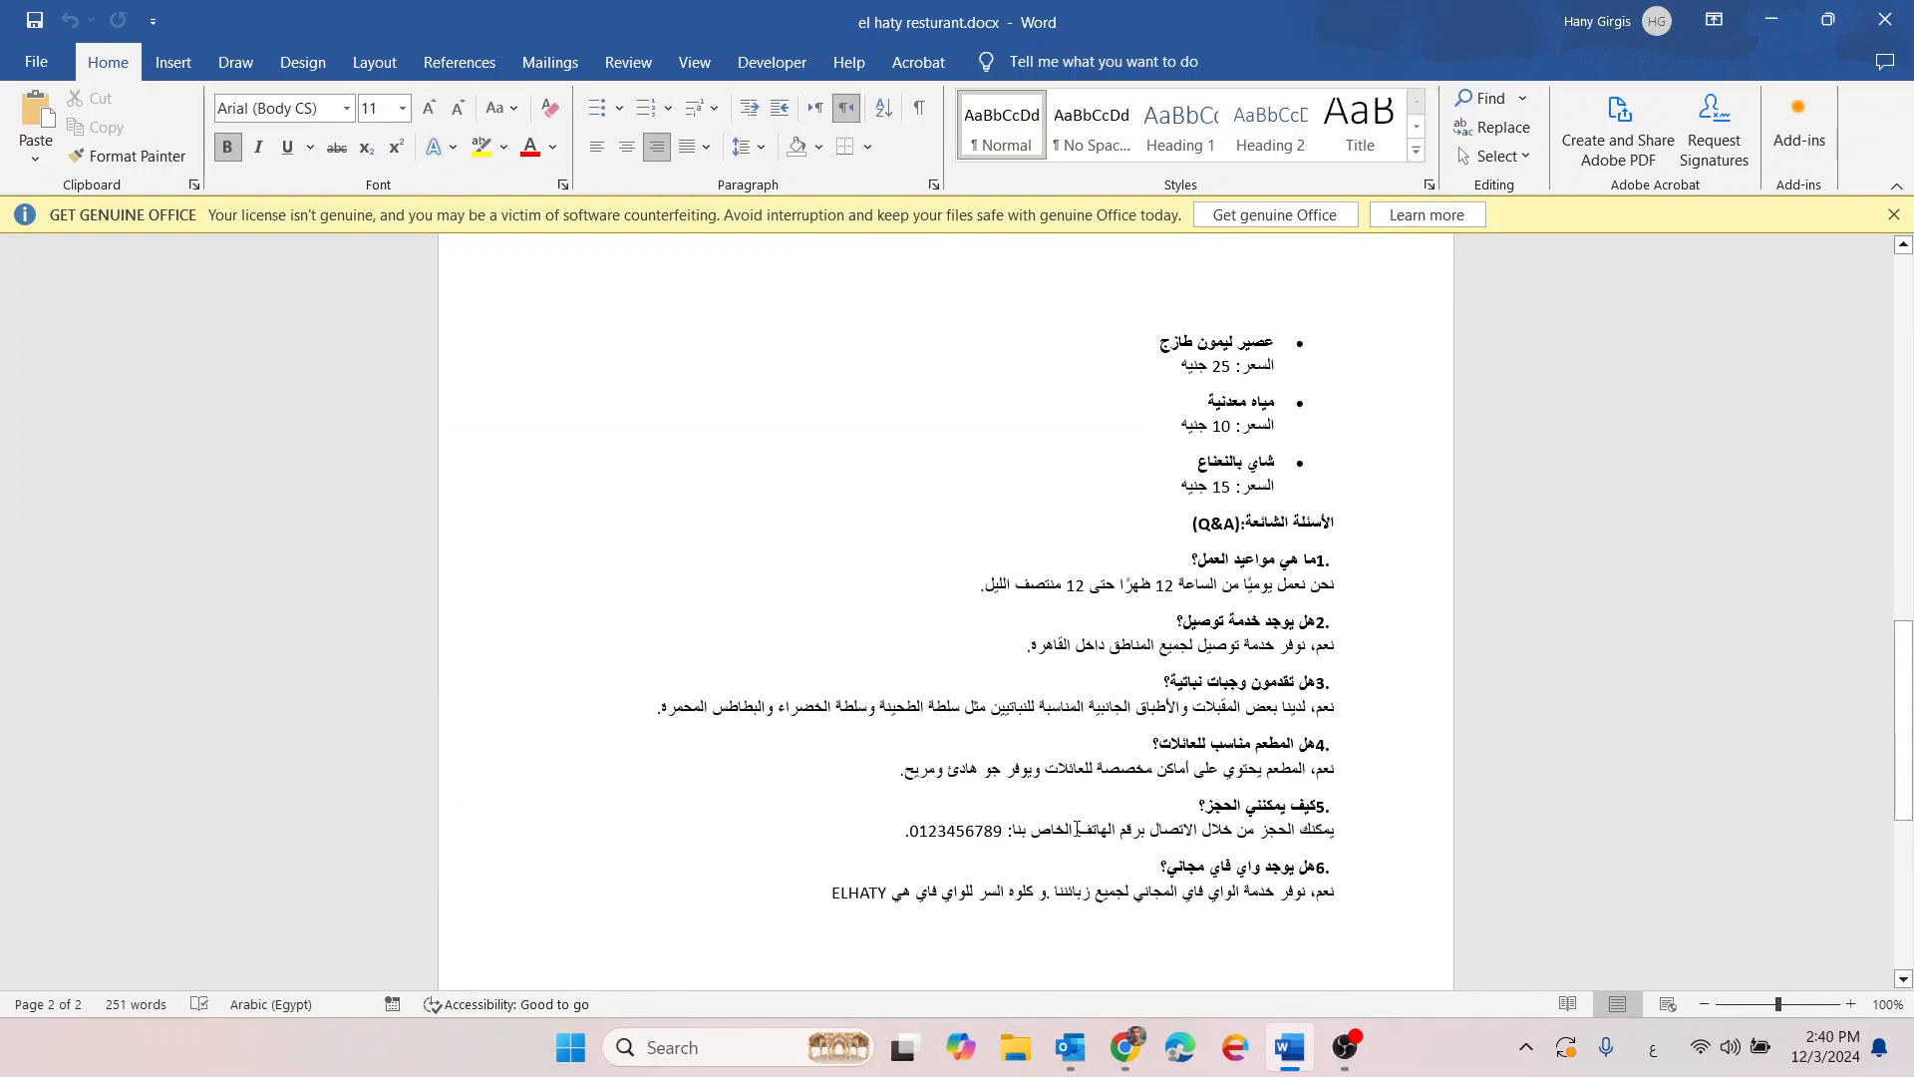
pyautogui.hotkey('alt', 'Tab')
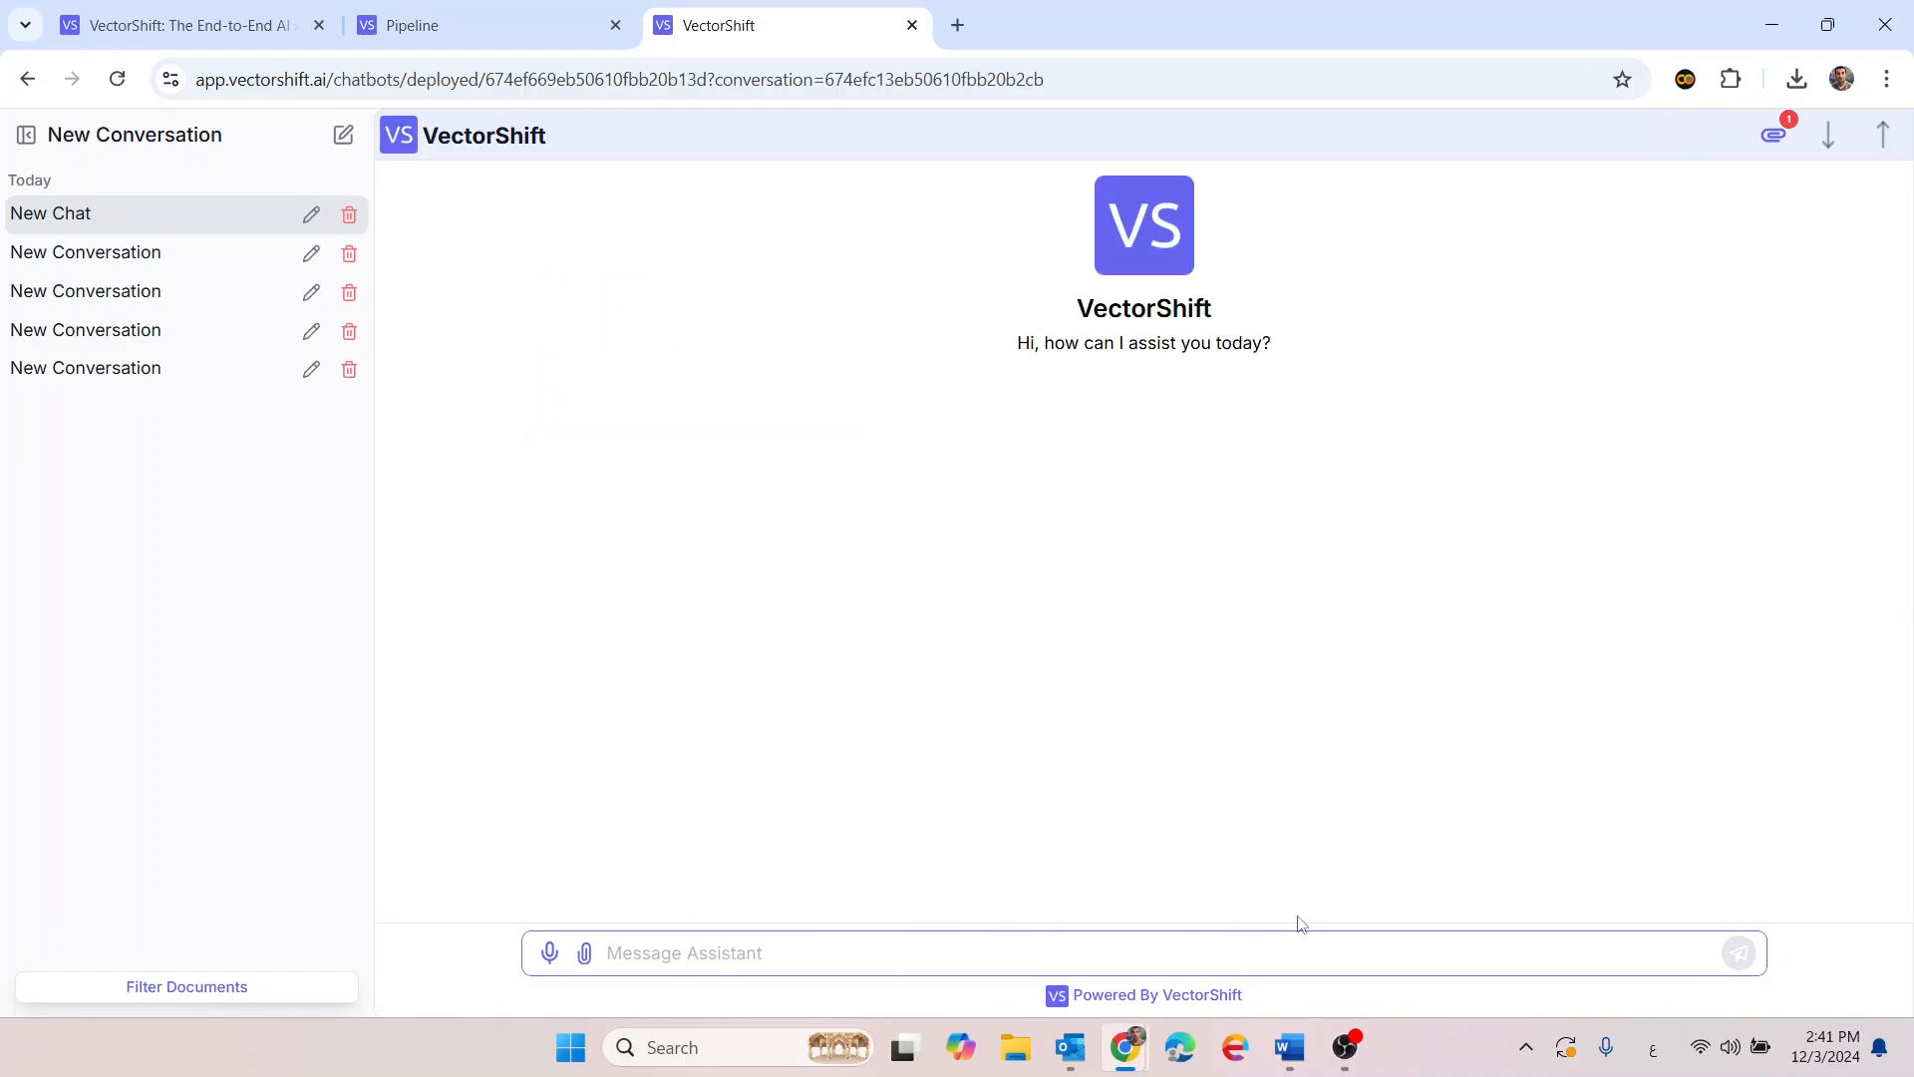
# Ask the chatbot for the price of شاي بالنعناع, taken from the Word menu, and compare the answer with the document
pyautogui.click(1293, 1058)
pyautogui.scroll(15, 1223, 579)
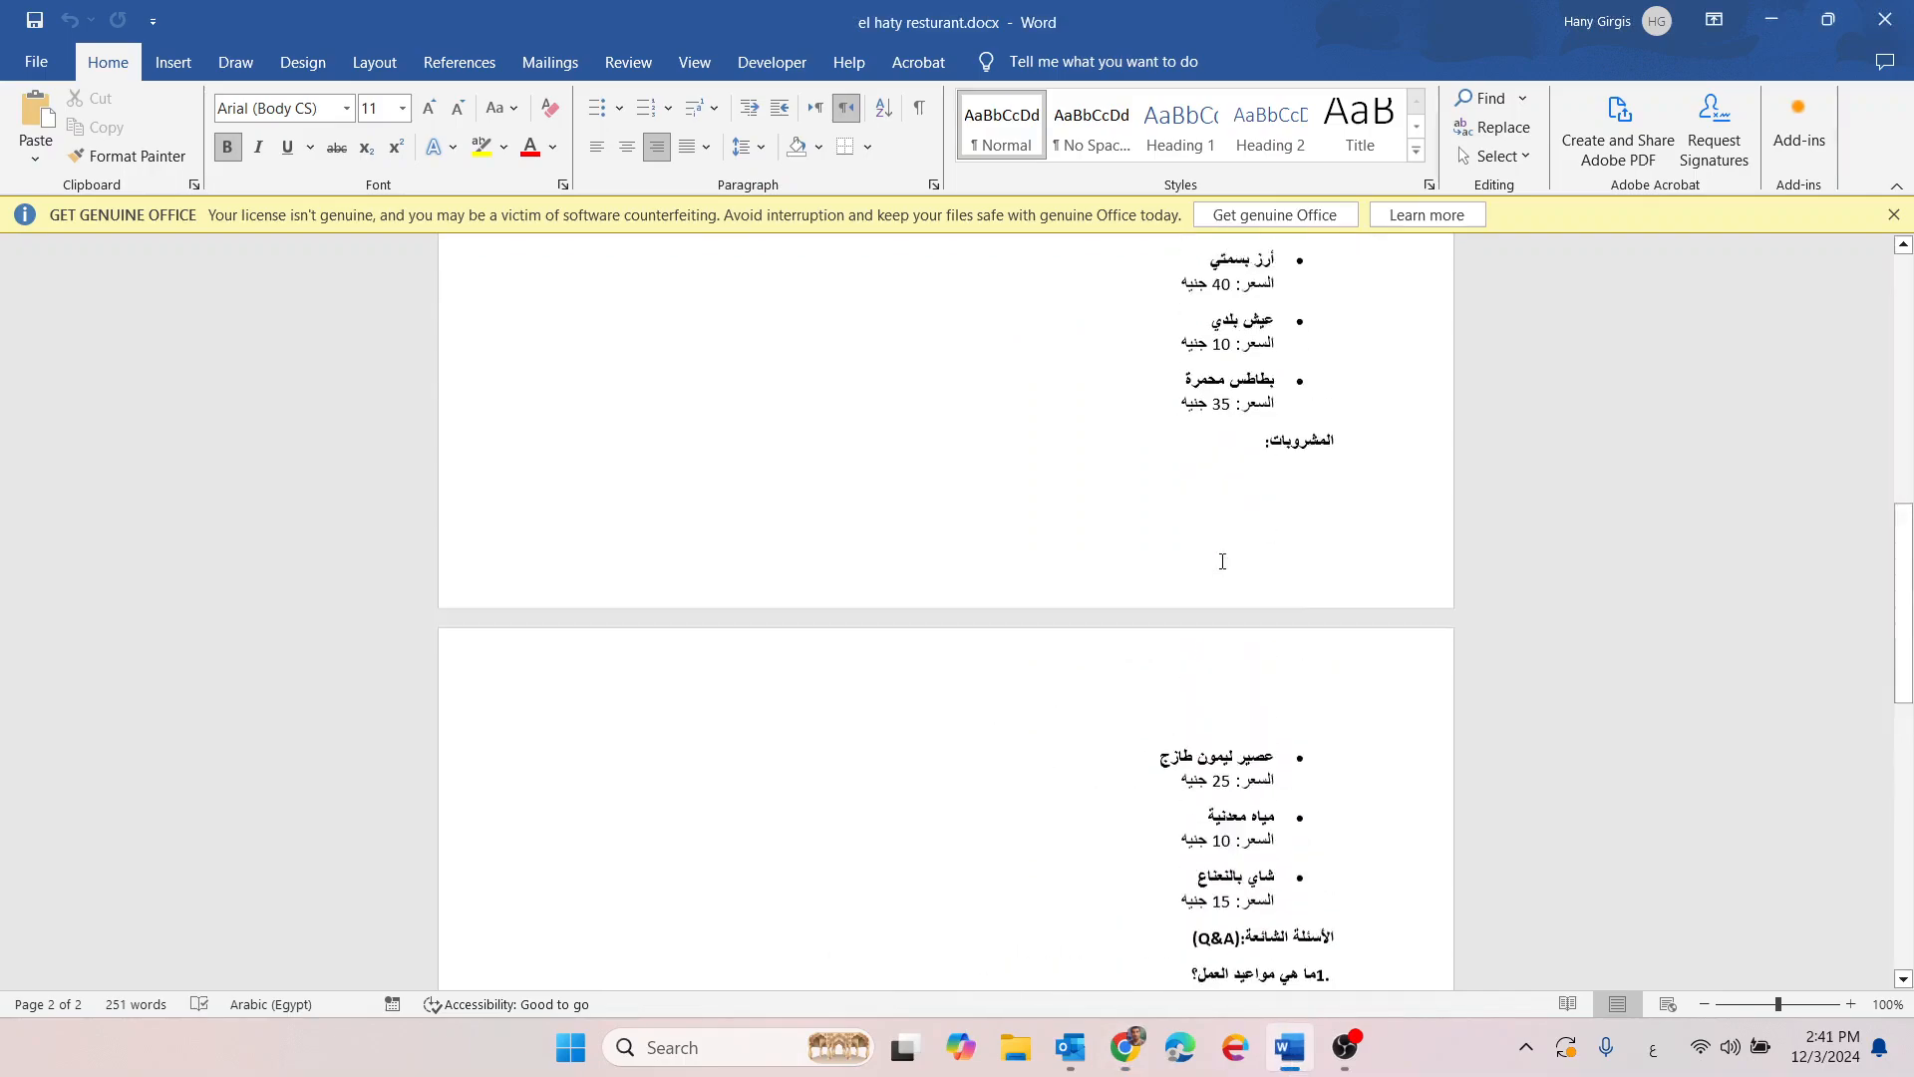
pyautogui.scroll(-15, 1222, 561)
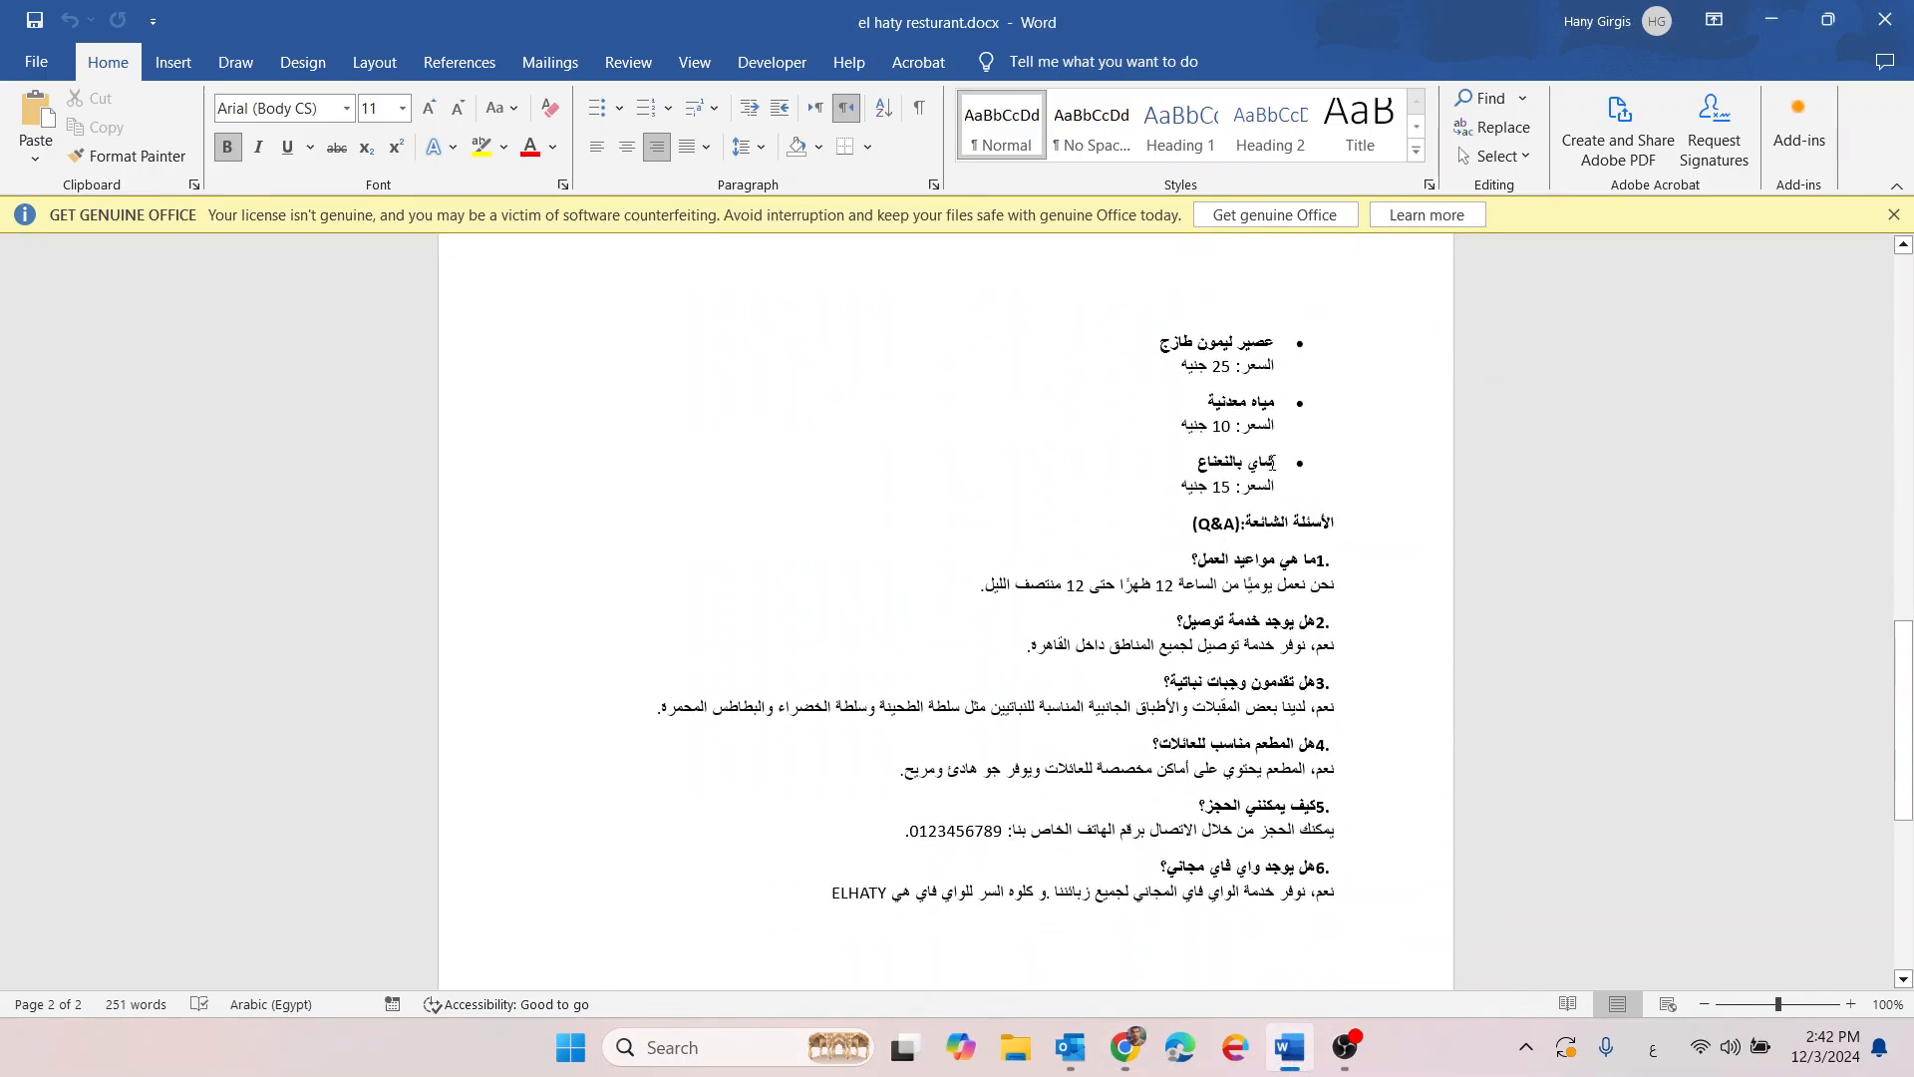
pyautogui.moveTo(1275, 460); pyautogui.dragTo(1179, 463)
pyautogui.hotkey('alt', 'Tab')
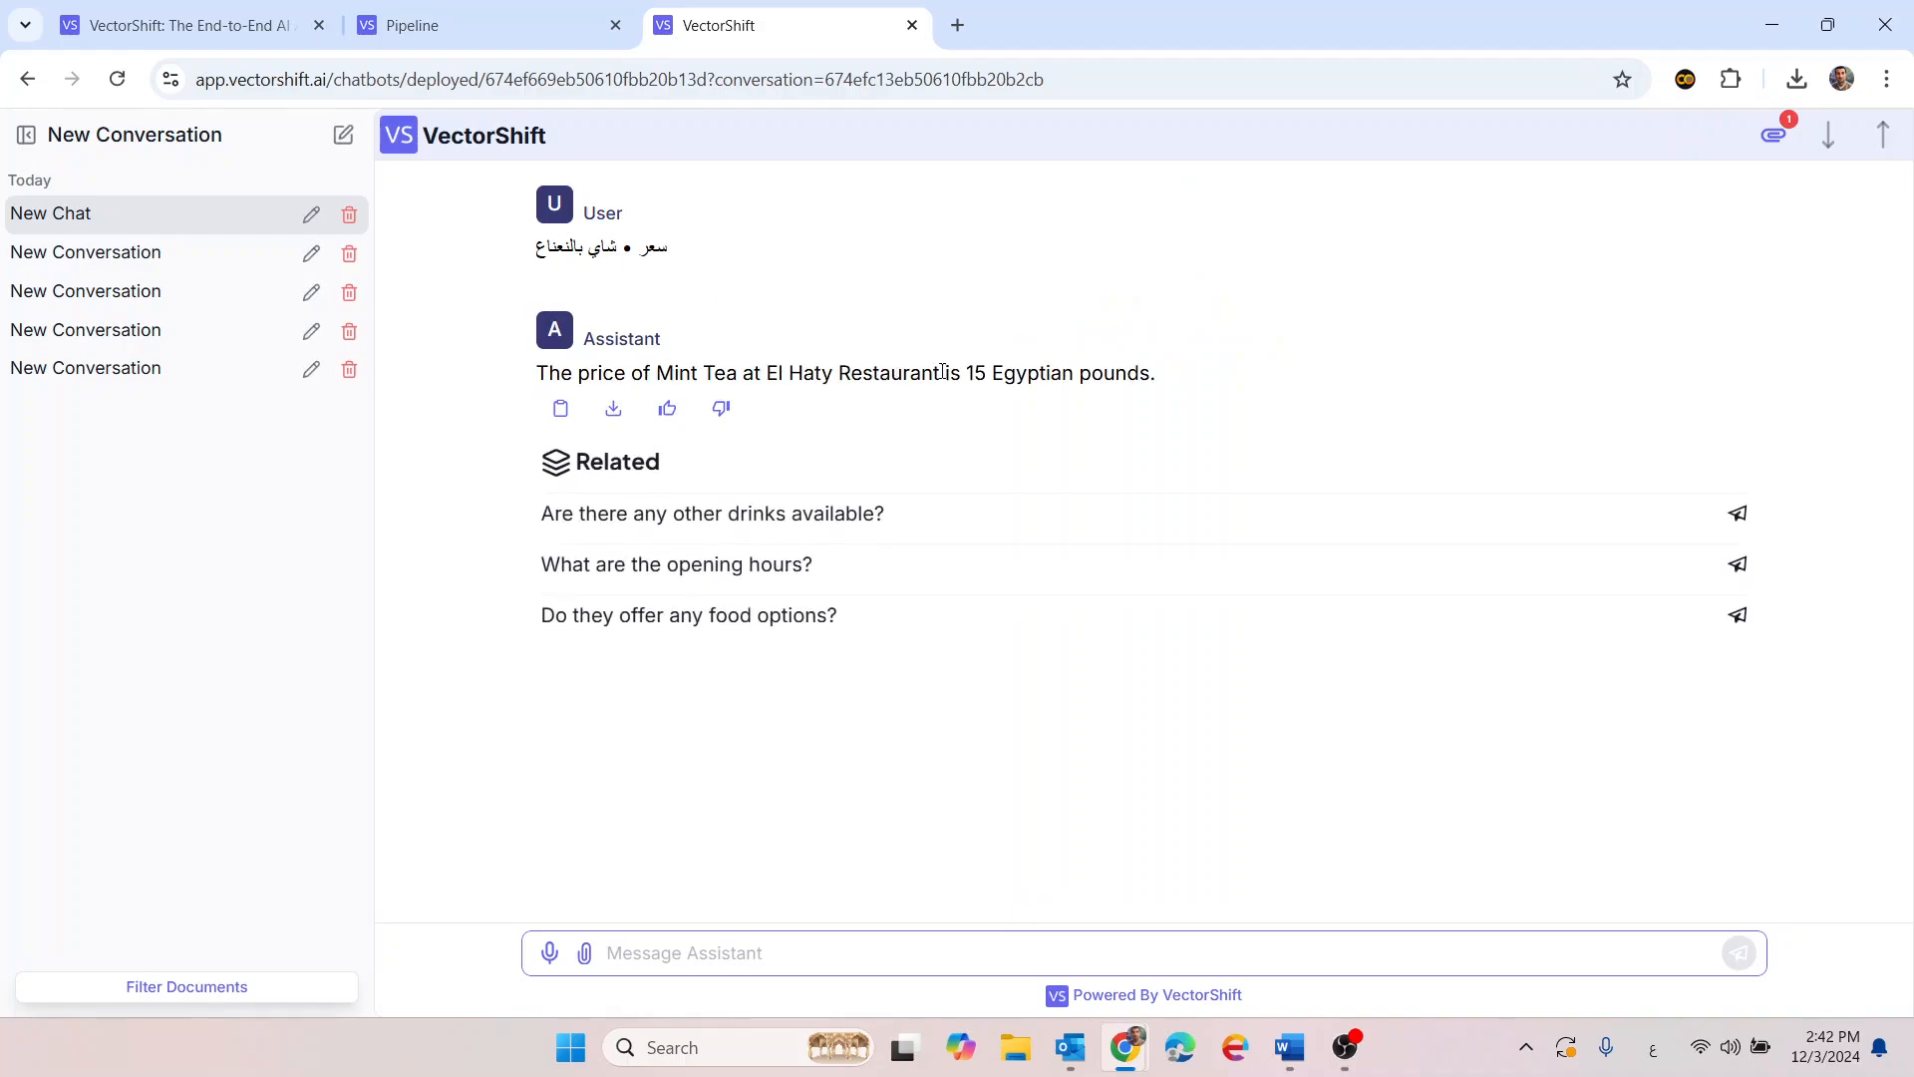
pyautogui.hotkey('alt', 'Tab')
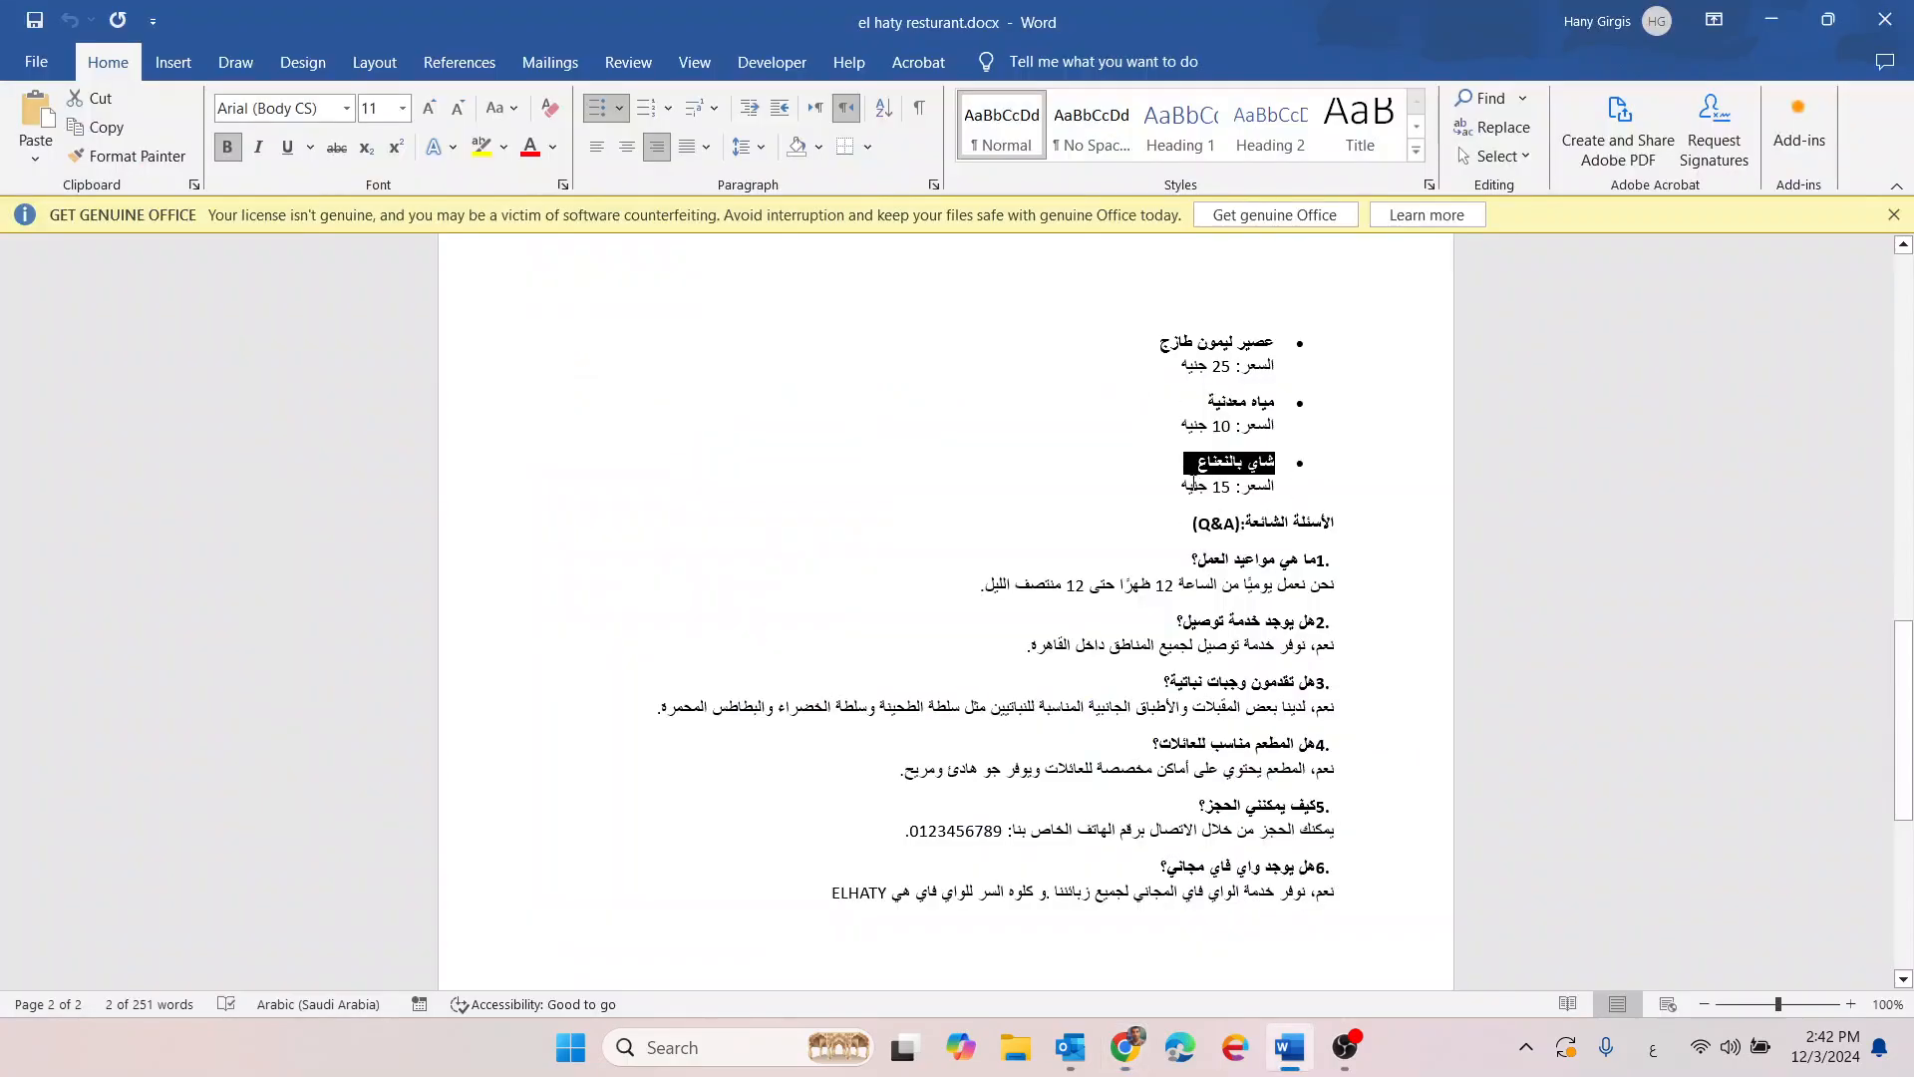
pyautogui.hotkey('alt', 'Tab')
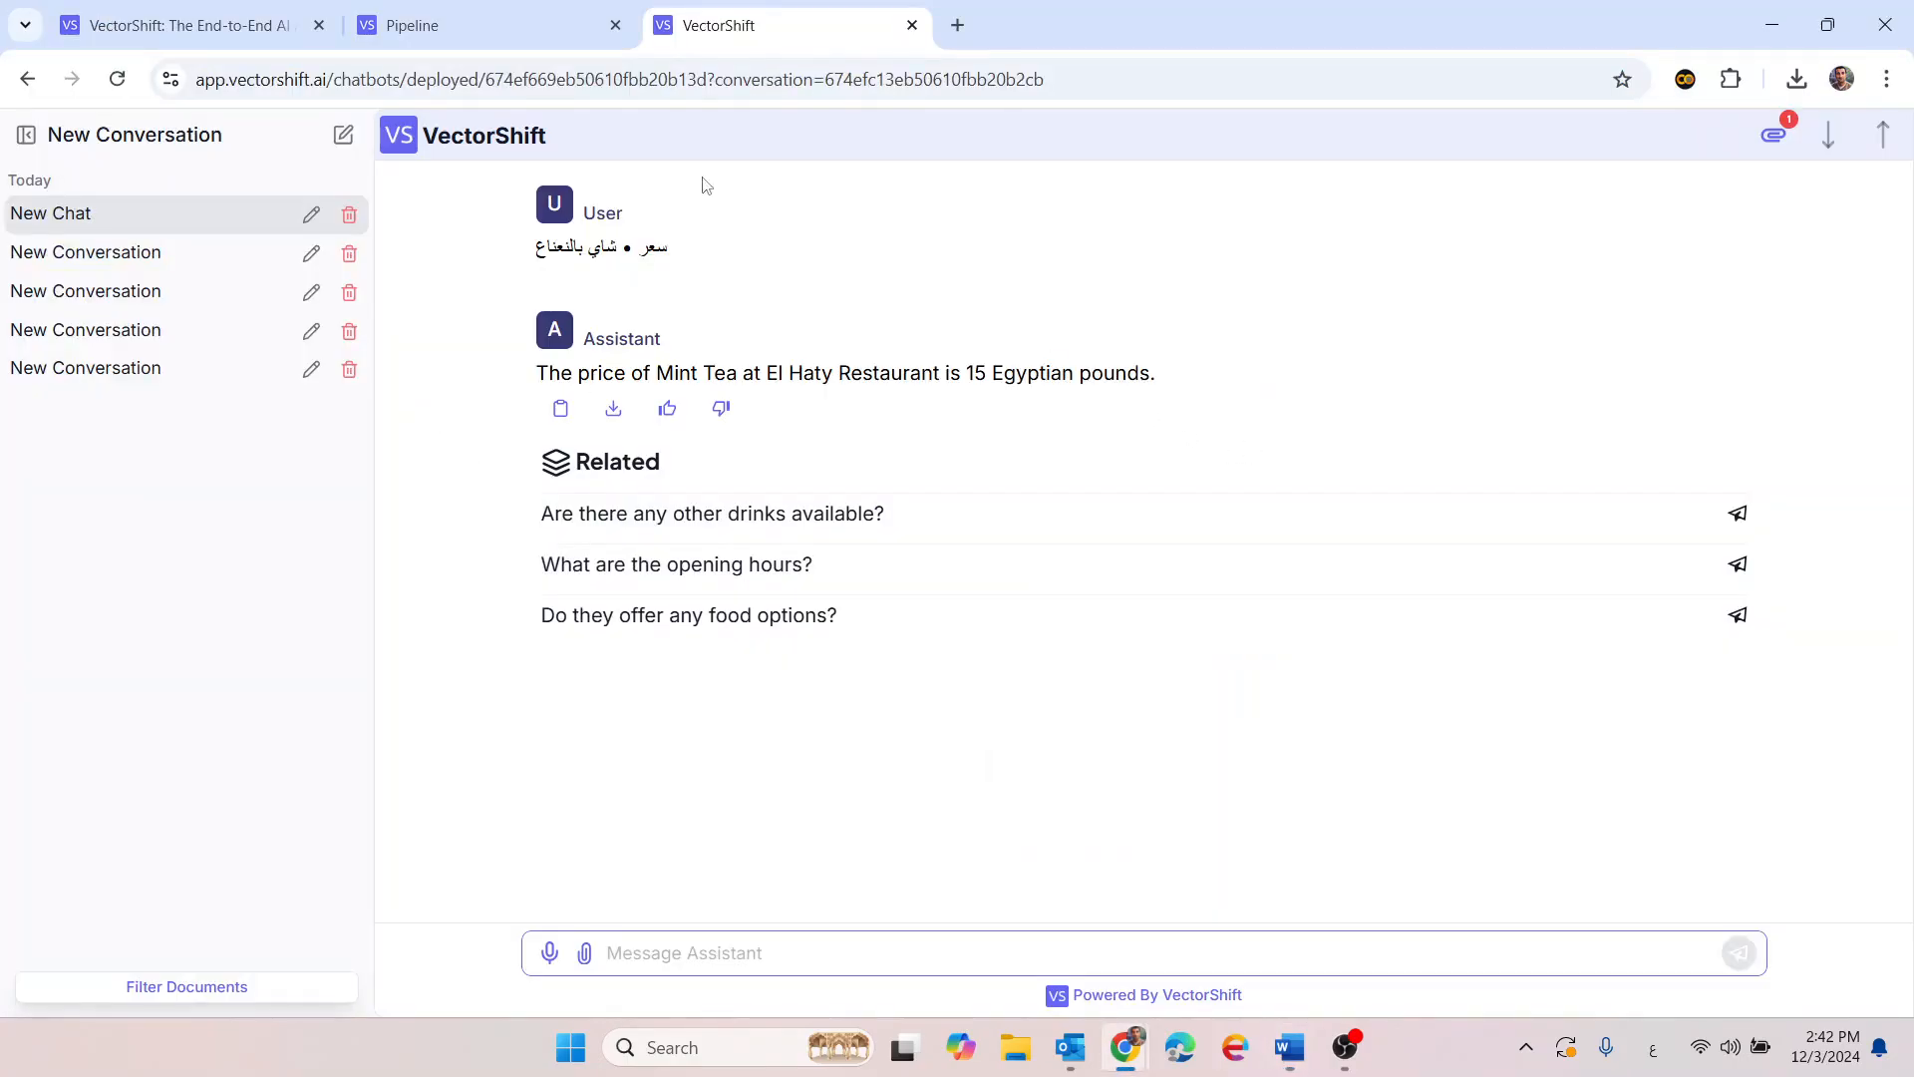
# Look over the Copy of ChatWithMyfilesPipeline layout and examine the individual plans on VectorShift's pricing page
pyautogui.click(518, 10)
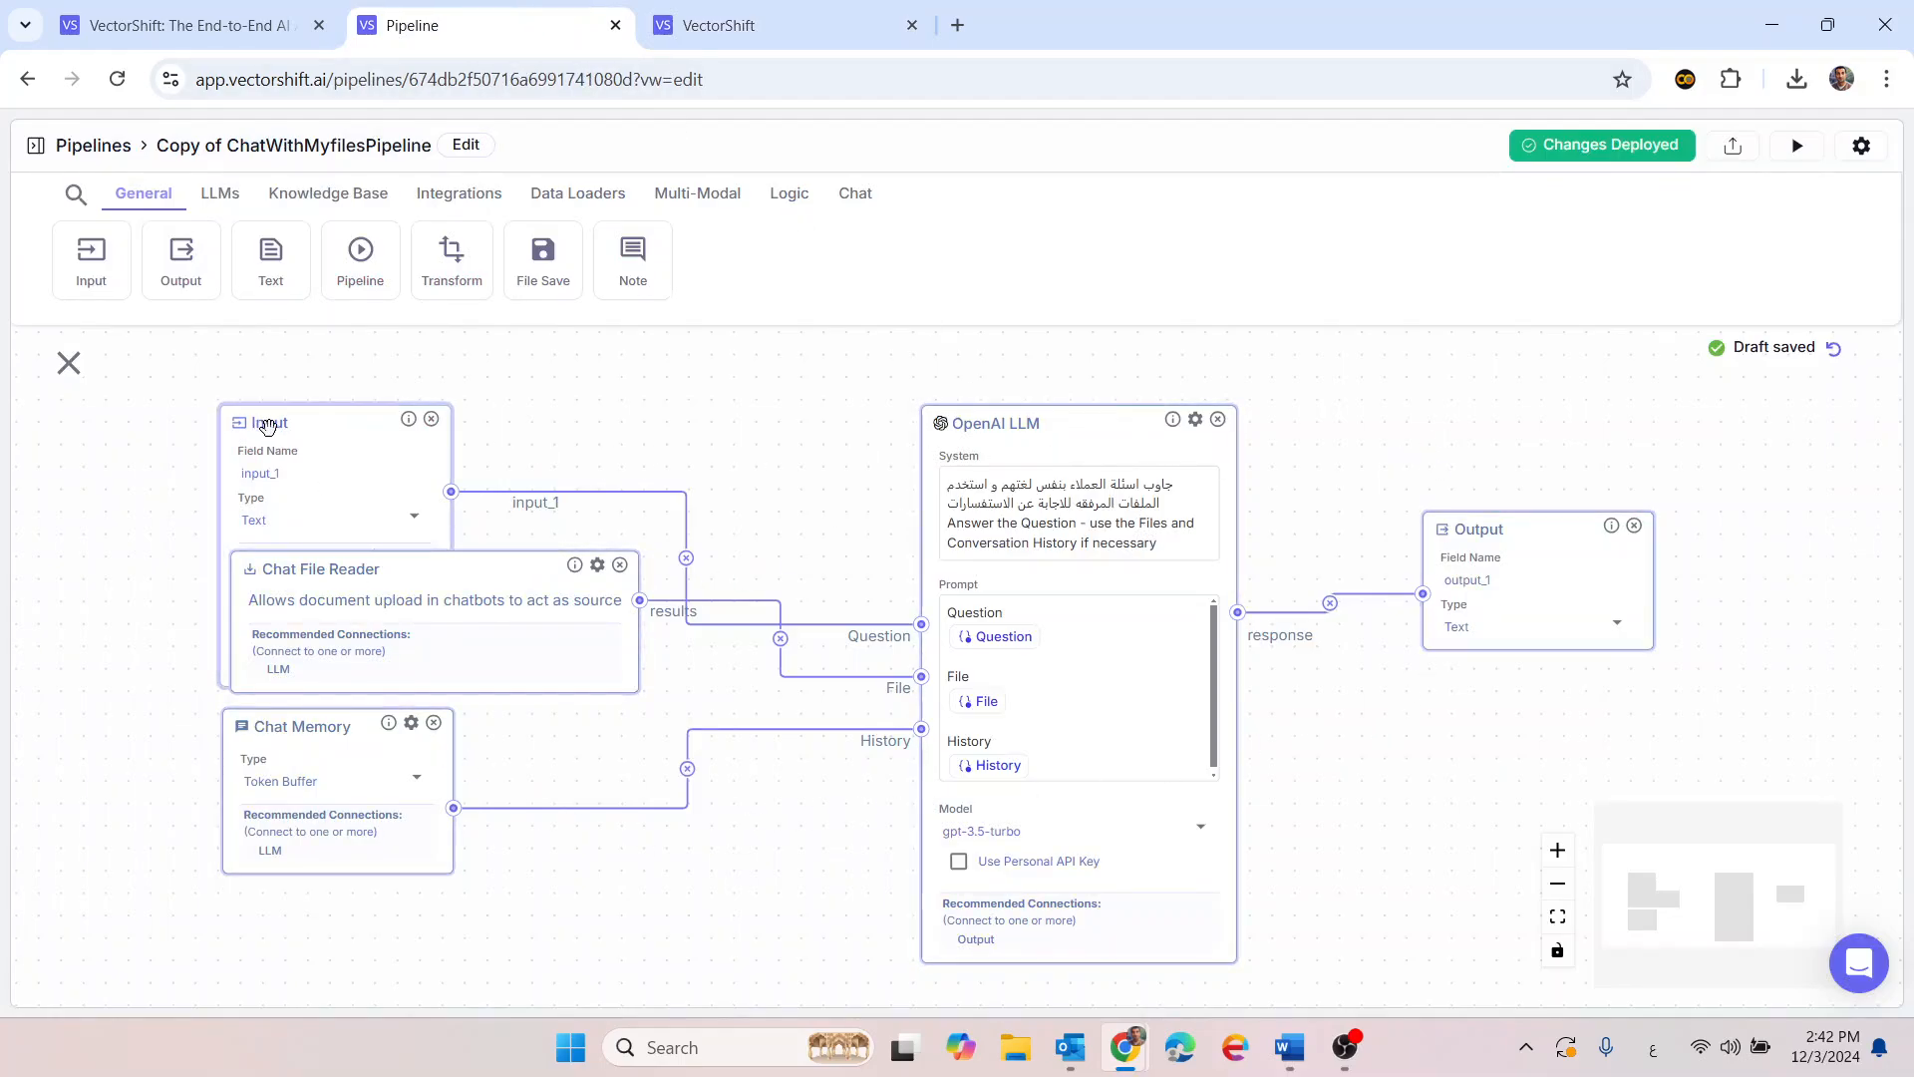
pyautogui.click(229, 25)
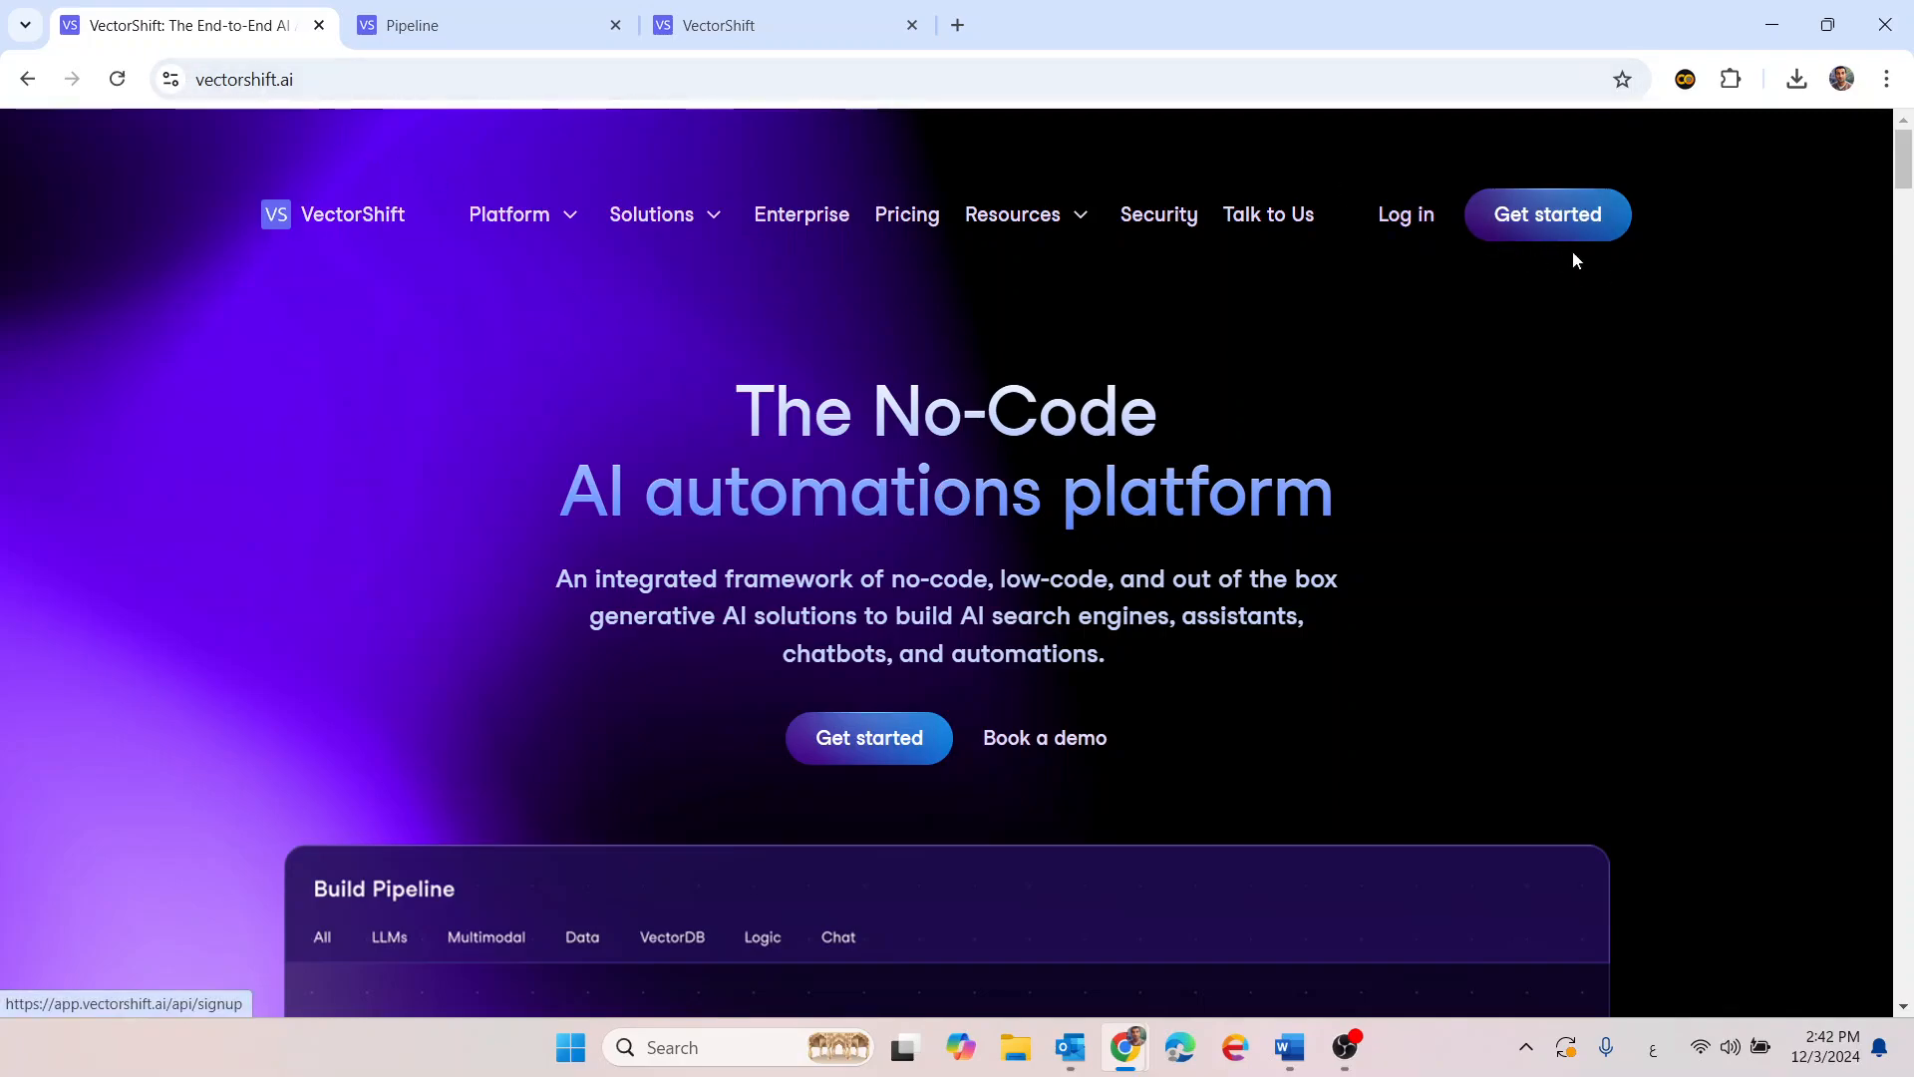
pyautogui.click(907, 219)
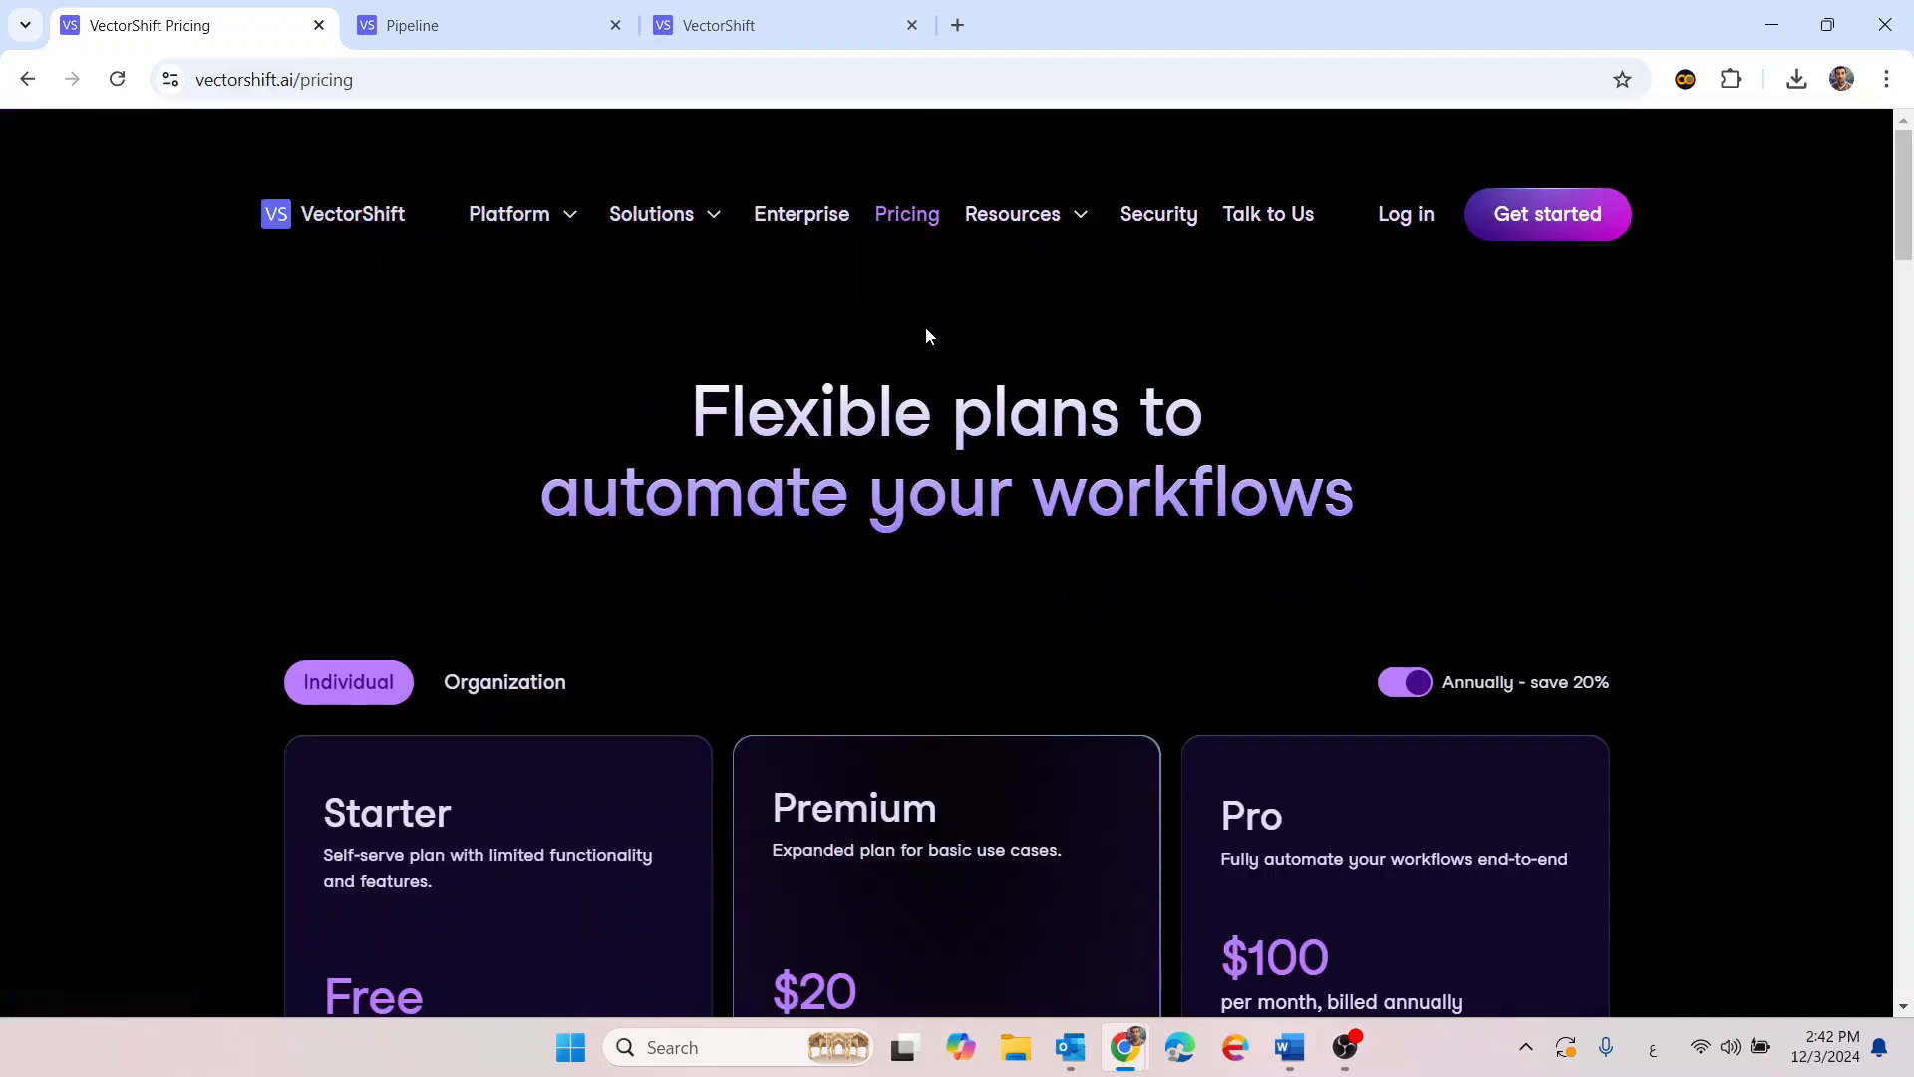
pyautogui.scroll(-6, 925, 339)
pyautogui.scroll(3, 923, 339)
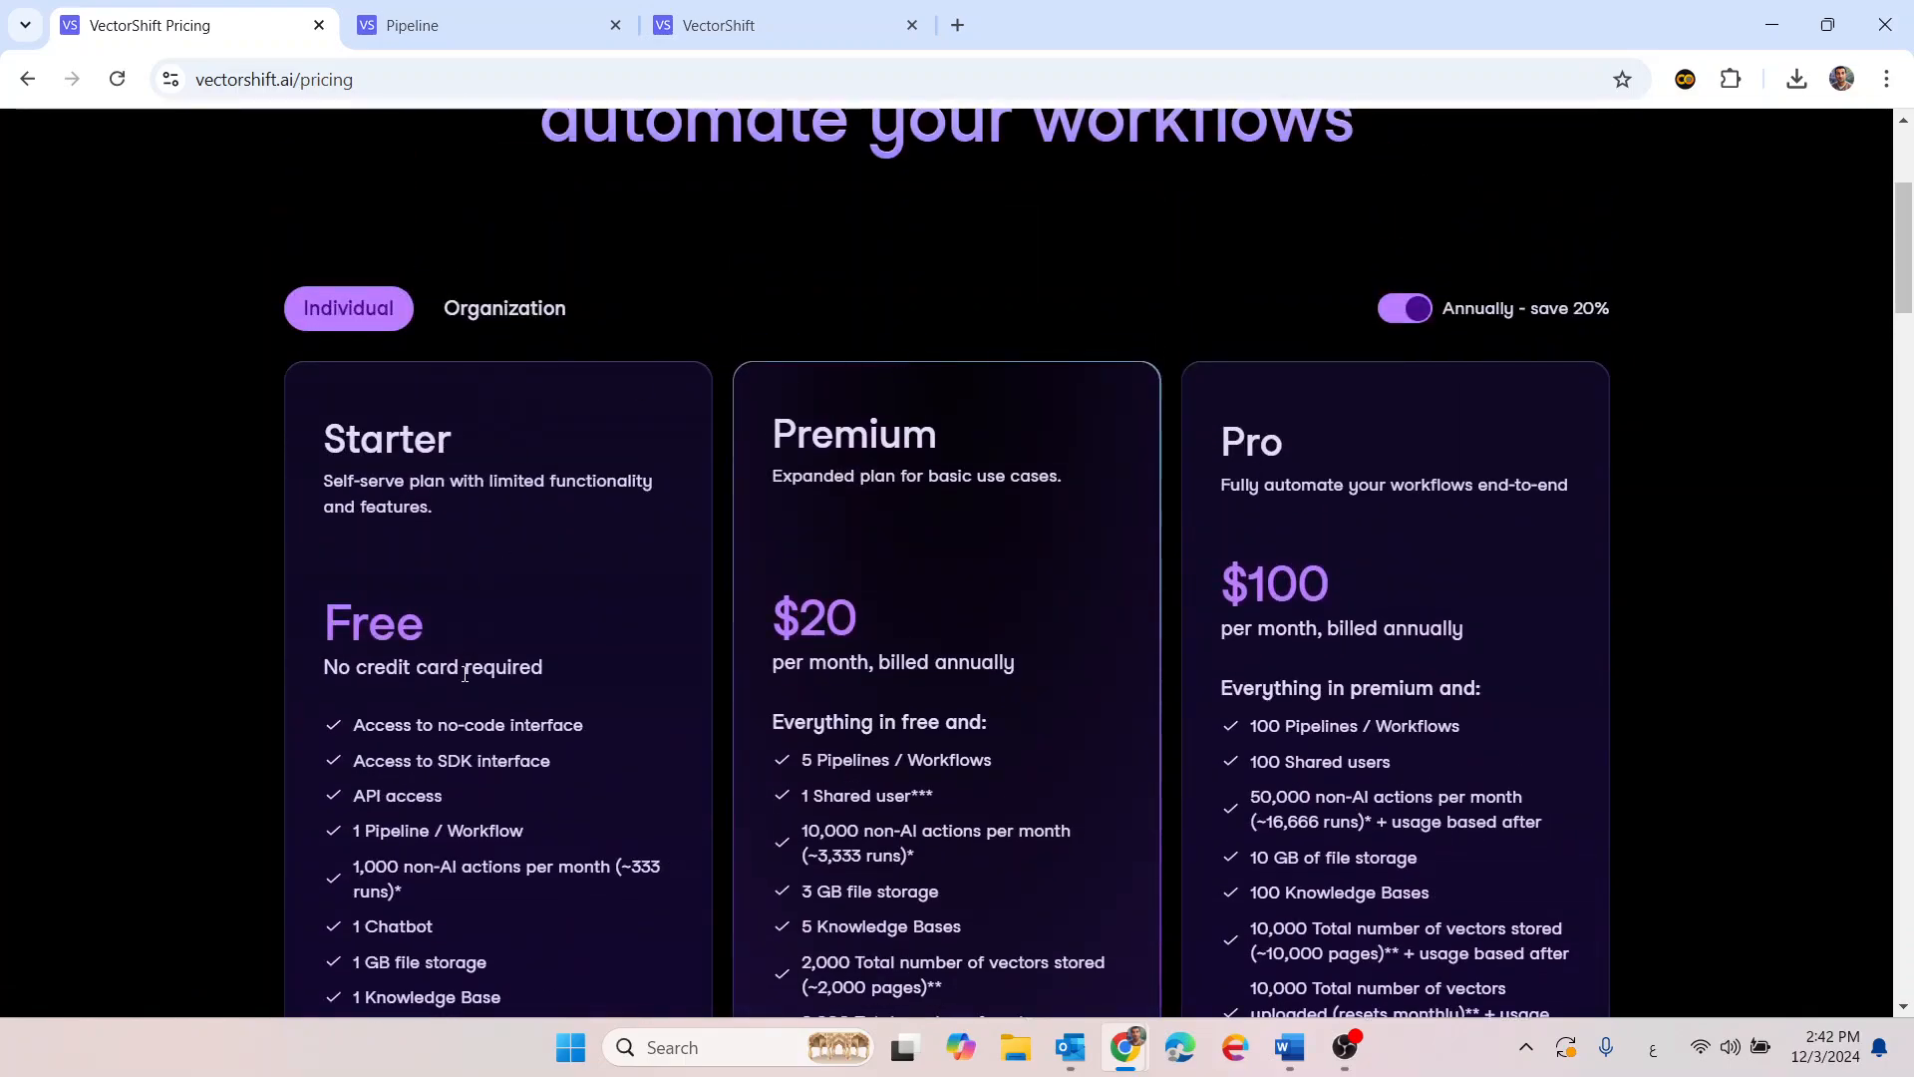
pyautogui.scroll(-4, 466, 674)
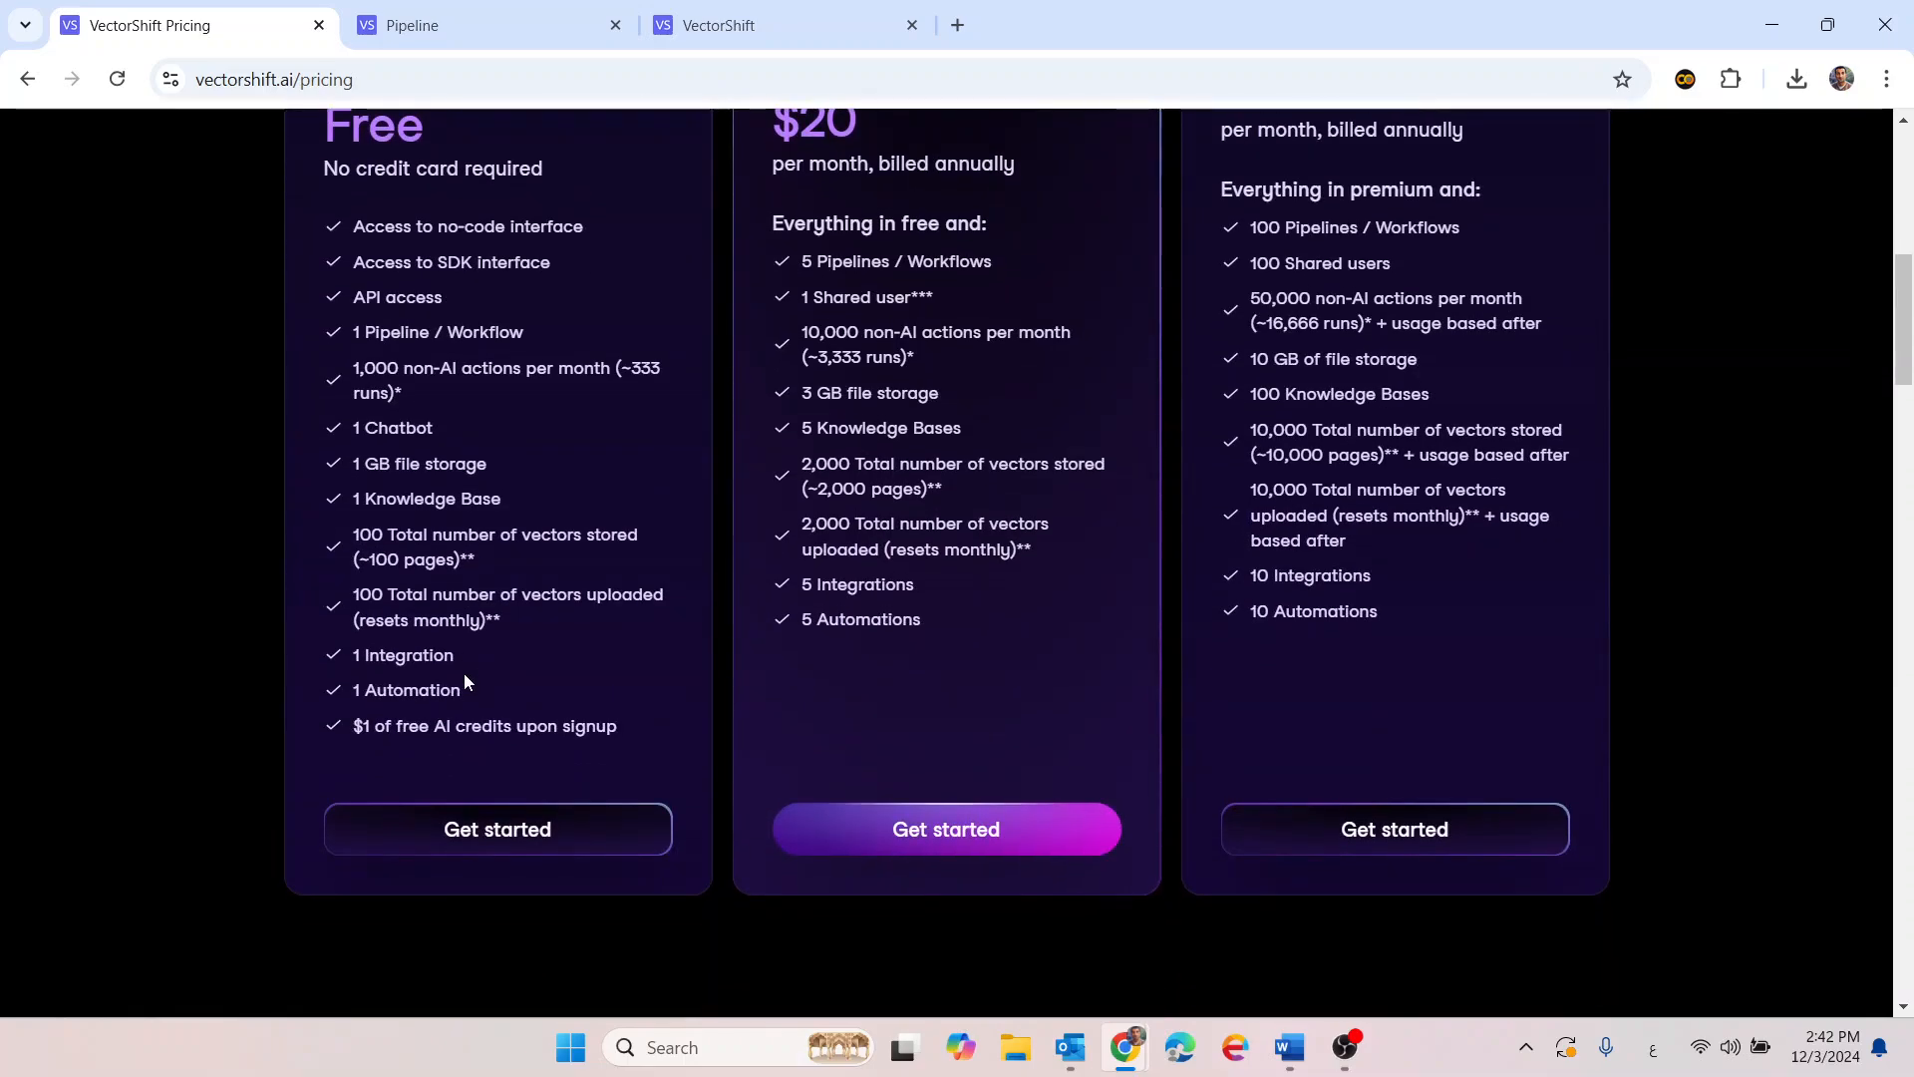
pyautogui.scroll(3, 466, 681)
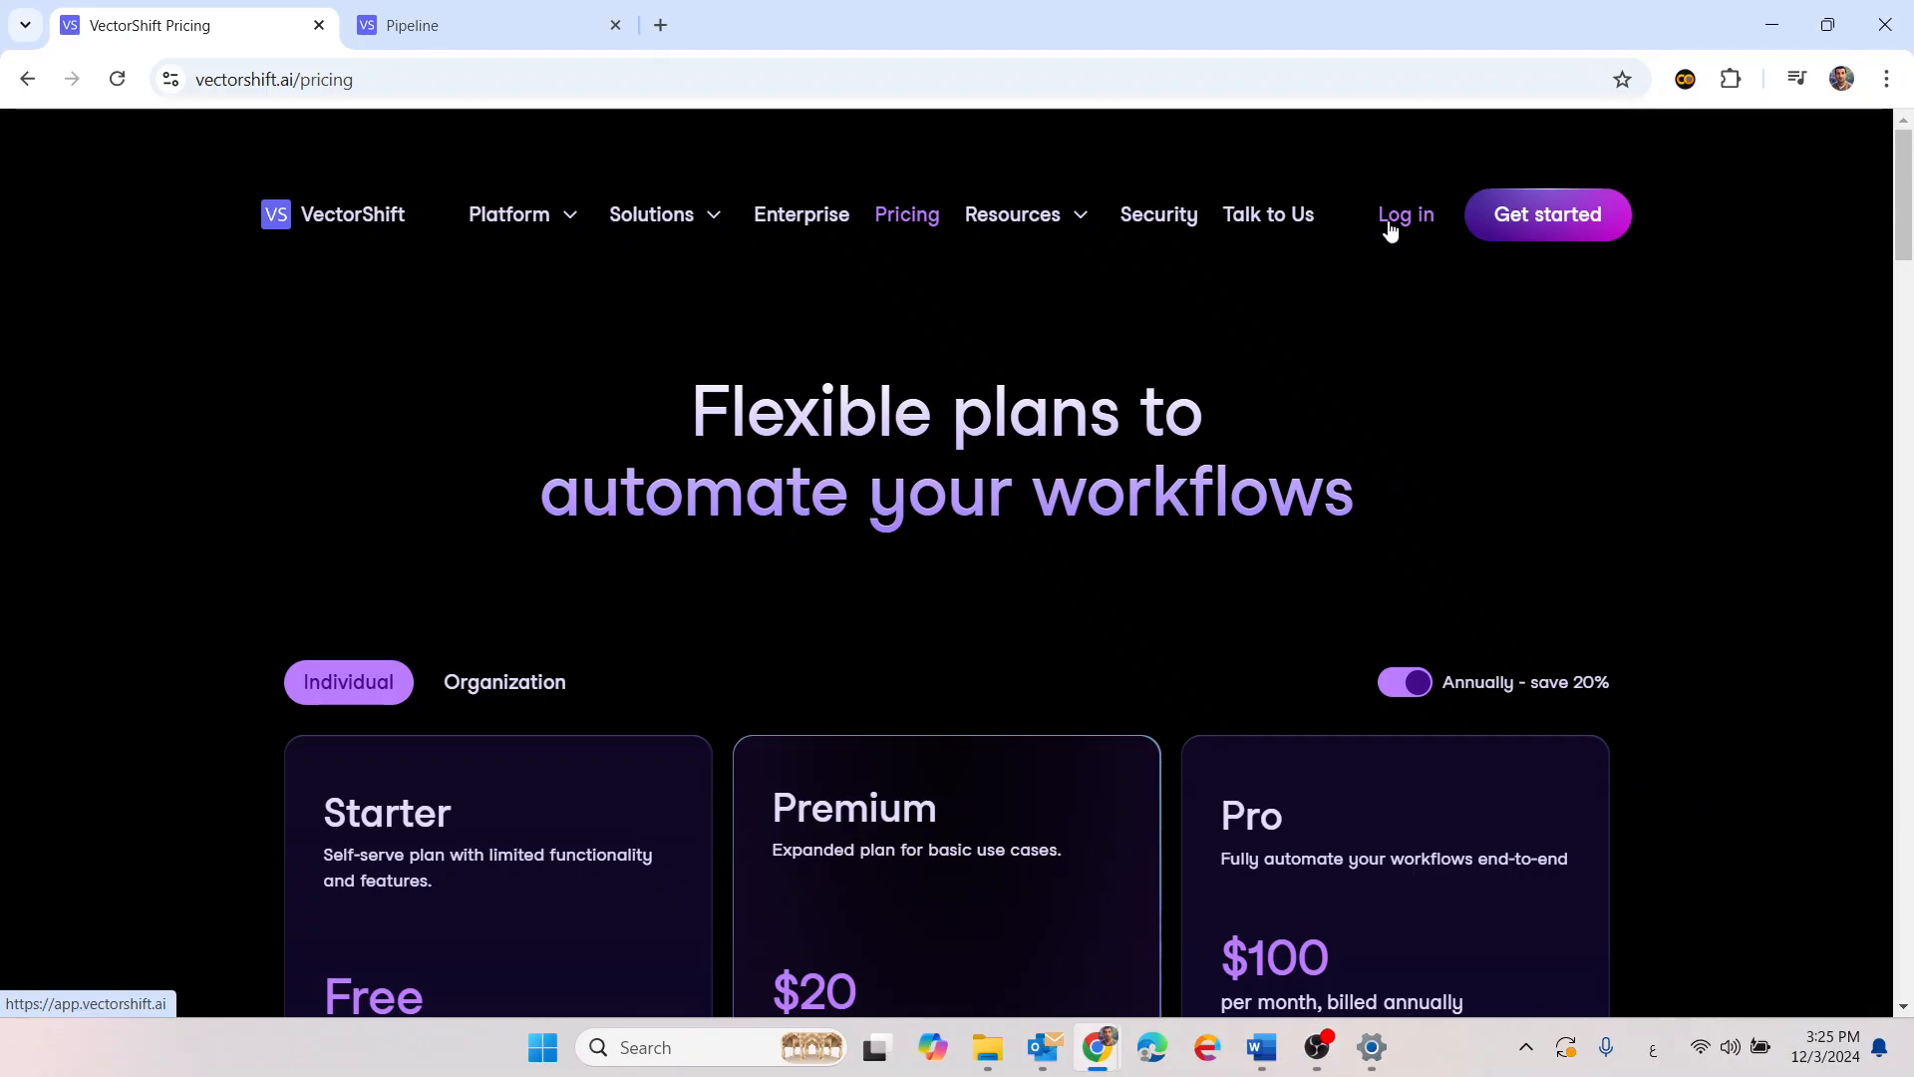
# Log in to VectorShift and create a new pipeline from scratch
pyautogui.click(1391, 224)
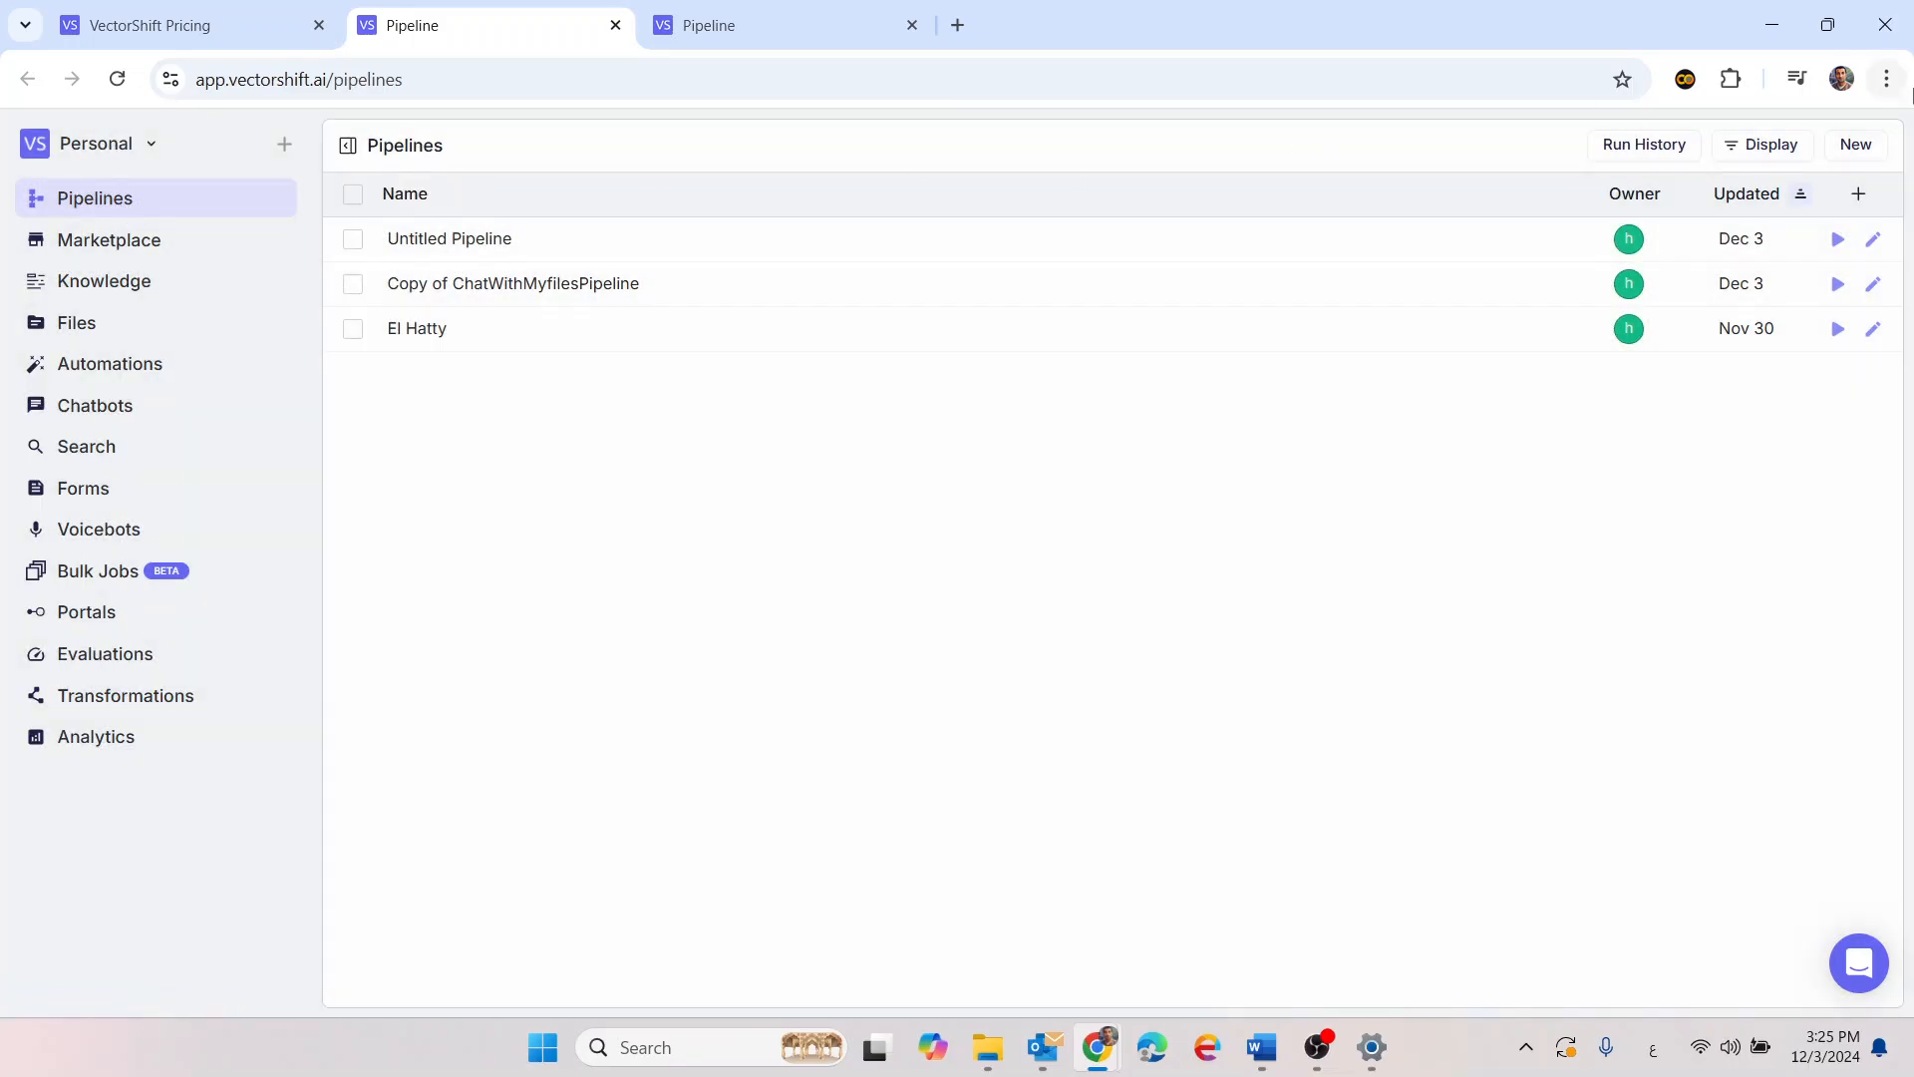
pyautogui.click(1862, 149)
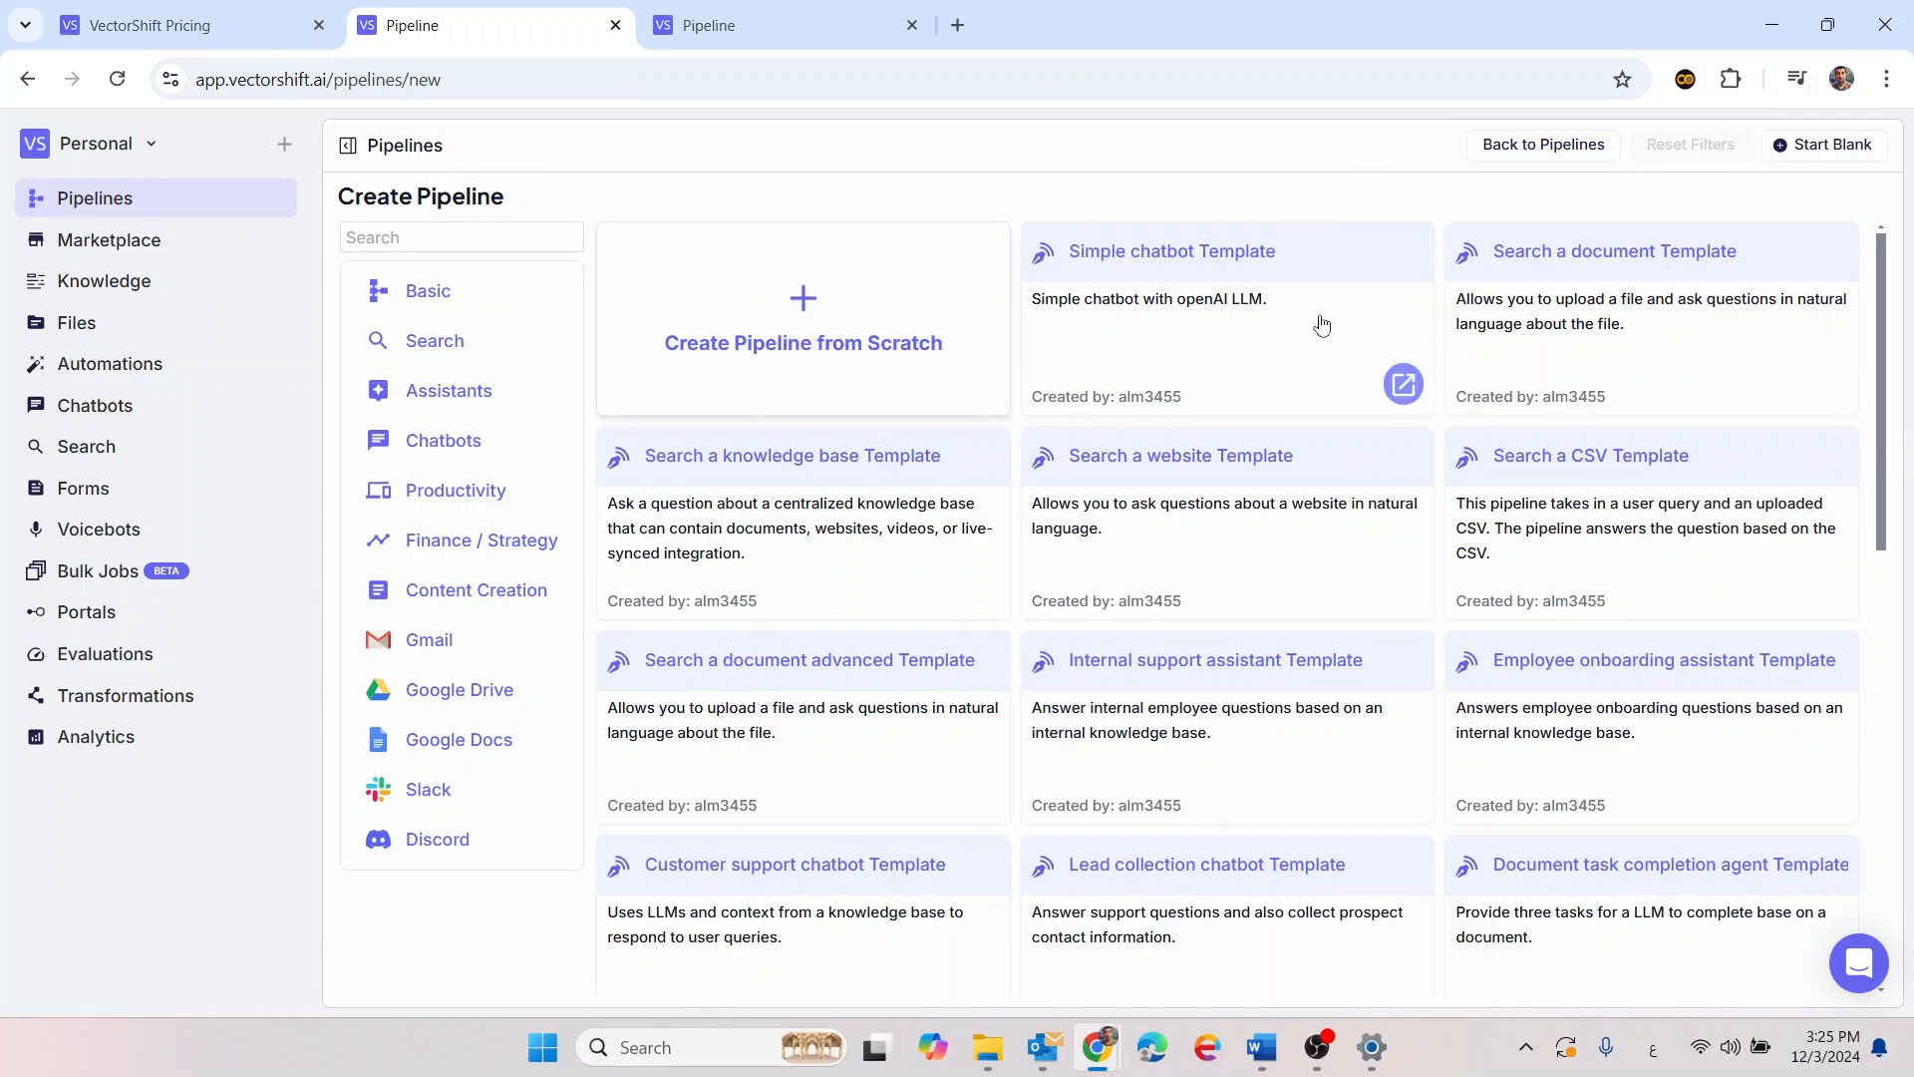
pyautogui.click(826, 302)
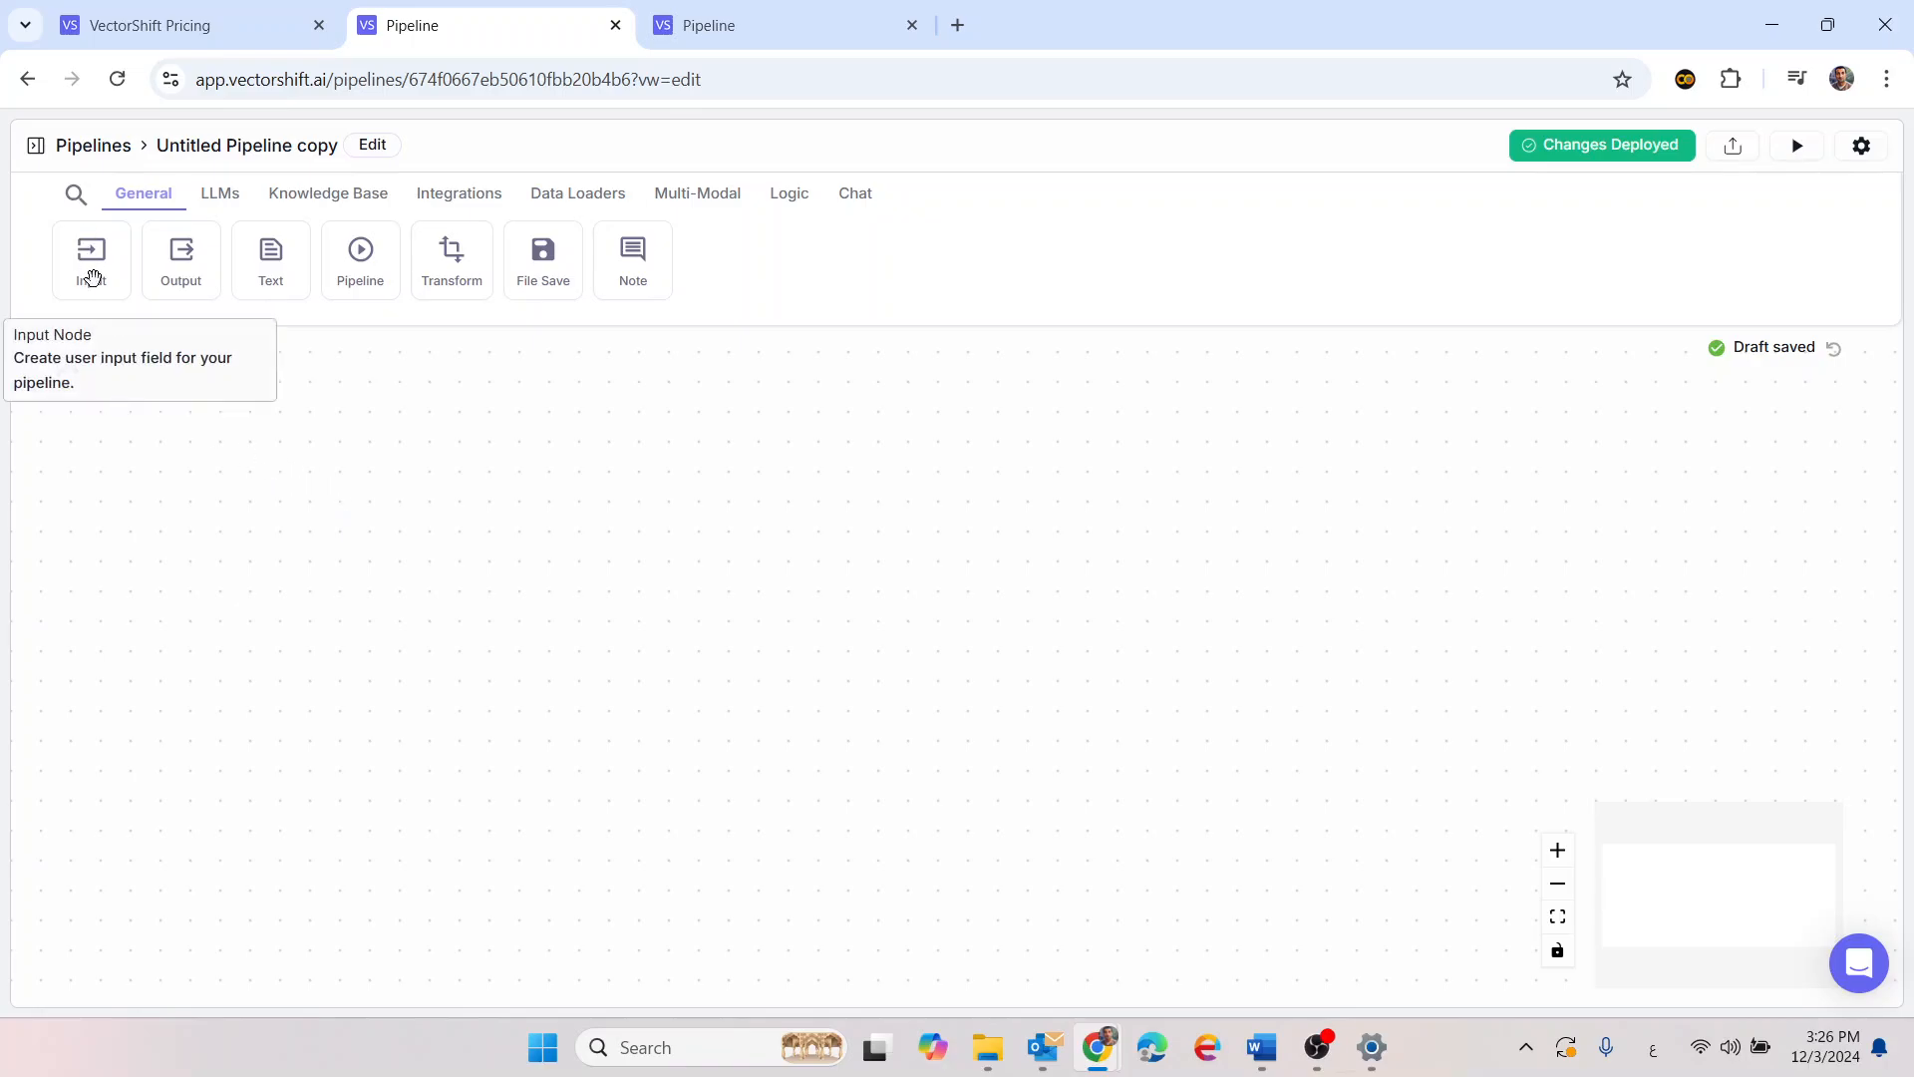
# Add an Input and an Output node side by side on the canvas and connect input_1 to the Output node
pyautogui.click(91, 259)
pyautogui.click(181, 259)
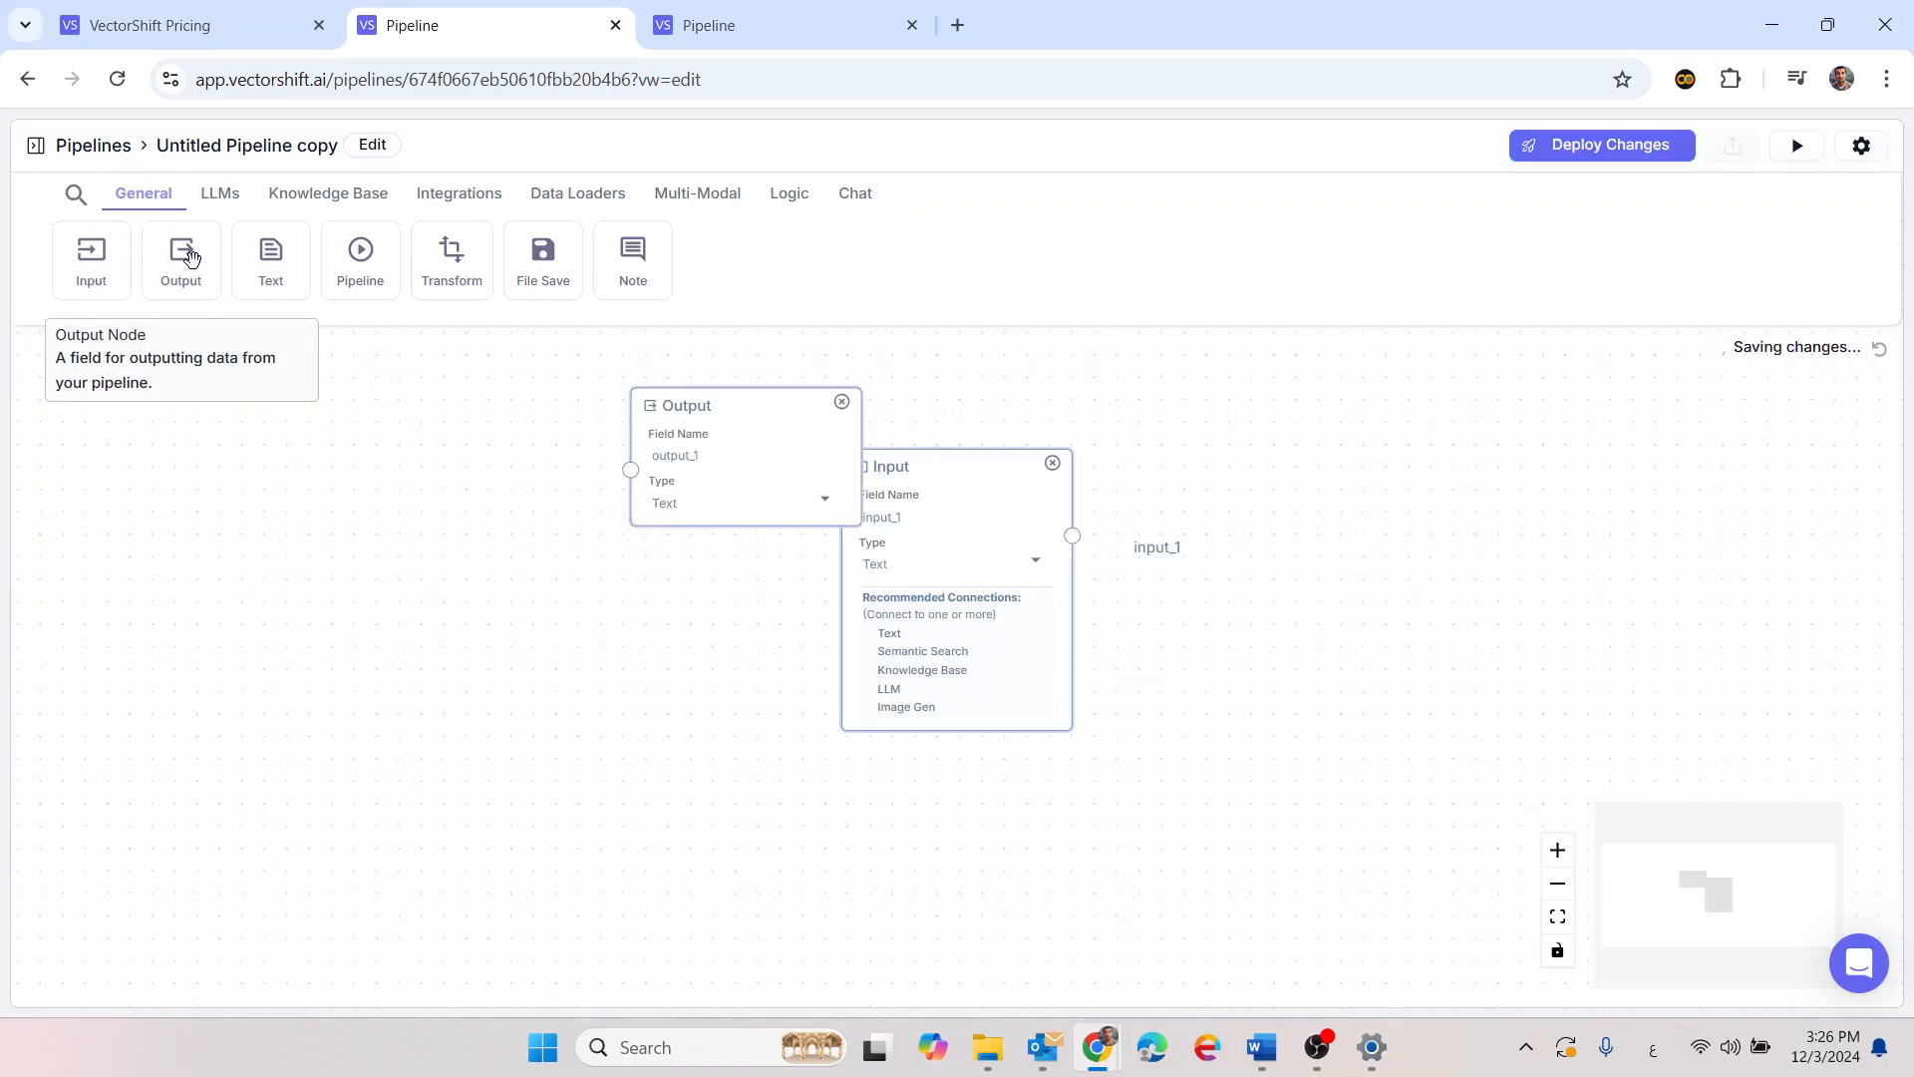
pyautogui.moveTo(714, 401); pyautogui.dragTo(1423, 526)
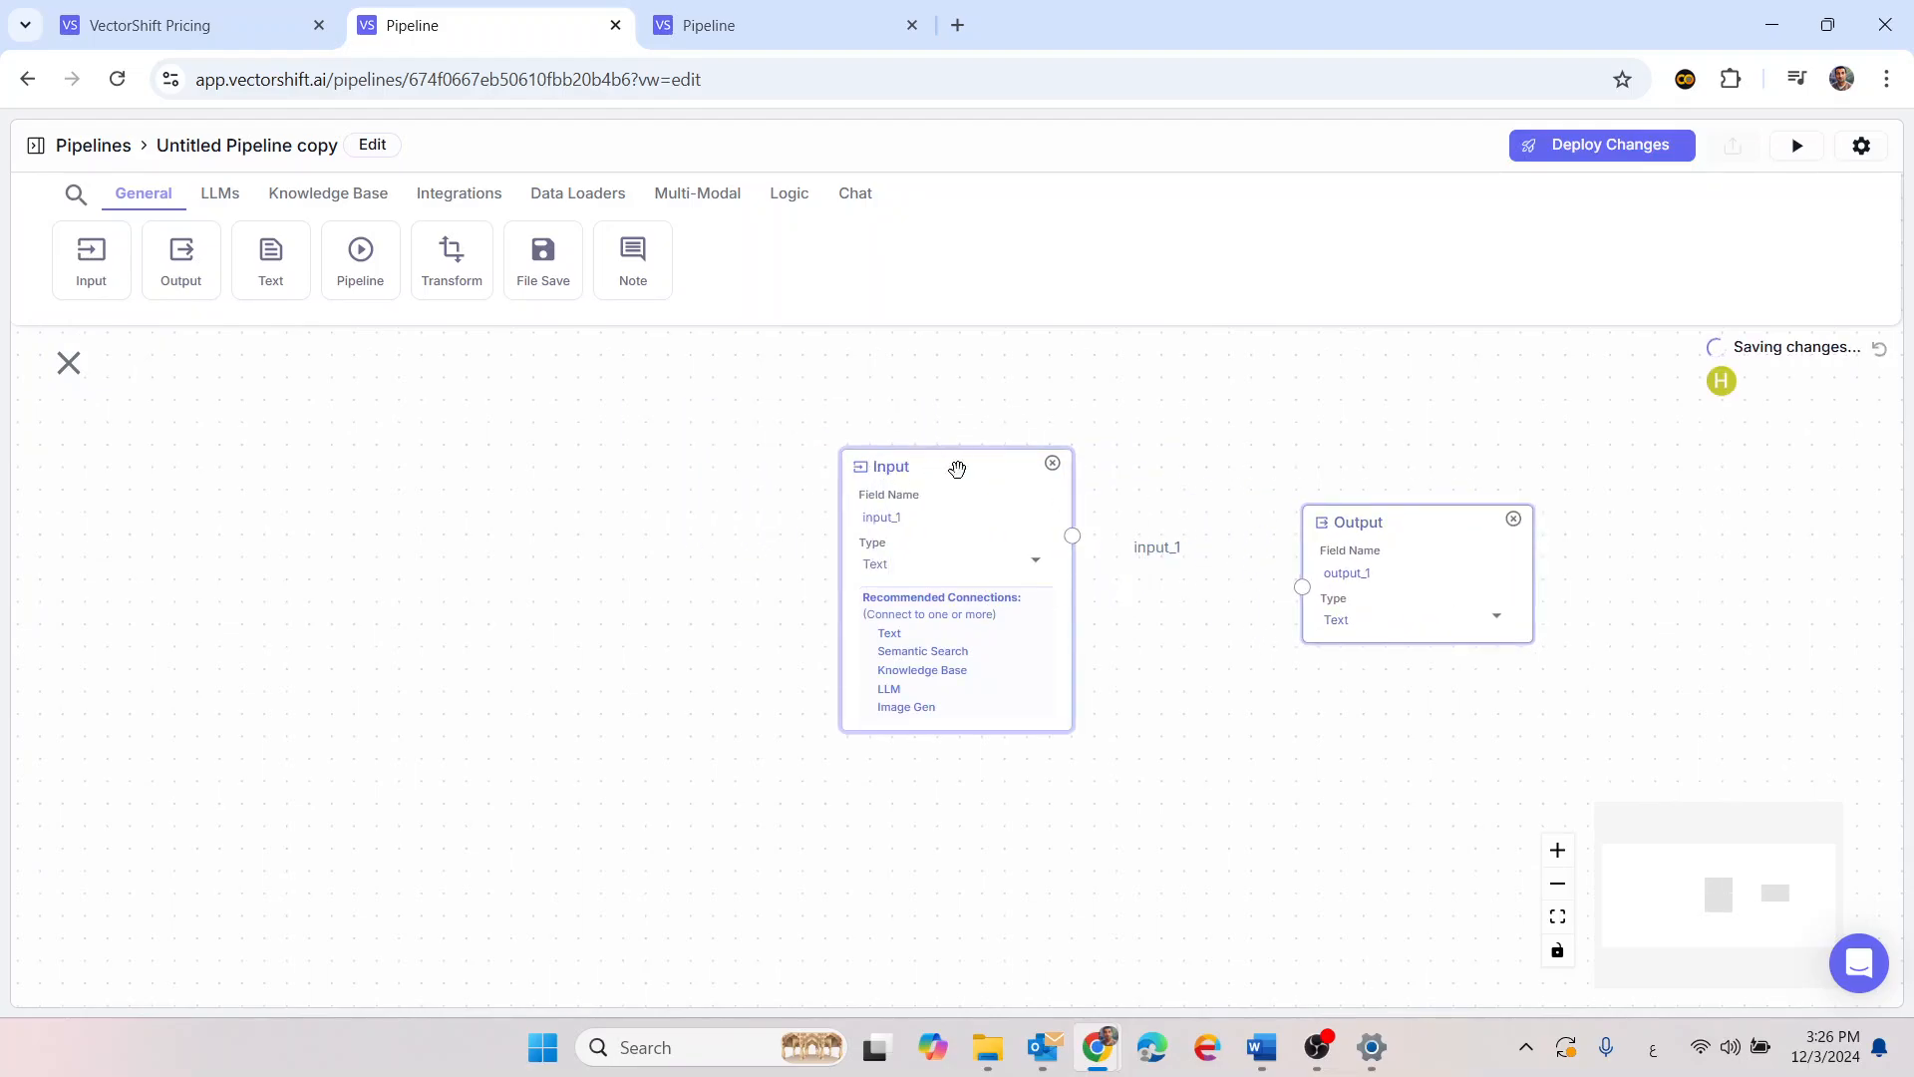
pyautogui.moveTo(957, 466); pyautogui.dragTo(638, 470)
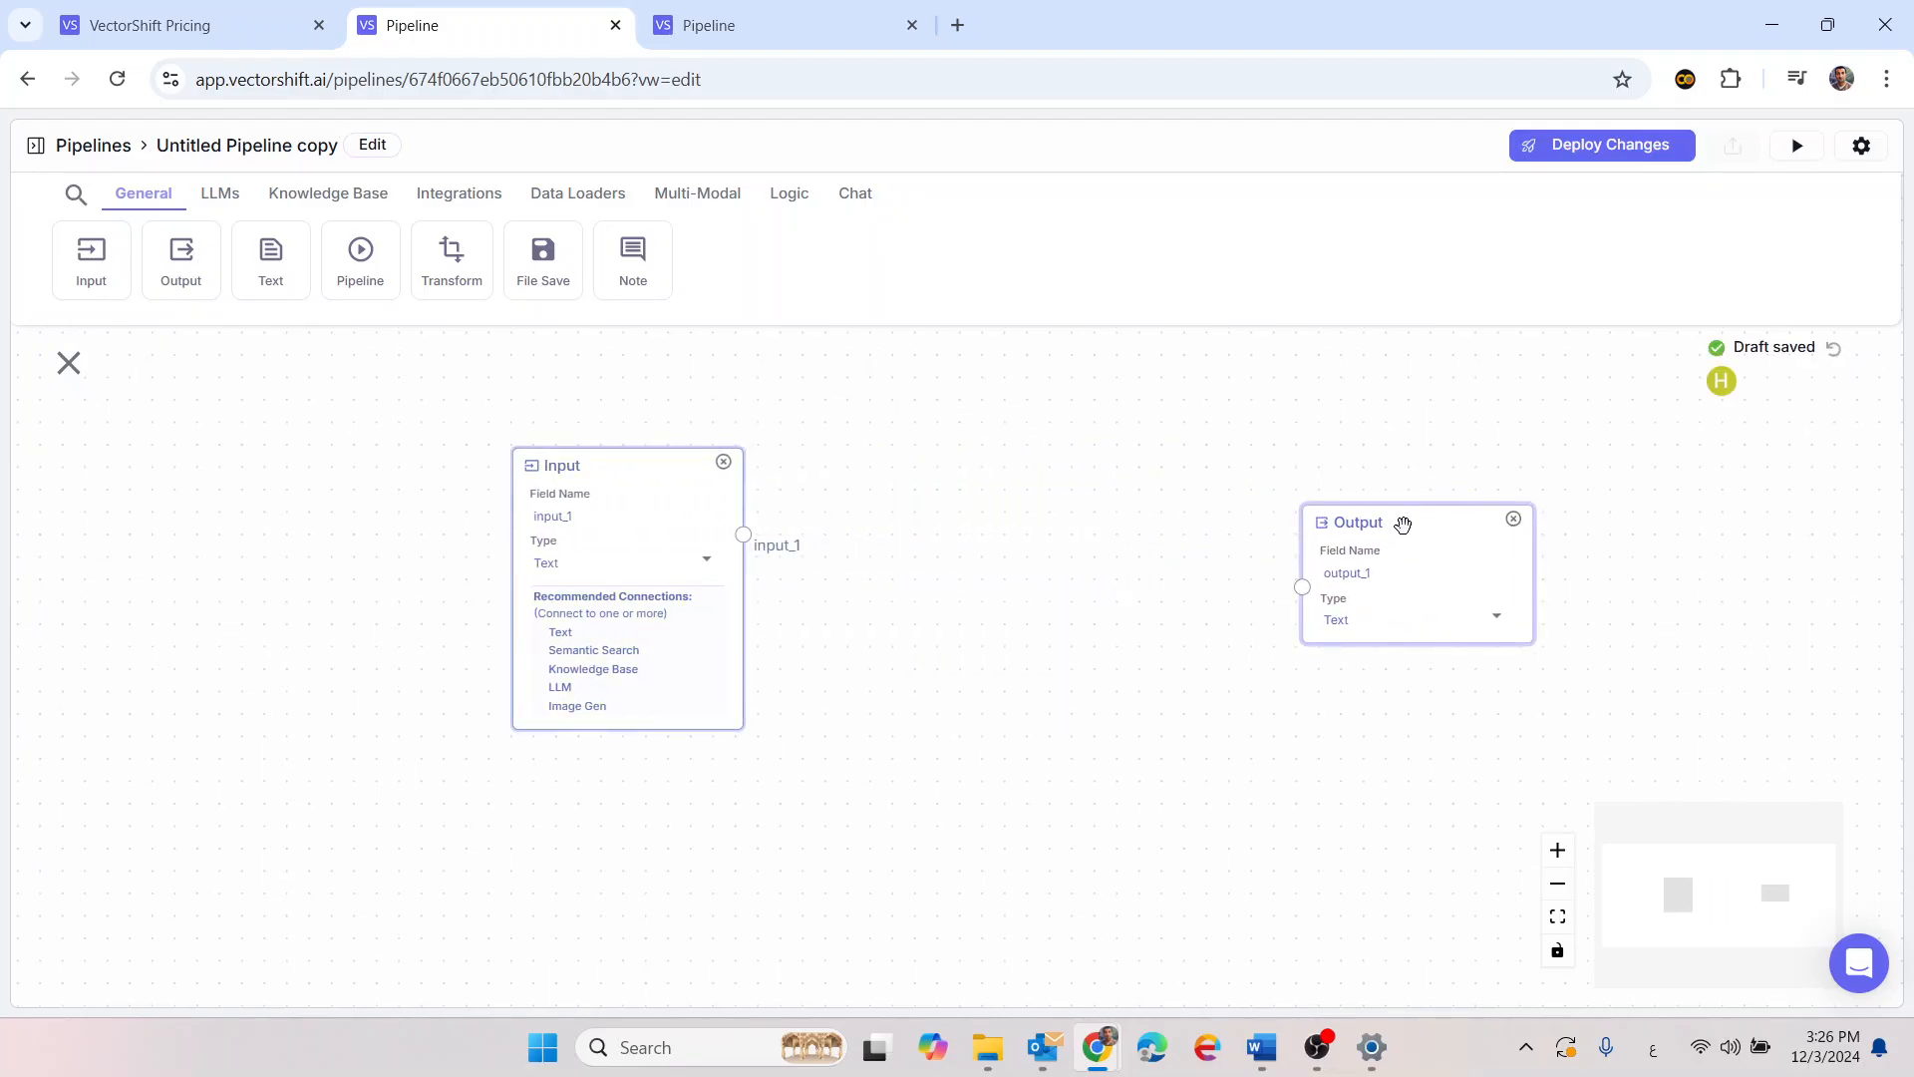
pyautogui.moveTo(1401, 517); pyautogui.dragTo(1074, 476)
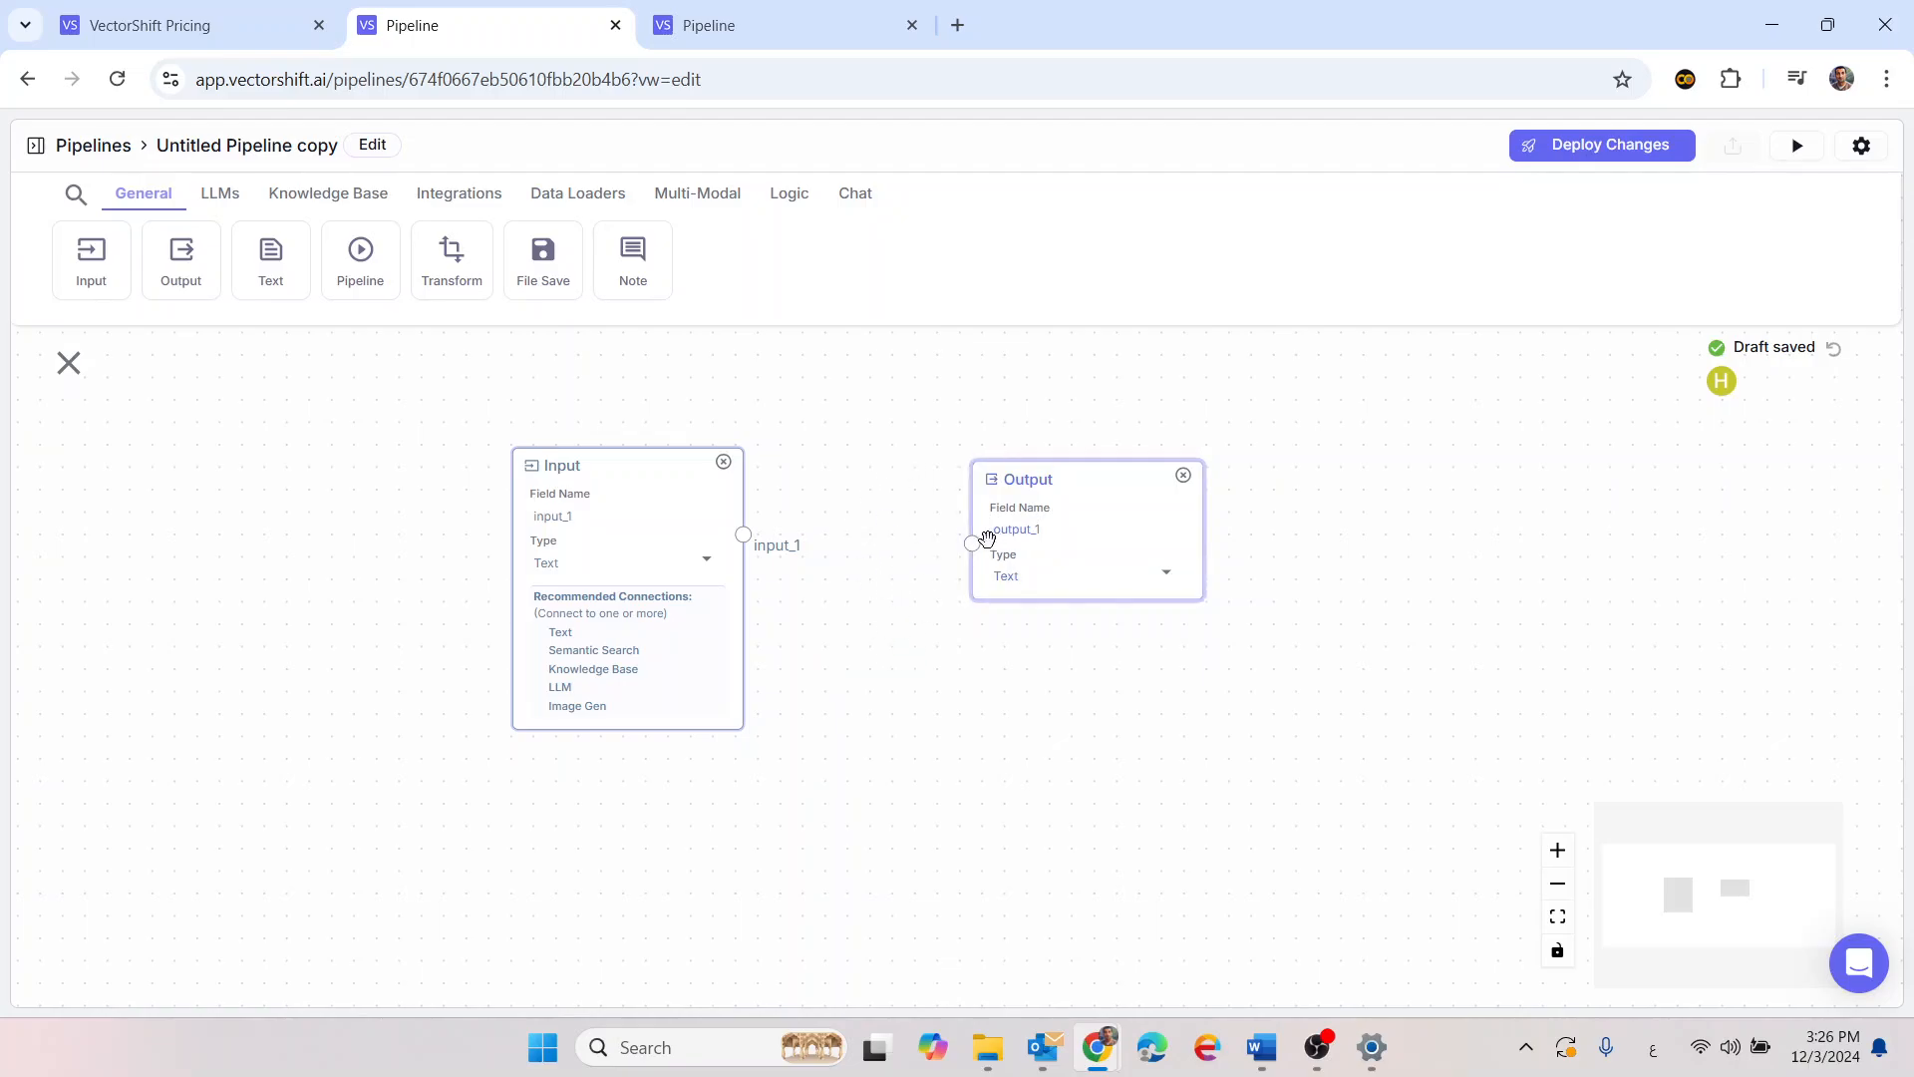
pyautogui.moveTo(744, 535); pyautogui.dragTo(969, 544)
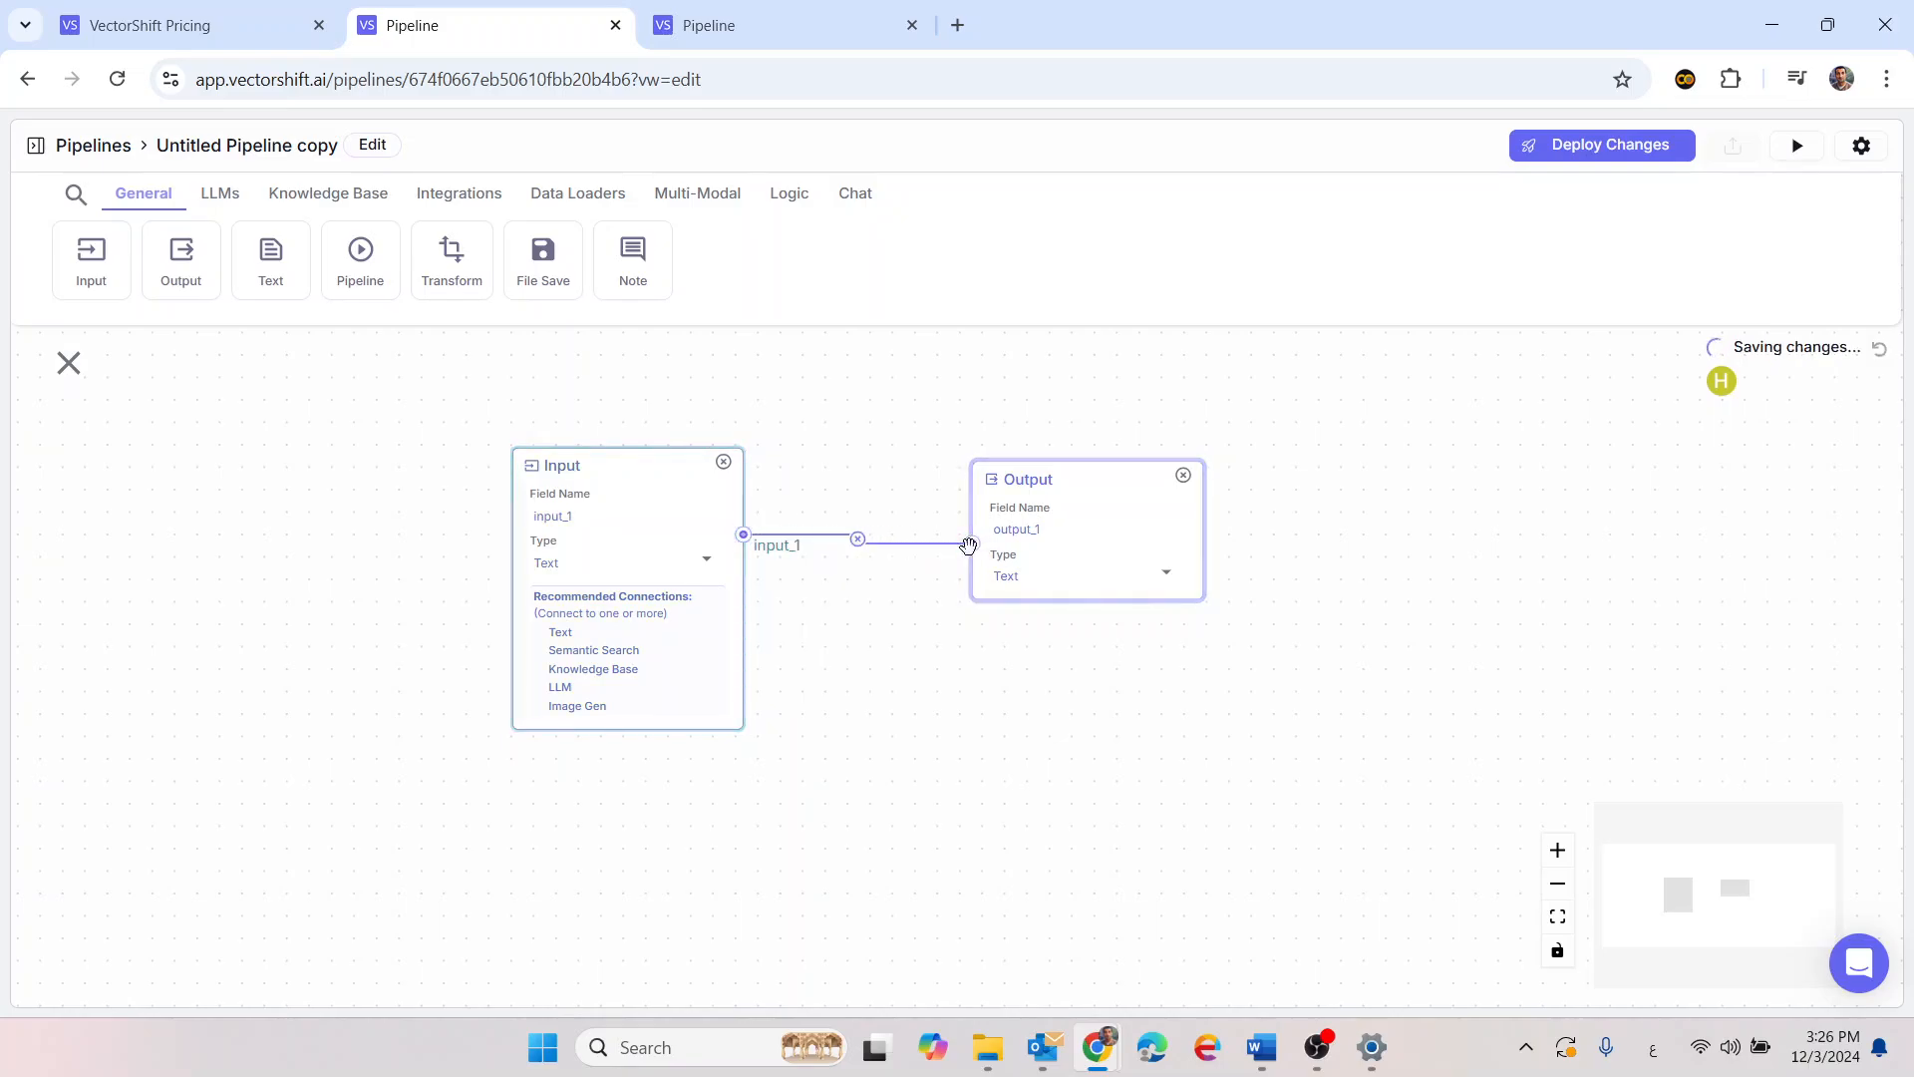
# Run the pipeline in chatbot mode and send the test message "hi"
pyautogui.click(1807, 151)
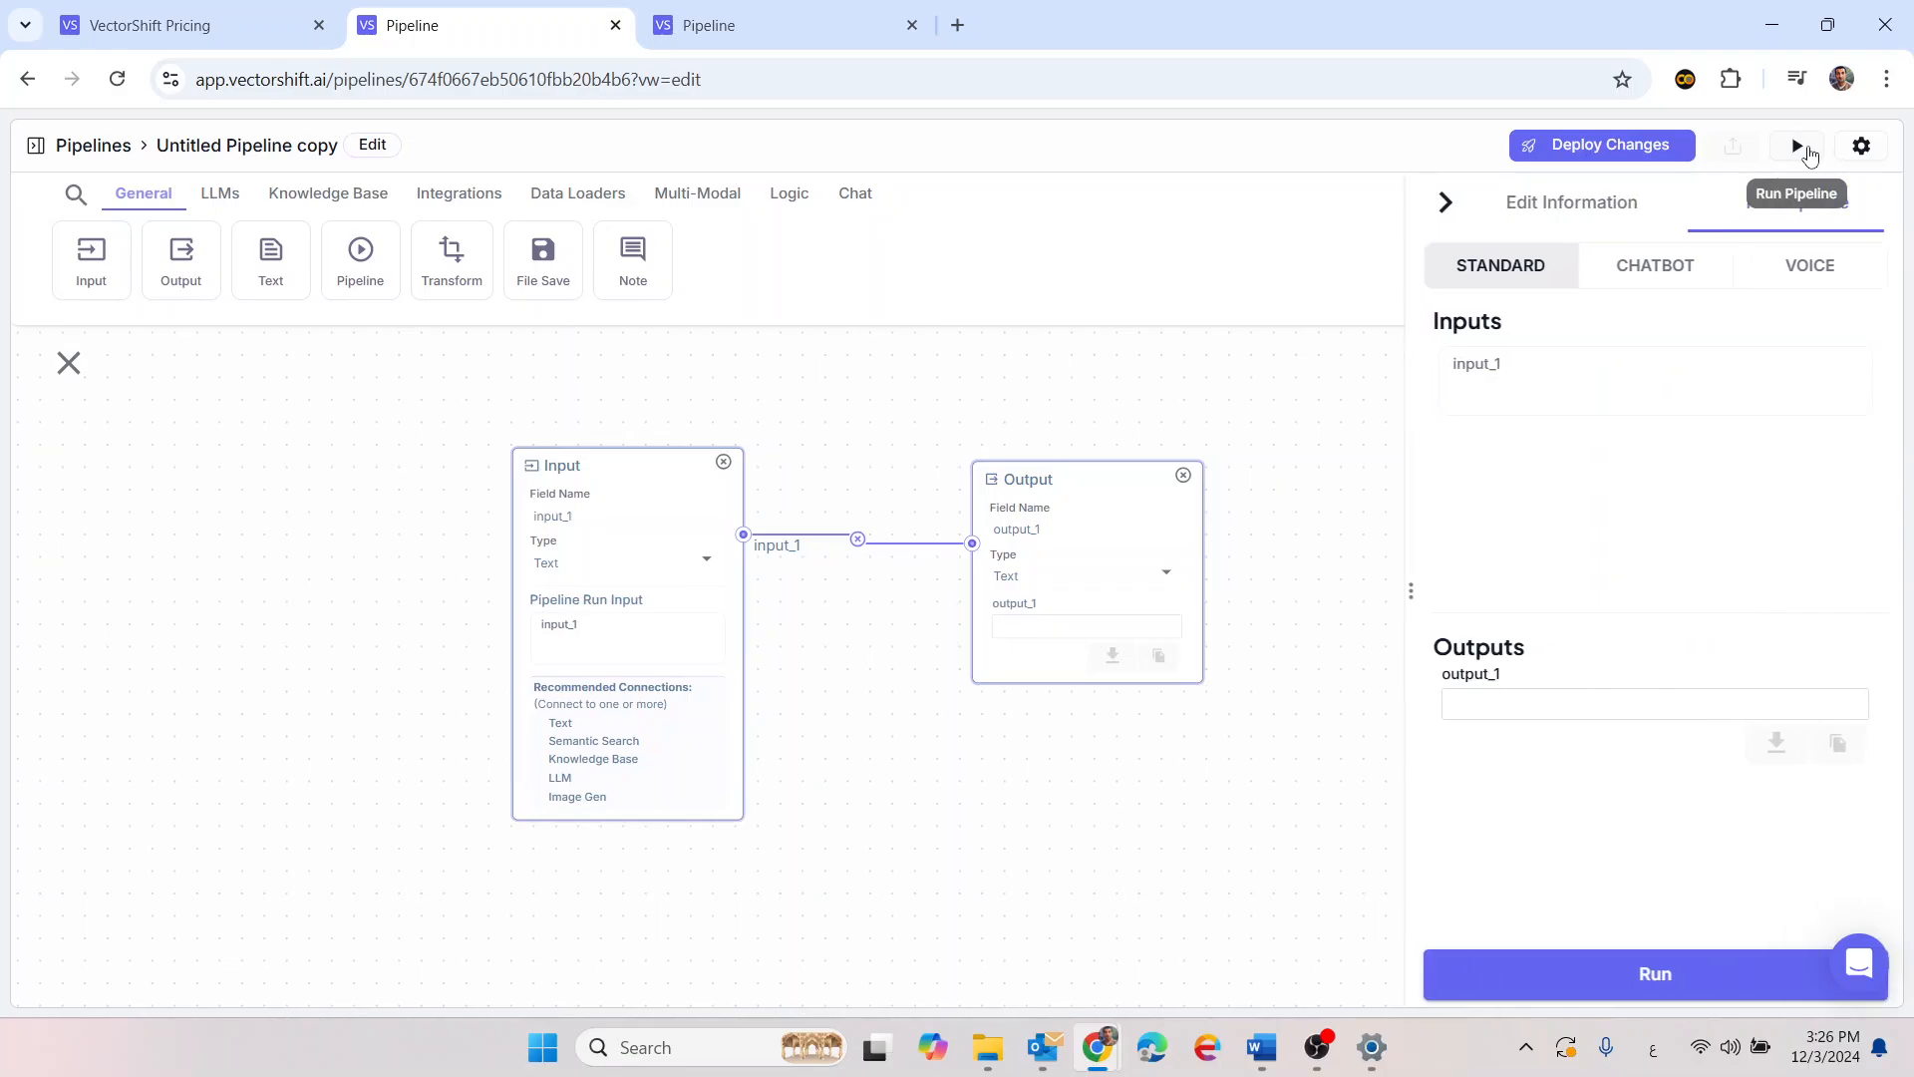
pyautogui.click(1655, 271)
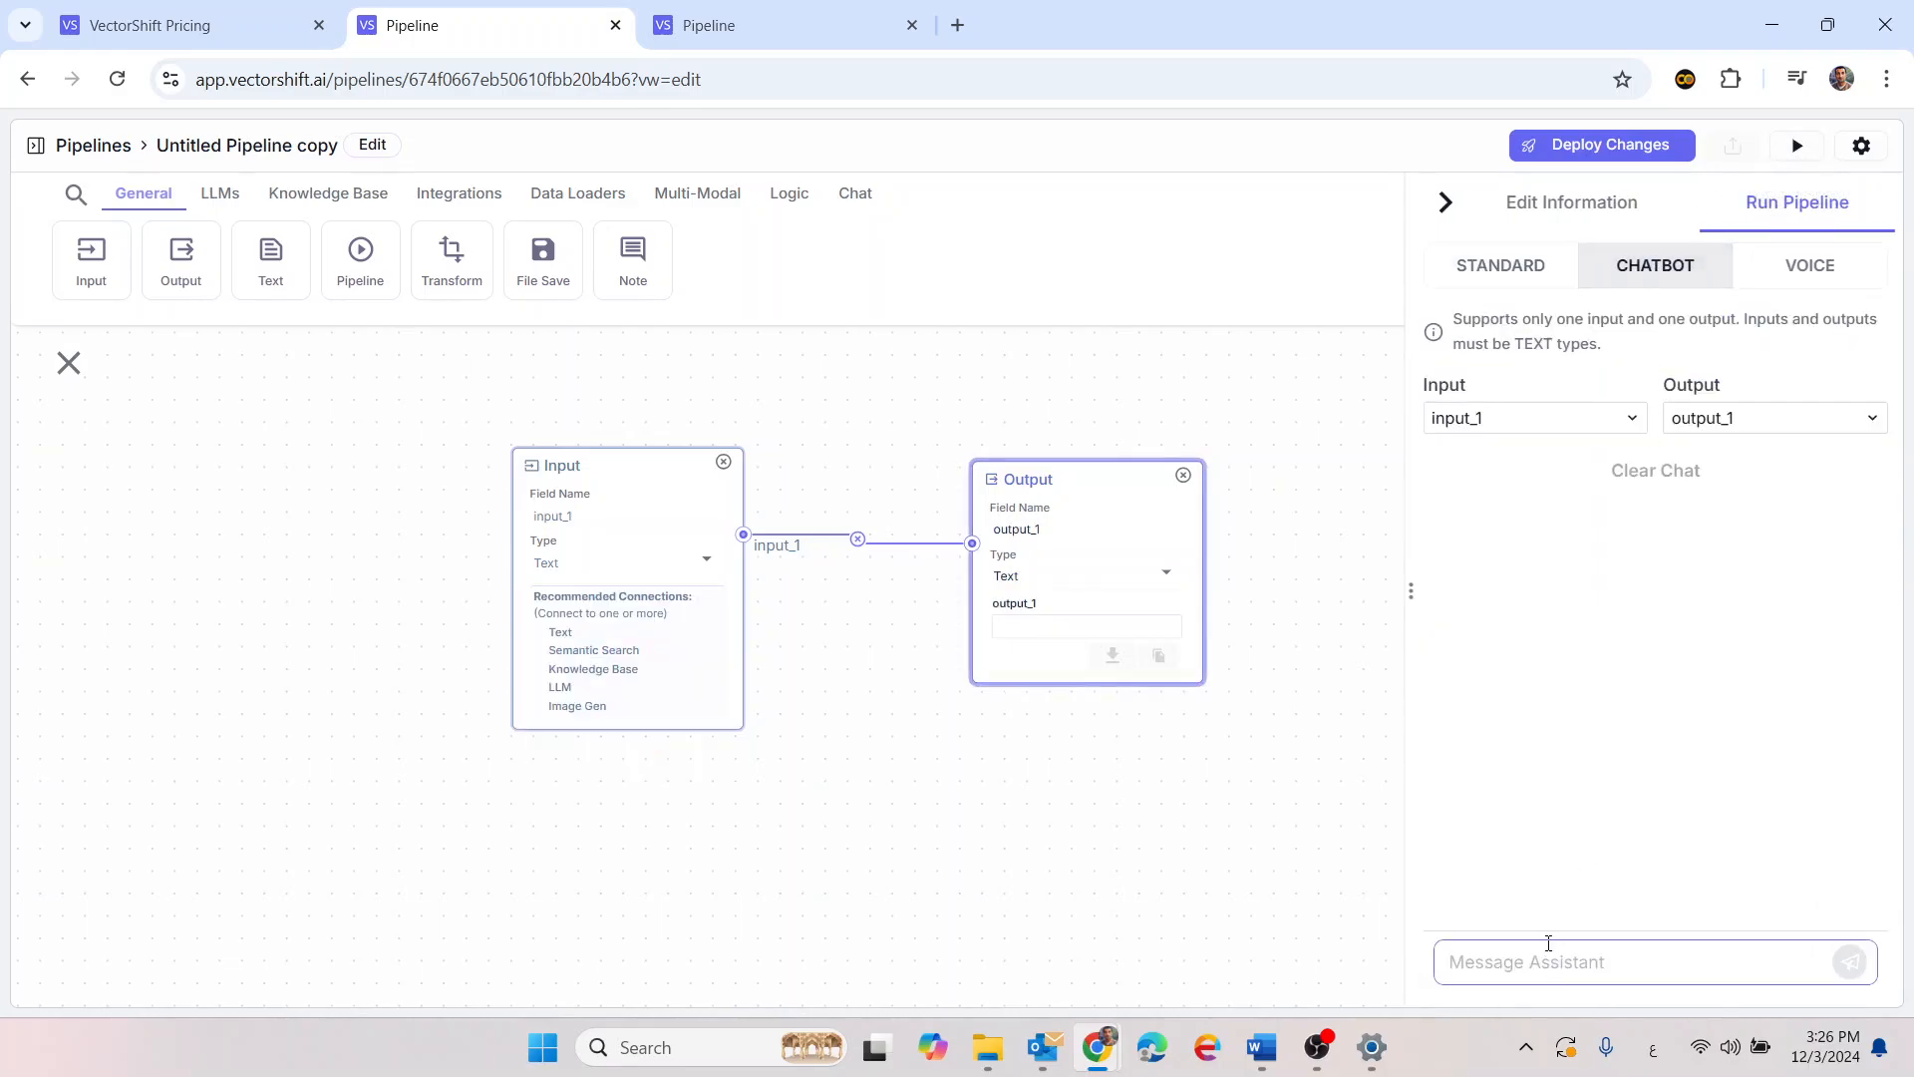
pyautogui.write('اه')
pyautogui.press('BackSpace')
pyautogui.press('BackSpace')
pyautogui.hotkey('alt', 'shift')
pyautogui.write('hi')
pyautogui.press('Return')
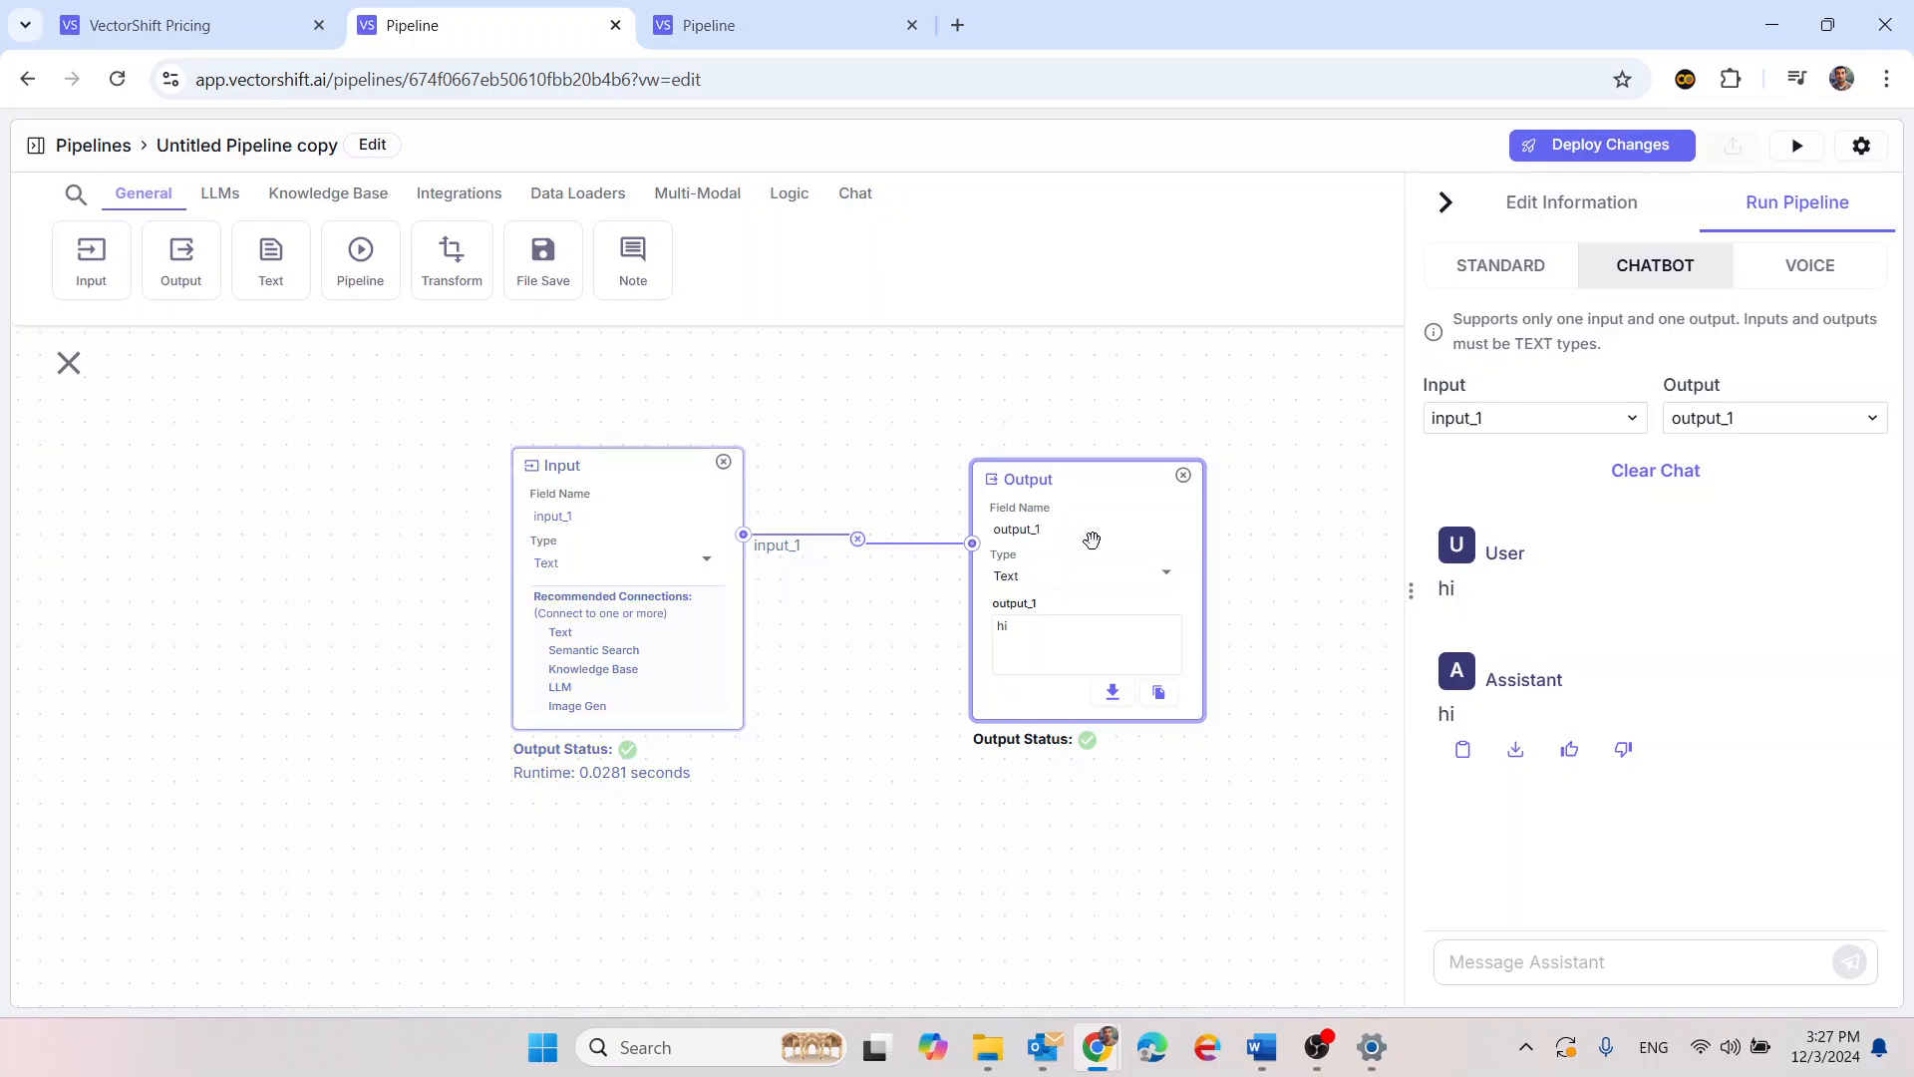
# Delete the connection between the Input and Output nodes and move the Input node farther from the Output
pyautogui.click(857, 541)
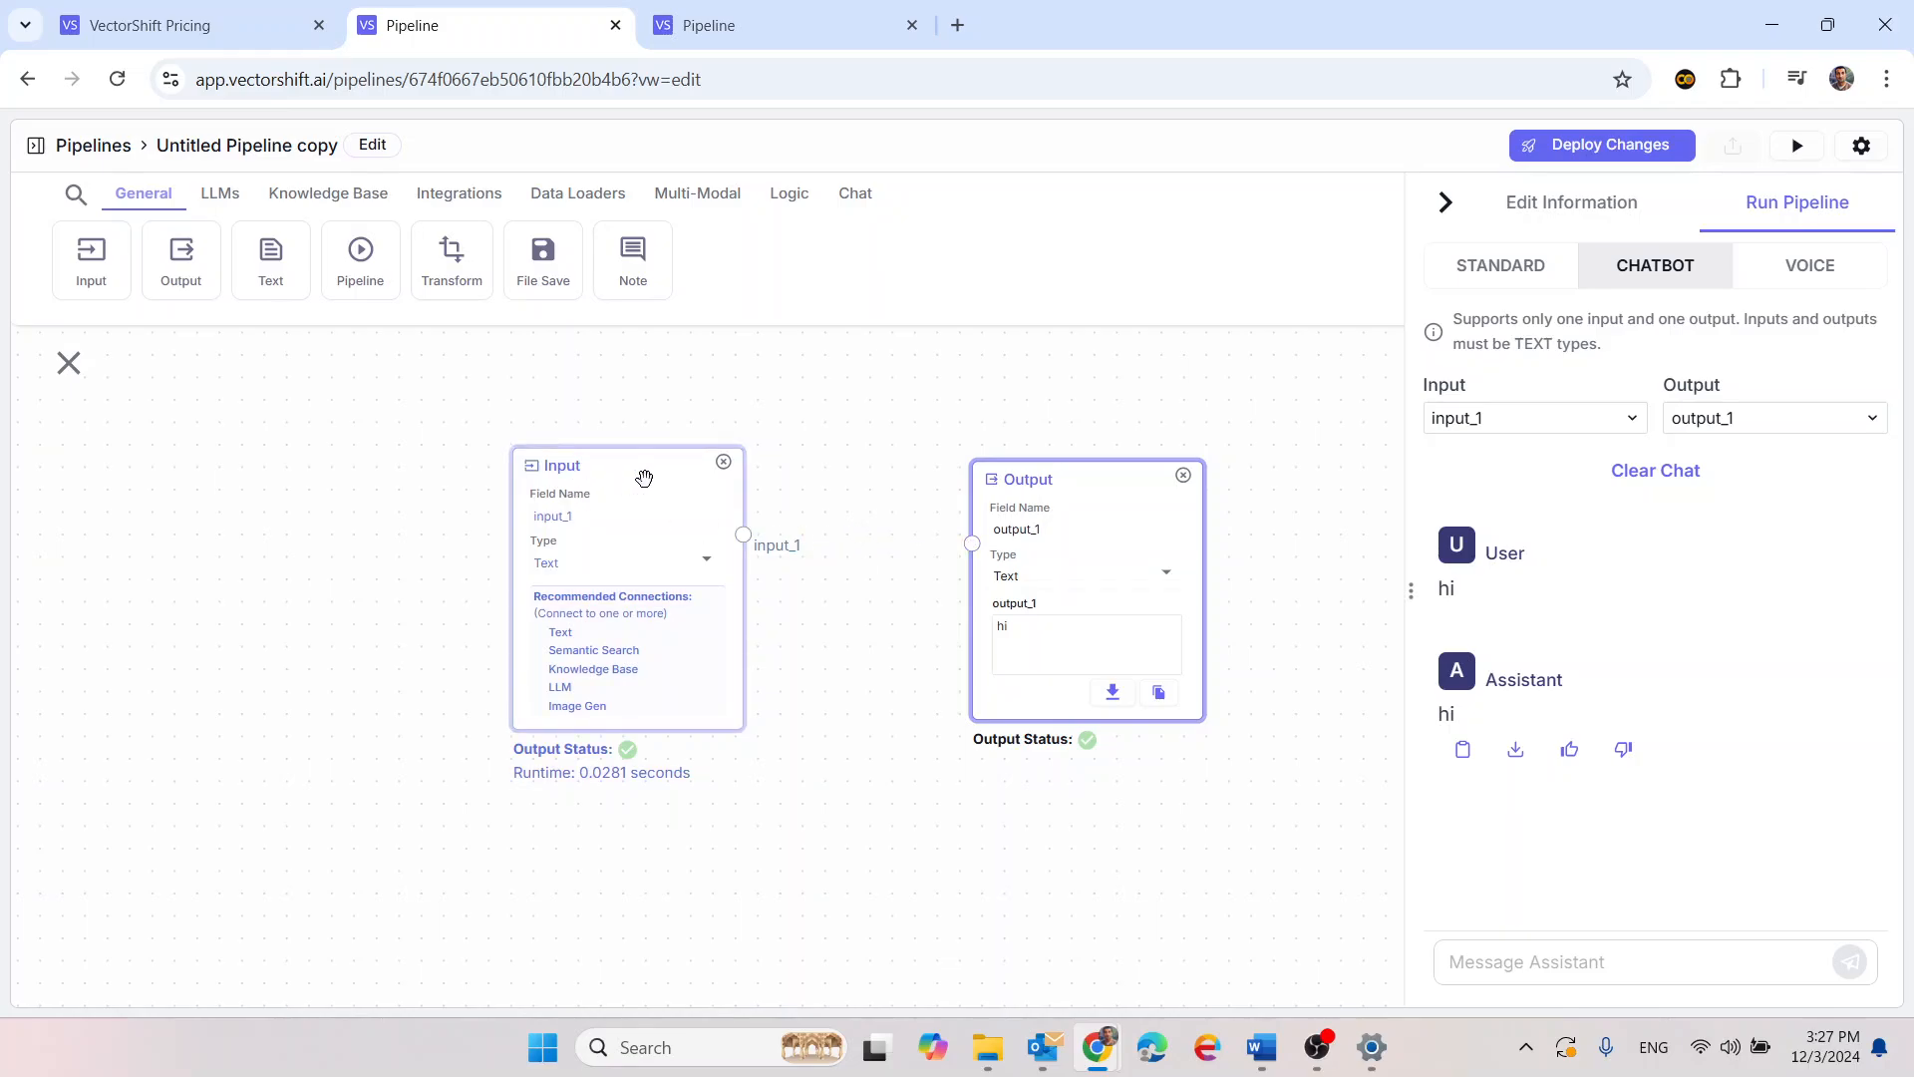
pyautogui.moveTo(620, 480); pyautogui.dragTo(354, 487)
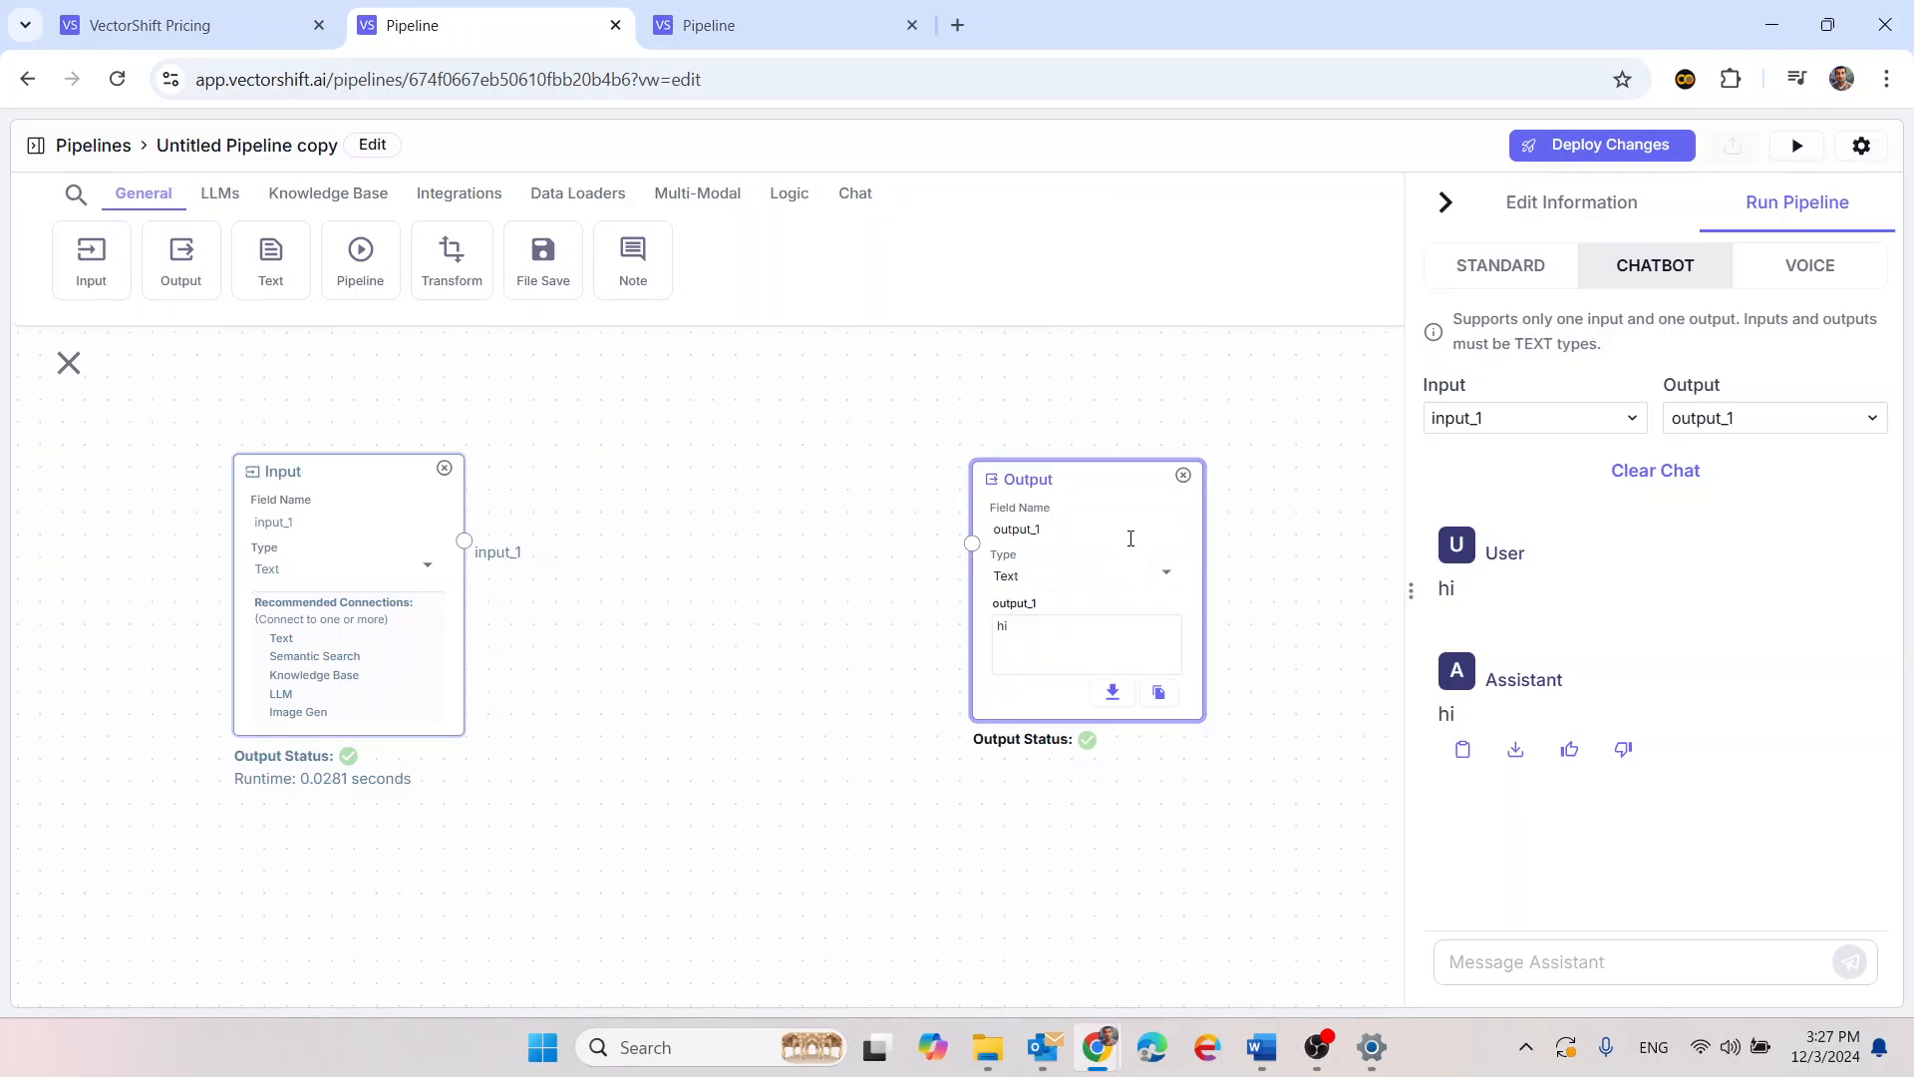
# Place an OpenAI LLM node between the Input and Output nodes
pyautogui.scroll(2, 612, 570)
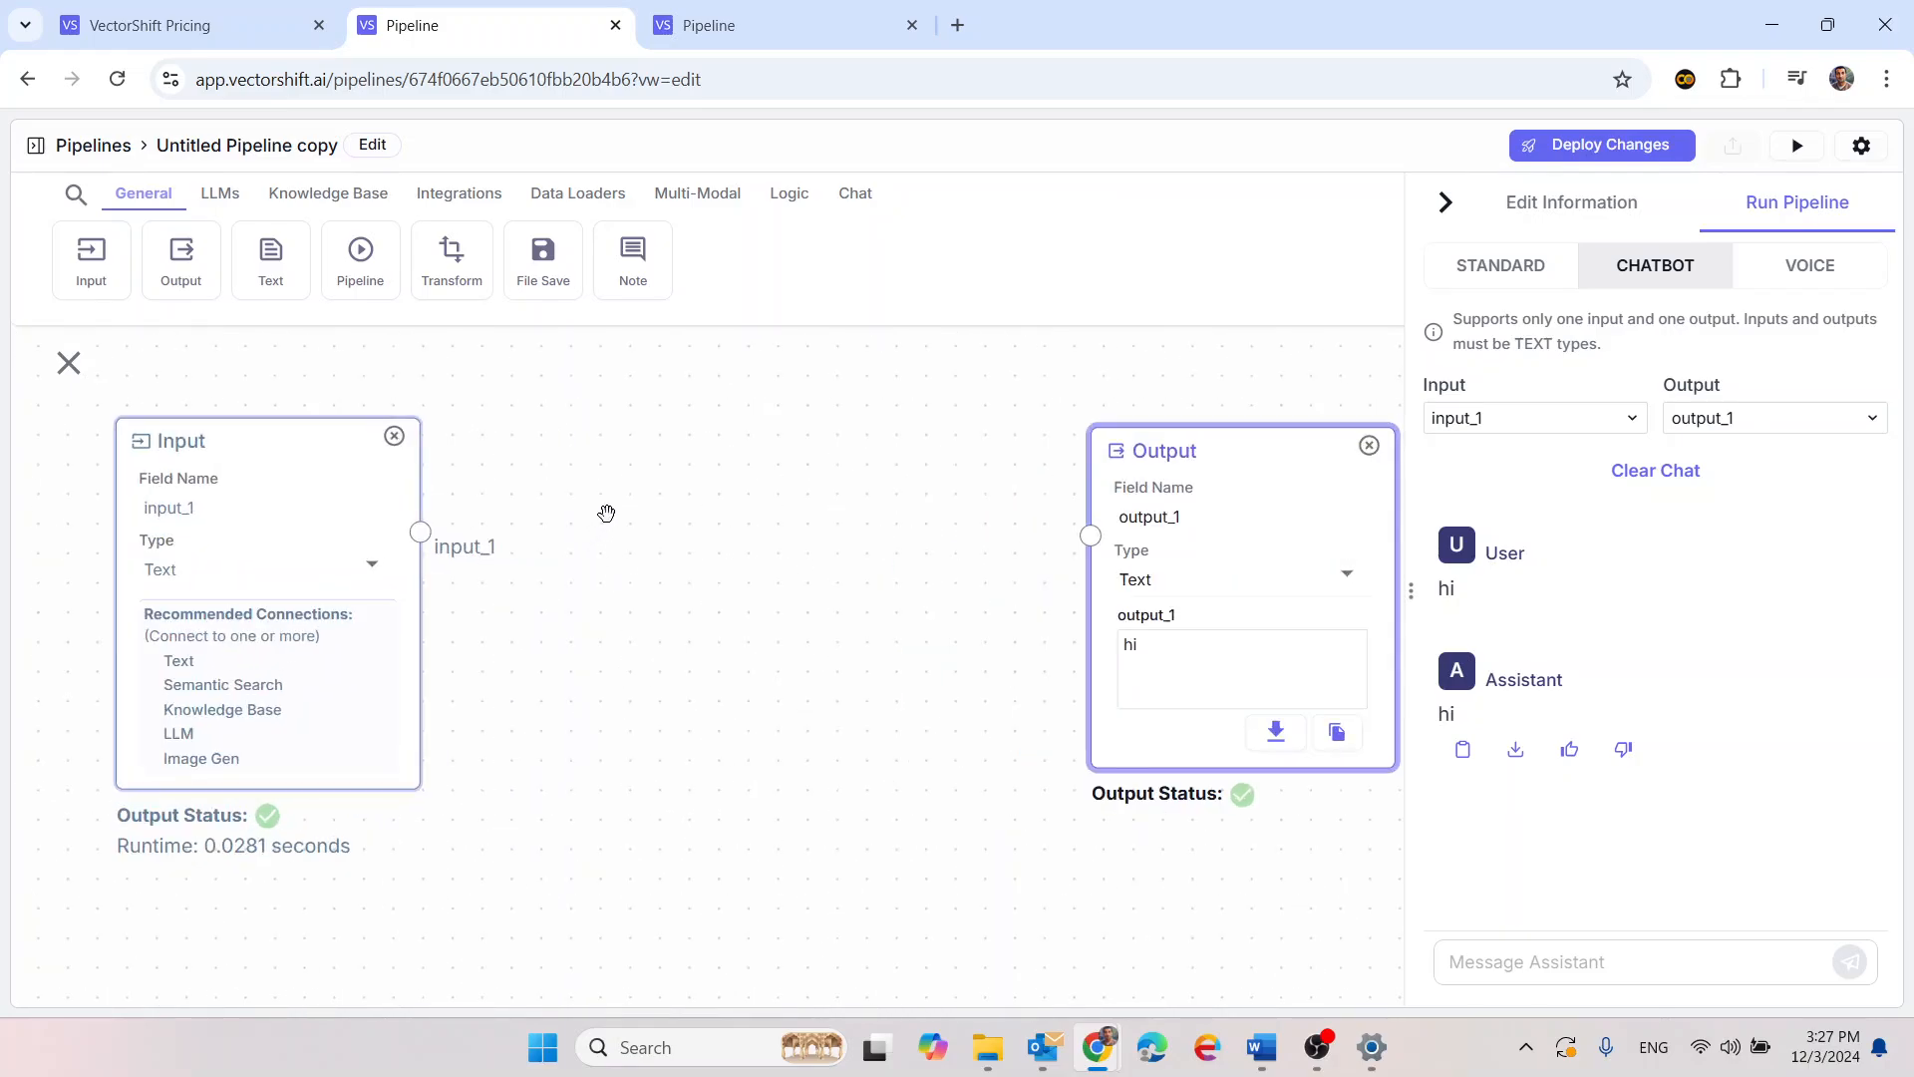
pyautogui.click(223, 197)
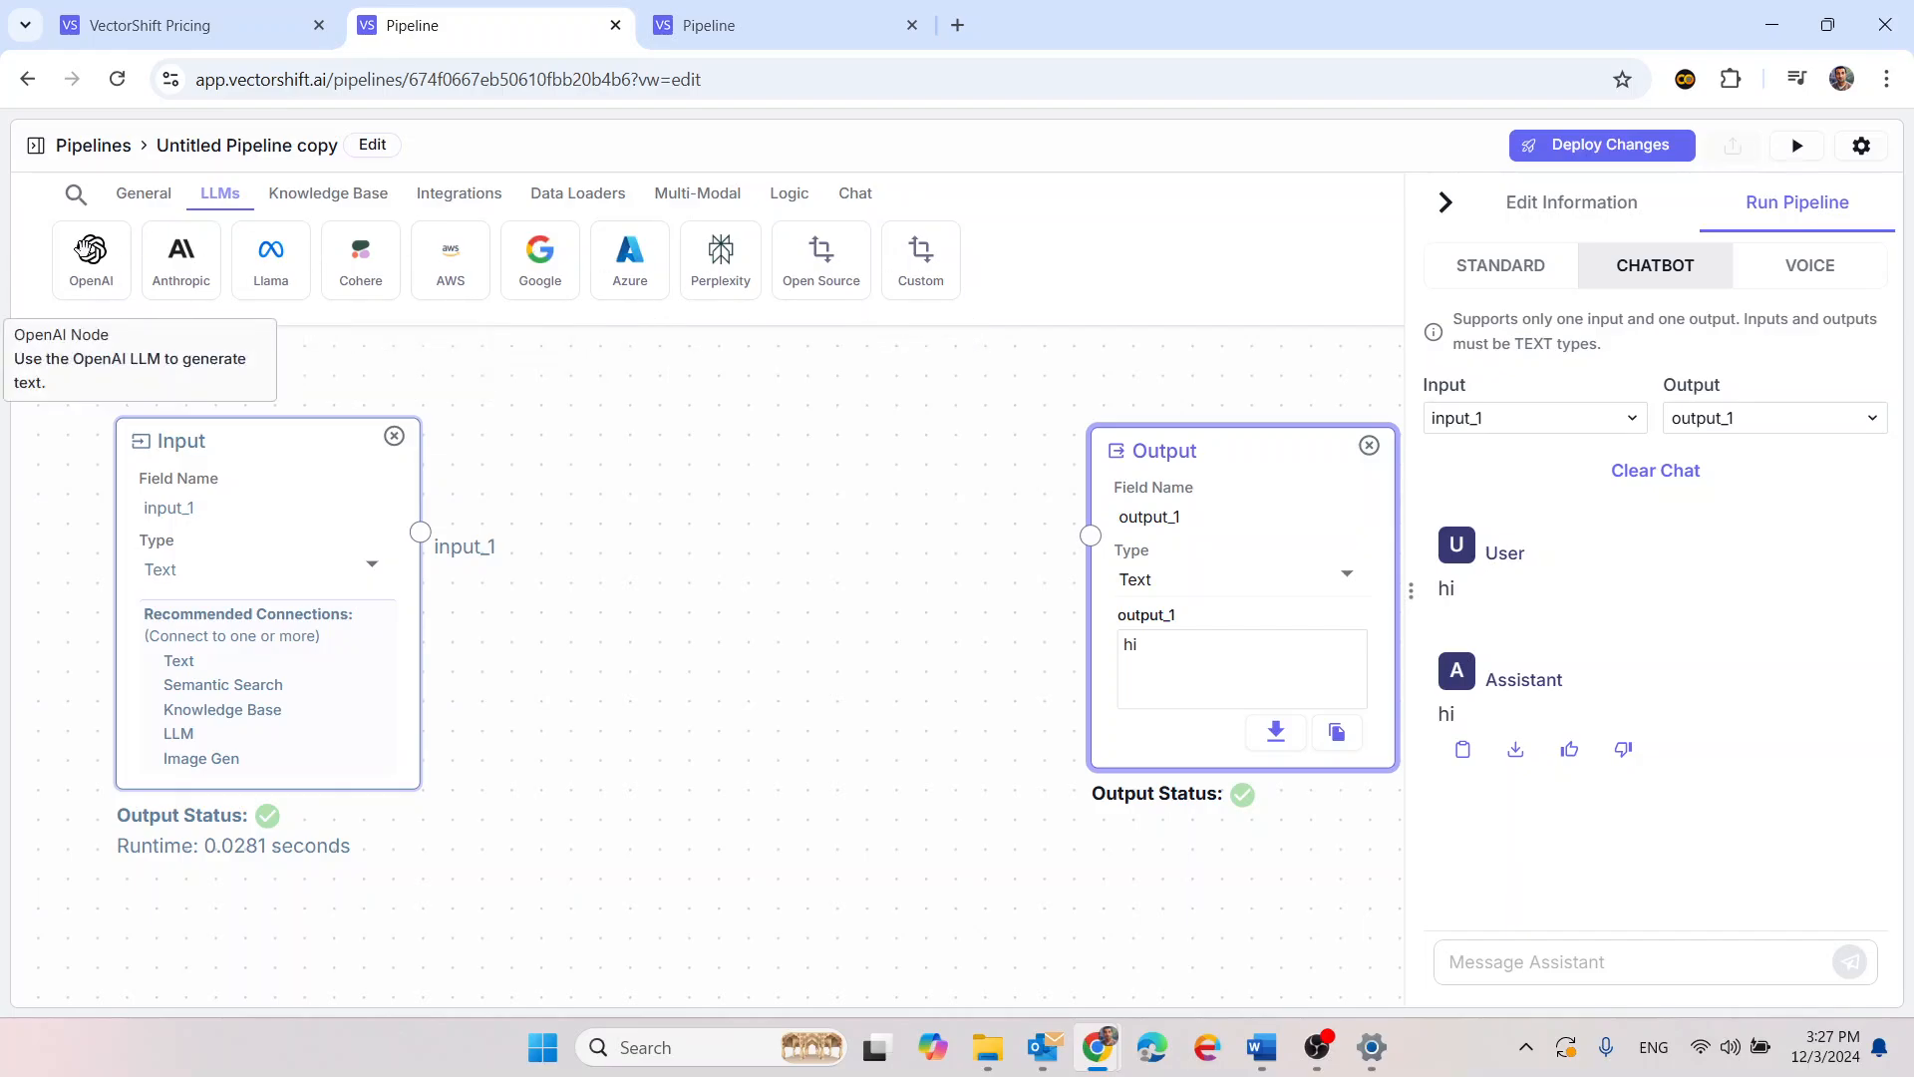
pyautogui.moveTo(91, 264); pyautogui.dragTo(735, 449)
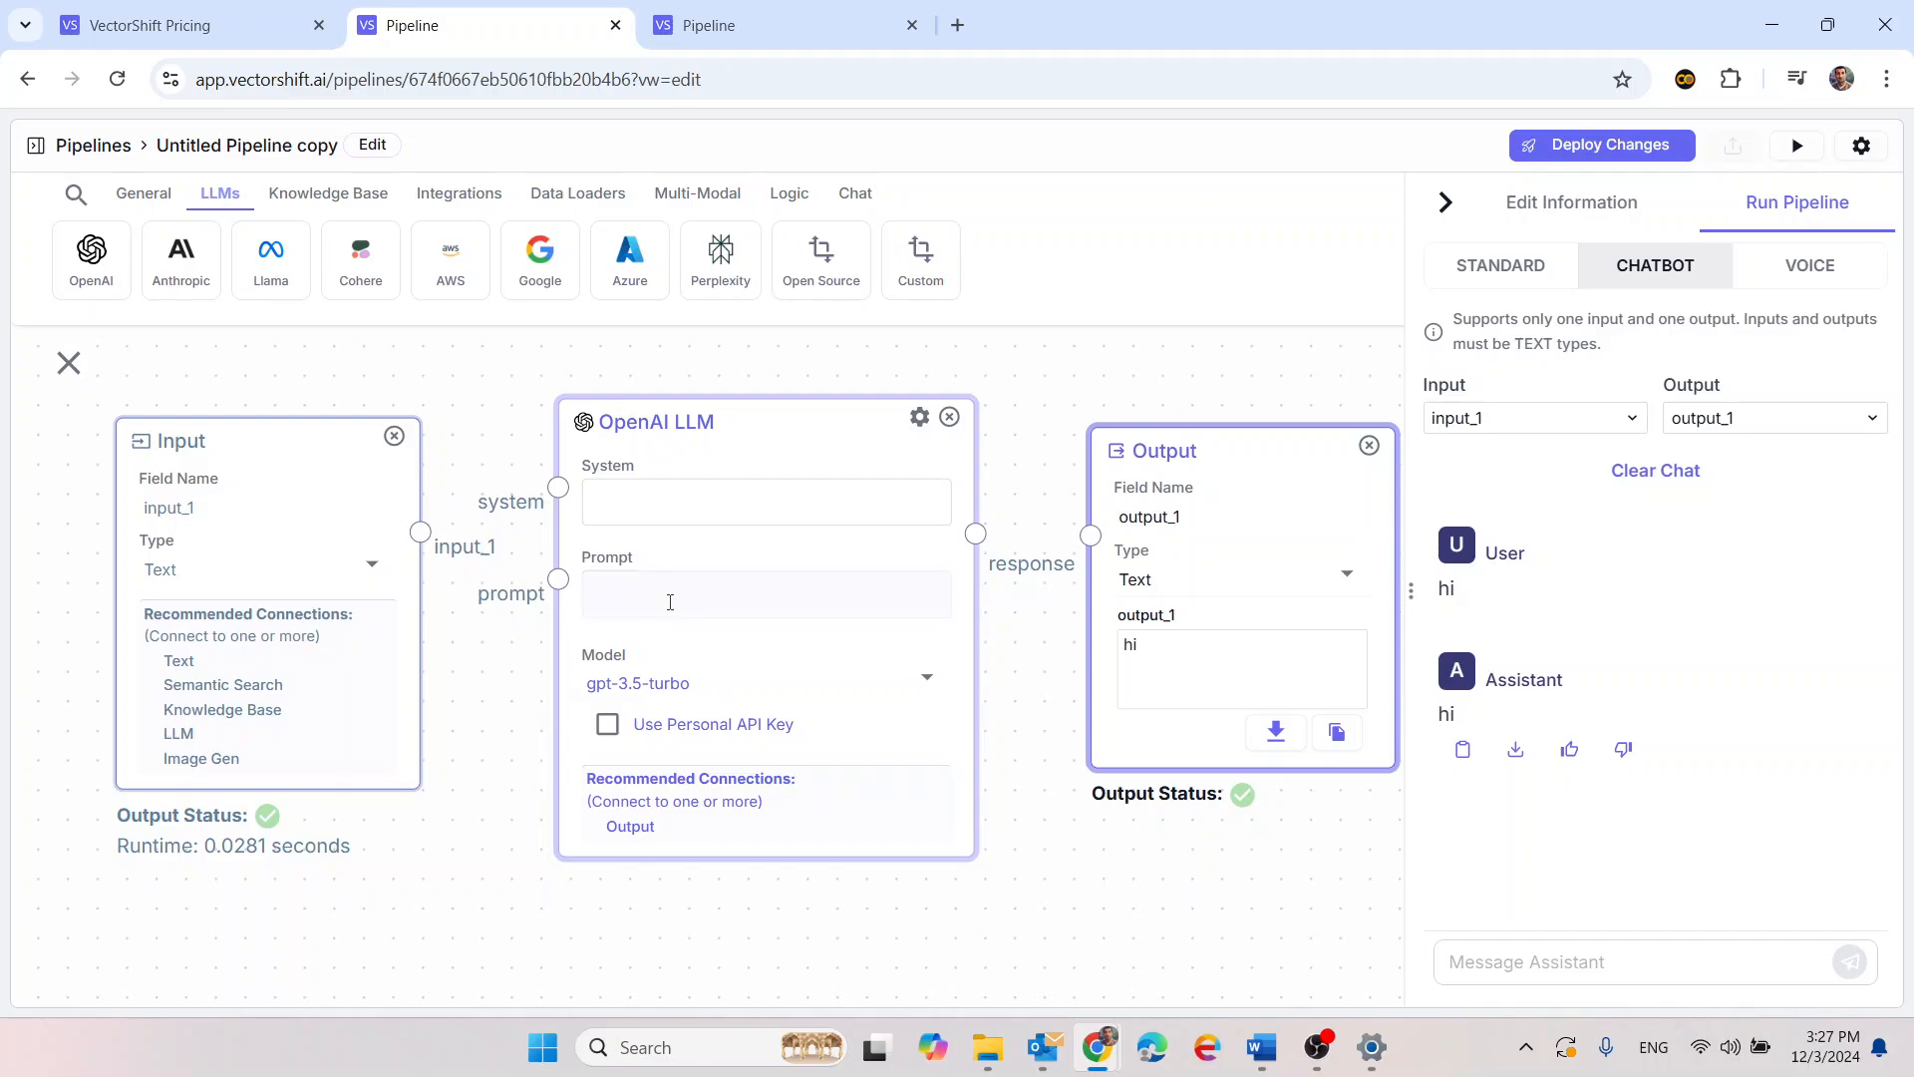
# Connect input_1 to the LLM's prompt and its response to the Output node, and set the system instruction to "جاوب على السؤال بالعربي"
pyautogui.moveTo(420, 532); pyautogui.dragTo(558, 579)
pyautogui.moveTo(975, 534); pyautogui.dragTo(1091, 535)
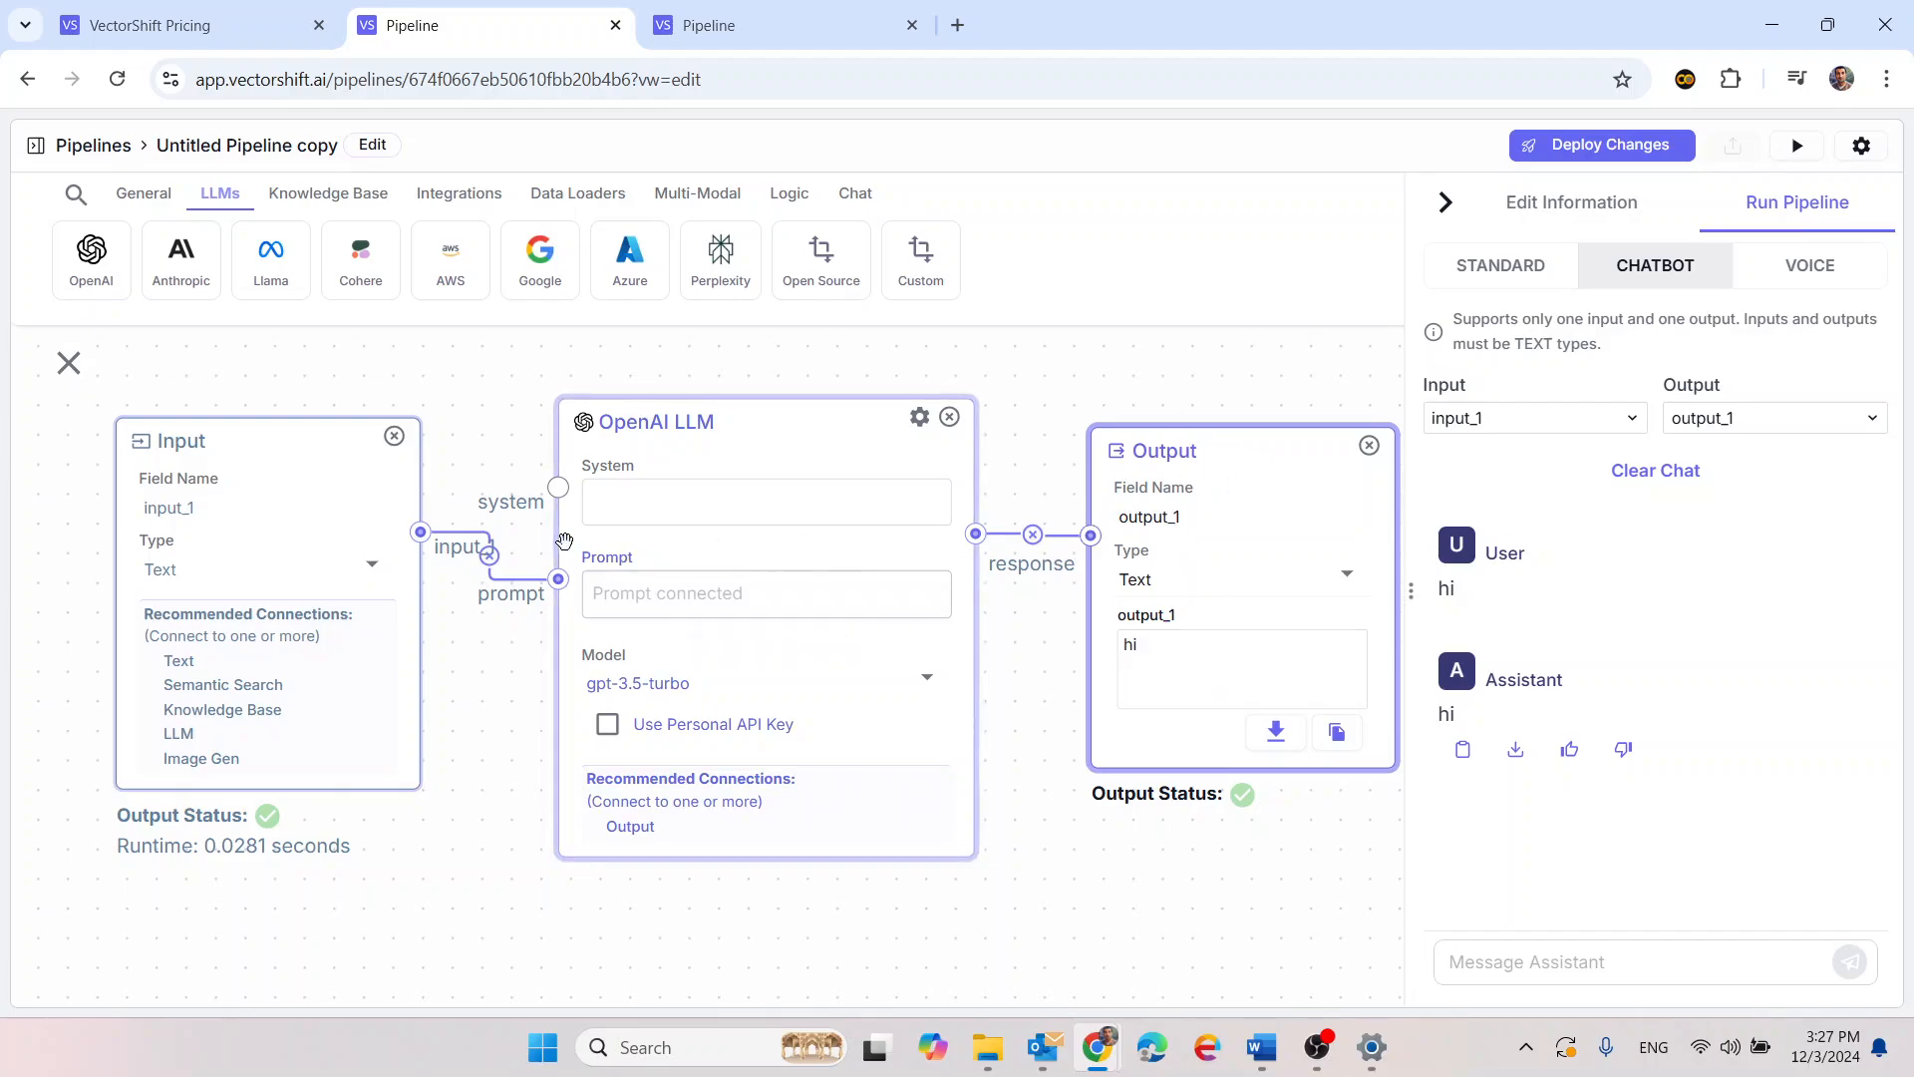
pyautogui.click(670, 487)
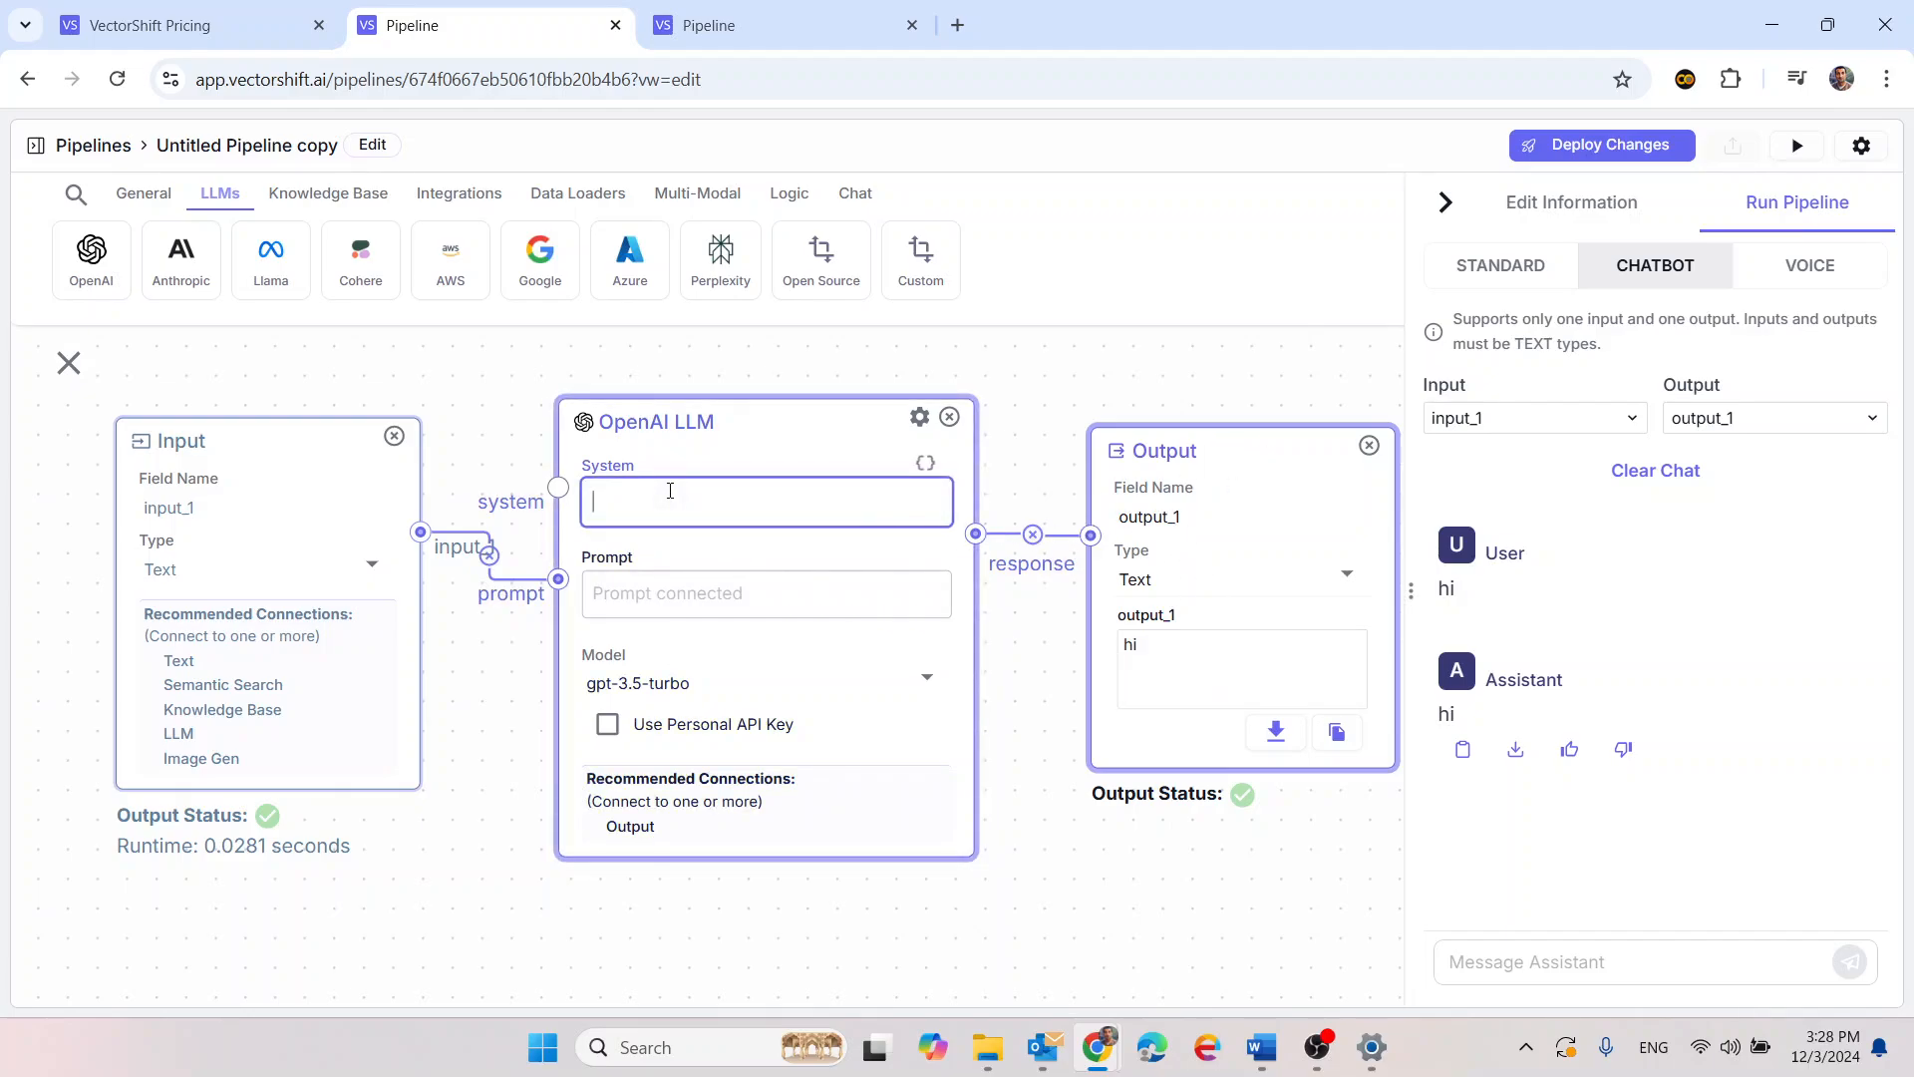
pyautogui.write('جاوب على السؤال بالعربي')
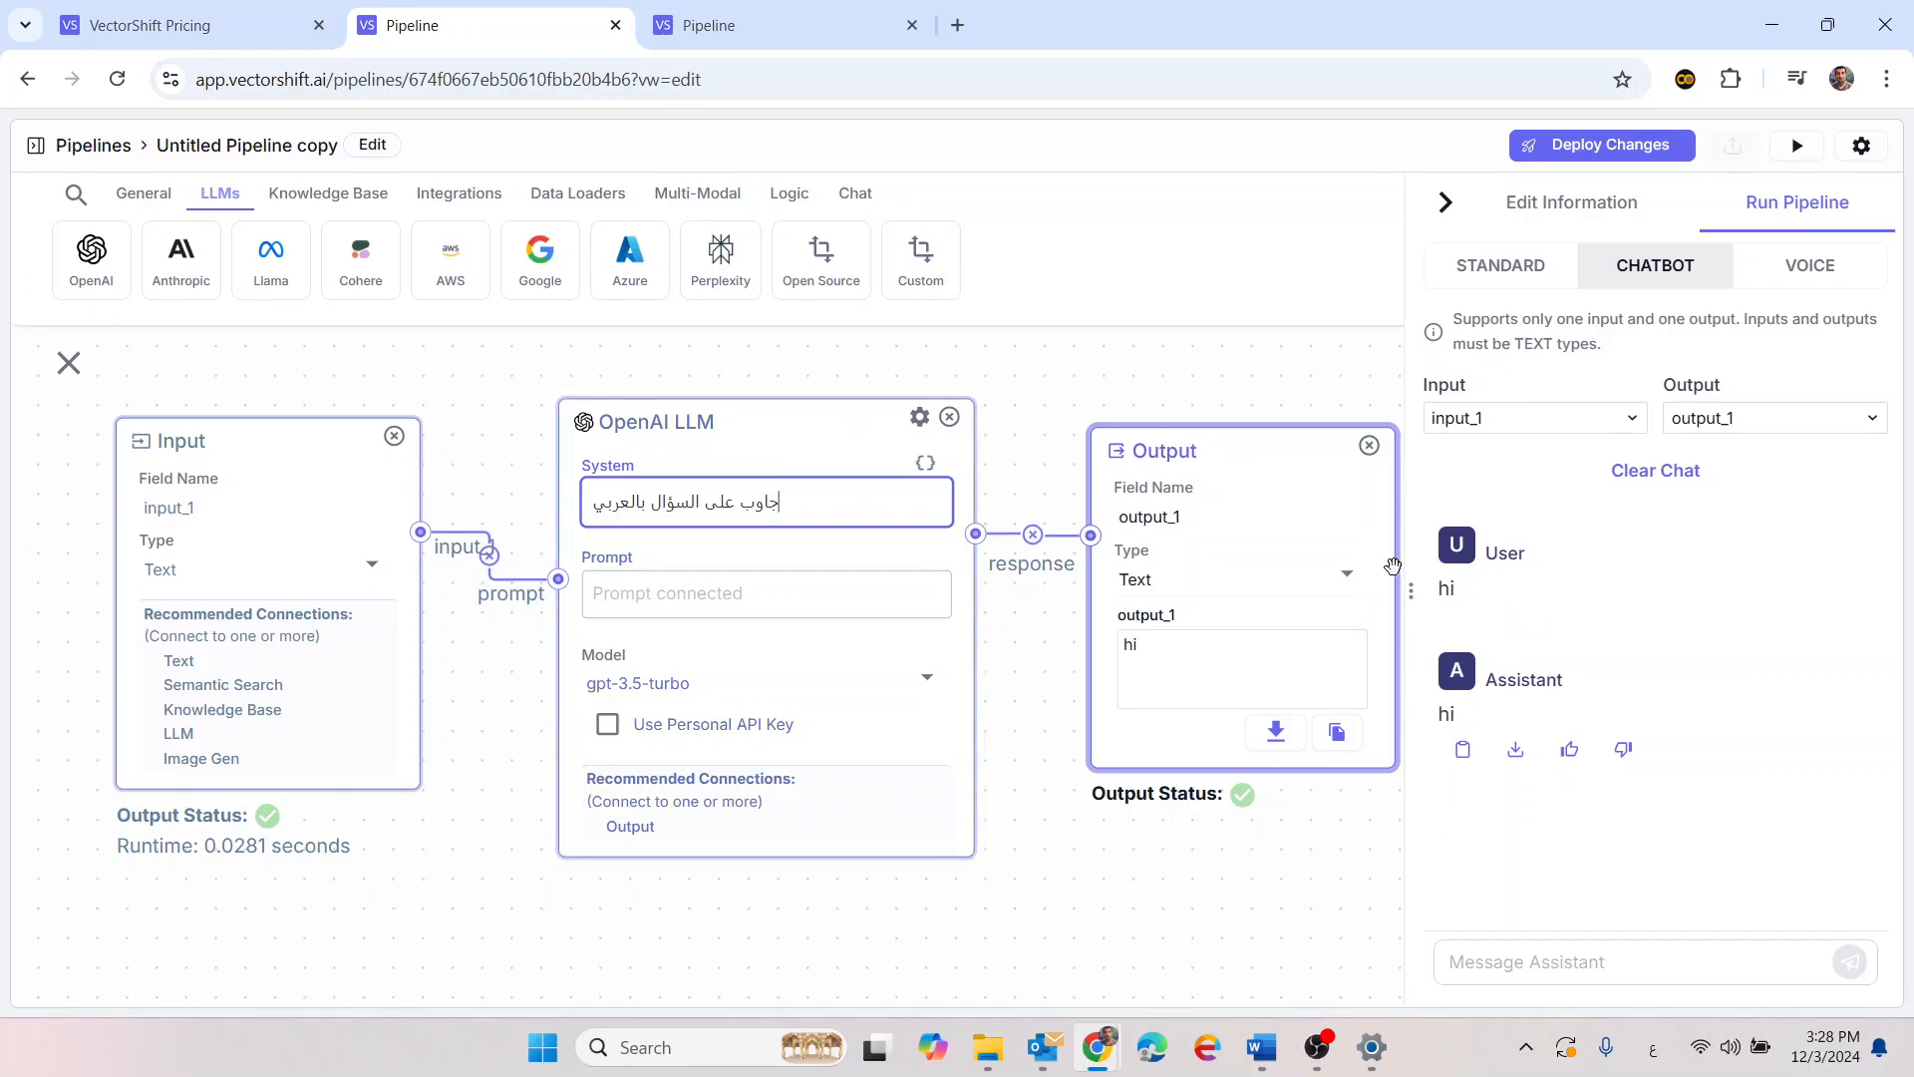
# Test the pipeline in chatbot mode with the message "how are you"
pyautogui.click(1639, 274)
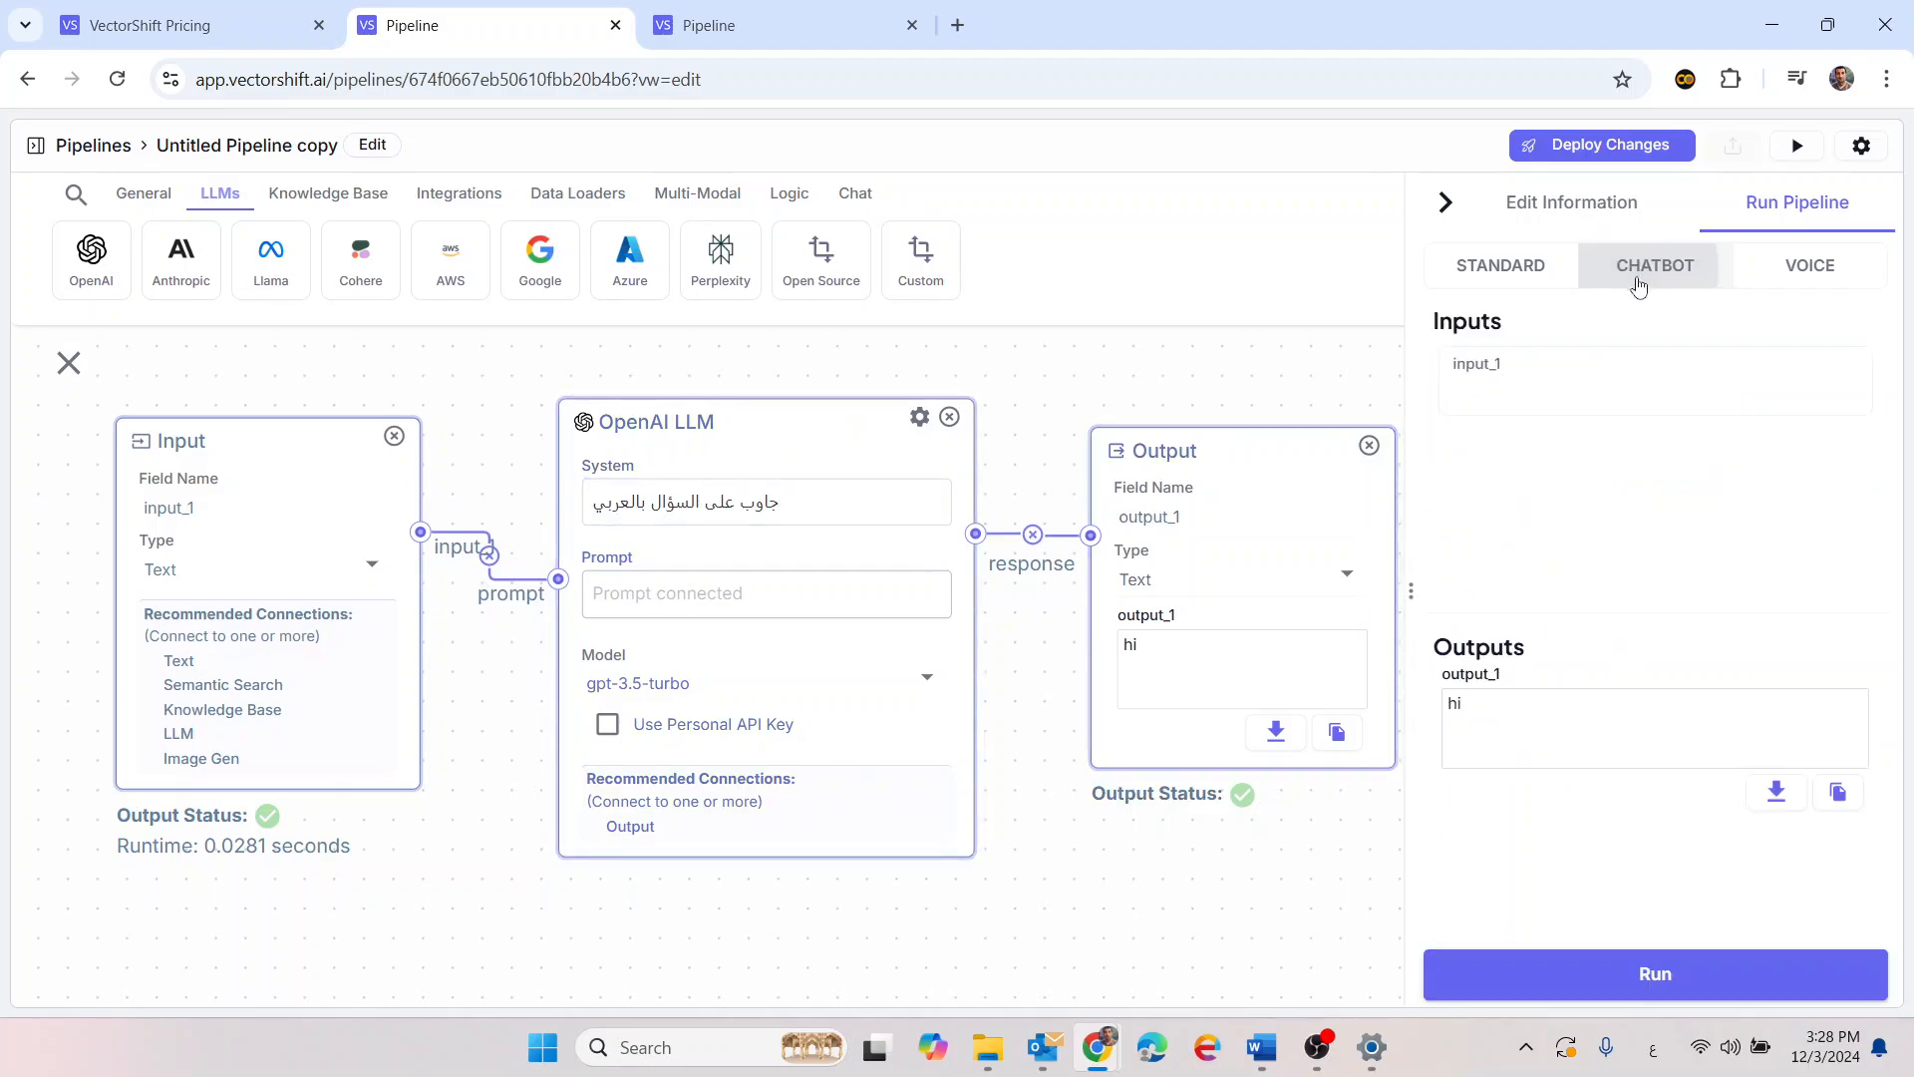
pyautogui.click(1635, 267)
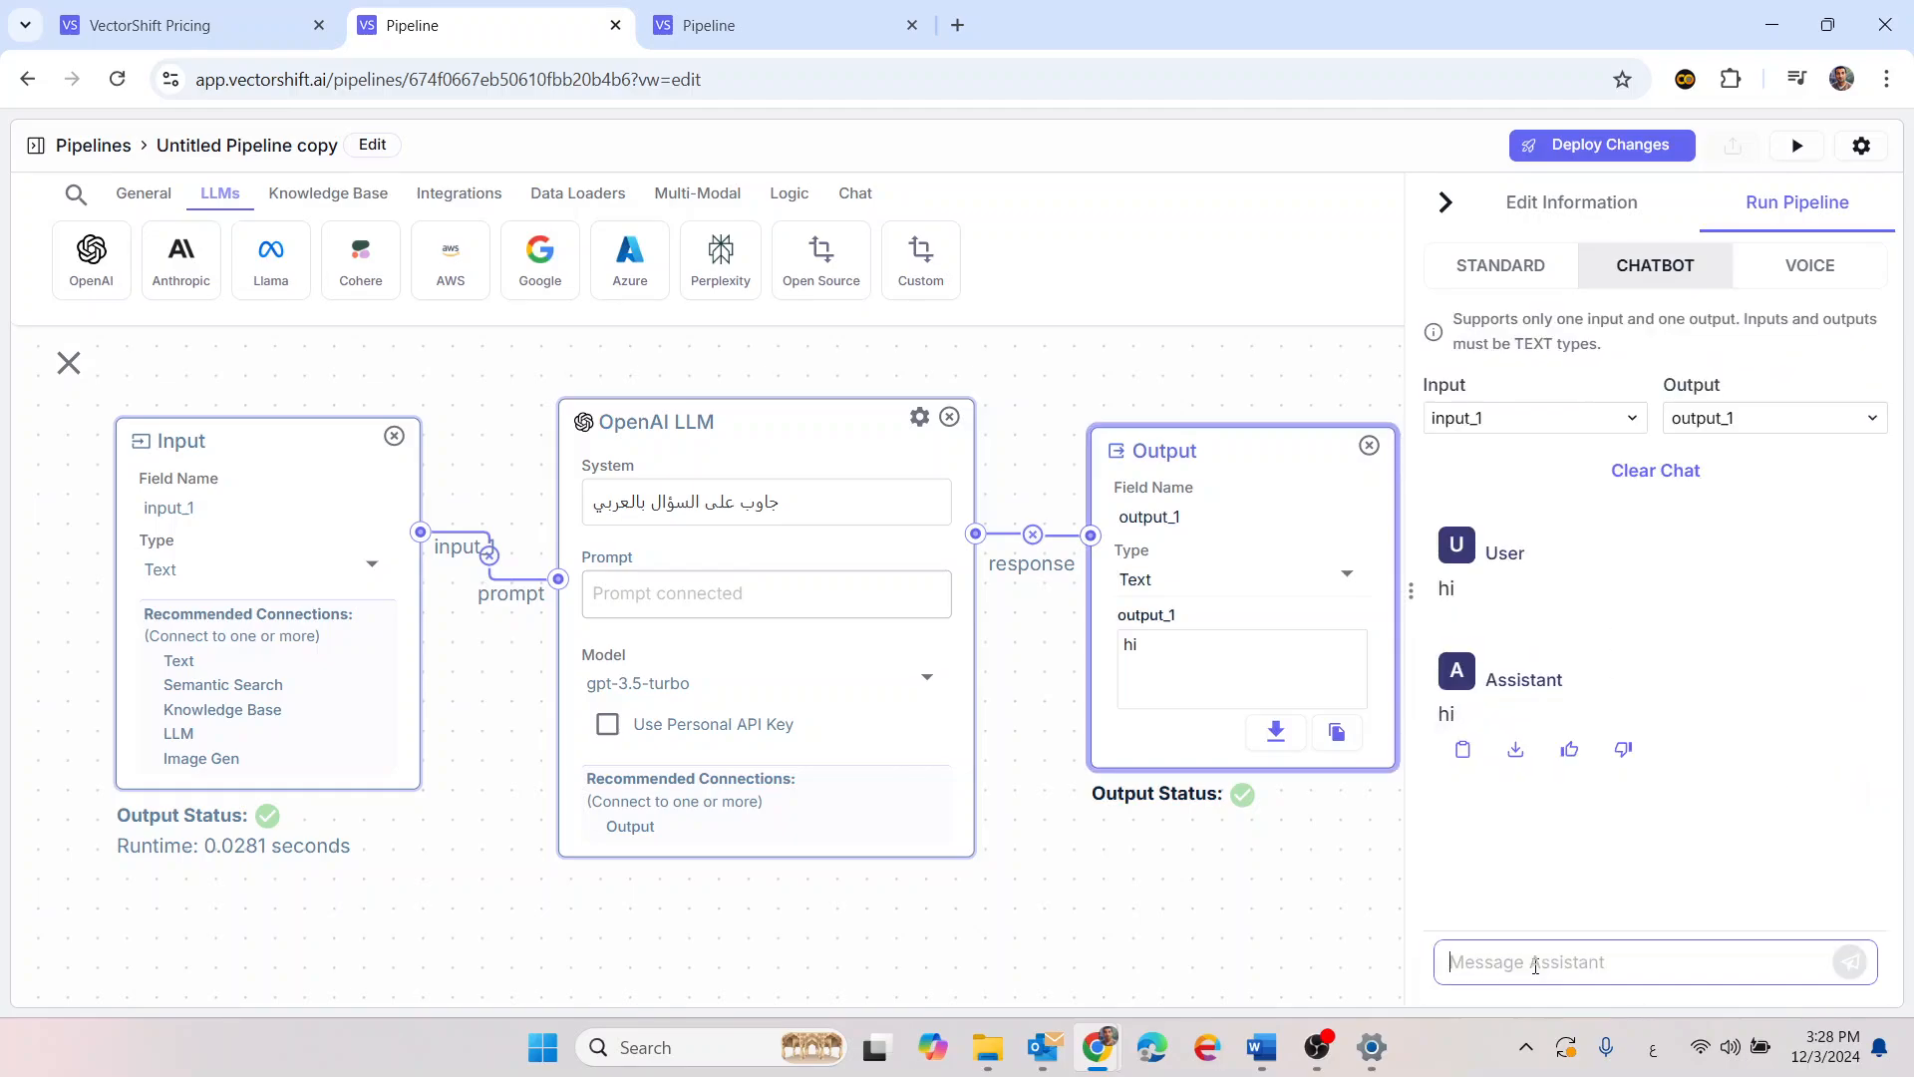
pyautogui.write('how are you')
pyautogui.press('Return')
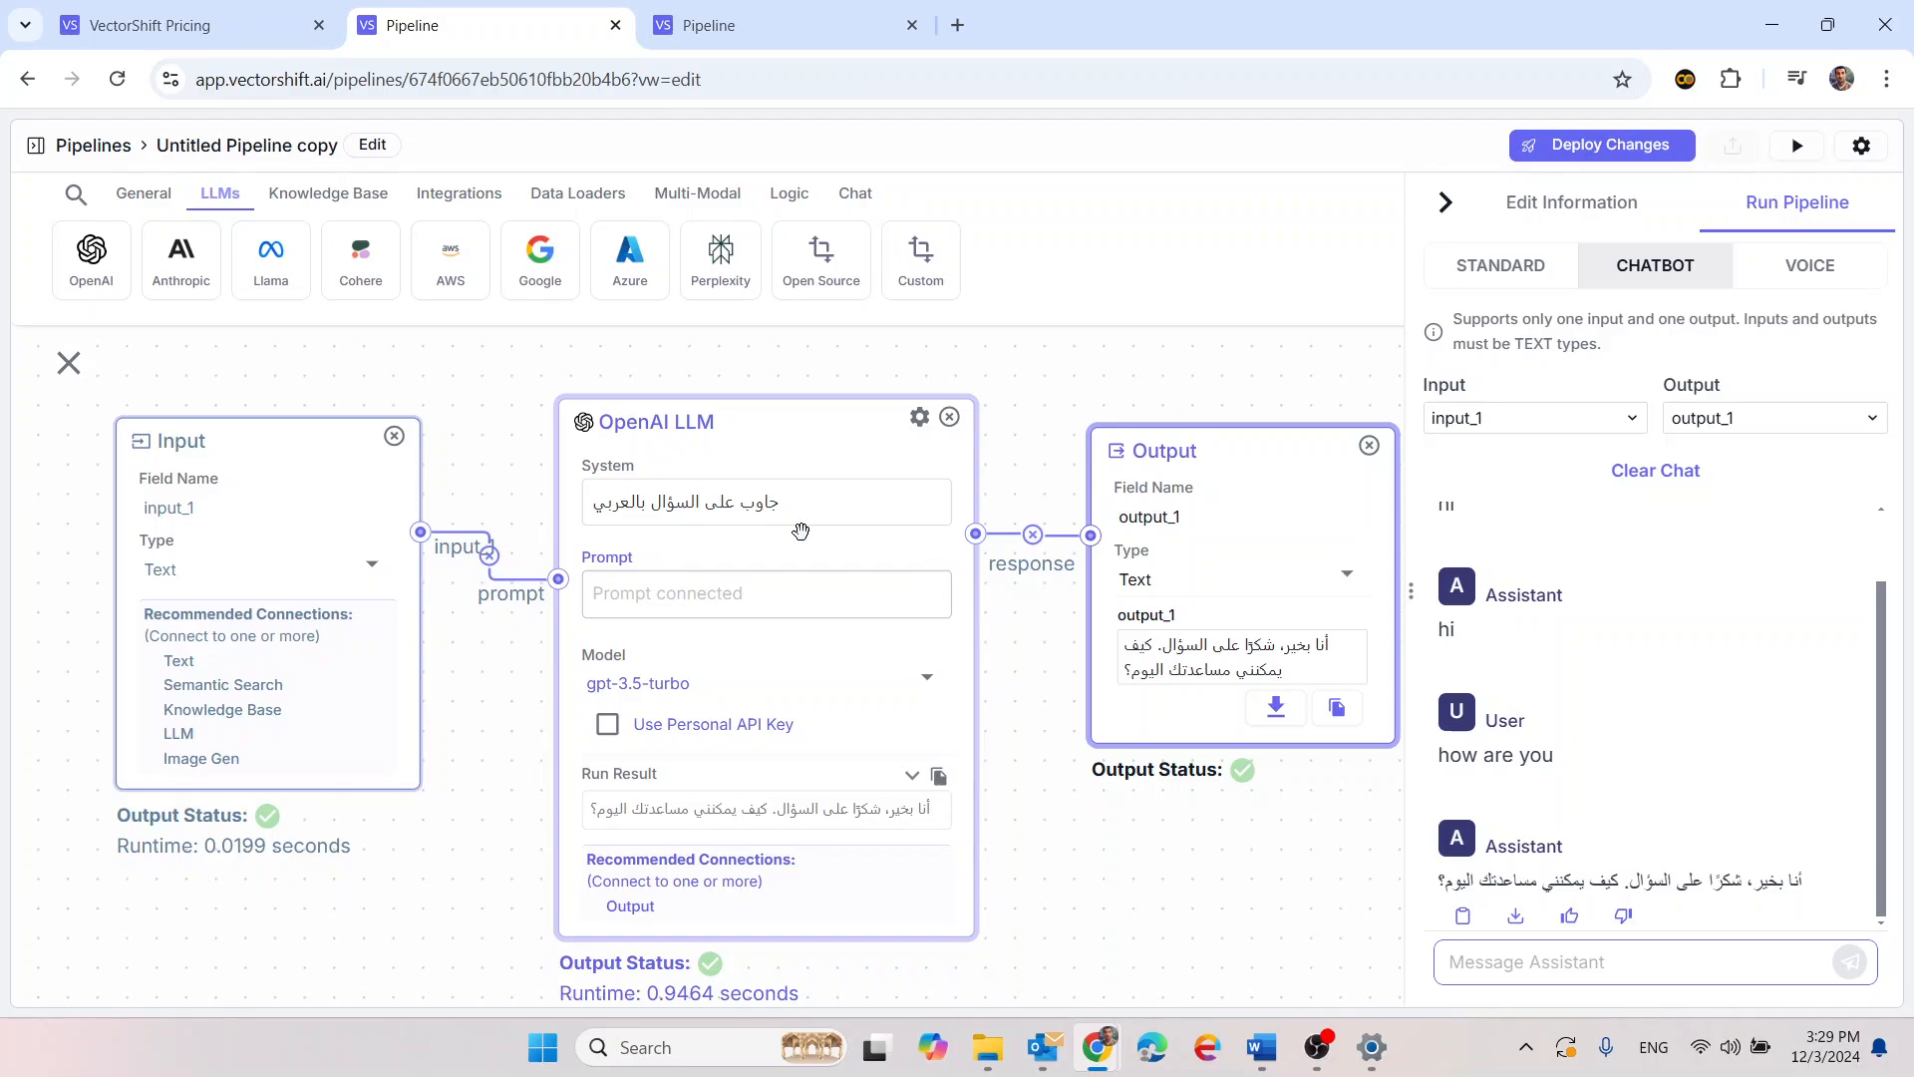
# Disconnect input_1 from the LLM's prompt and write "Question:" there, followed by a variable named user_question on the line below
pyautogui.click(488, 555)
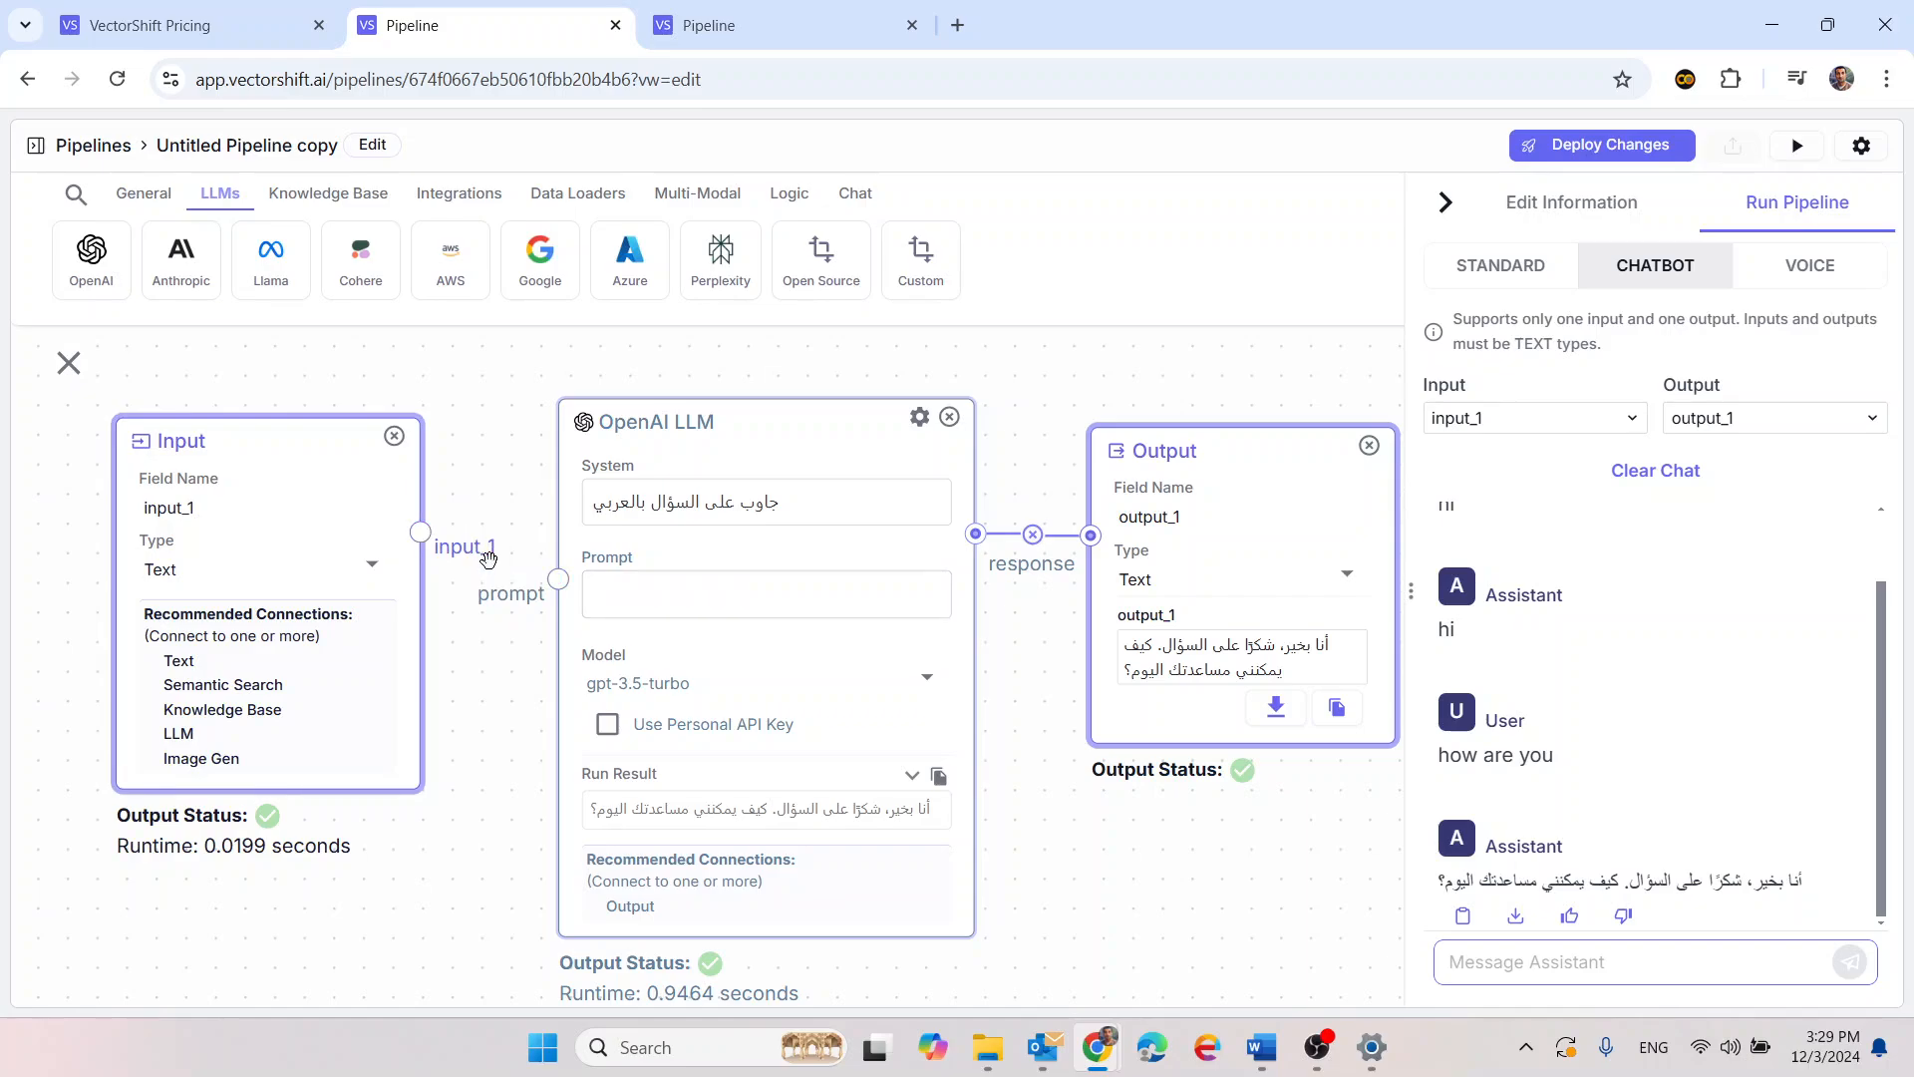
pyautogui.click(671, 603)
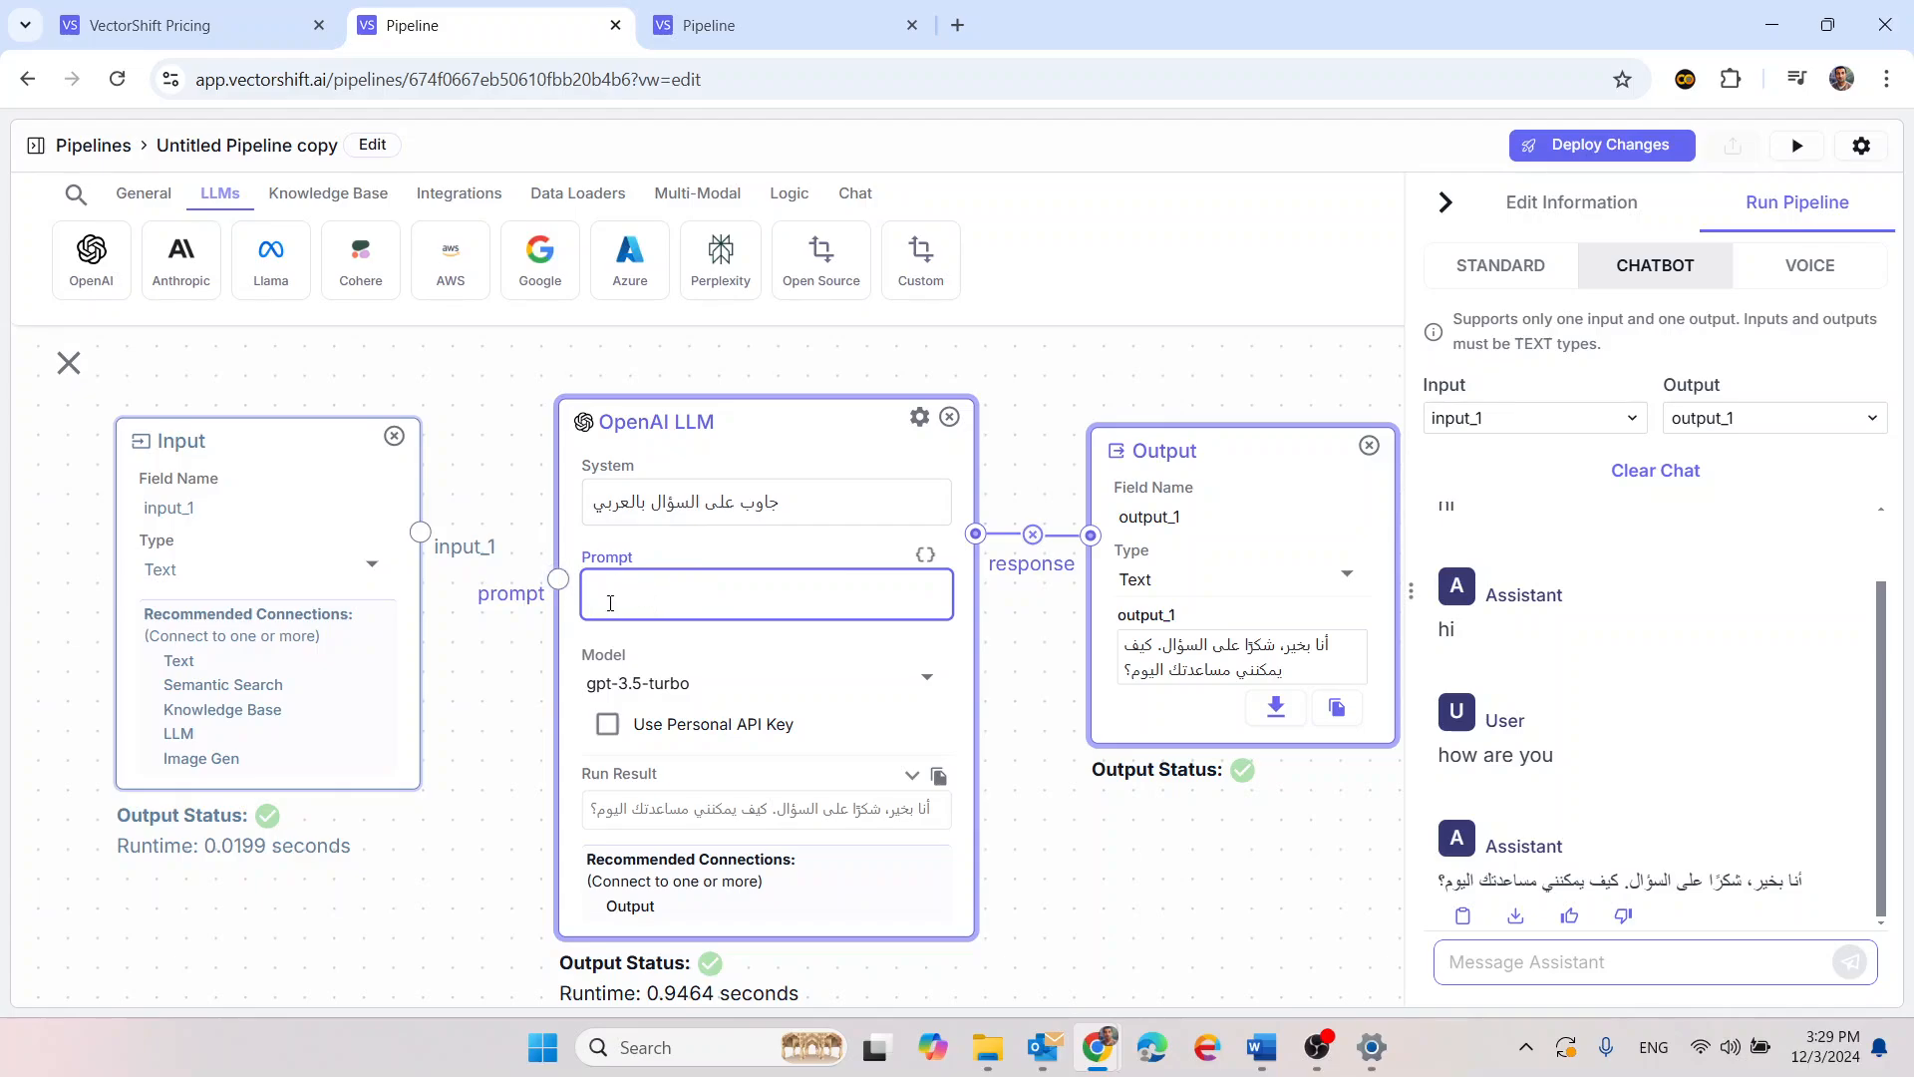
pyautogui.write('Question:')
pyautogui.press('Return')
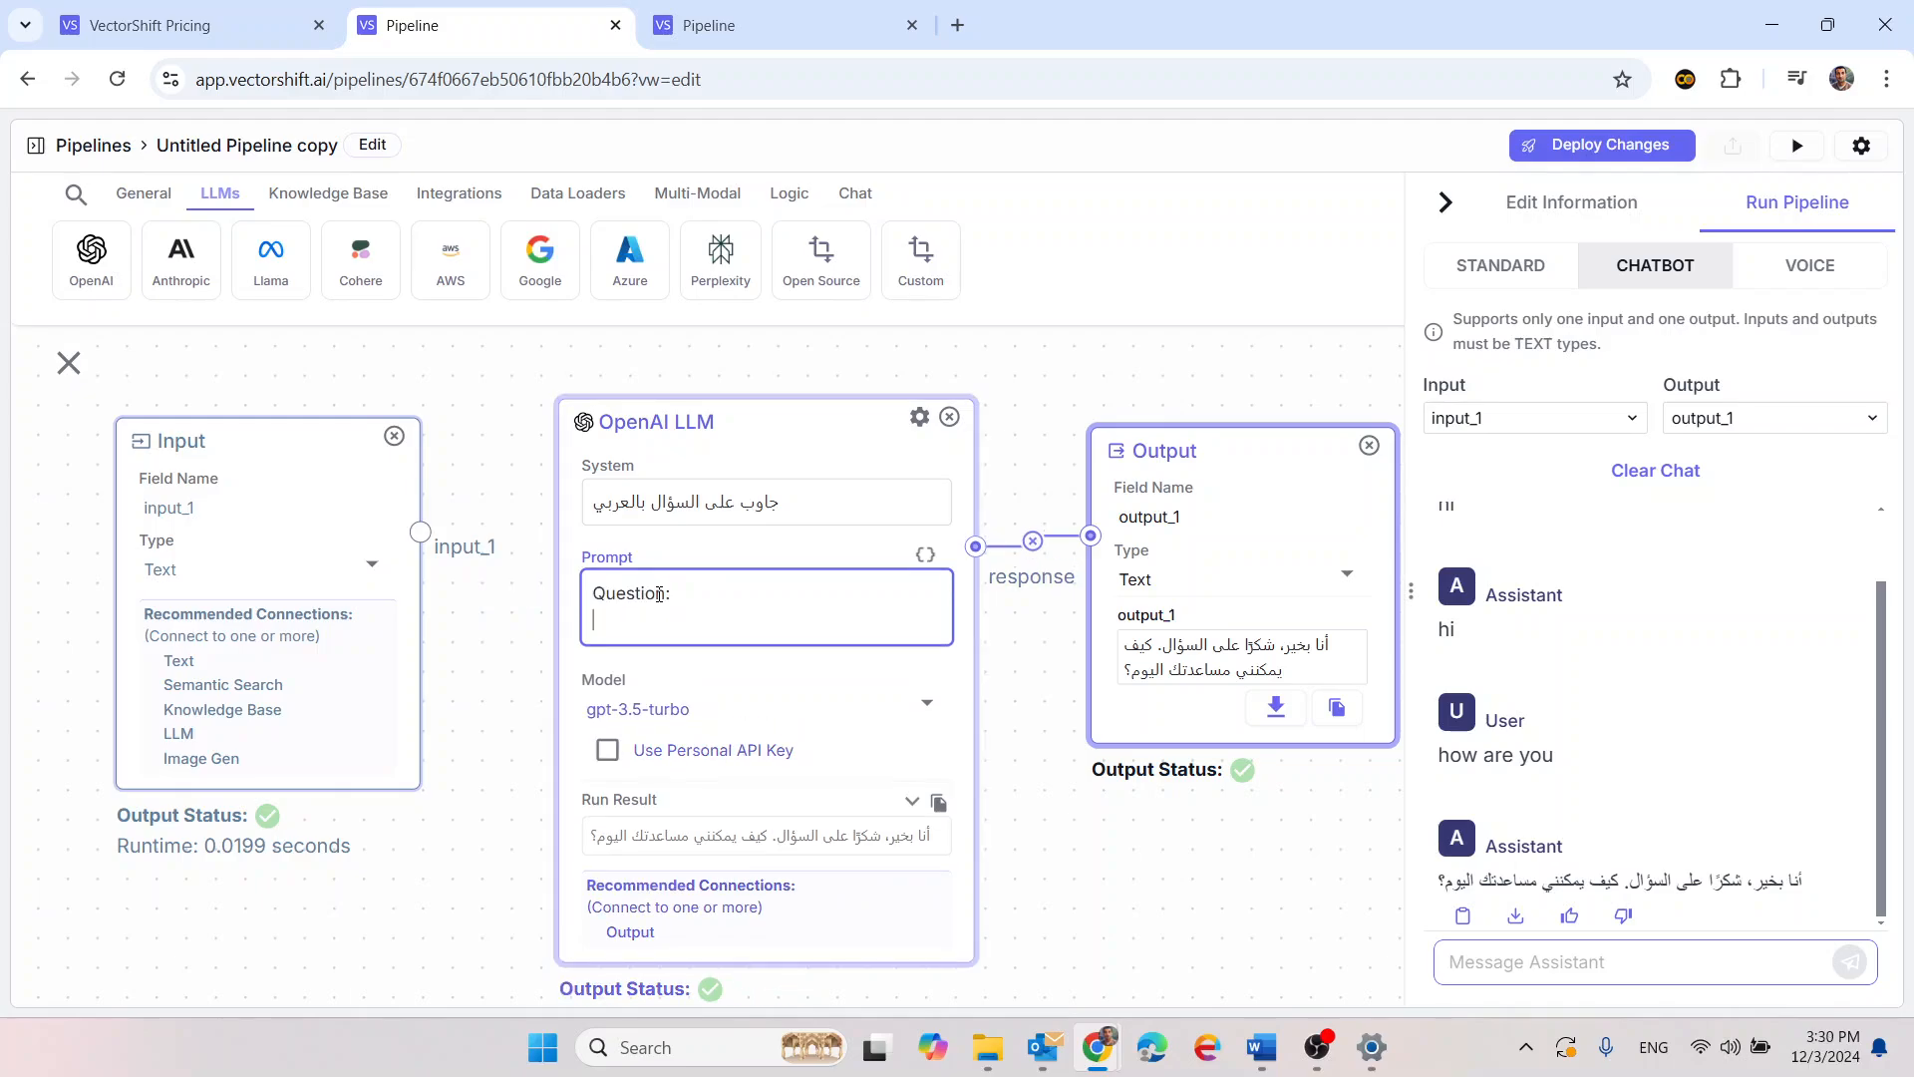
pyautogui.click(926, 555)
pyautogui.press('BackSpace')
pyautogui.press('BackSpace')
pyautogui.press('BackSpace')
pyautogui.press('BackSpace')
pyautogui.press('BackSpace')
pyautogui.press('BackSpace')
pyautogui.press('BackSpace')
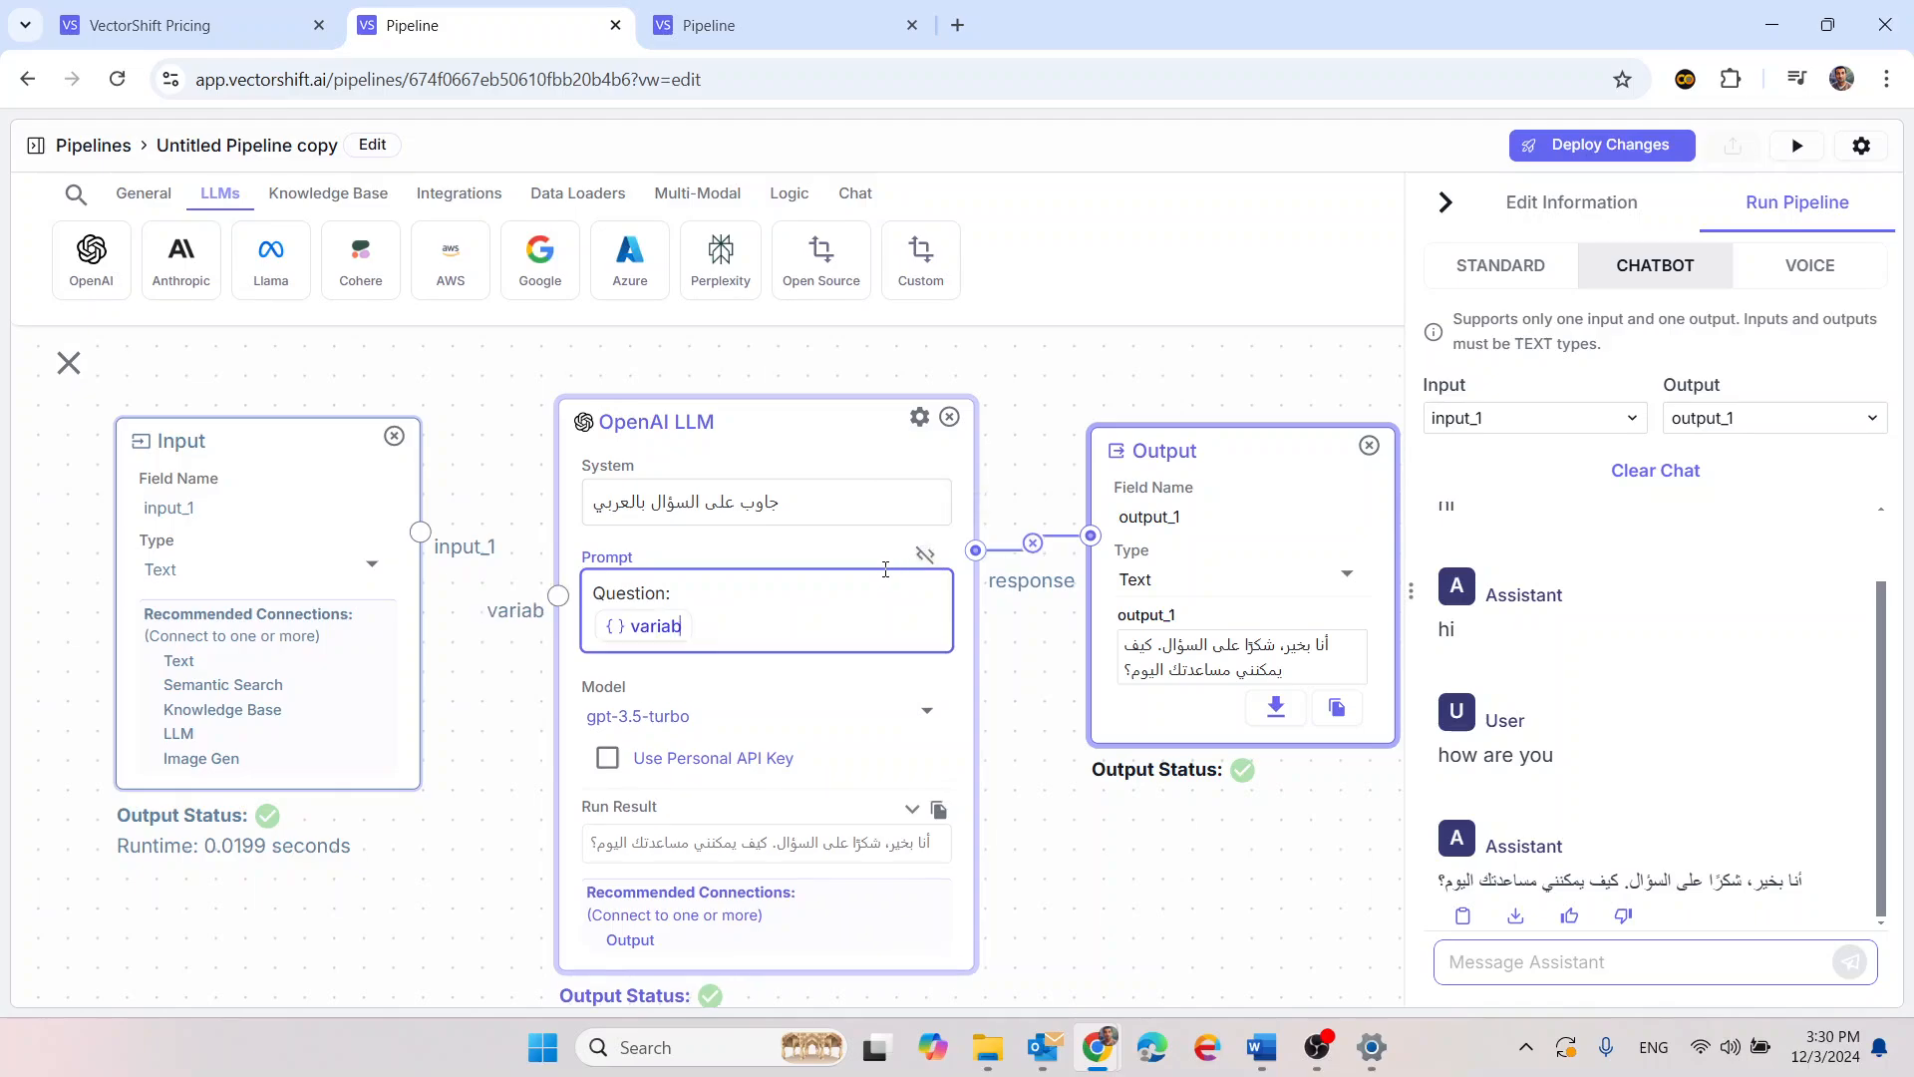
pyautogui.press('BackSpace')
pyautogui.write('user_question')
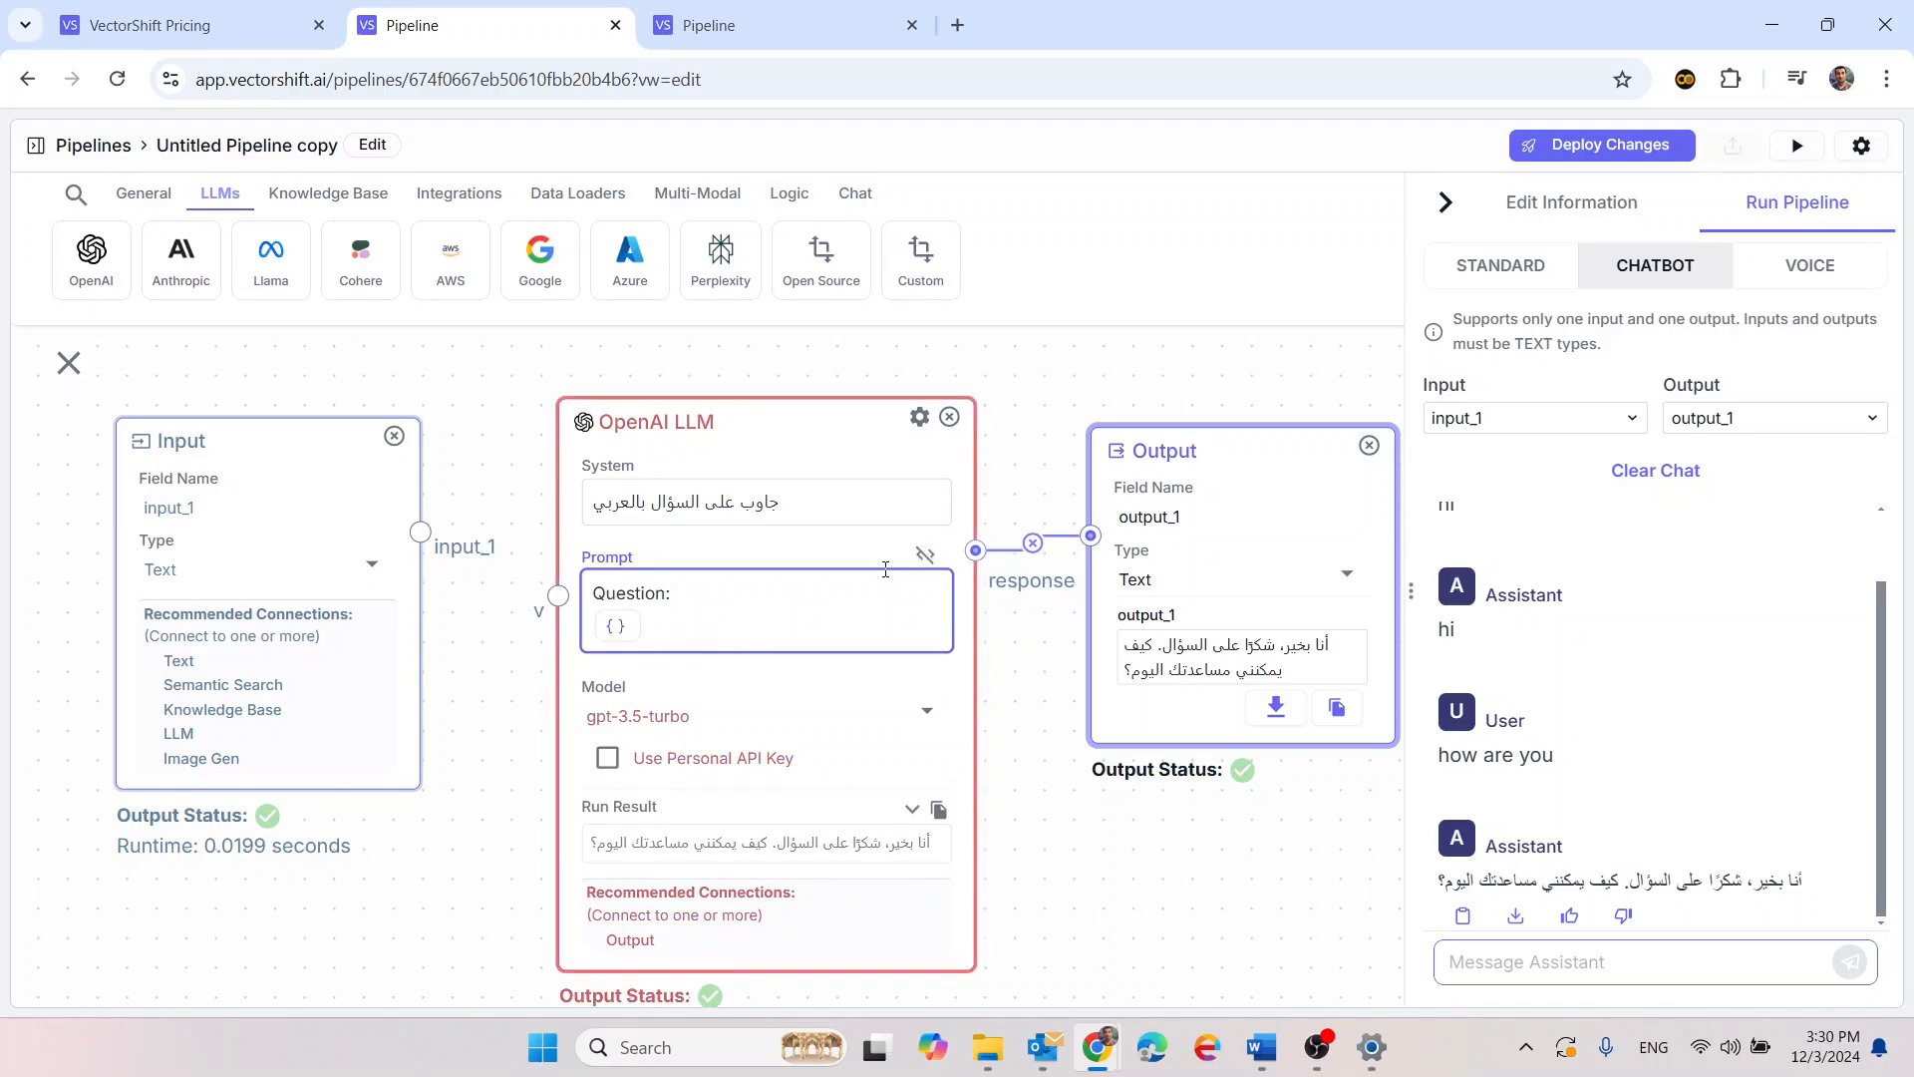
# Extend the LLM prompt with "file :" and a user_file variable below it, and connect input_1 to user_question
pyautogui.click(818, 632)
pyautogui.press('Return')
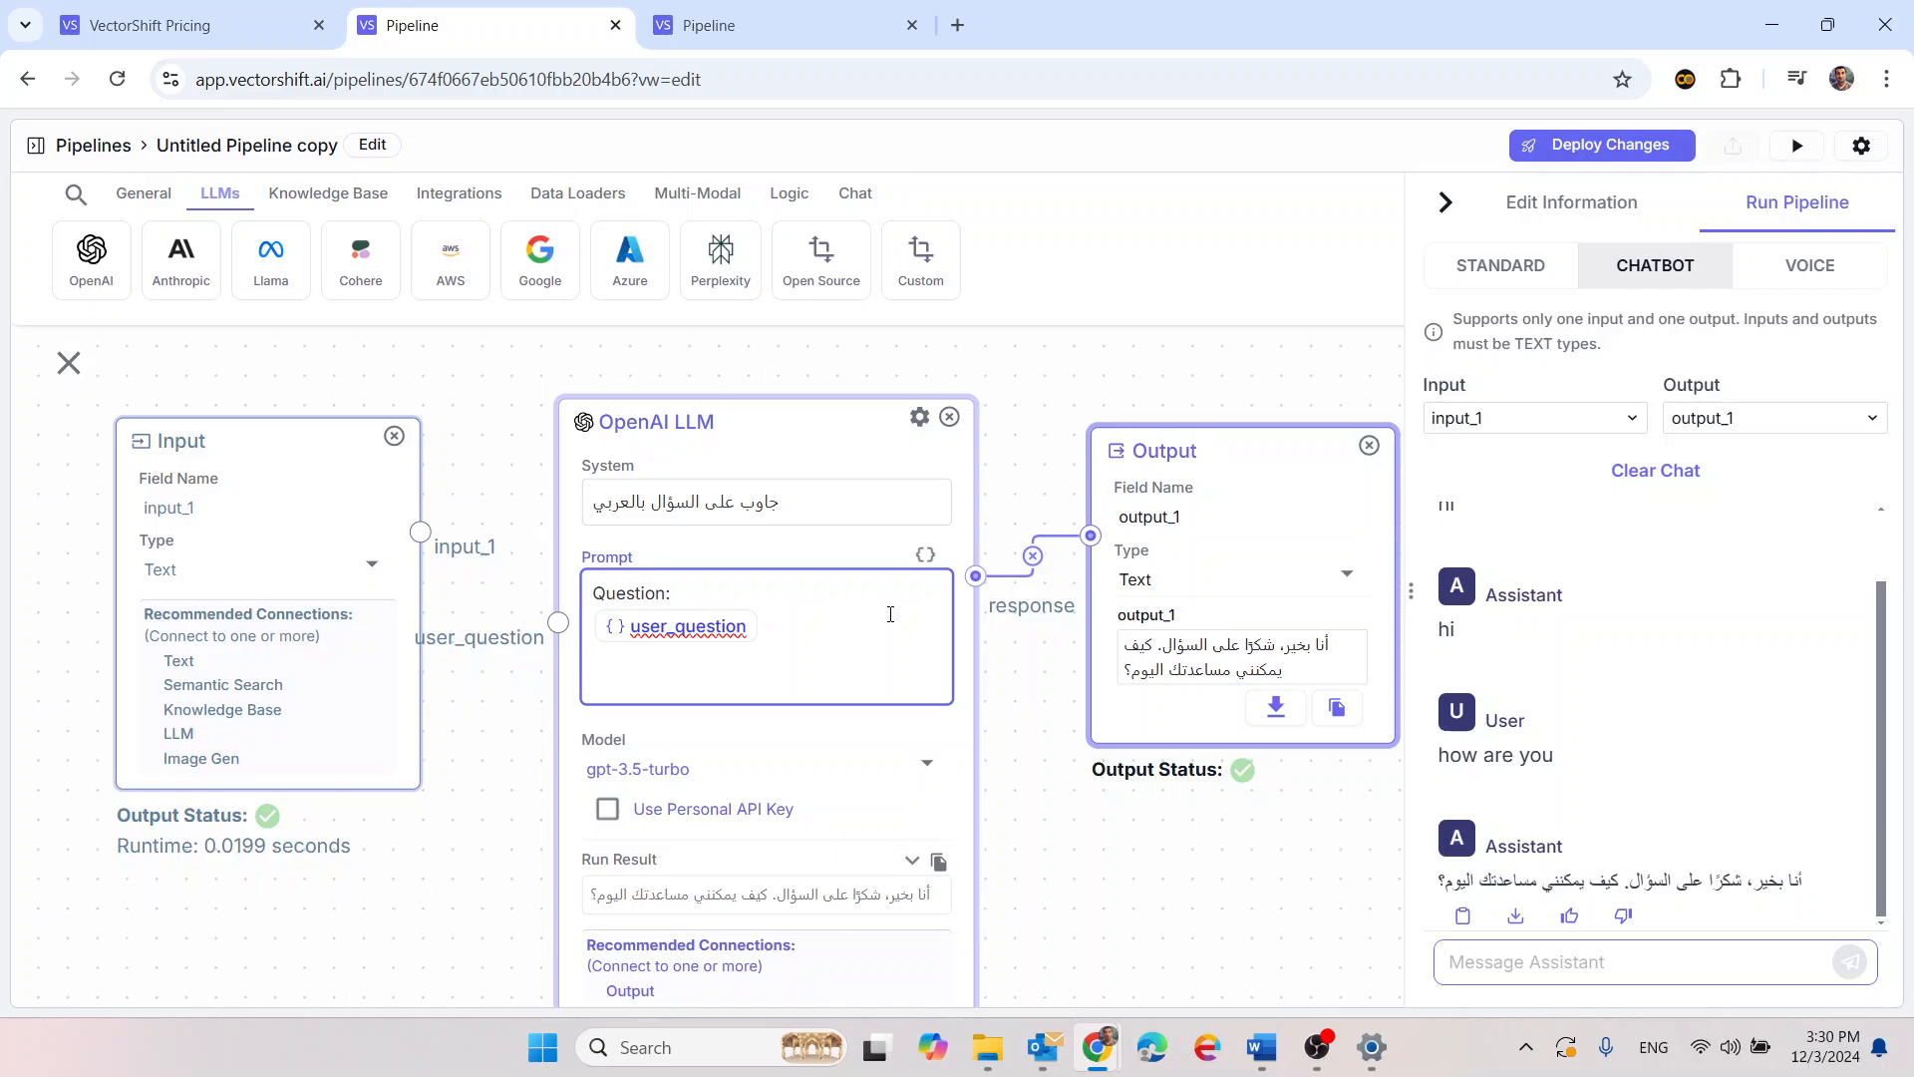
pyautogui.write('file :')
pyautogui.press('Return')
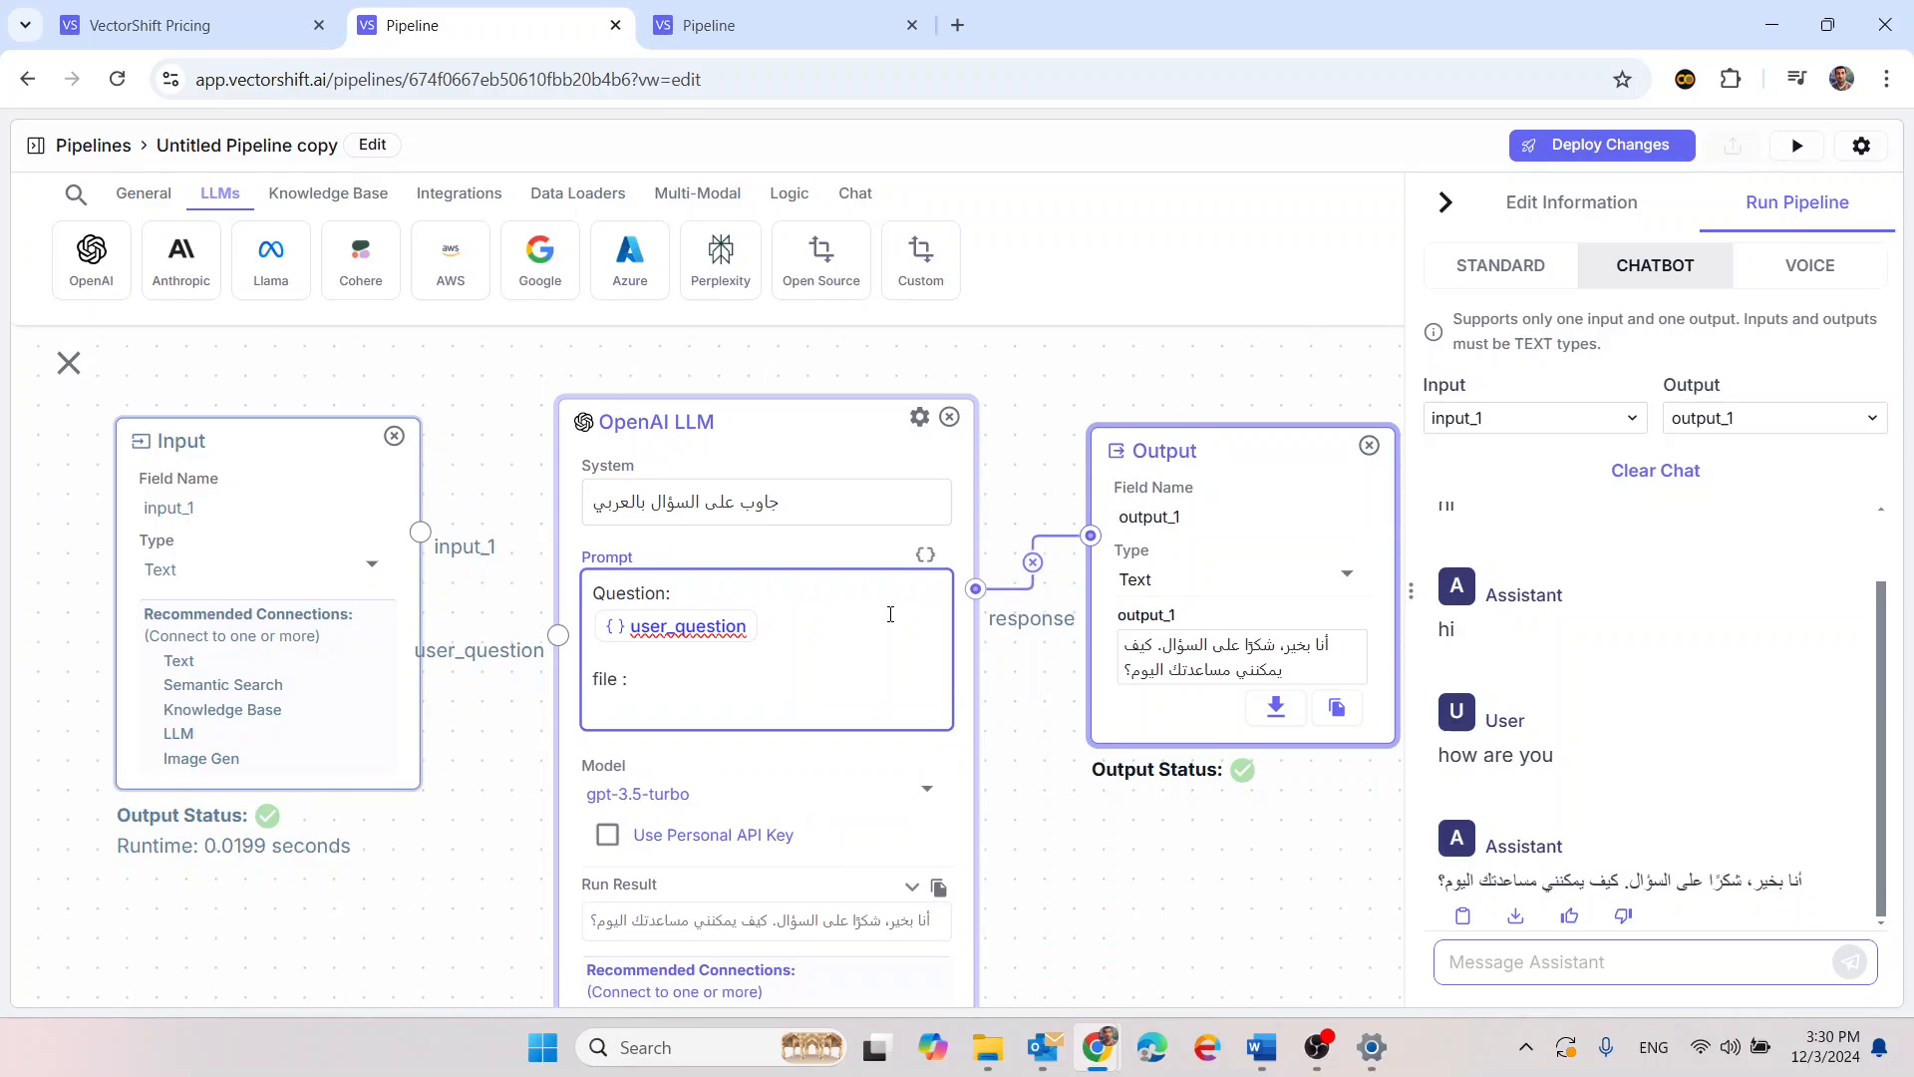
pyautogui.click(926, 557)
pyautogui.press('BackSpace')
pyautogui.press('BackSpace')
pyautogui.press('BackSpace')
pyautogui.press('BackSpace')
pyautogui.press('BackSpace')
pyautogui.press('BackSpace')
pyautogui.press('BackSpace')
pyautogui.press('BackSpace')
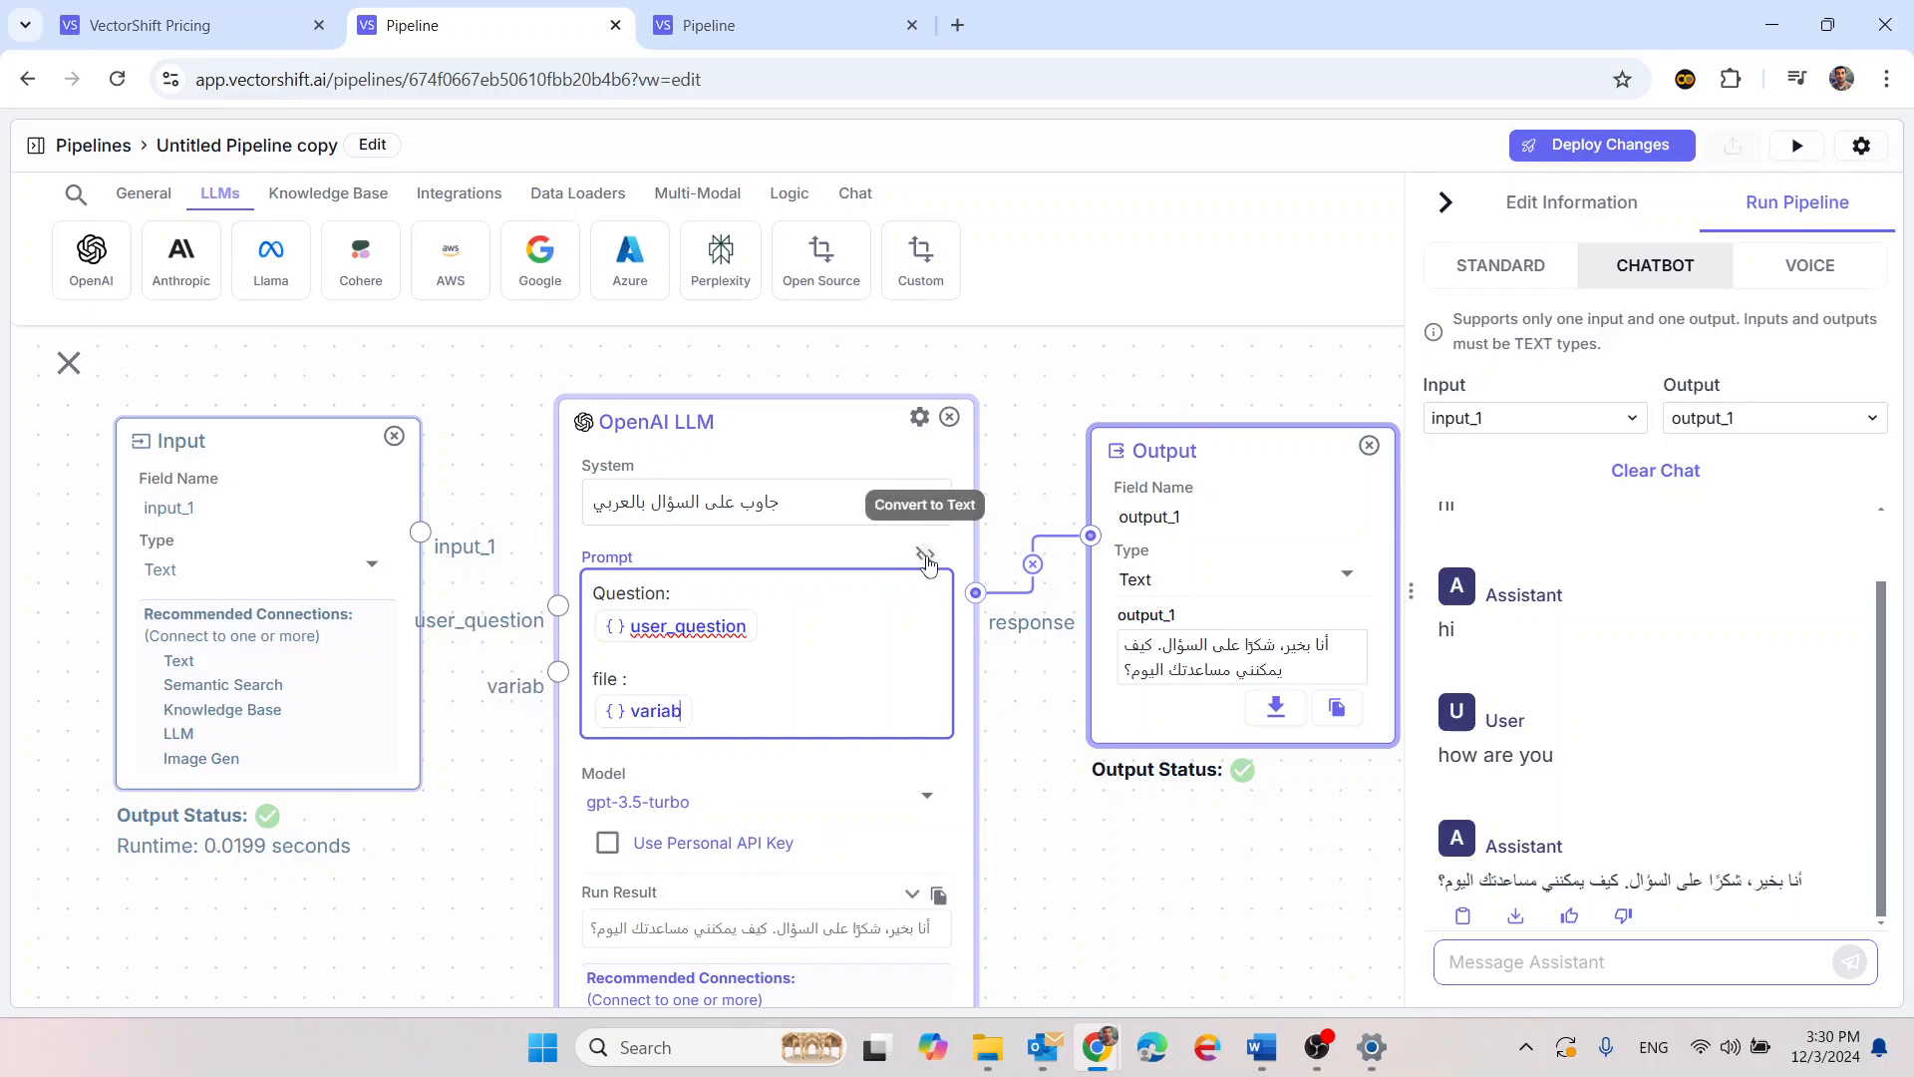
pyautogui.write('user_file')
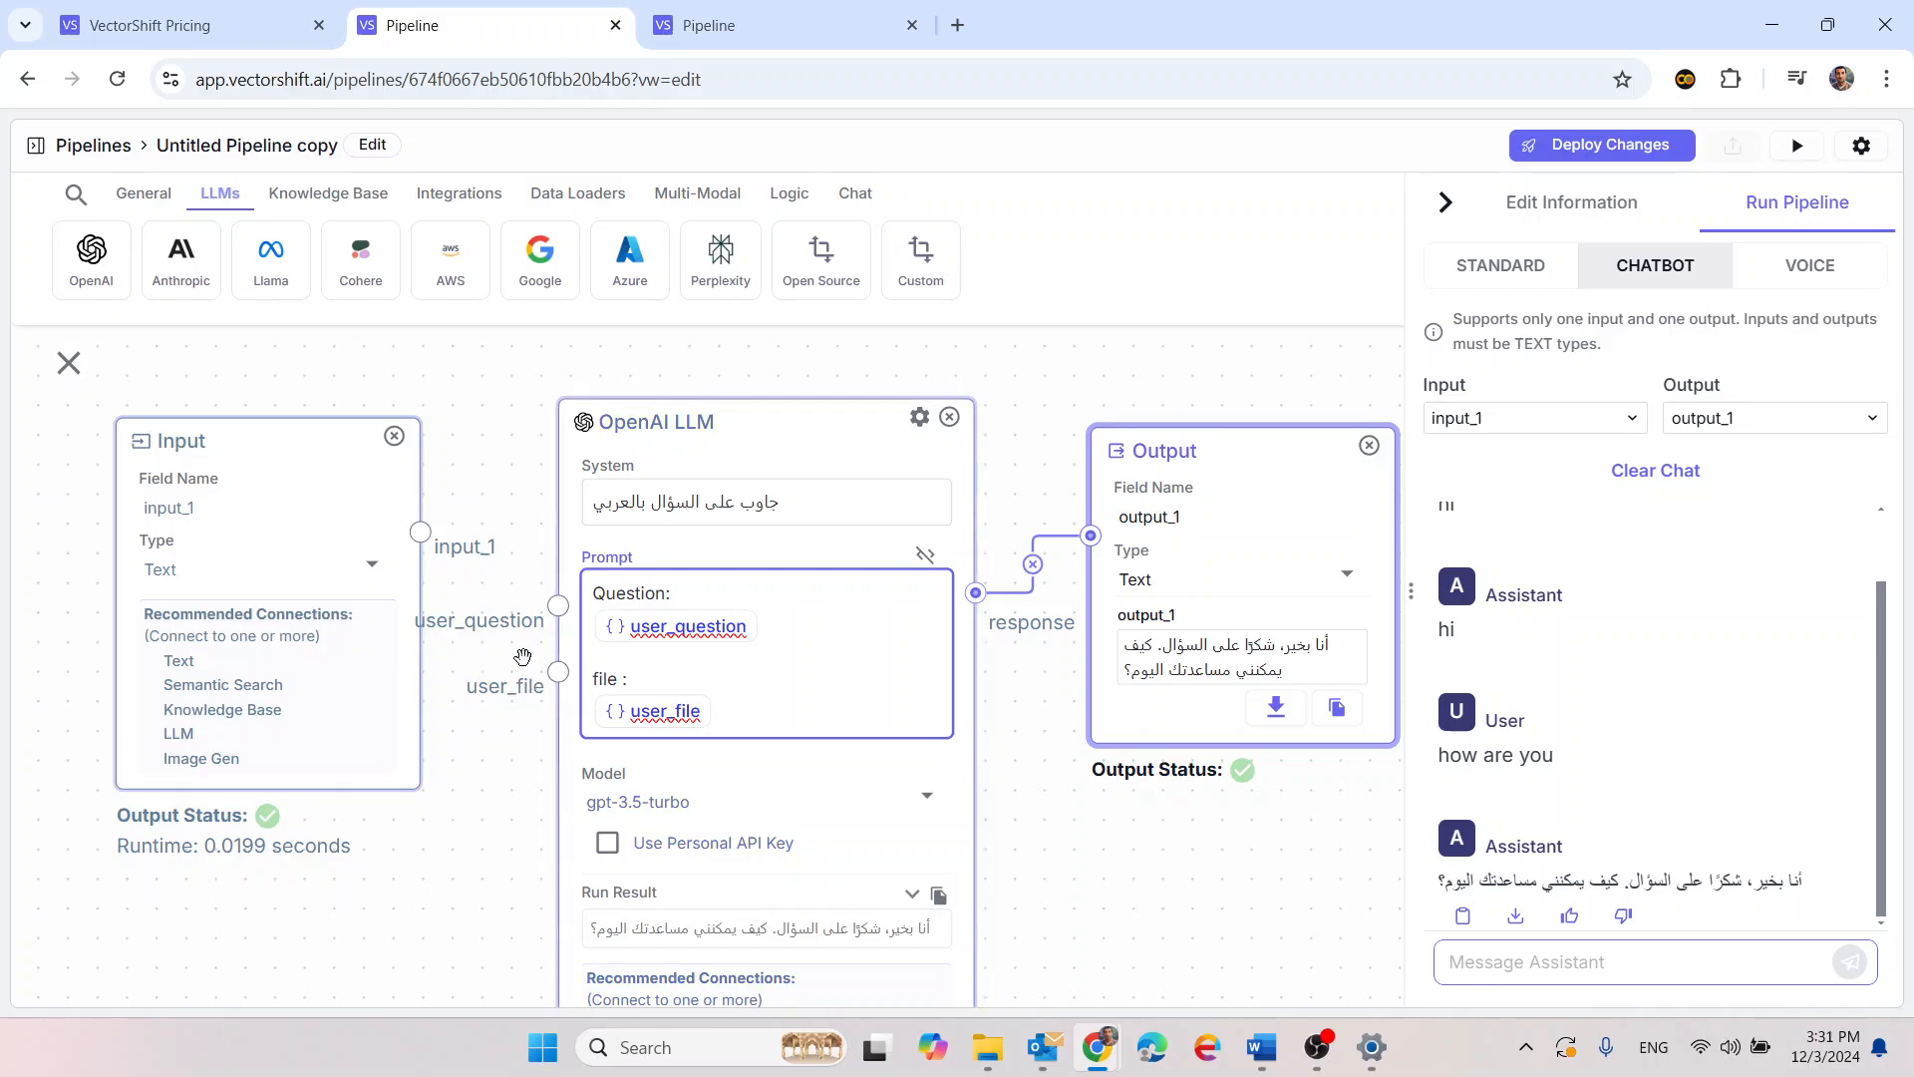
pyautogui.moveTo(420, 533); pyautogui.dragTo(546, 598)
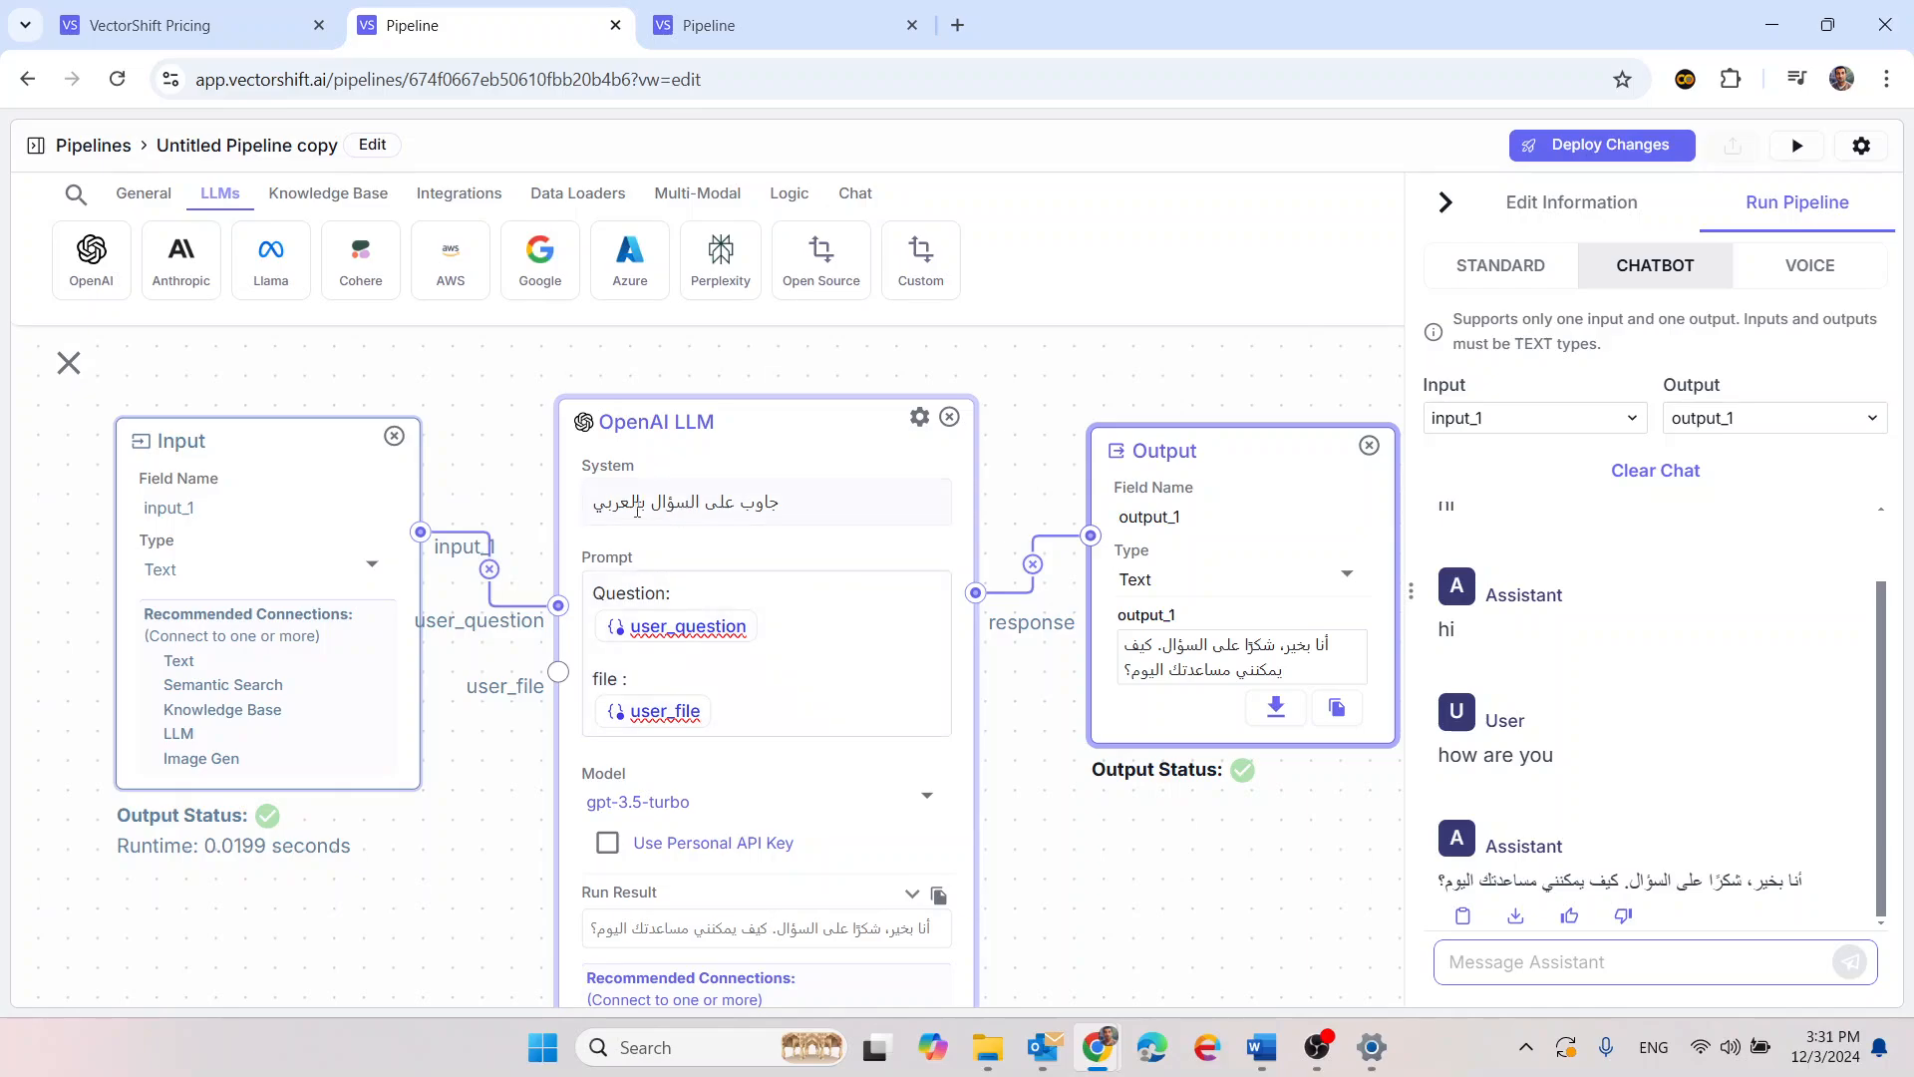
# Place a Chat File Reader node below the Input node and connect its results to the LLM's user_file input
pyautogui.click(863, 197)
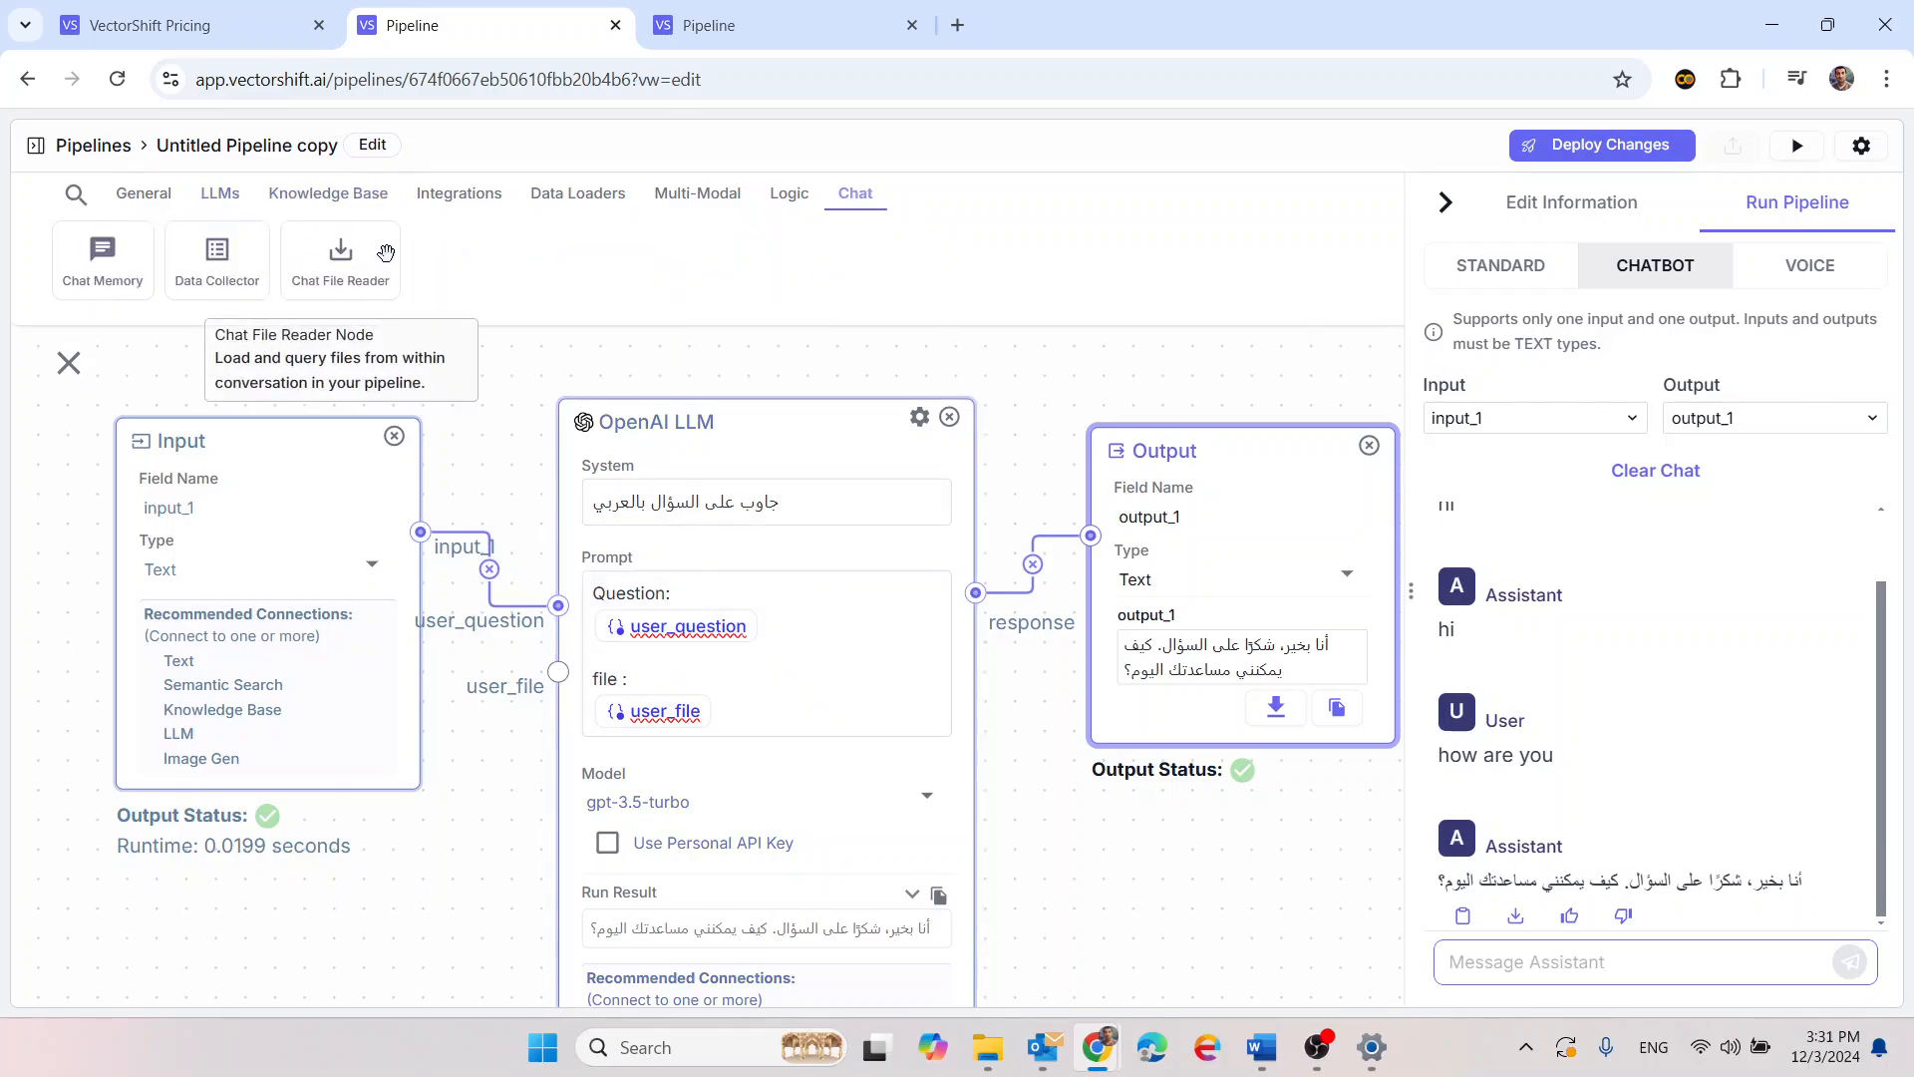
pyautogui.moveTo(354, 245); pyautogui.dragTo(257, 891)
pyautogui.moveTo(512, 829); pyautogui.dragTo(907, 631)
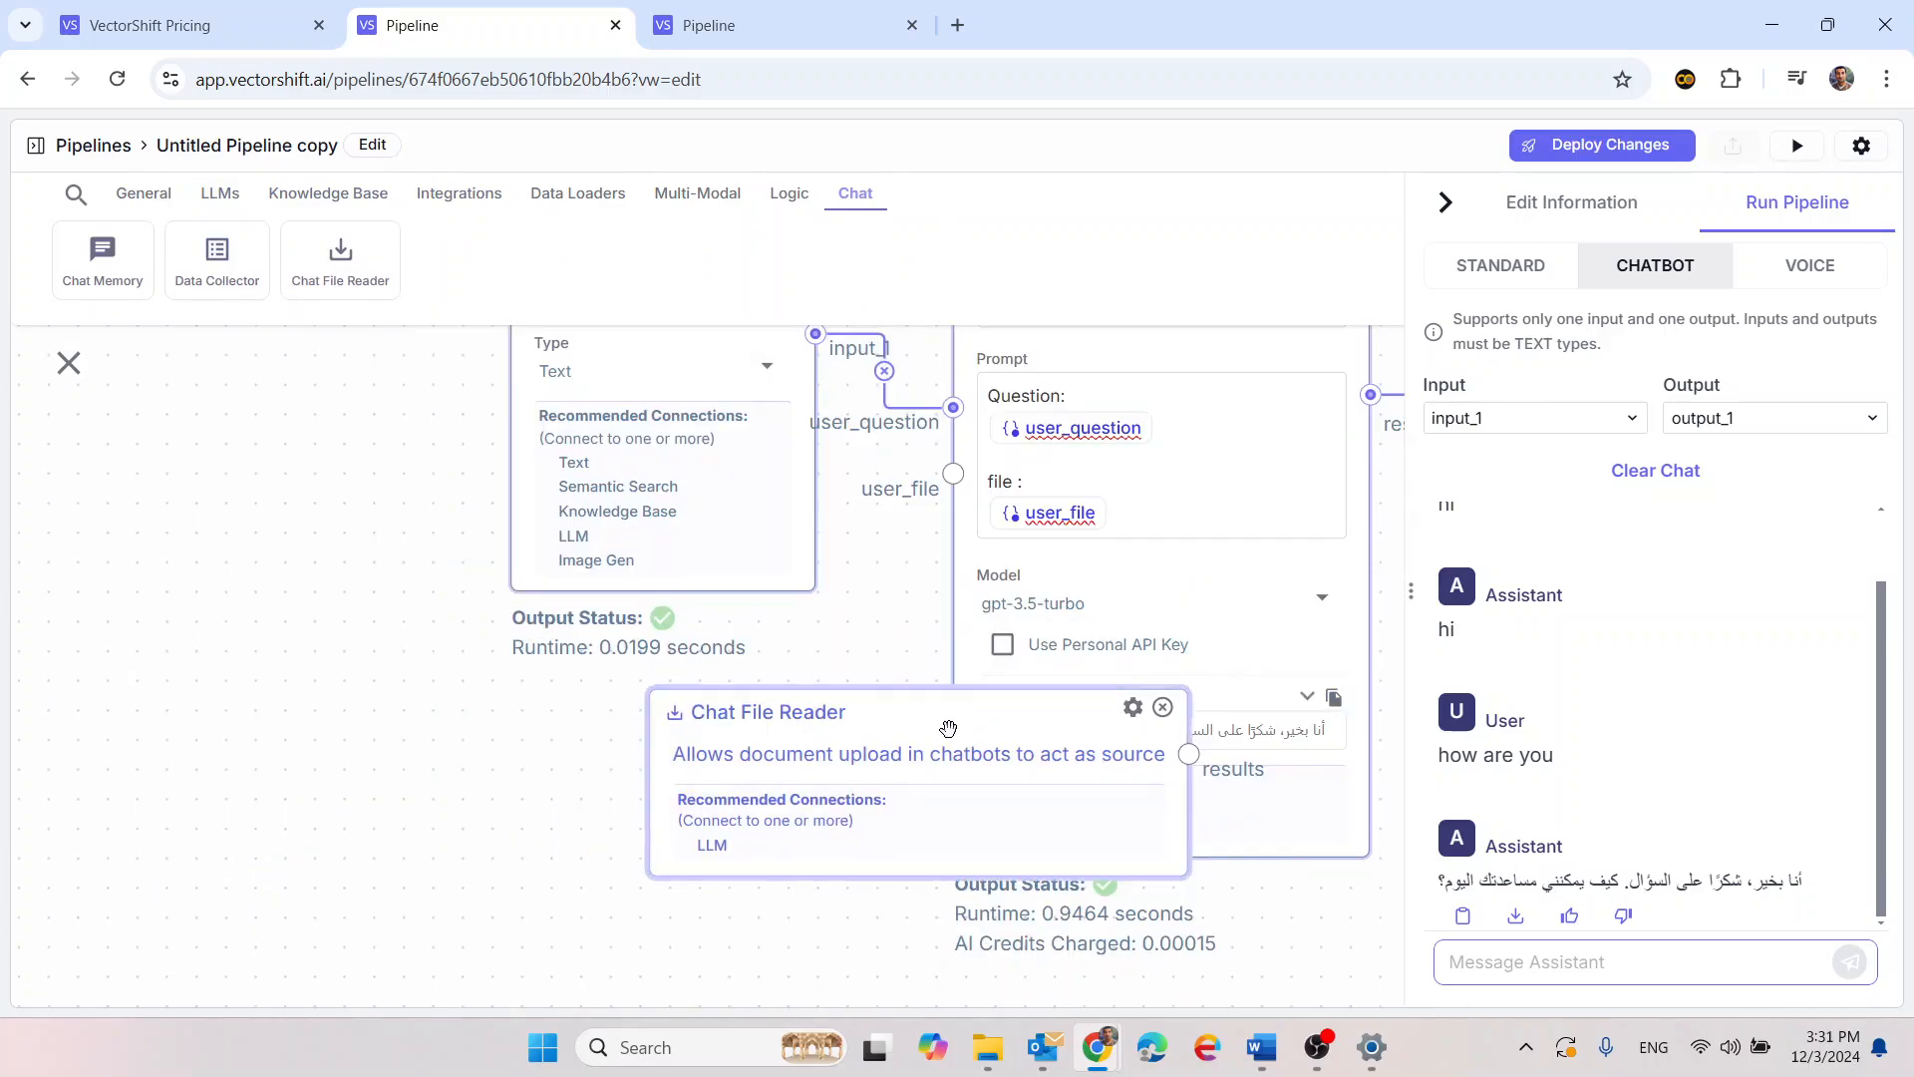
pyautogui.moveTo(949, 725); pyautogui.dragTo(590, 722)
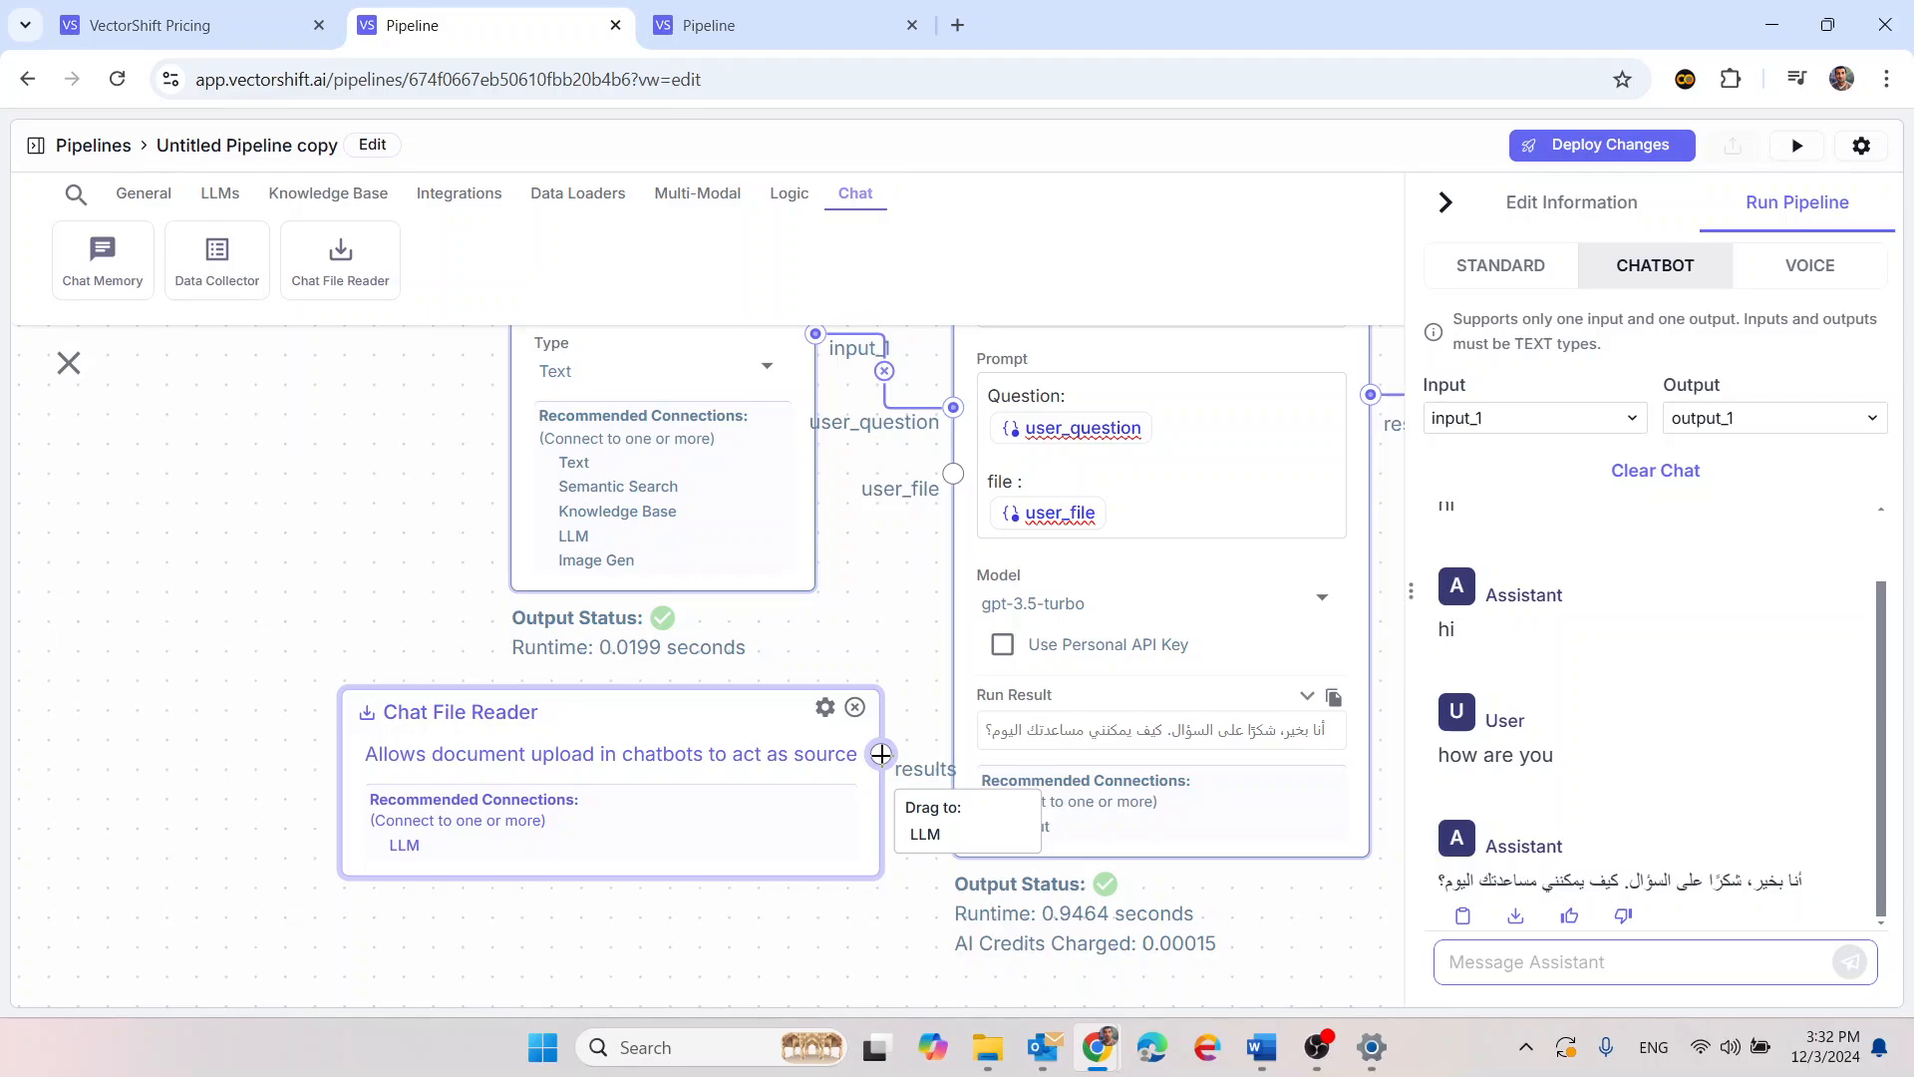
pyautogui.moveTo(882, 755); pyautogui.dragTo(929, 493)
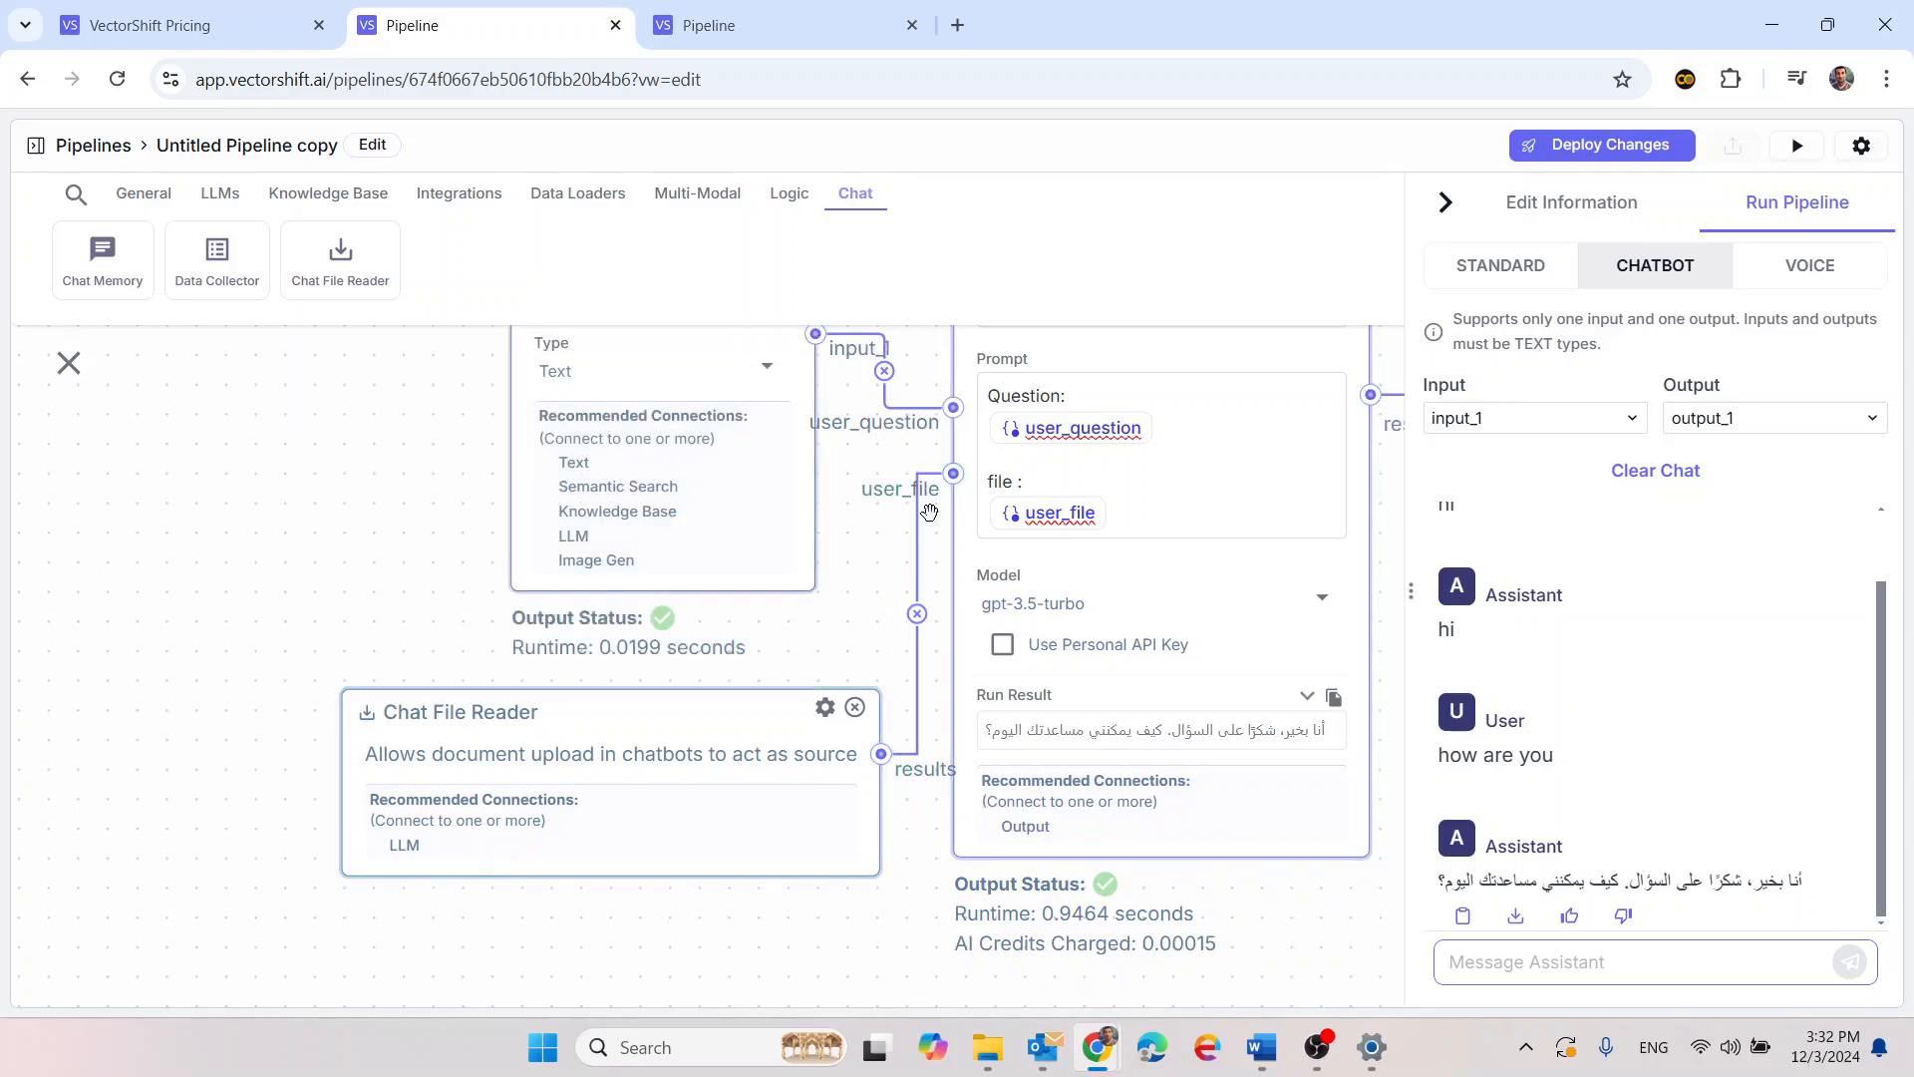
# Add a "history:" line to the end of the LLM prompt with a variable named Memory below it
pyautogui.click(1220, 509)
pyautogui.press('Return')
pyautogui.press('Return')
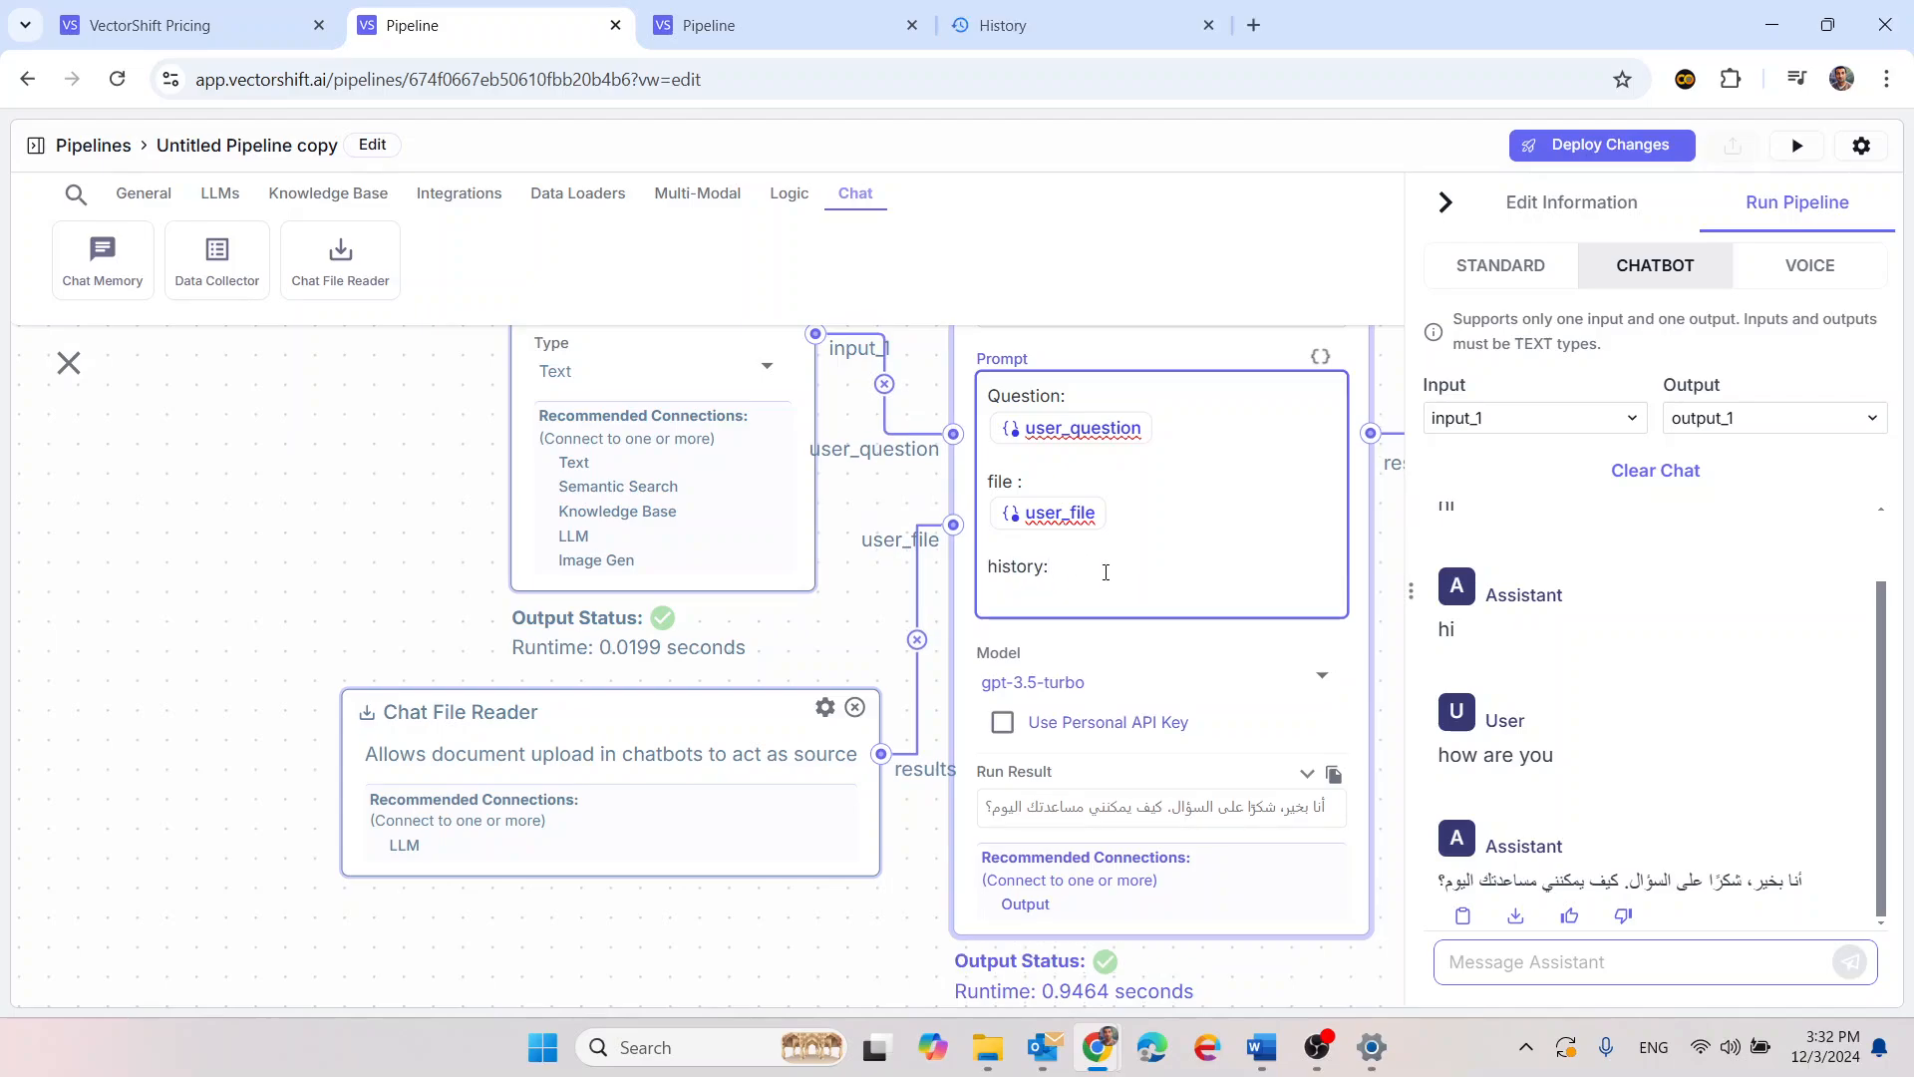
pyautogui.press('Return')
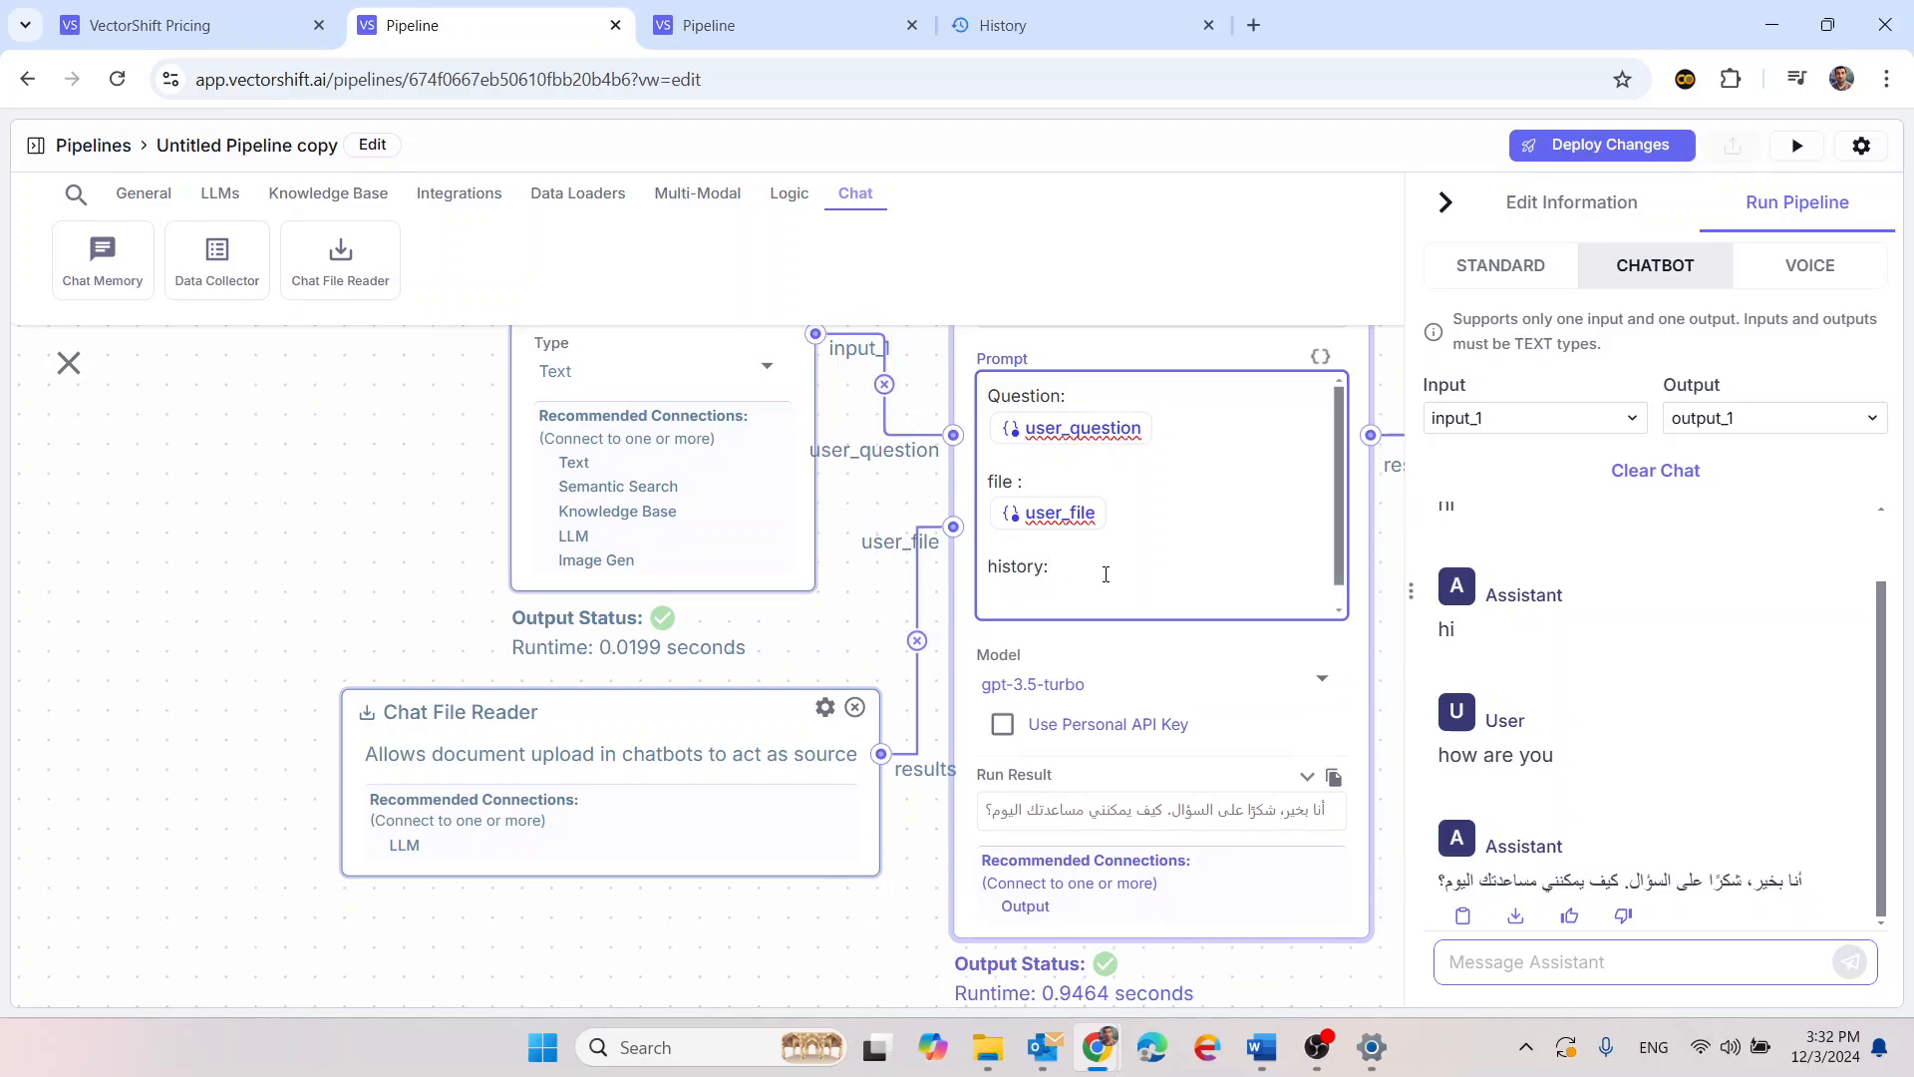
pyautogui.write('{{Memory}}')
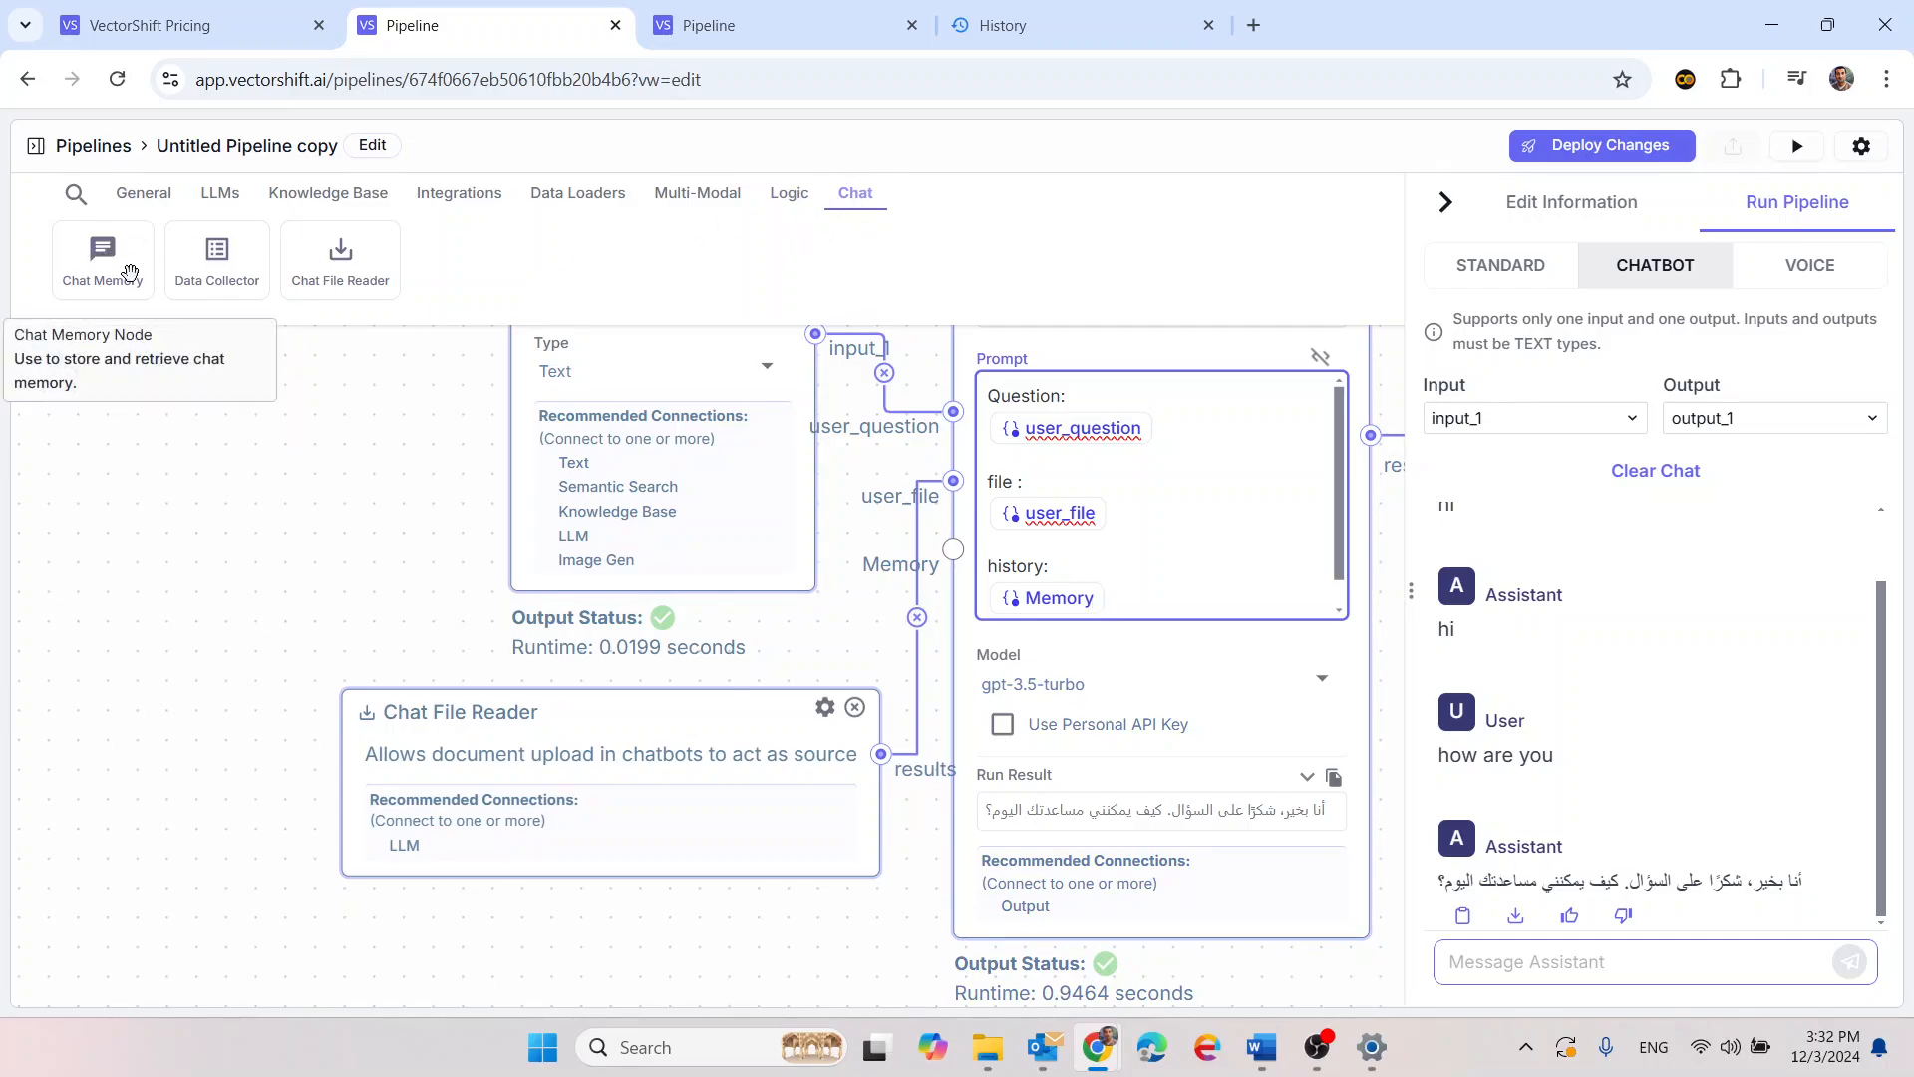
# Place a Chat Memory node below the Chat File Reader and connect it to the LLM's Memory input
pyautogui.moveTo(102, 257); pyautogui.dragTo(299, 907)
pyautogui.scroll(-2, 253, 841)
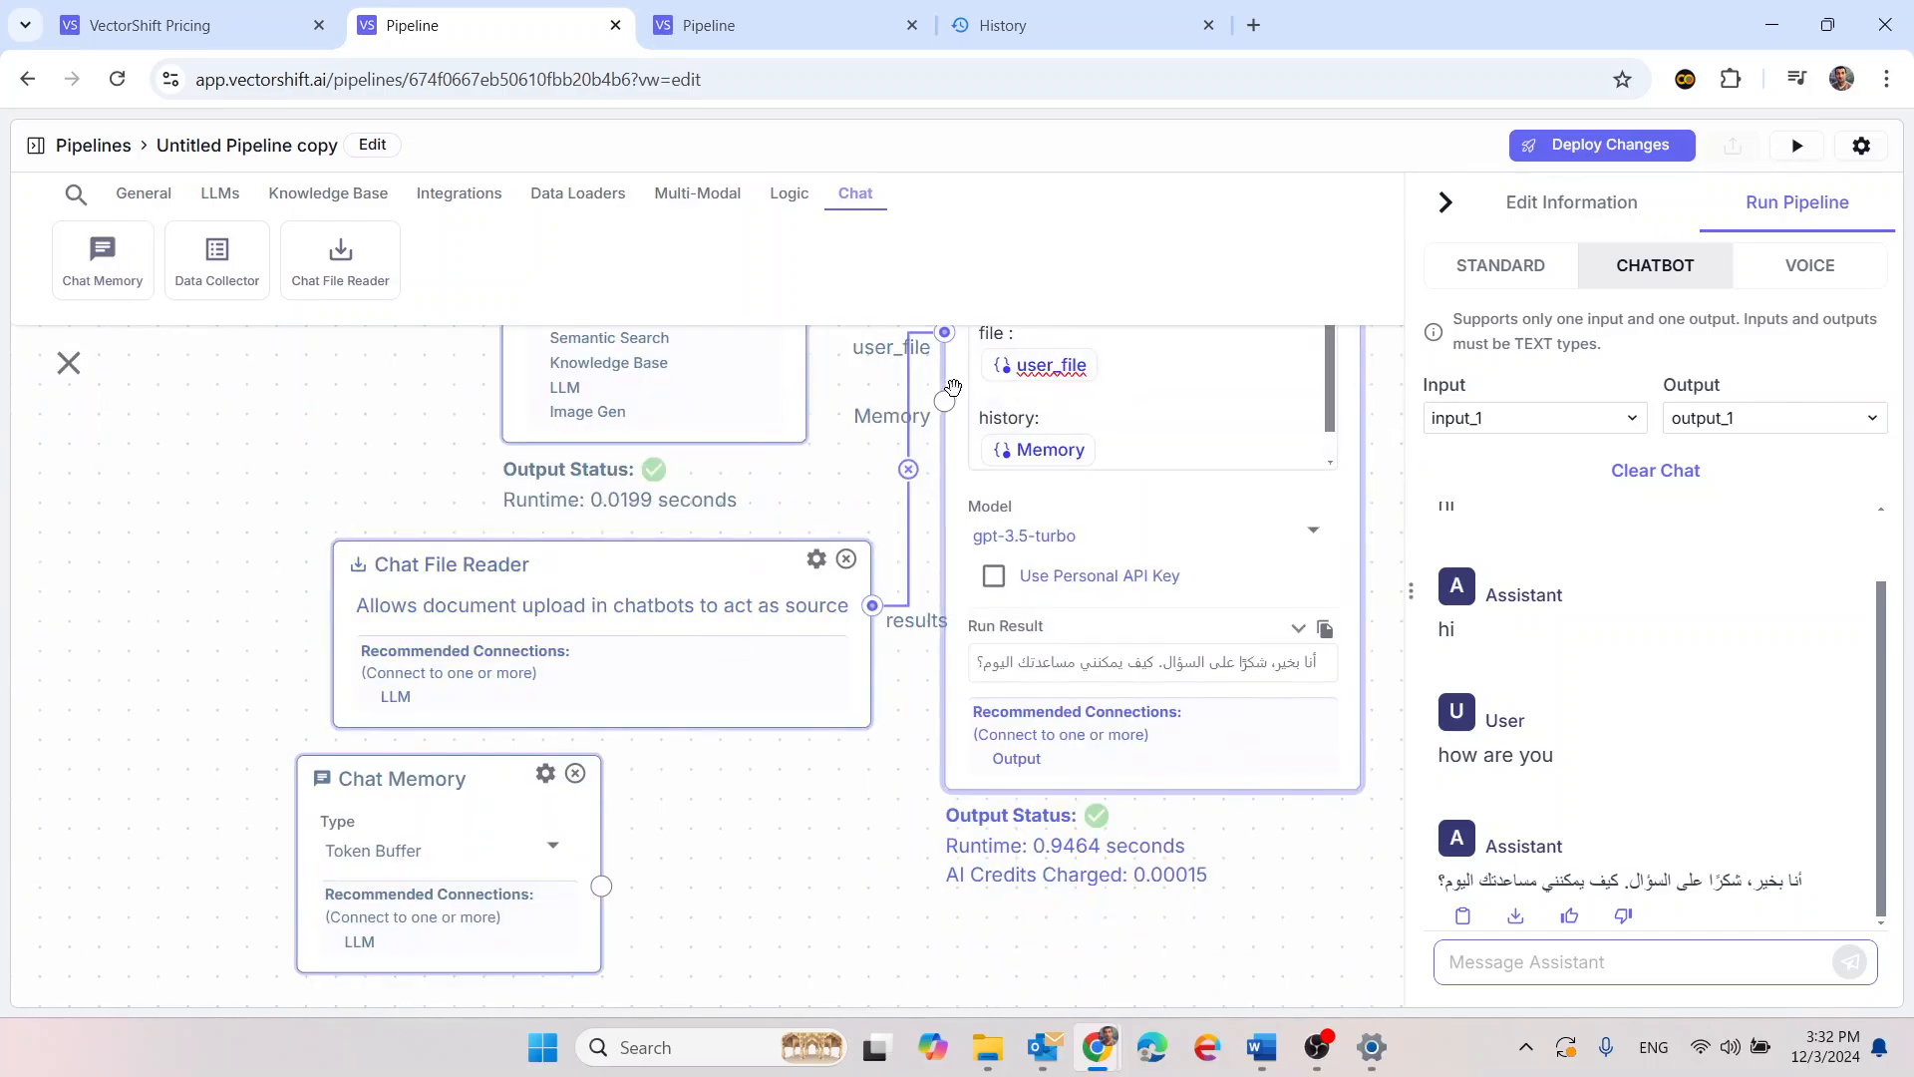
pyautogui.moveTo(945, 400); pyautogui.dragTo(602, 886)
pyautogui.moveTo(905, 704); pyautogui.dragTo(846, 832)
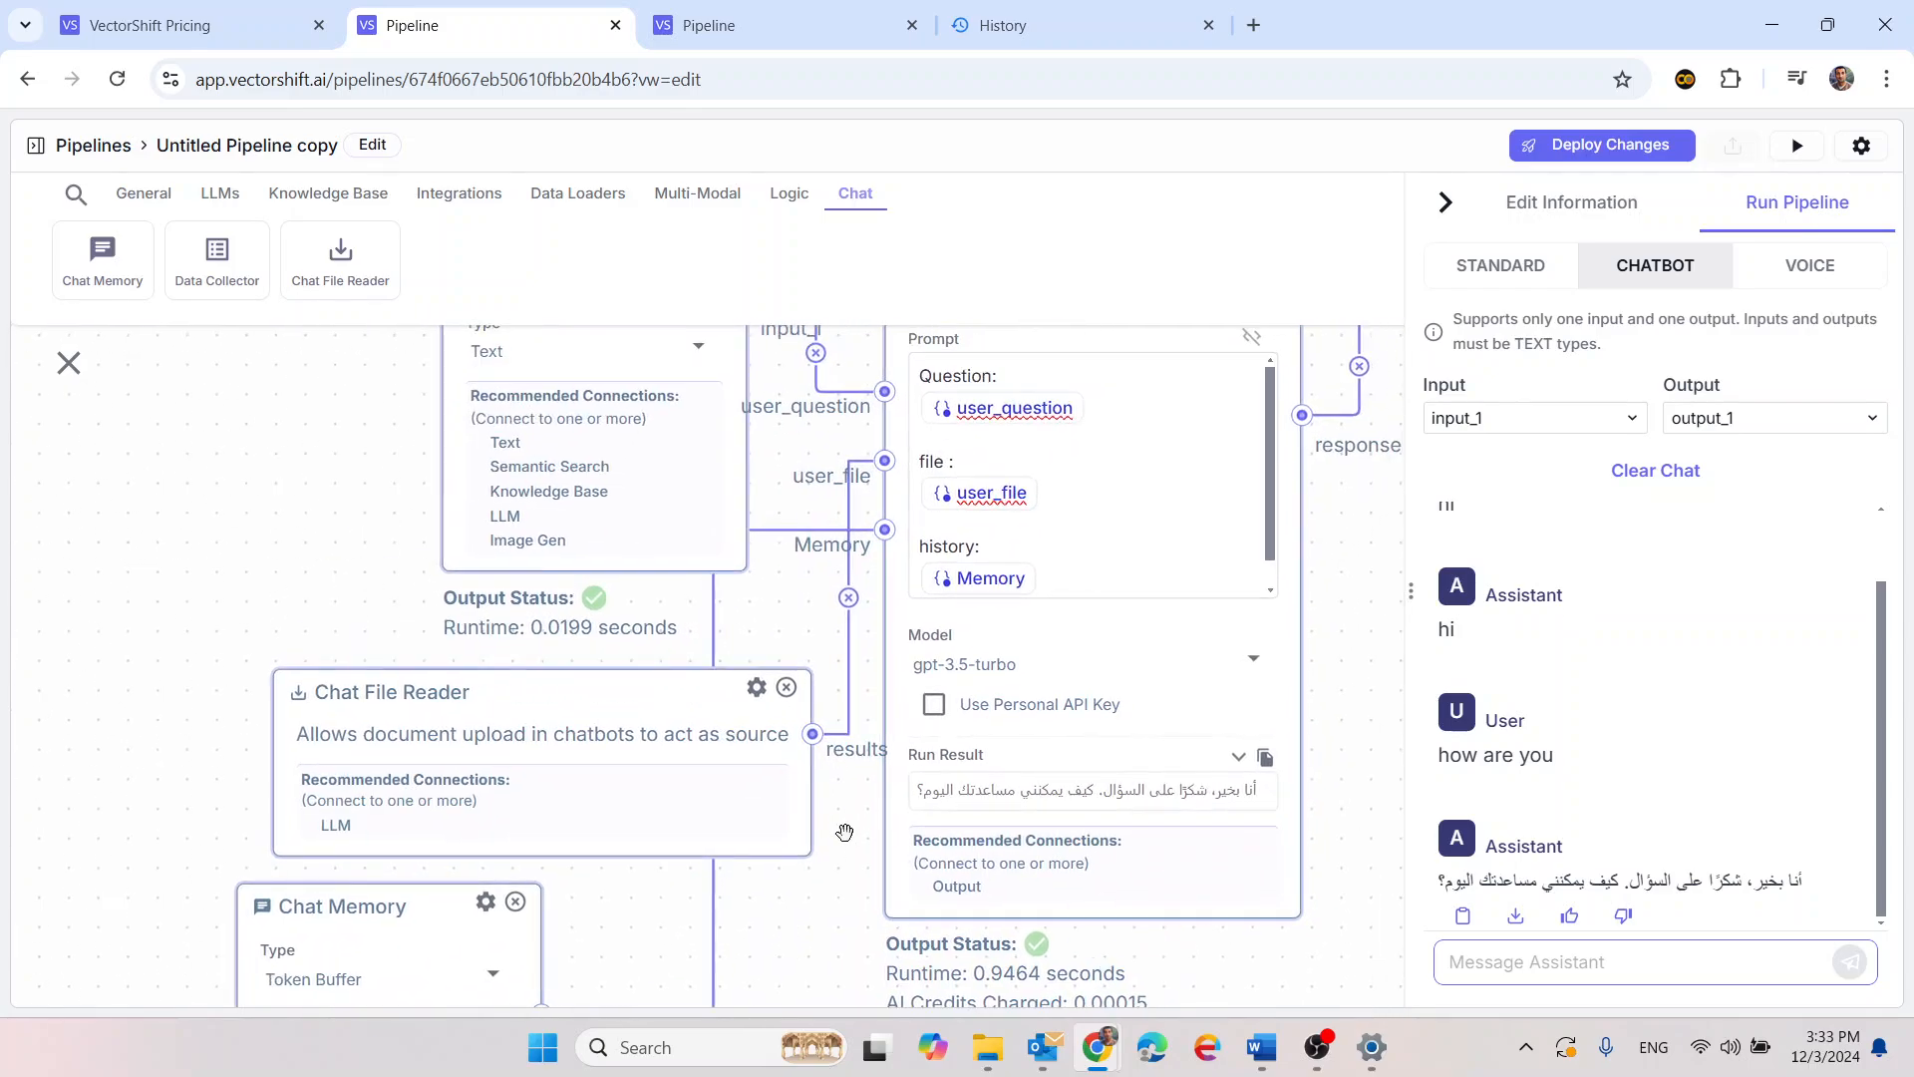
pyautogui.scroll(-1, 888, 783)
pyautogui.moveTo(1363, 710); pyautogui.dragTo(1188, 792)
pyautogui.scroll(-3, 1171, 755)
pyautogui.moveTo(1188, 877); pyautogui.dragTo(1105, 777)
pyautogui.scroll(1, 1103, 756)
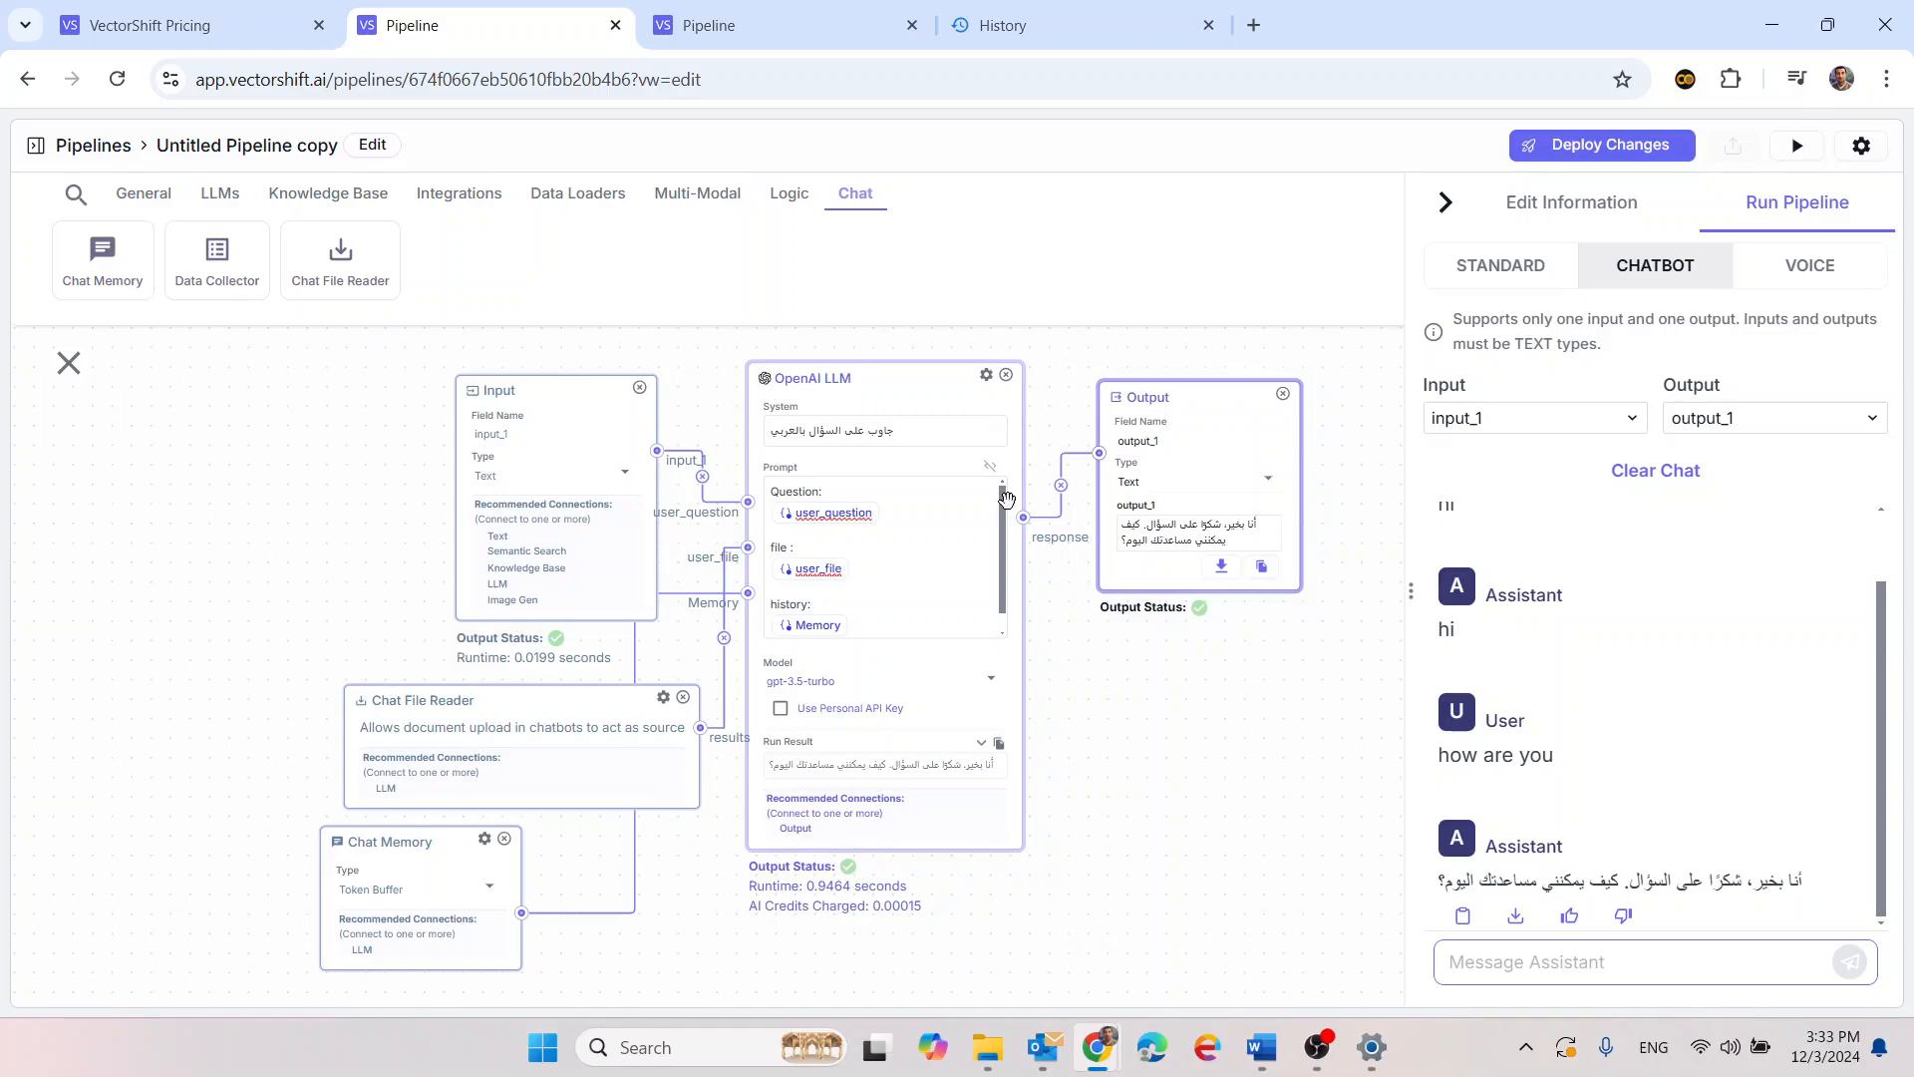
# Deploy the pipeline changes, collapse the run panel and start exporting the pipeline as a chatbot
pyautogui.click(1601, 154)
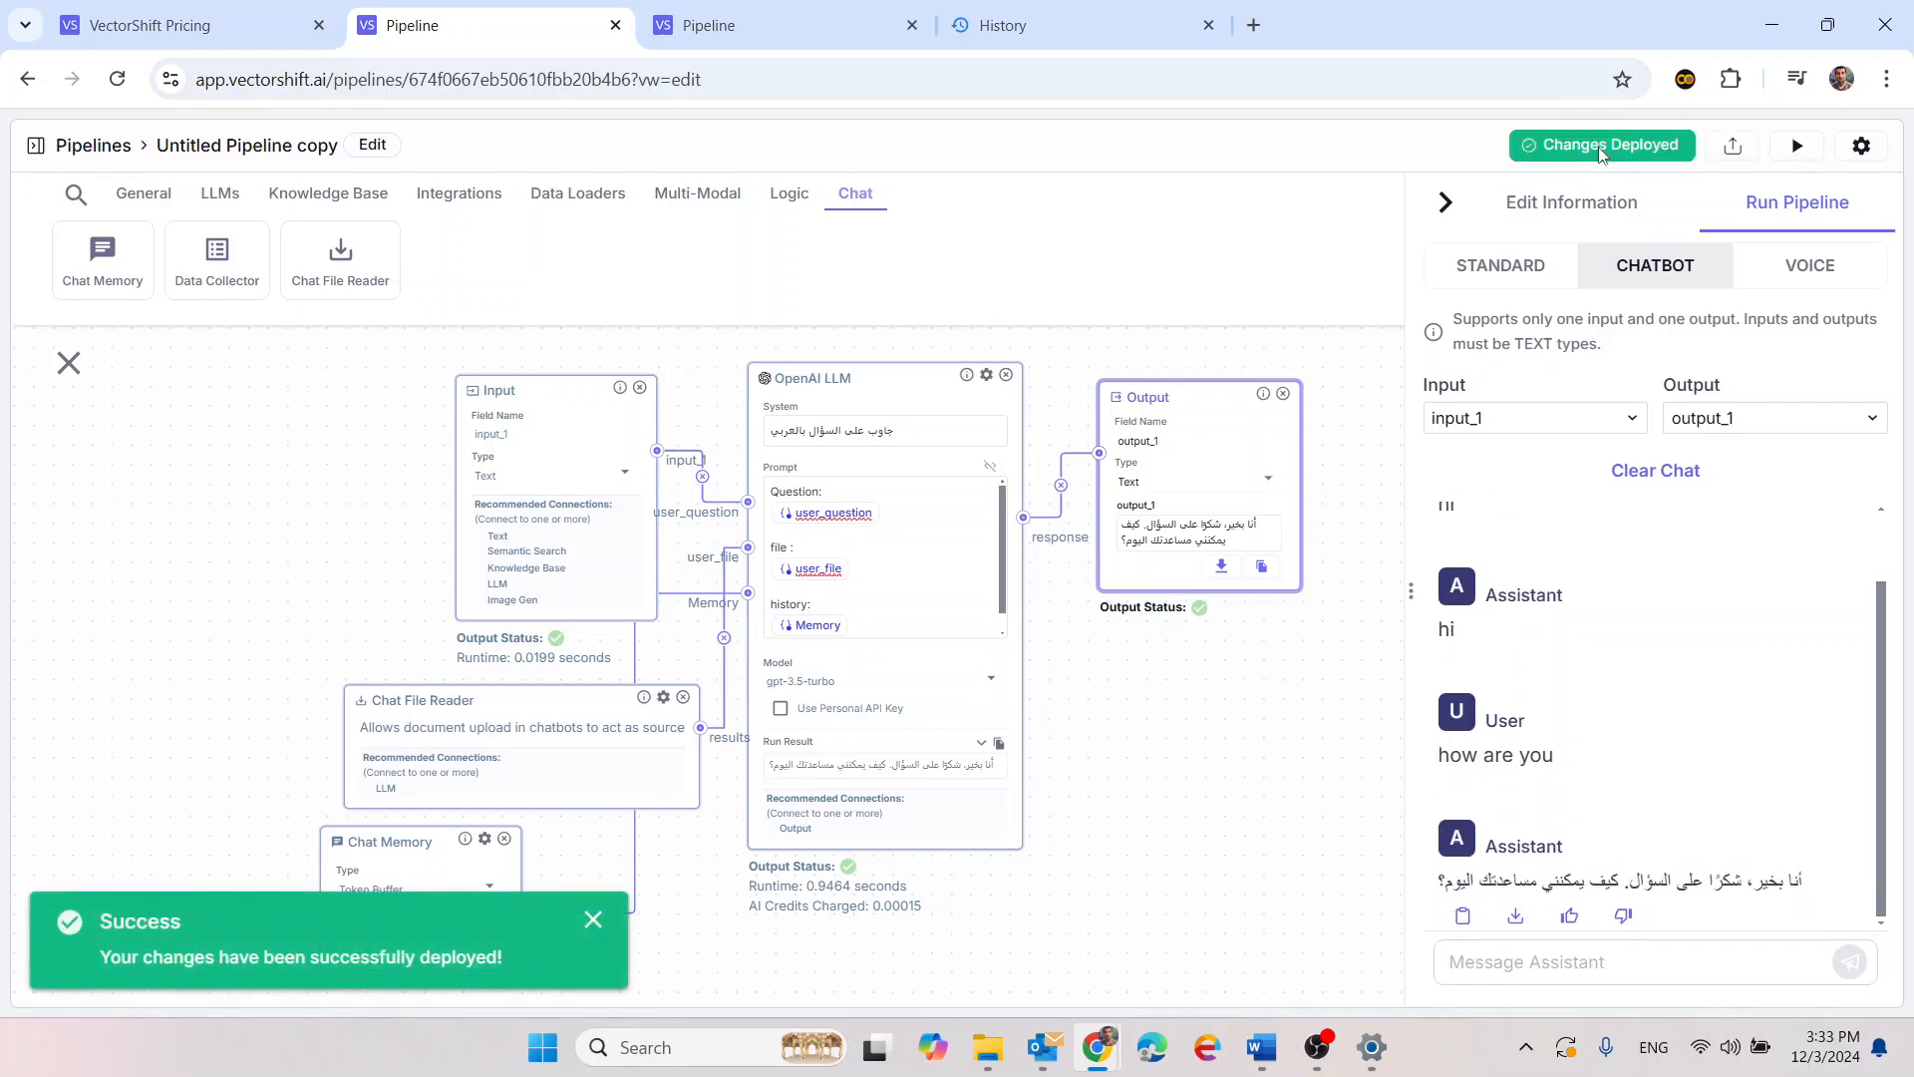
pyautogui.click(1446, 206)
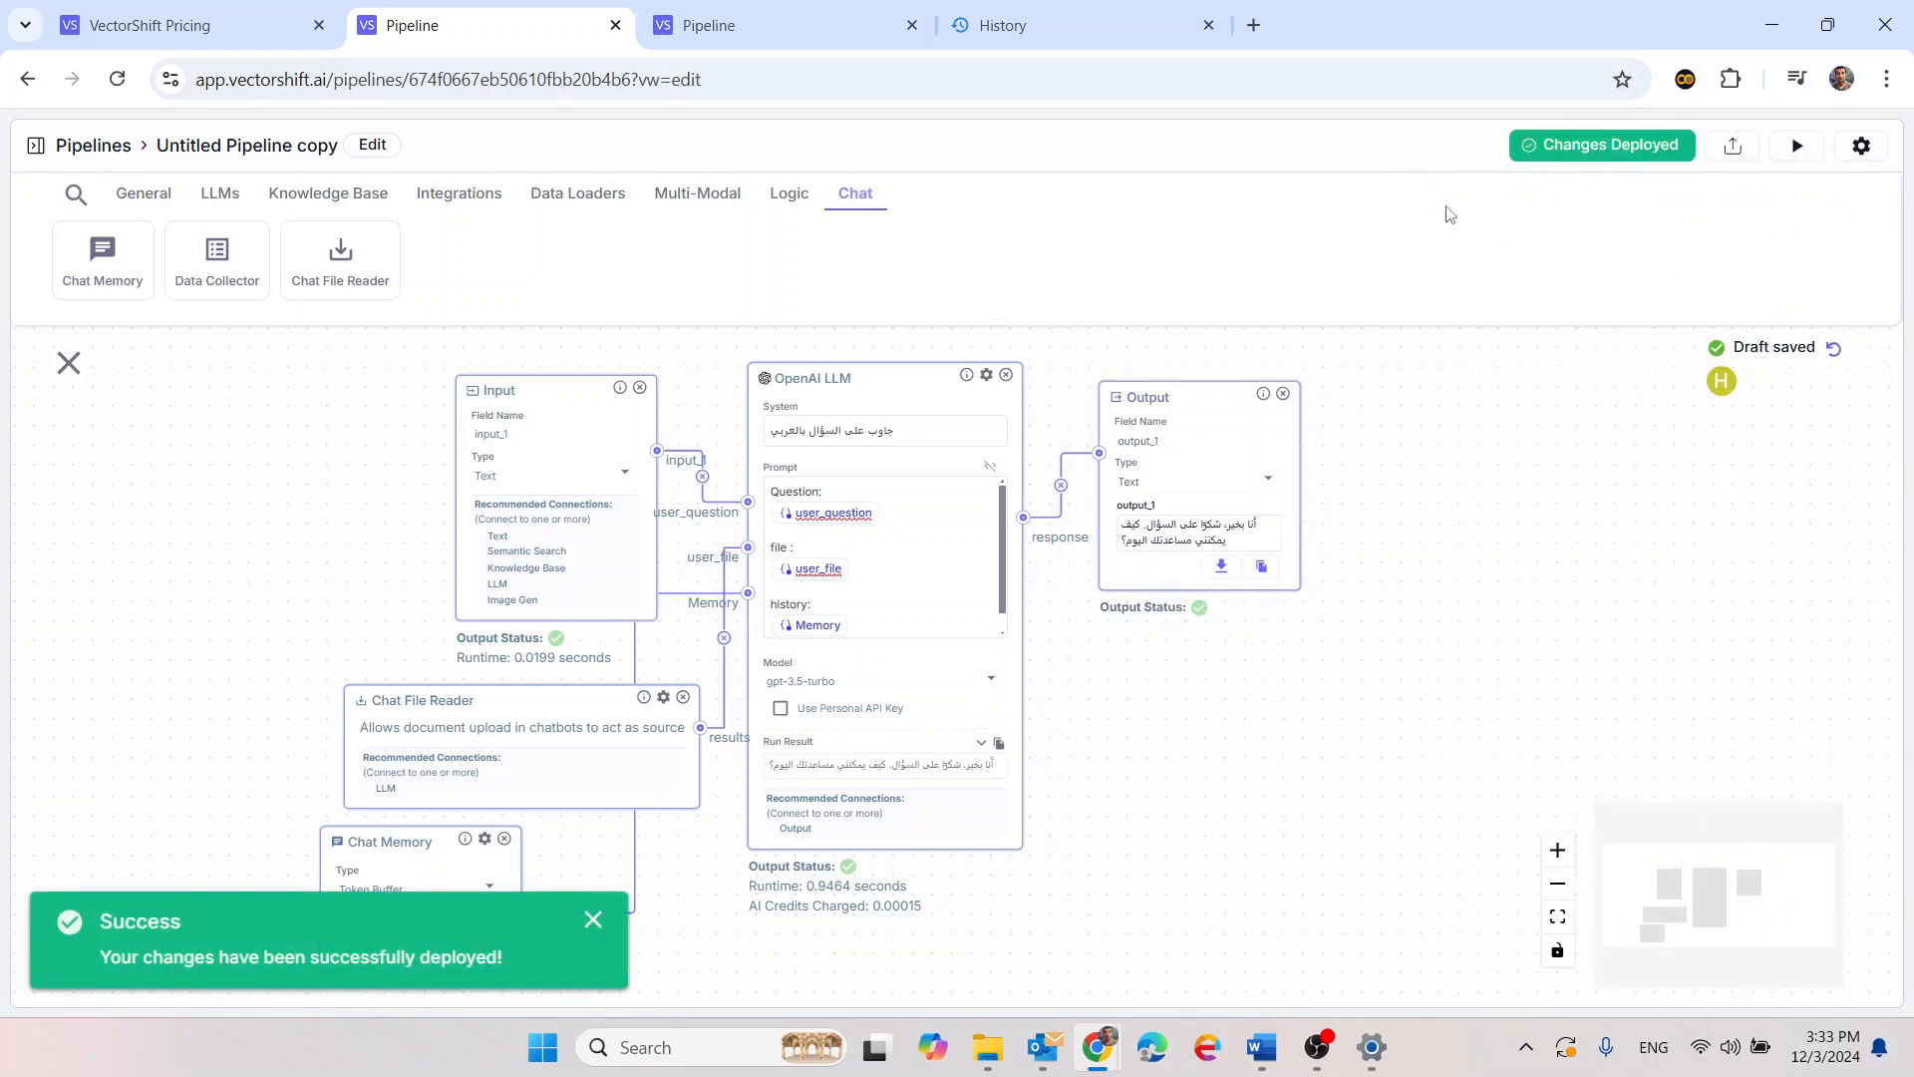
pyautogui.click(1733, 148)
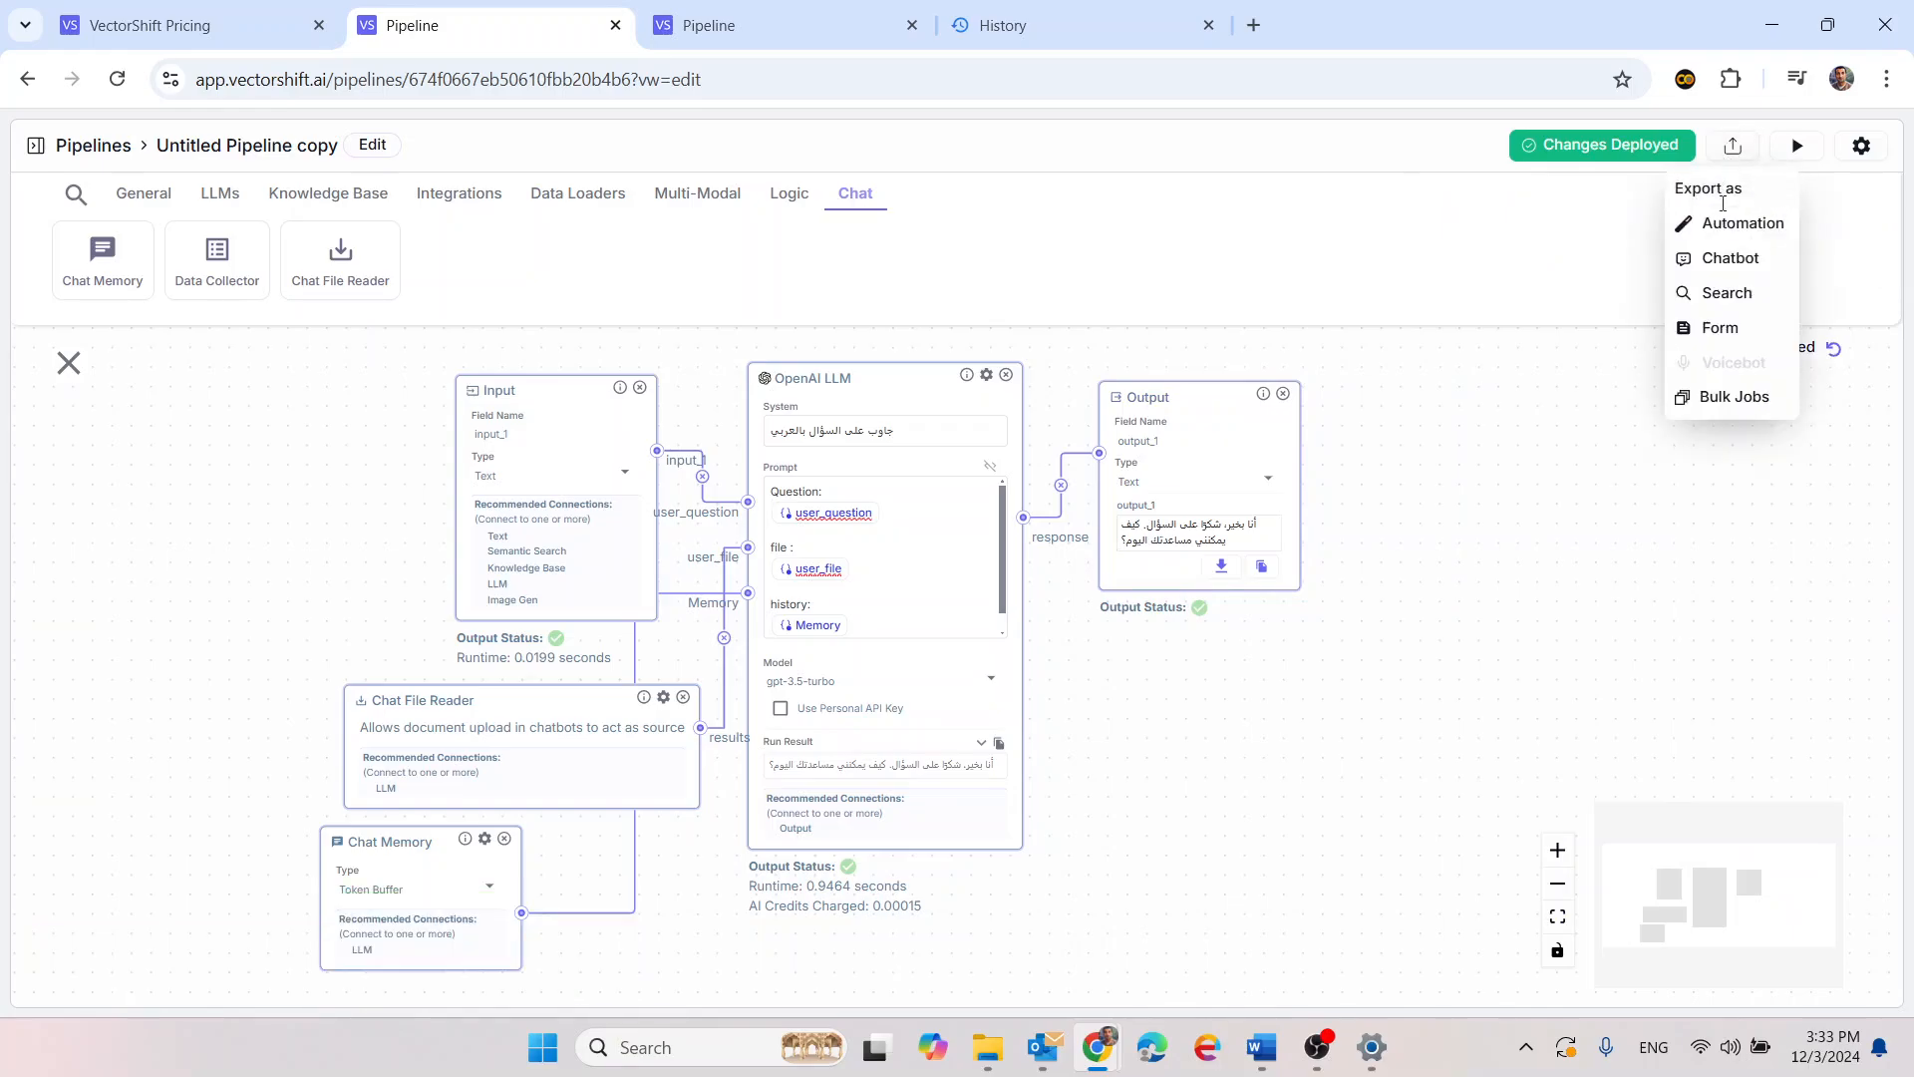
pyautogui.click(1717, 262)
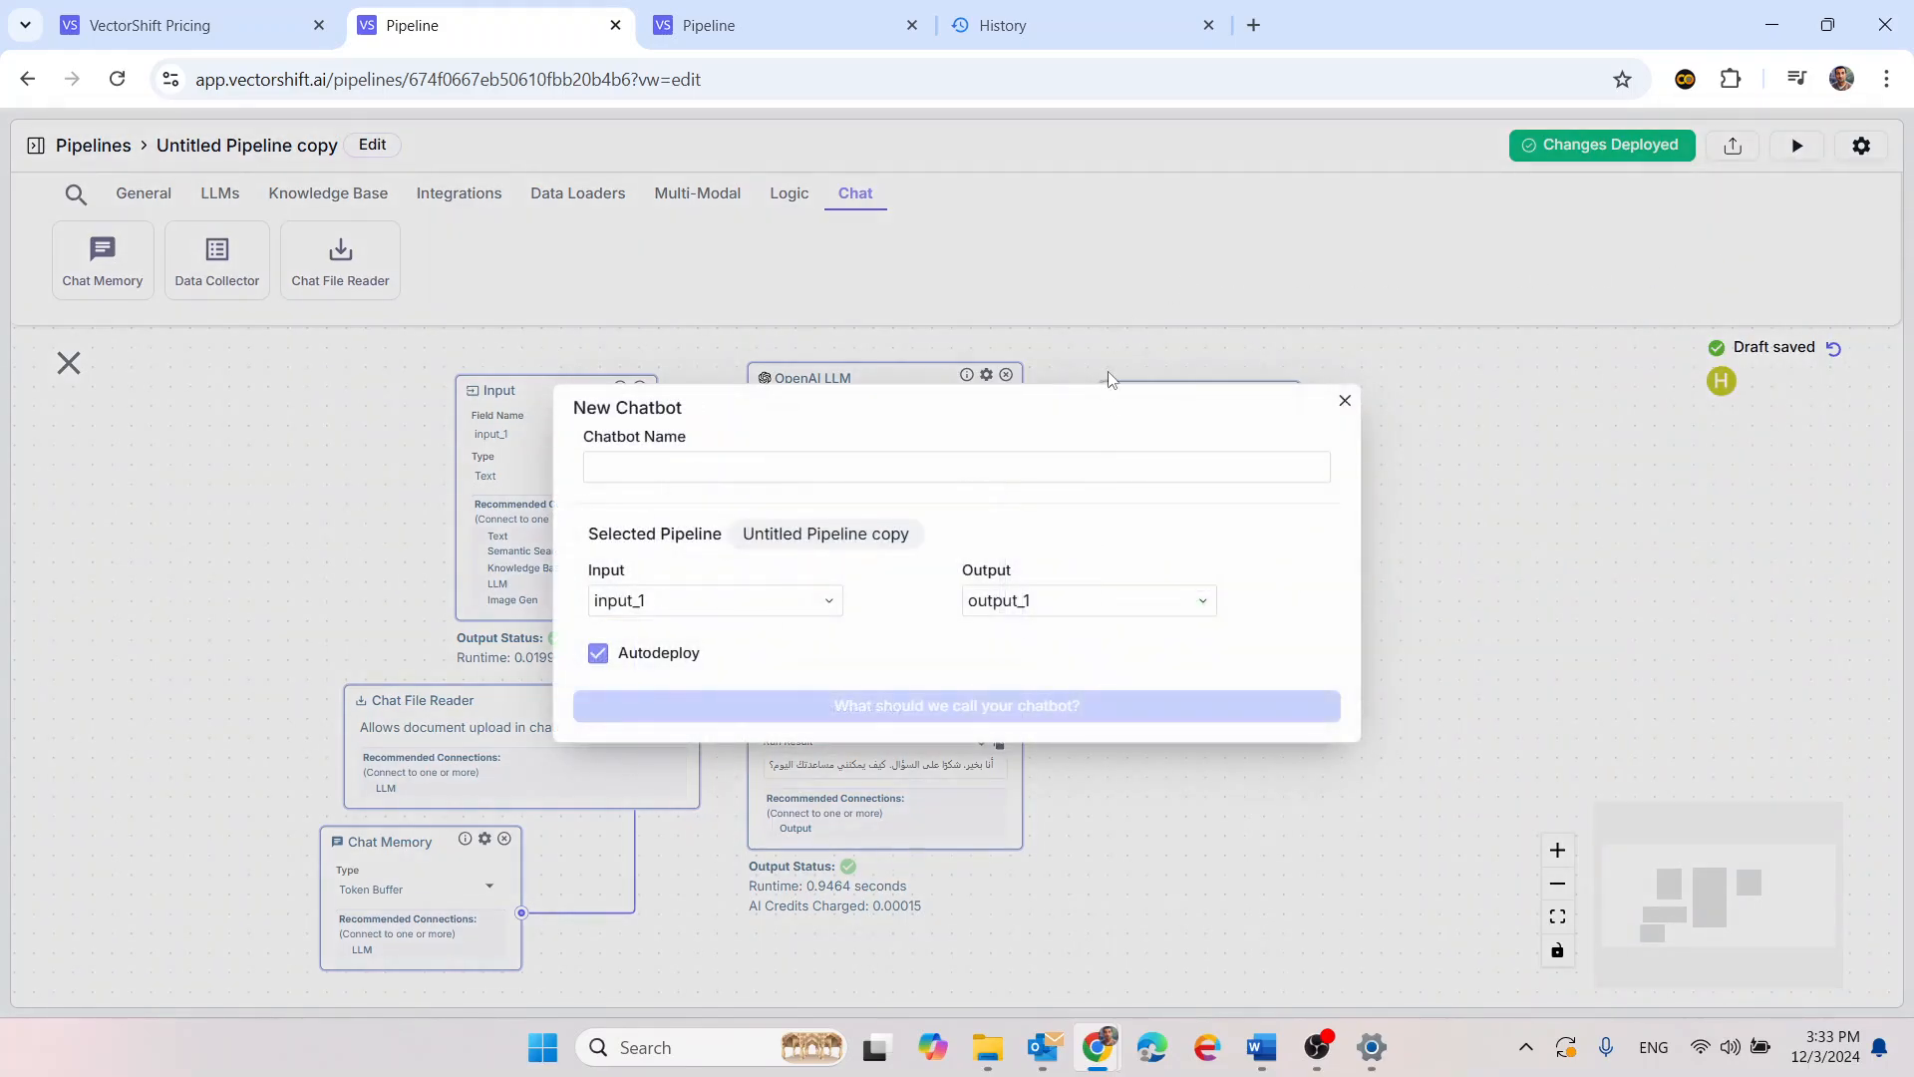
# Name the new chatbot "Chat with any file1" and create it
pyautogui.click(1012, 468)
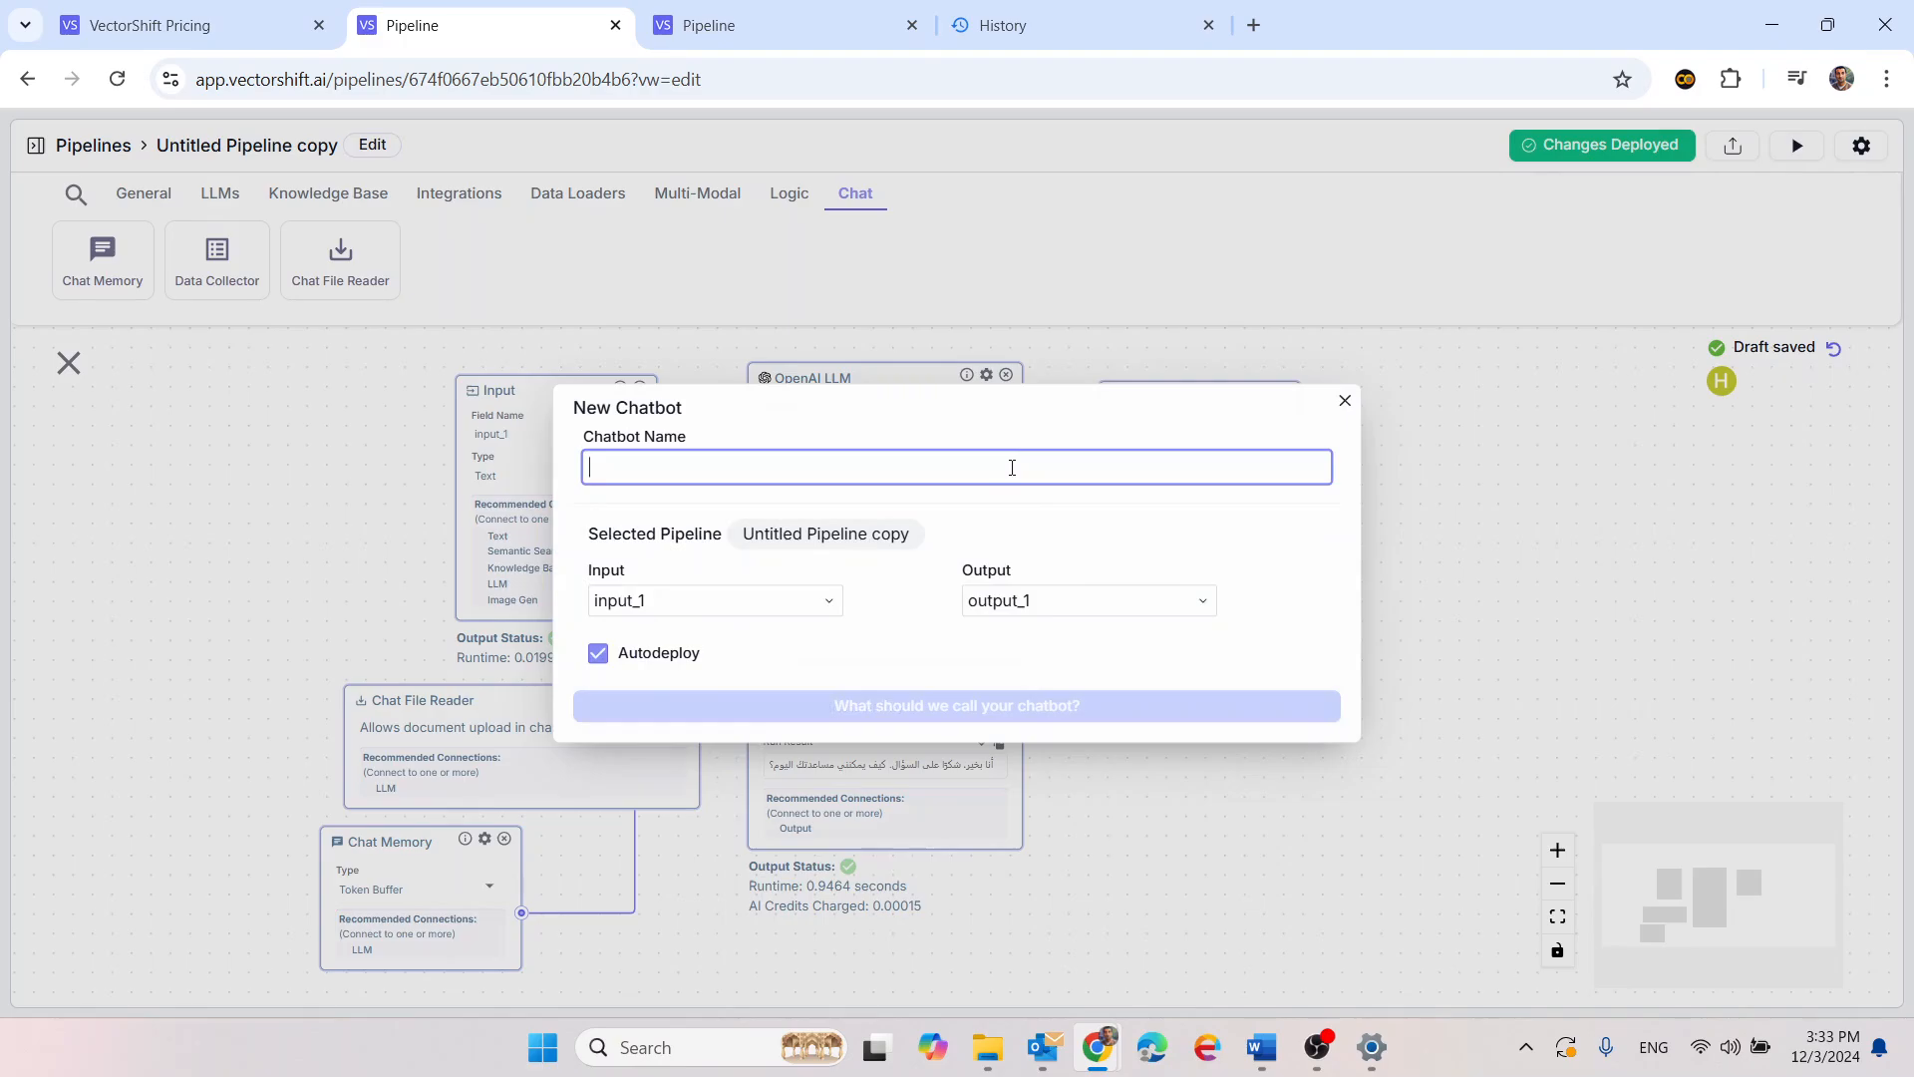
pyautogui.write('Chat with any file')
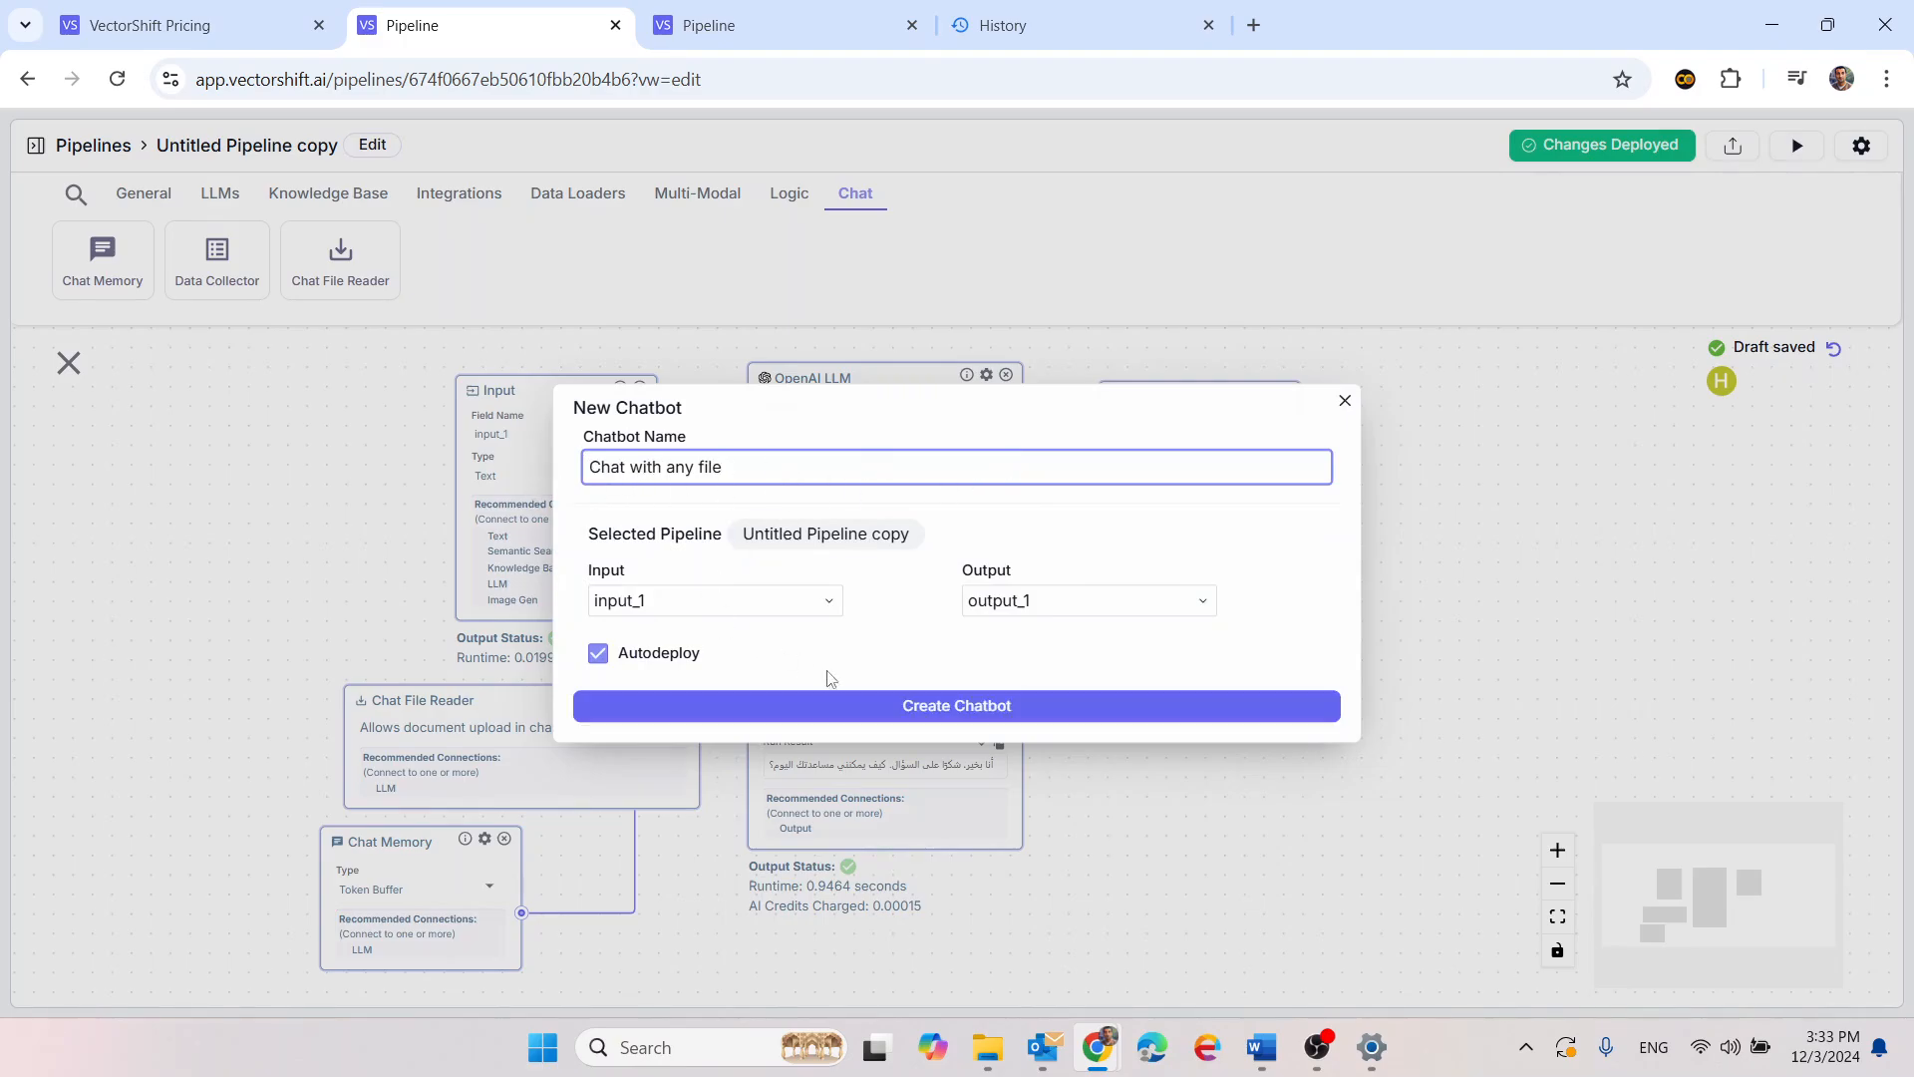
pyautogui.click(988, 714)
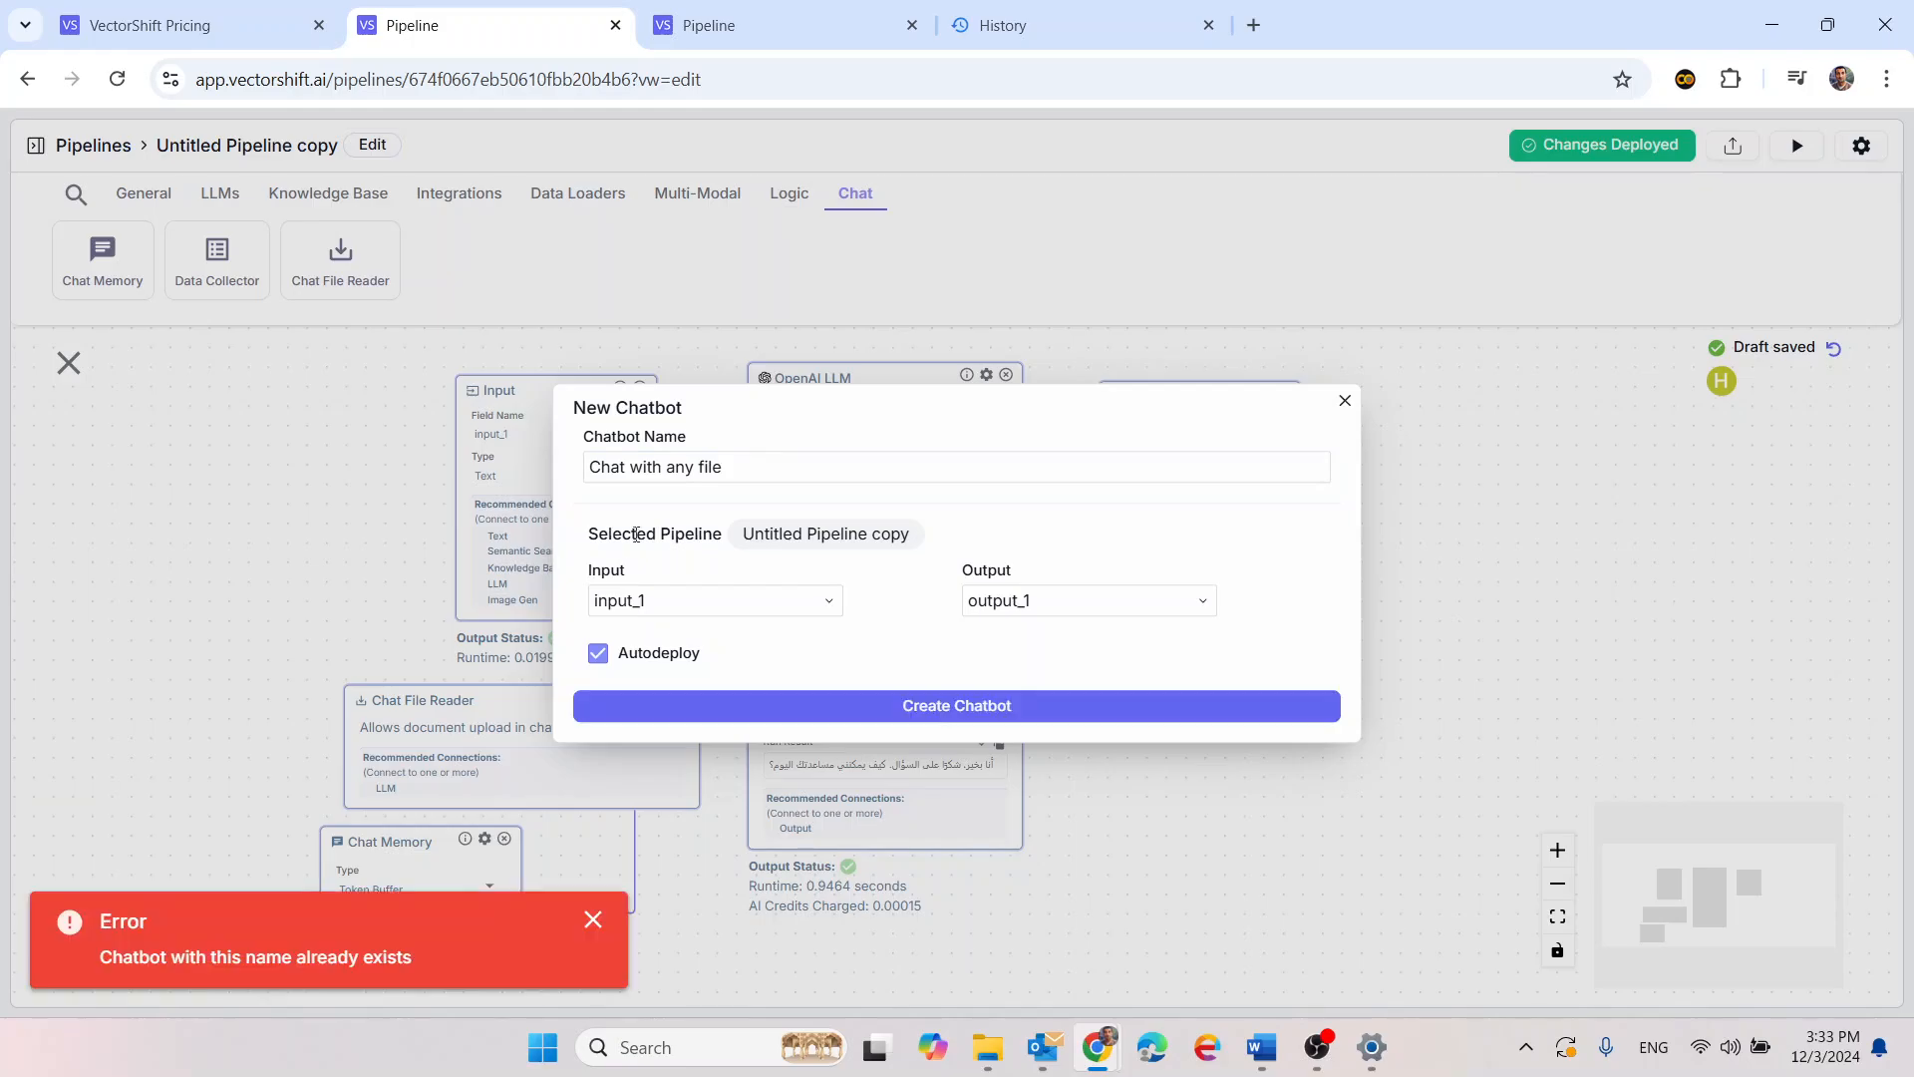
pyautogui.click(741, 459)
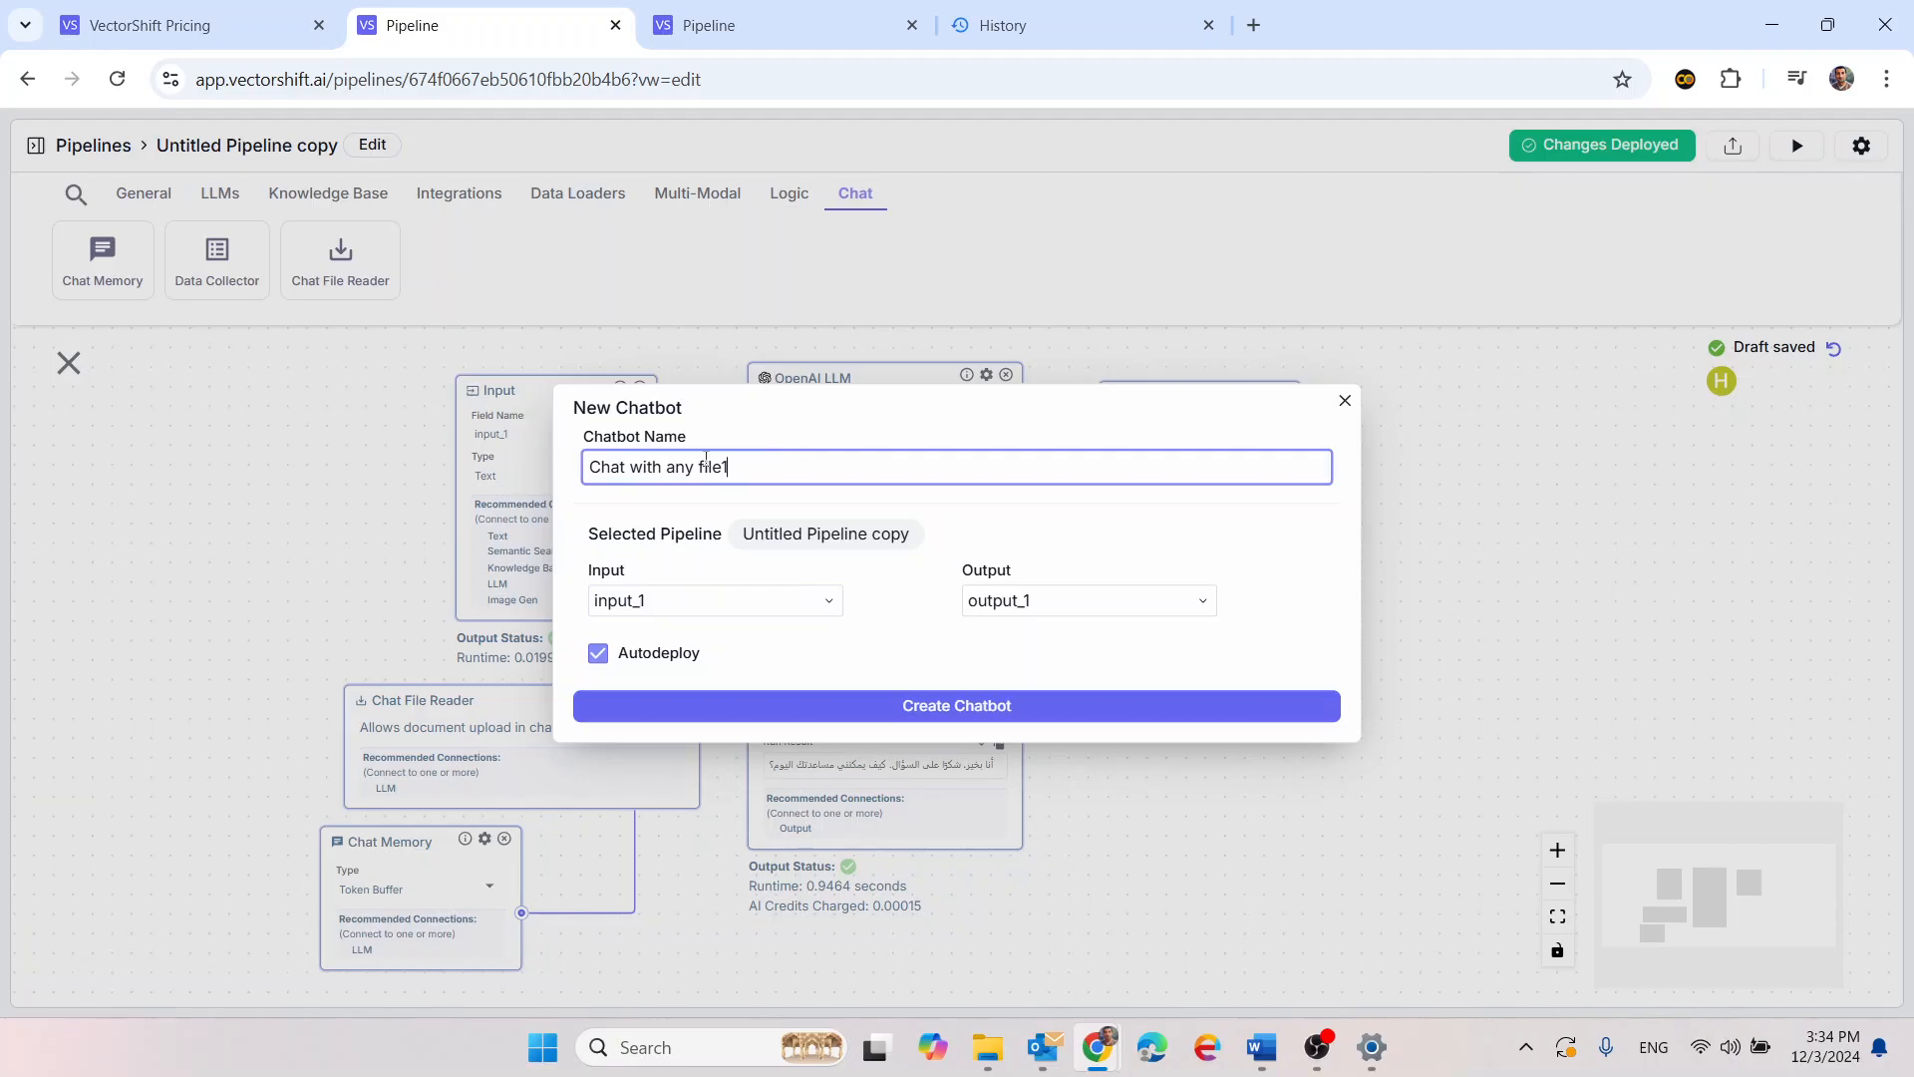
pyautogui.click(887, 709)
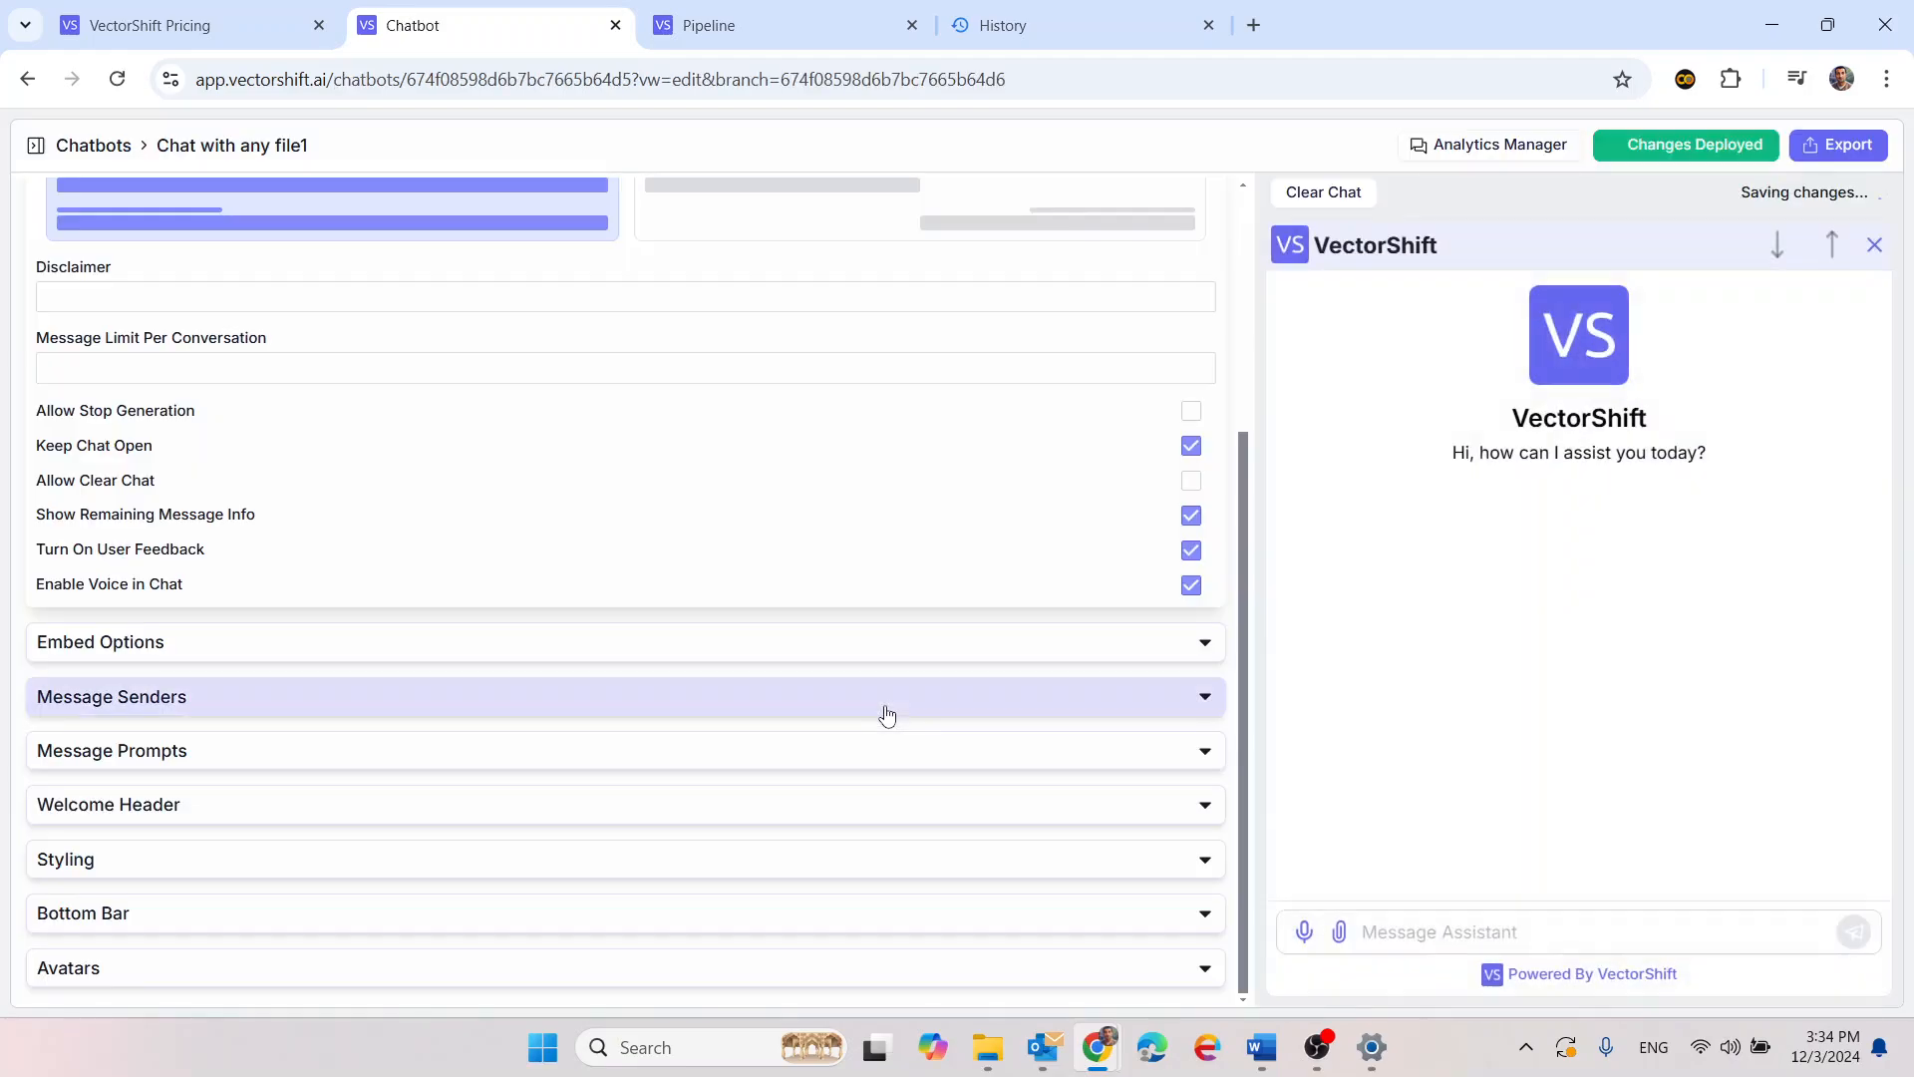
# Set the chatbot's variant to Chatbot in the Basics settings and open its export options
pyautogui.click(790, 228)
pyautogui.scroll(2, 790, 228)
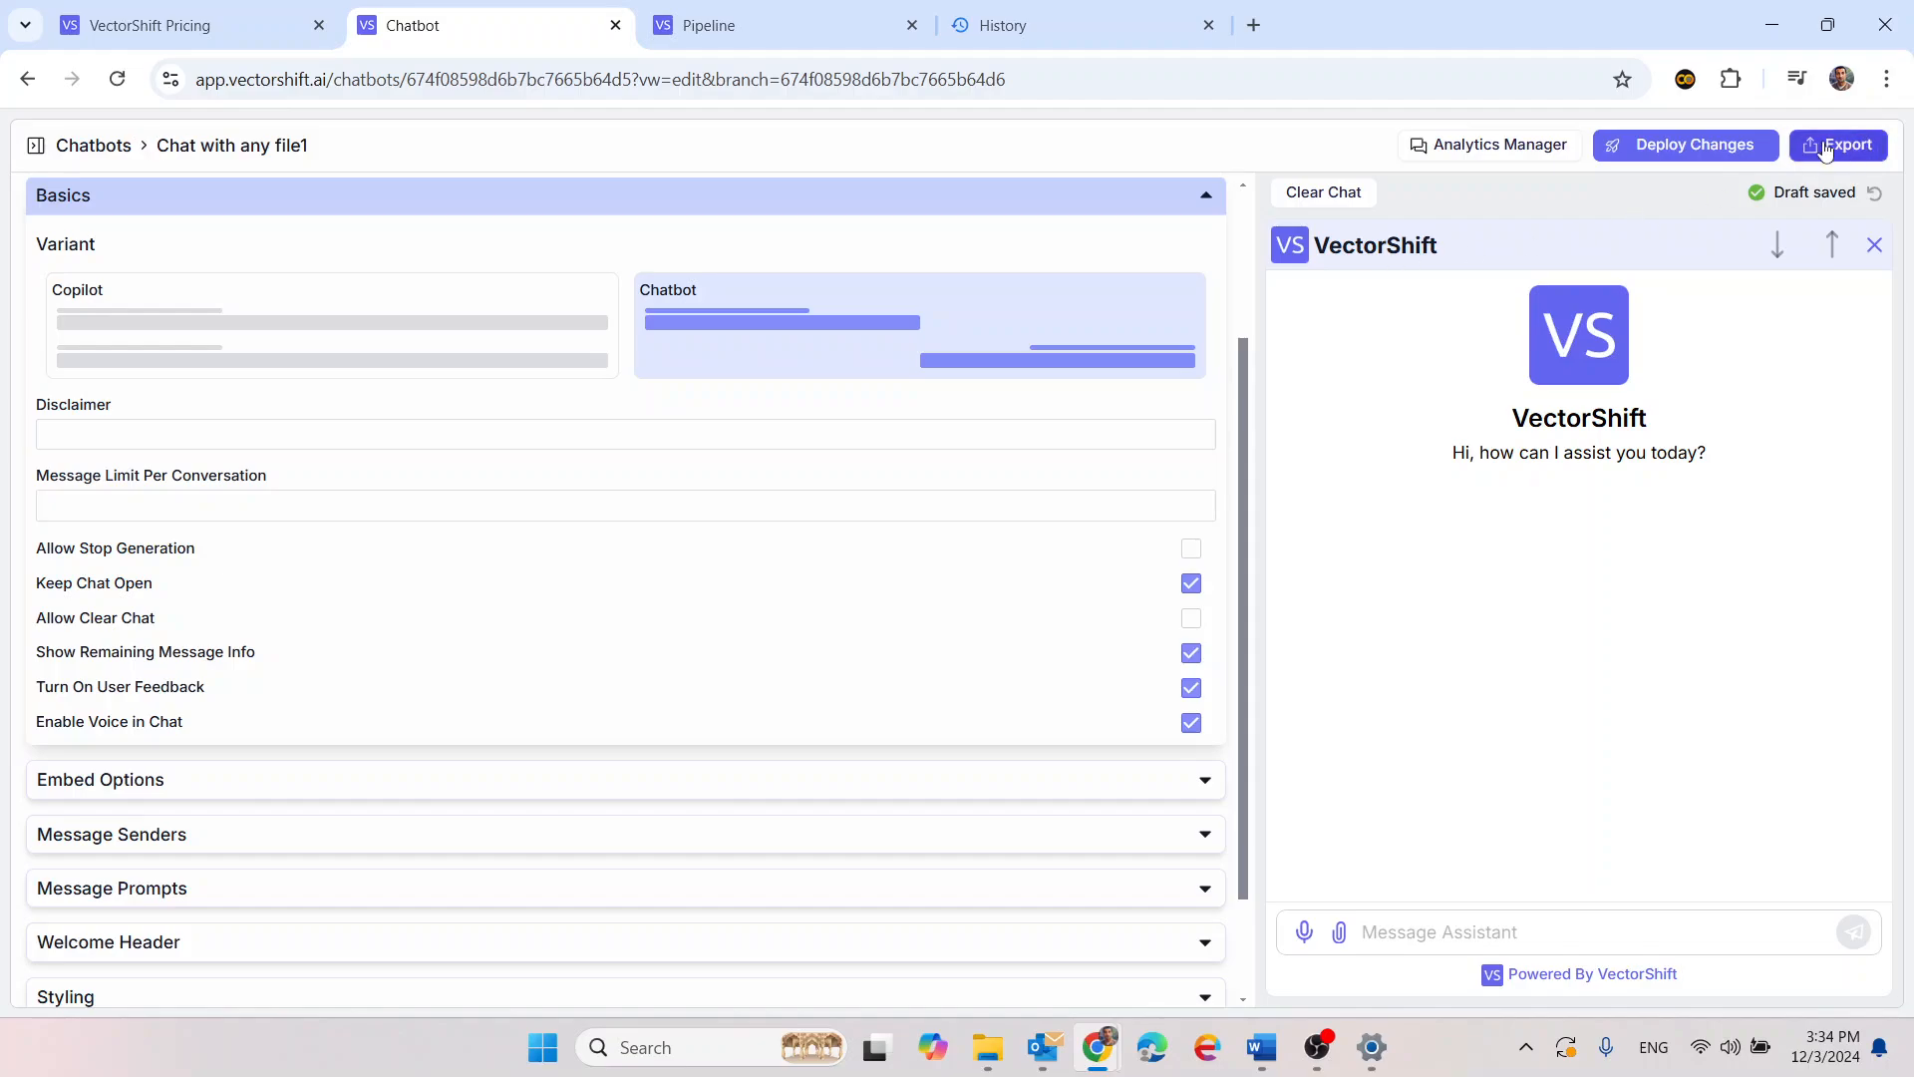
pyautogui.click(1858, 145)
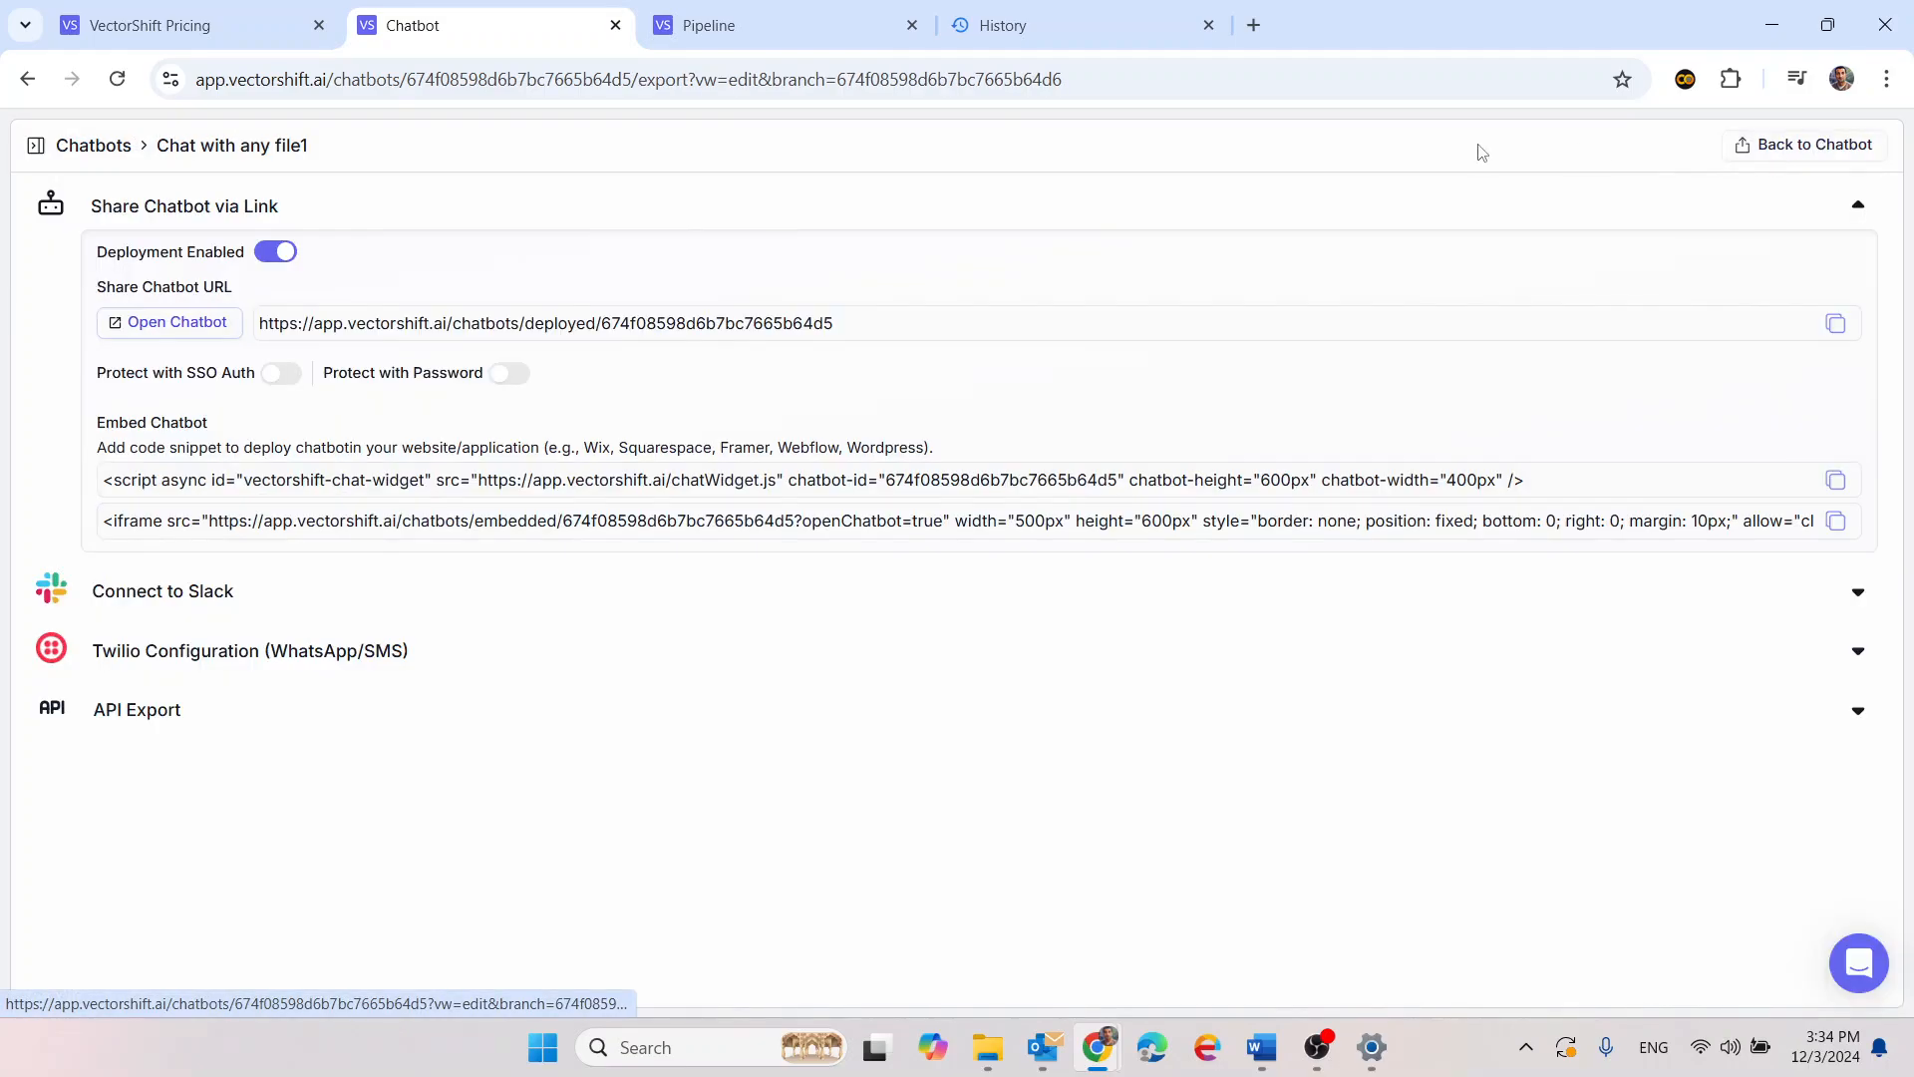
# Preview the deployed chatbot, and select the script embed snippet among the export options
pyautogui.click(182, 329)
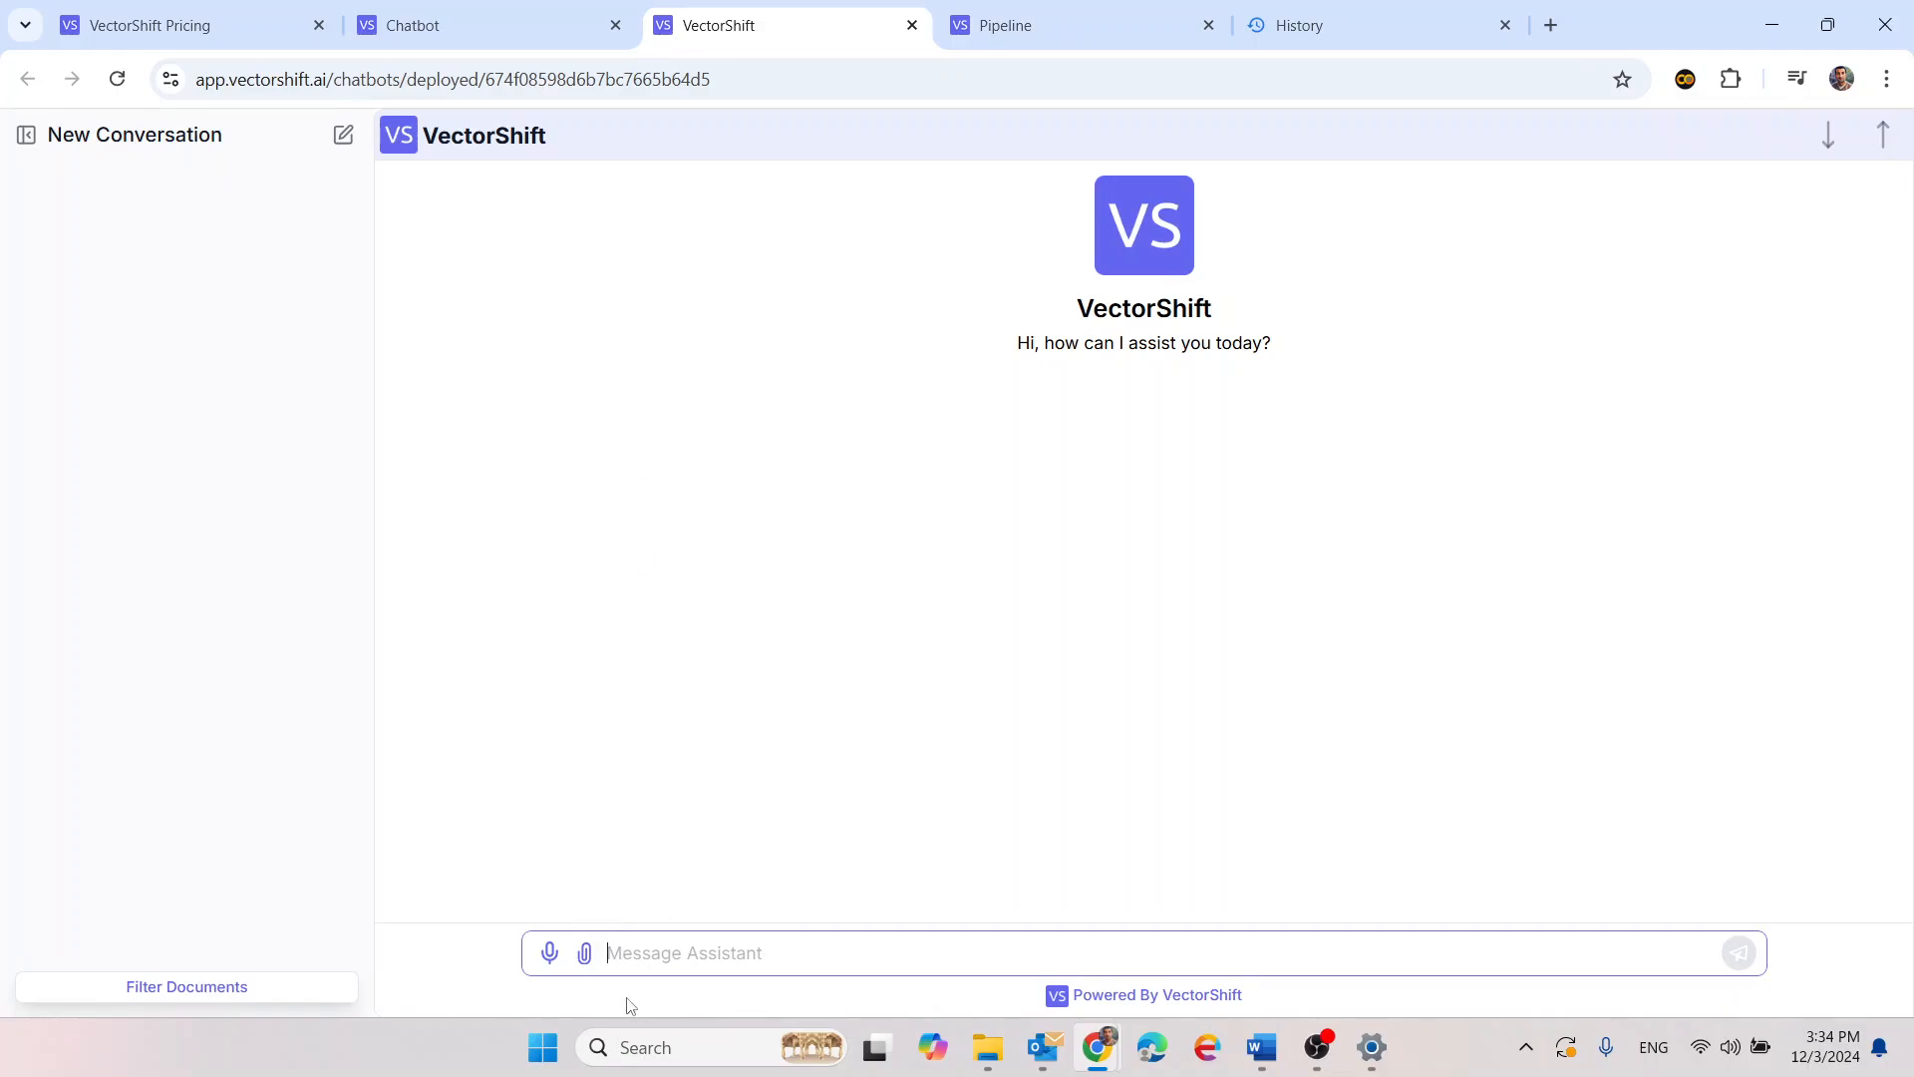
pyautogui.click(554, 33)
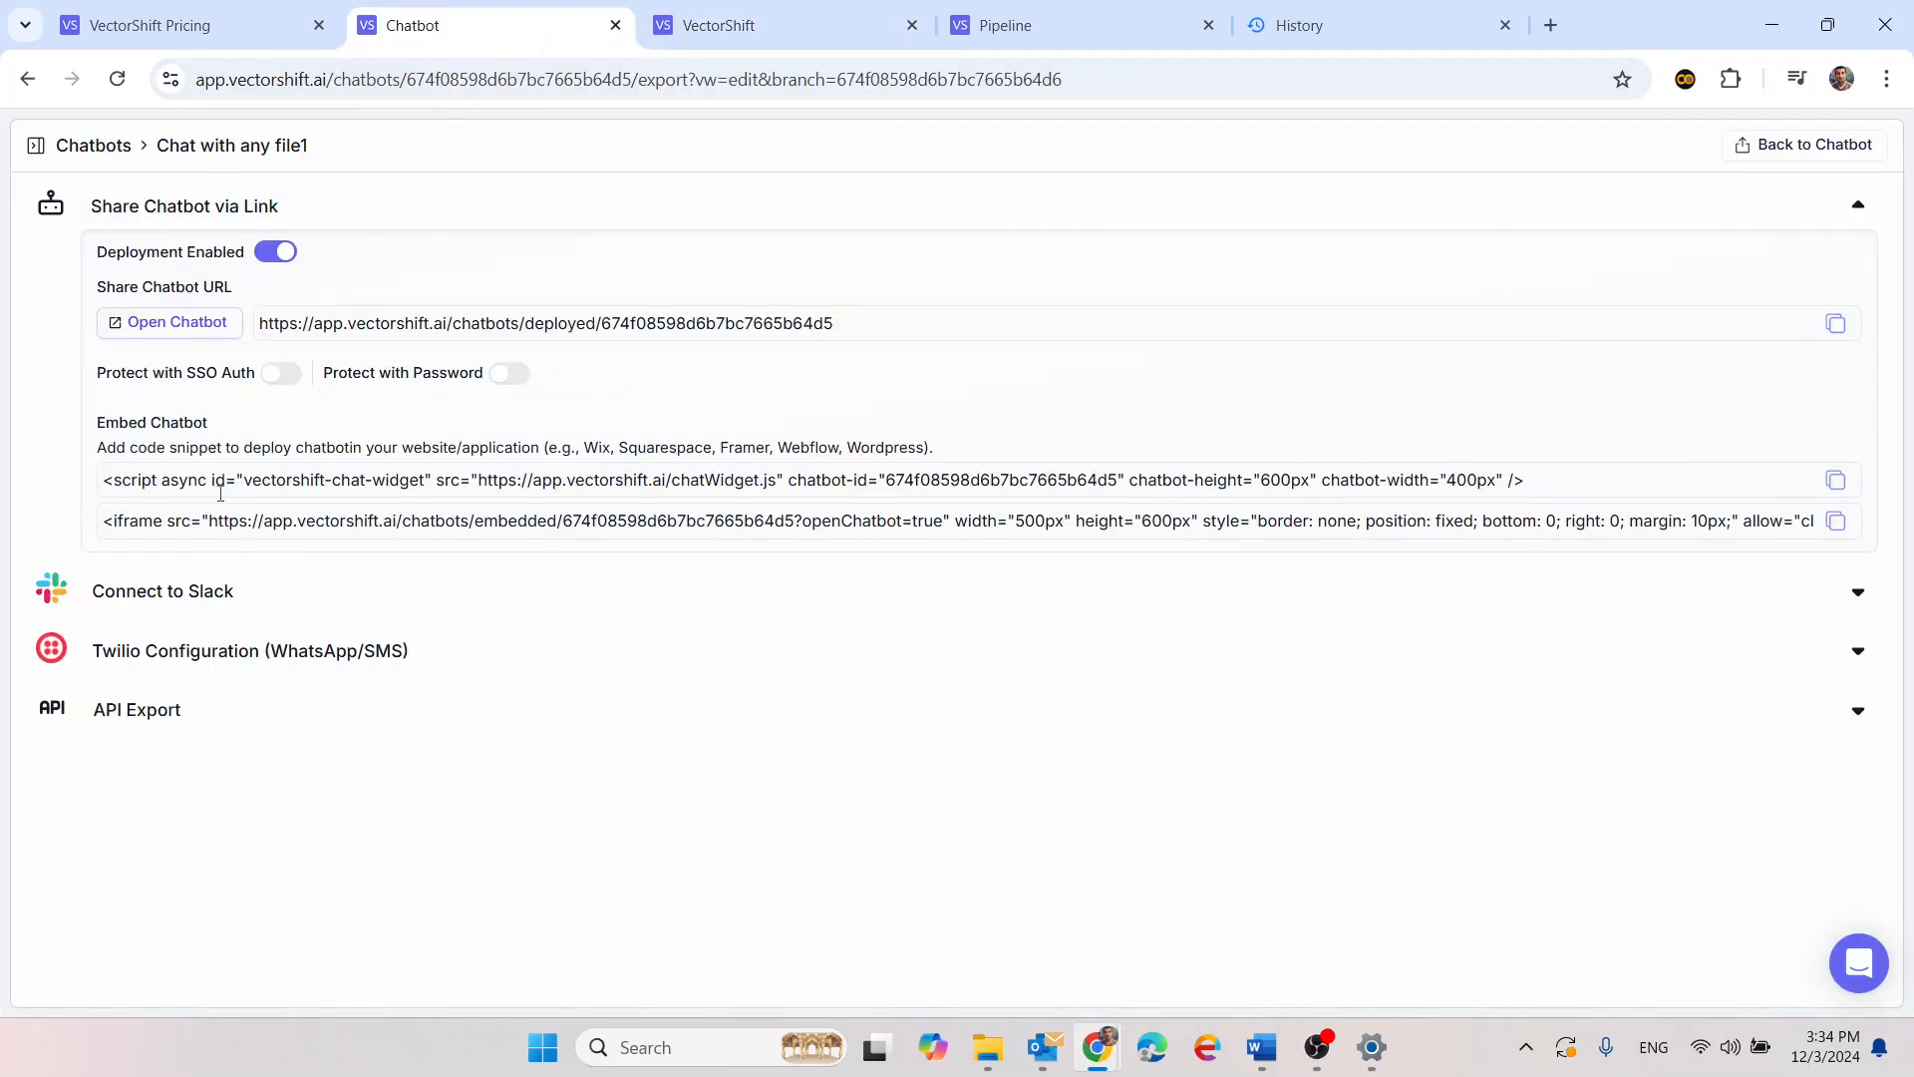
pyautogui.tripleClick(333, 476)
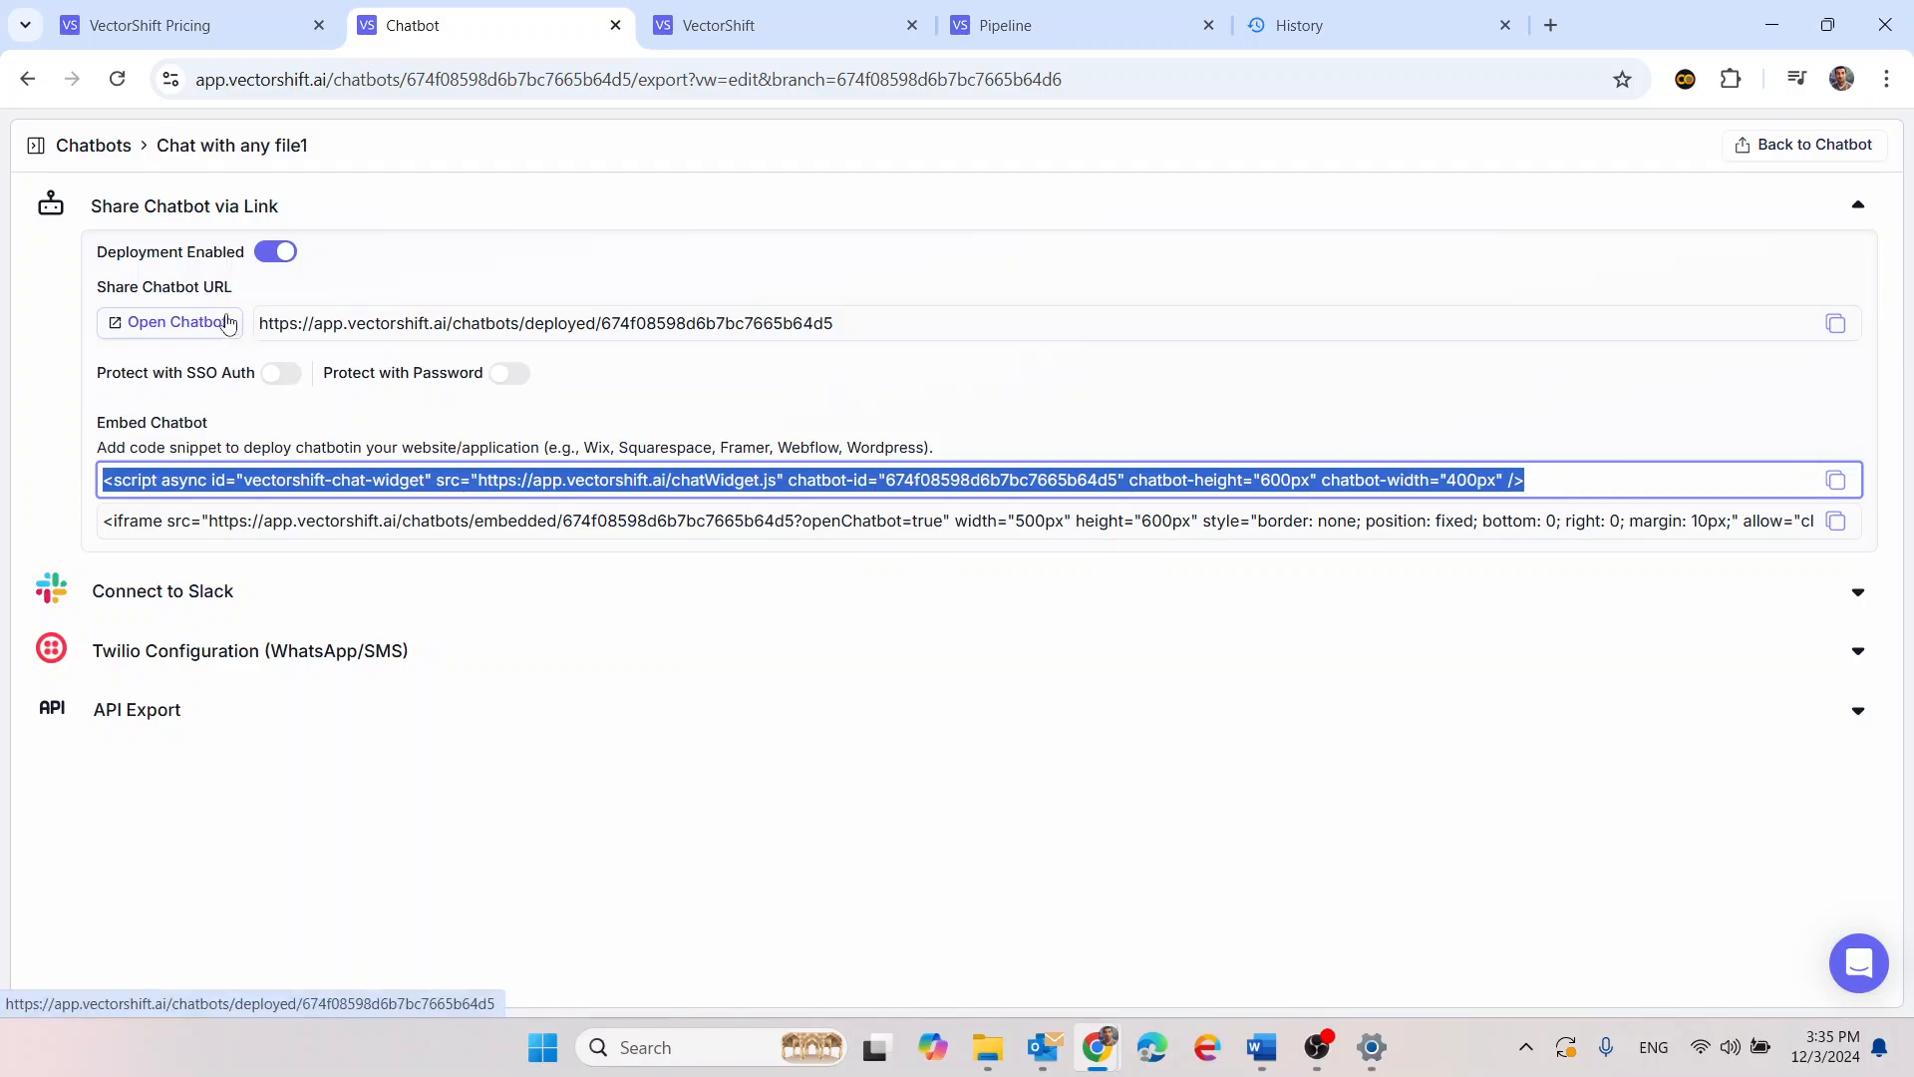
# Open the deployed chatbot, upload "el haty resturant.docx" to the conversation and check its attached files
pyautogui.click(188, 323)
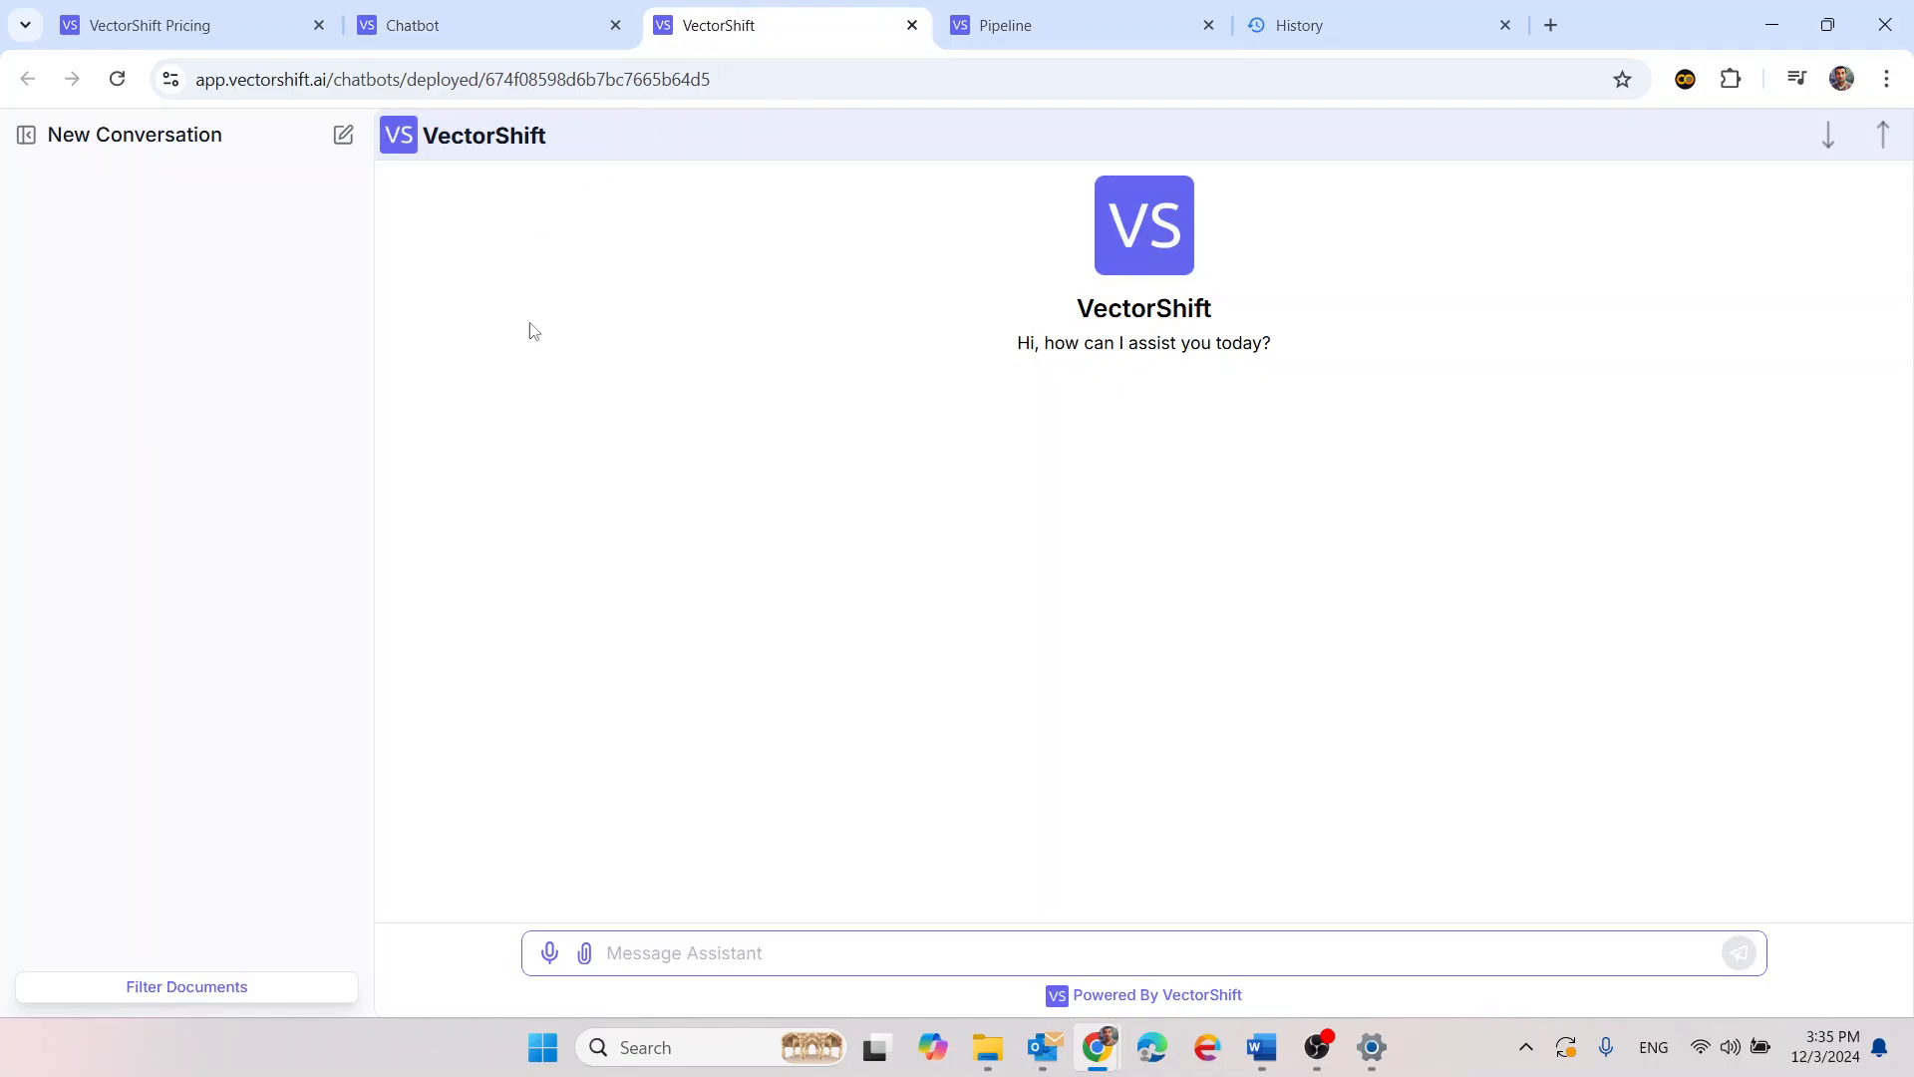
pyautogui.click(891, 507)
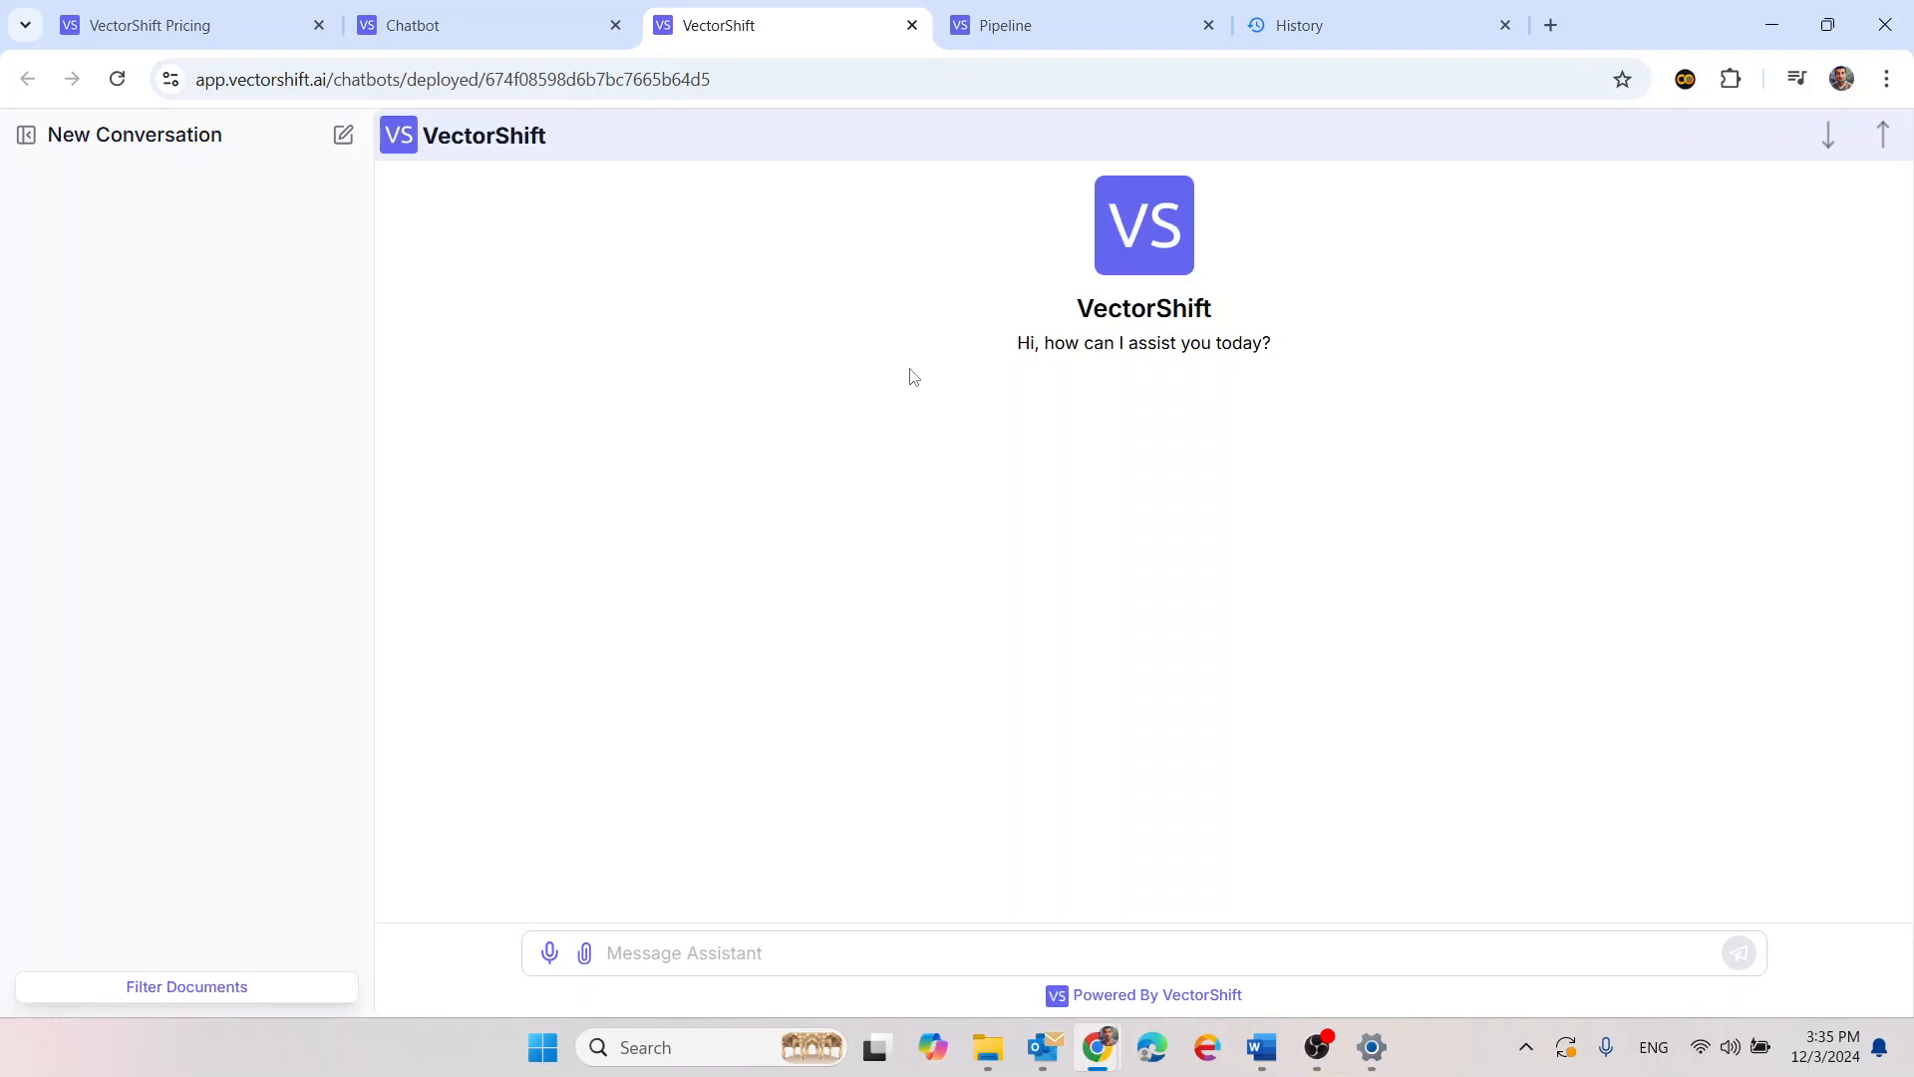
pyautogui.click(587, 953)
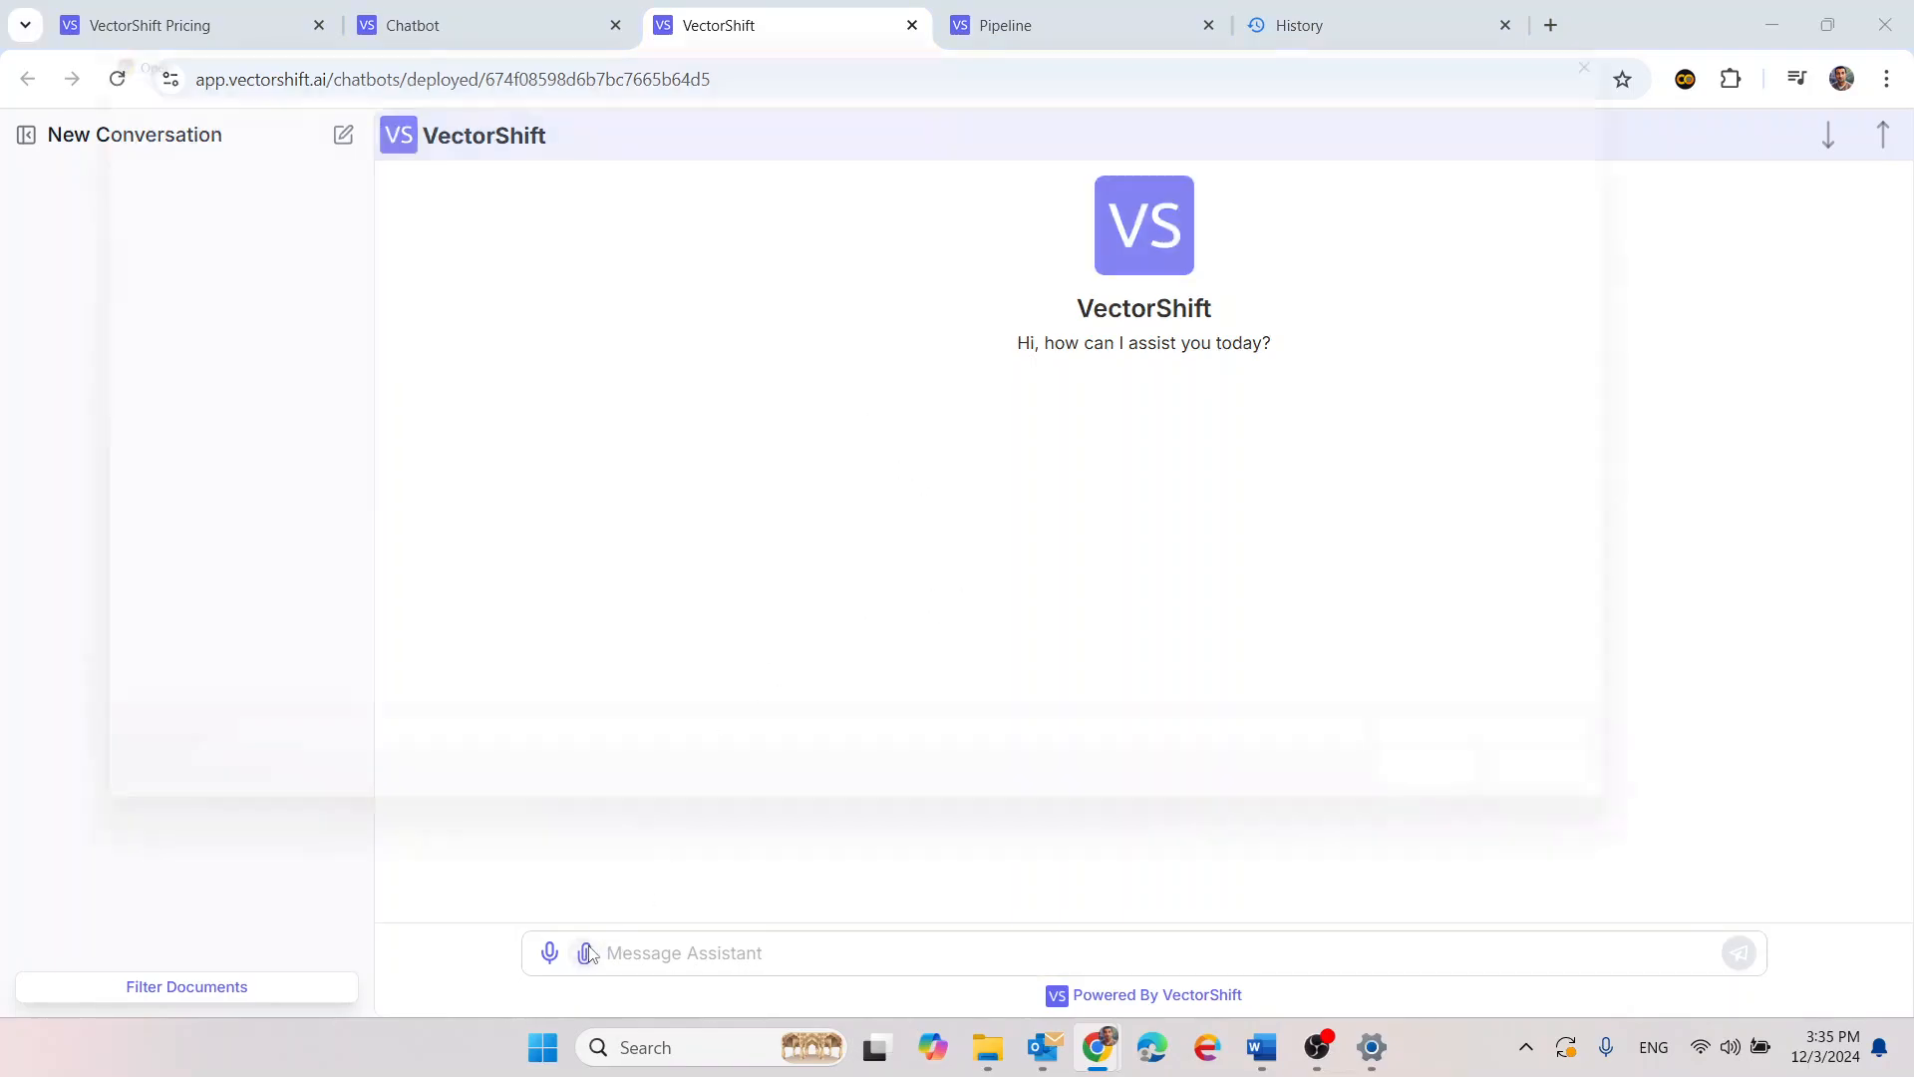
pyautogui.press('Escape')
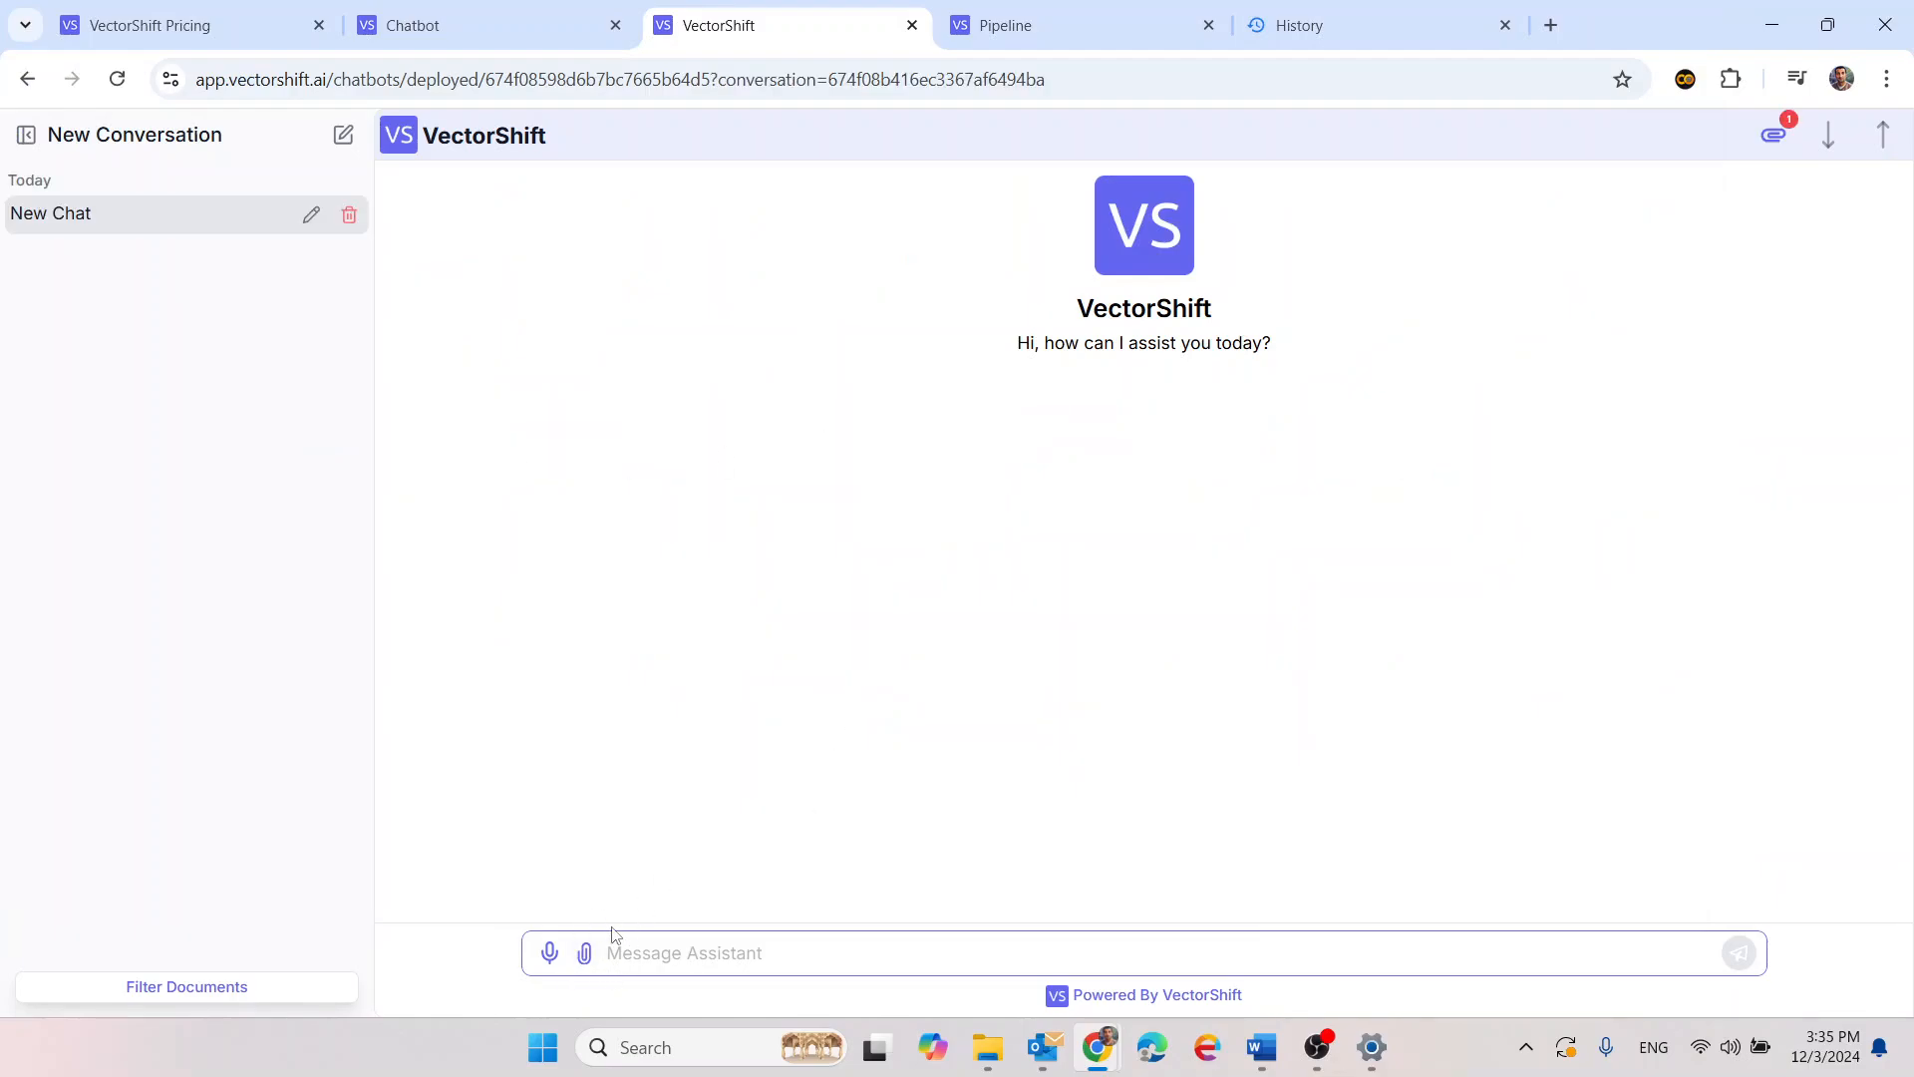
pyautogui.click(1774, 136)
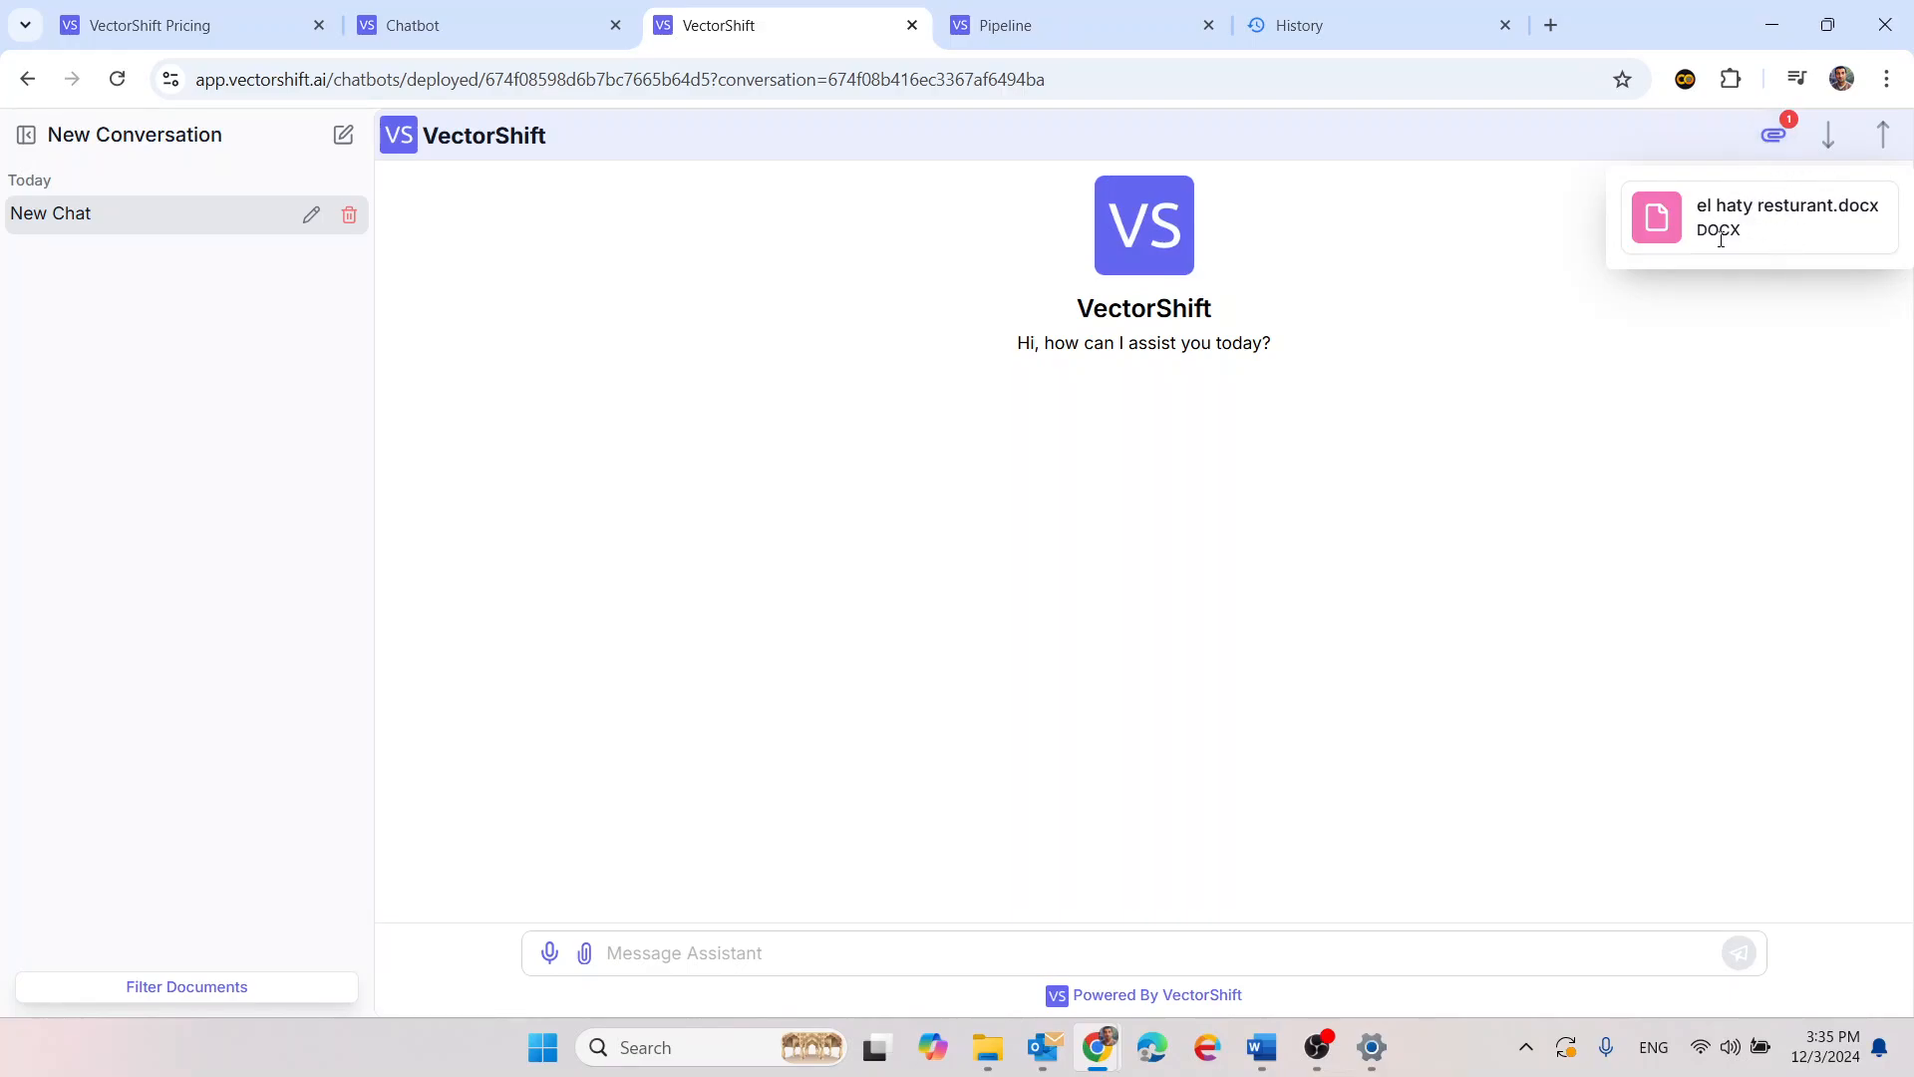
pyautogui.click(1096, 538)
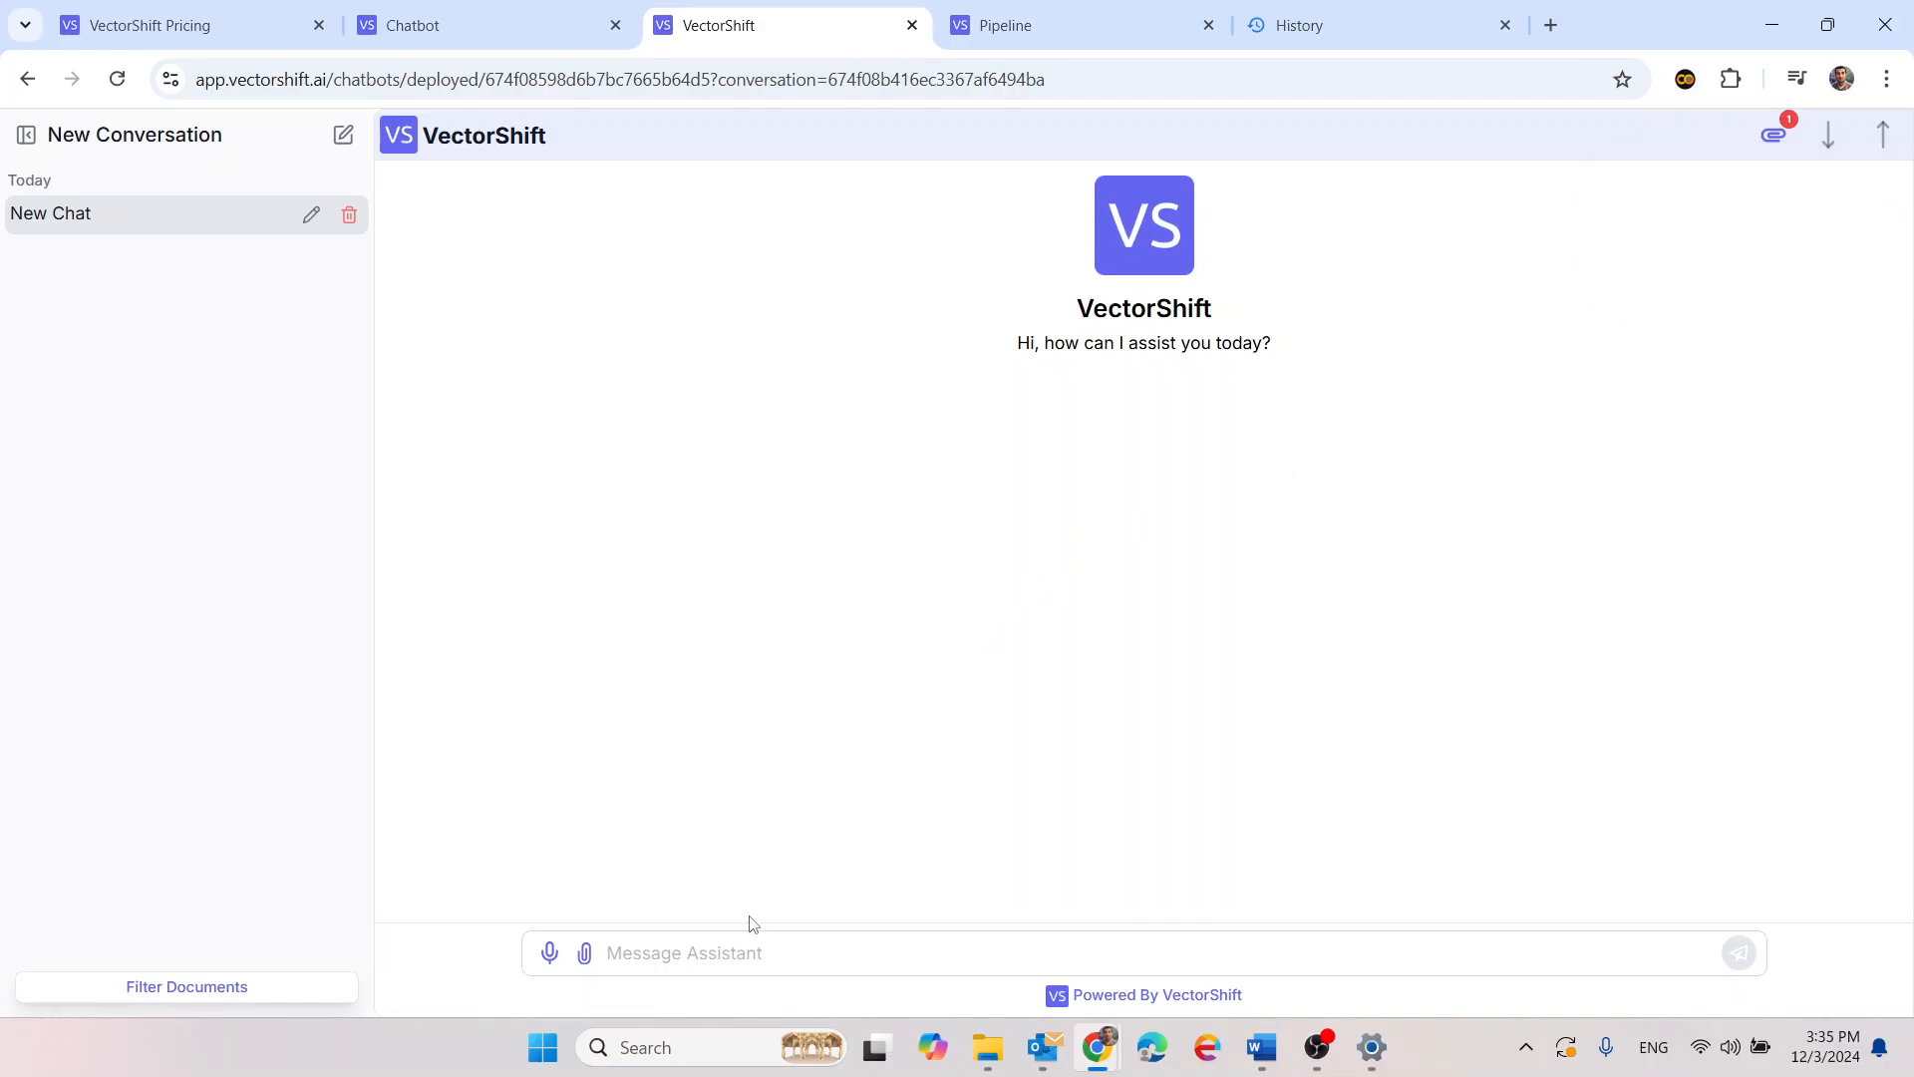
# Ask the chatbot "هل المطعم مناسب للعائلات", checking the matching Q&A entry in the Word document before sending
pyautogui.click(750, 952)
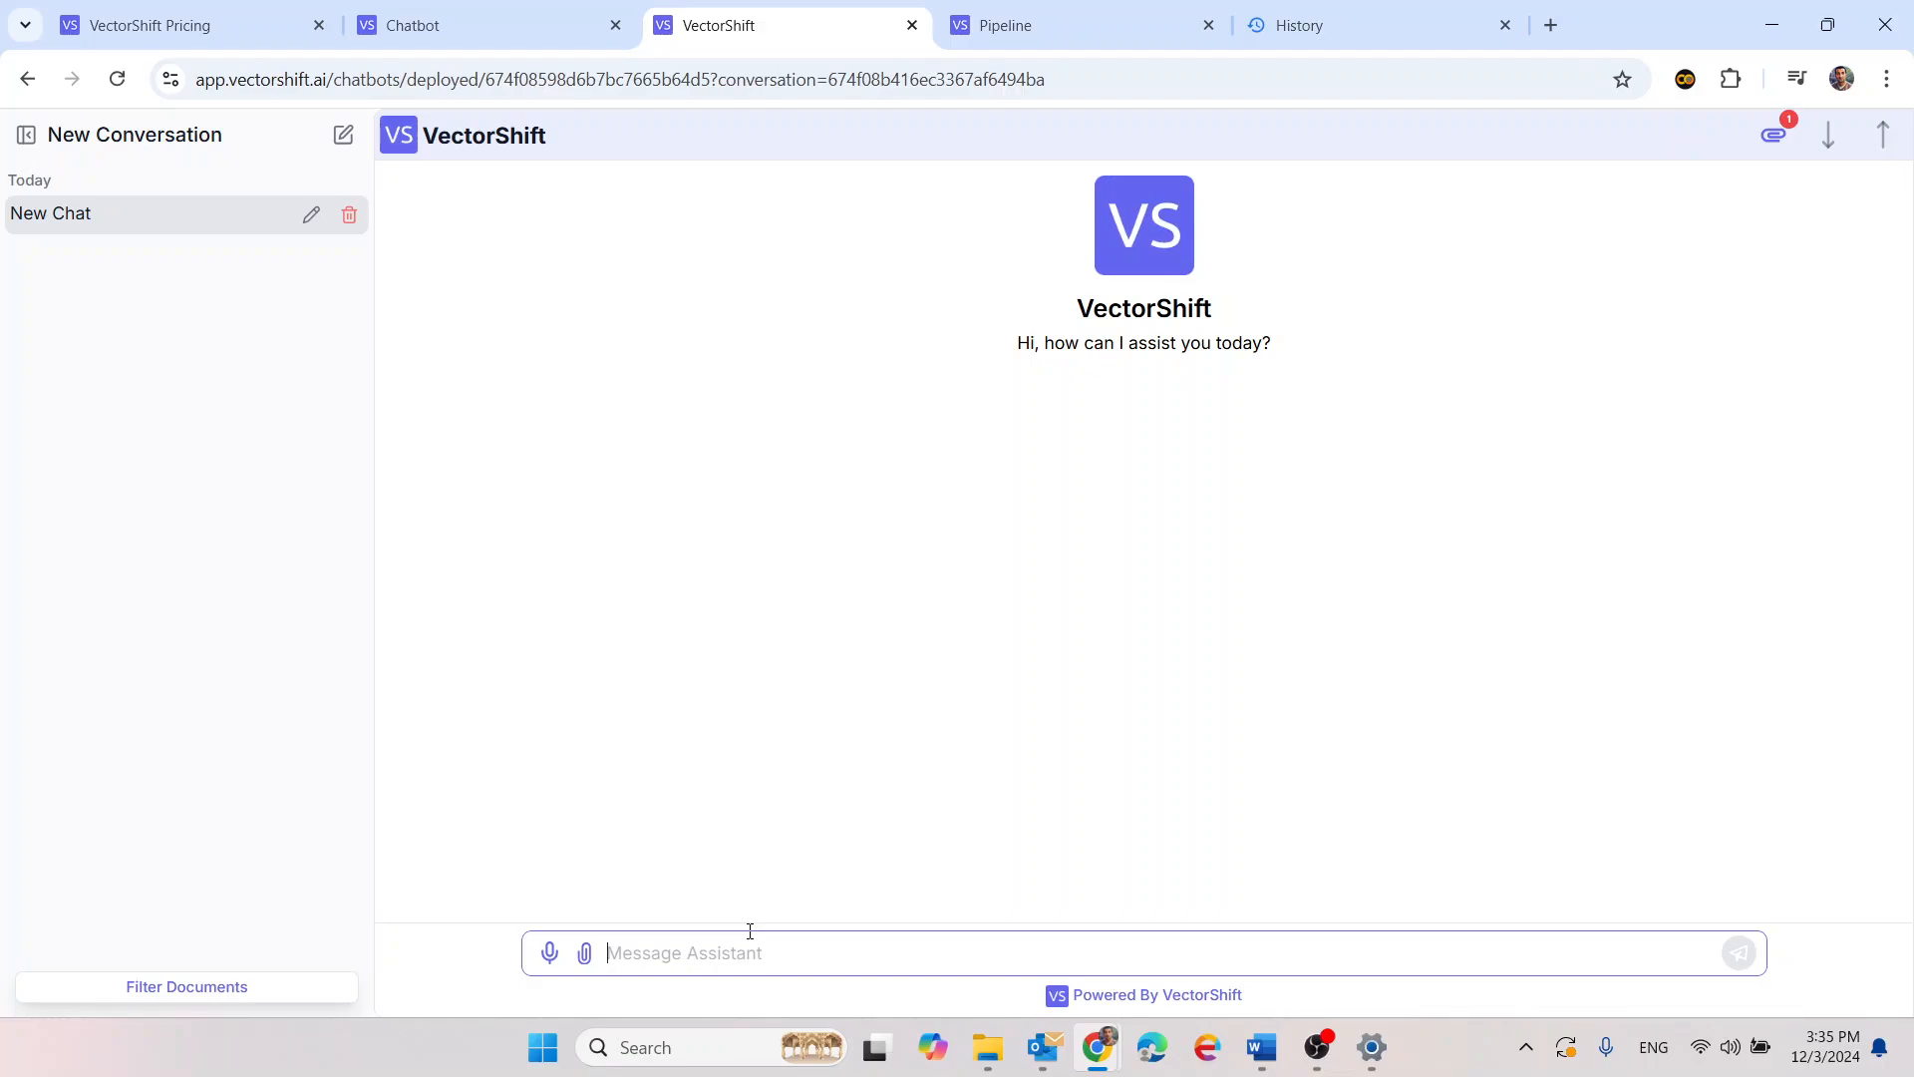
pyautogui.click(751, 934)
pyautogui.write('هل المطعم مناسب للعائلات')
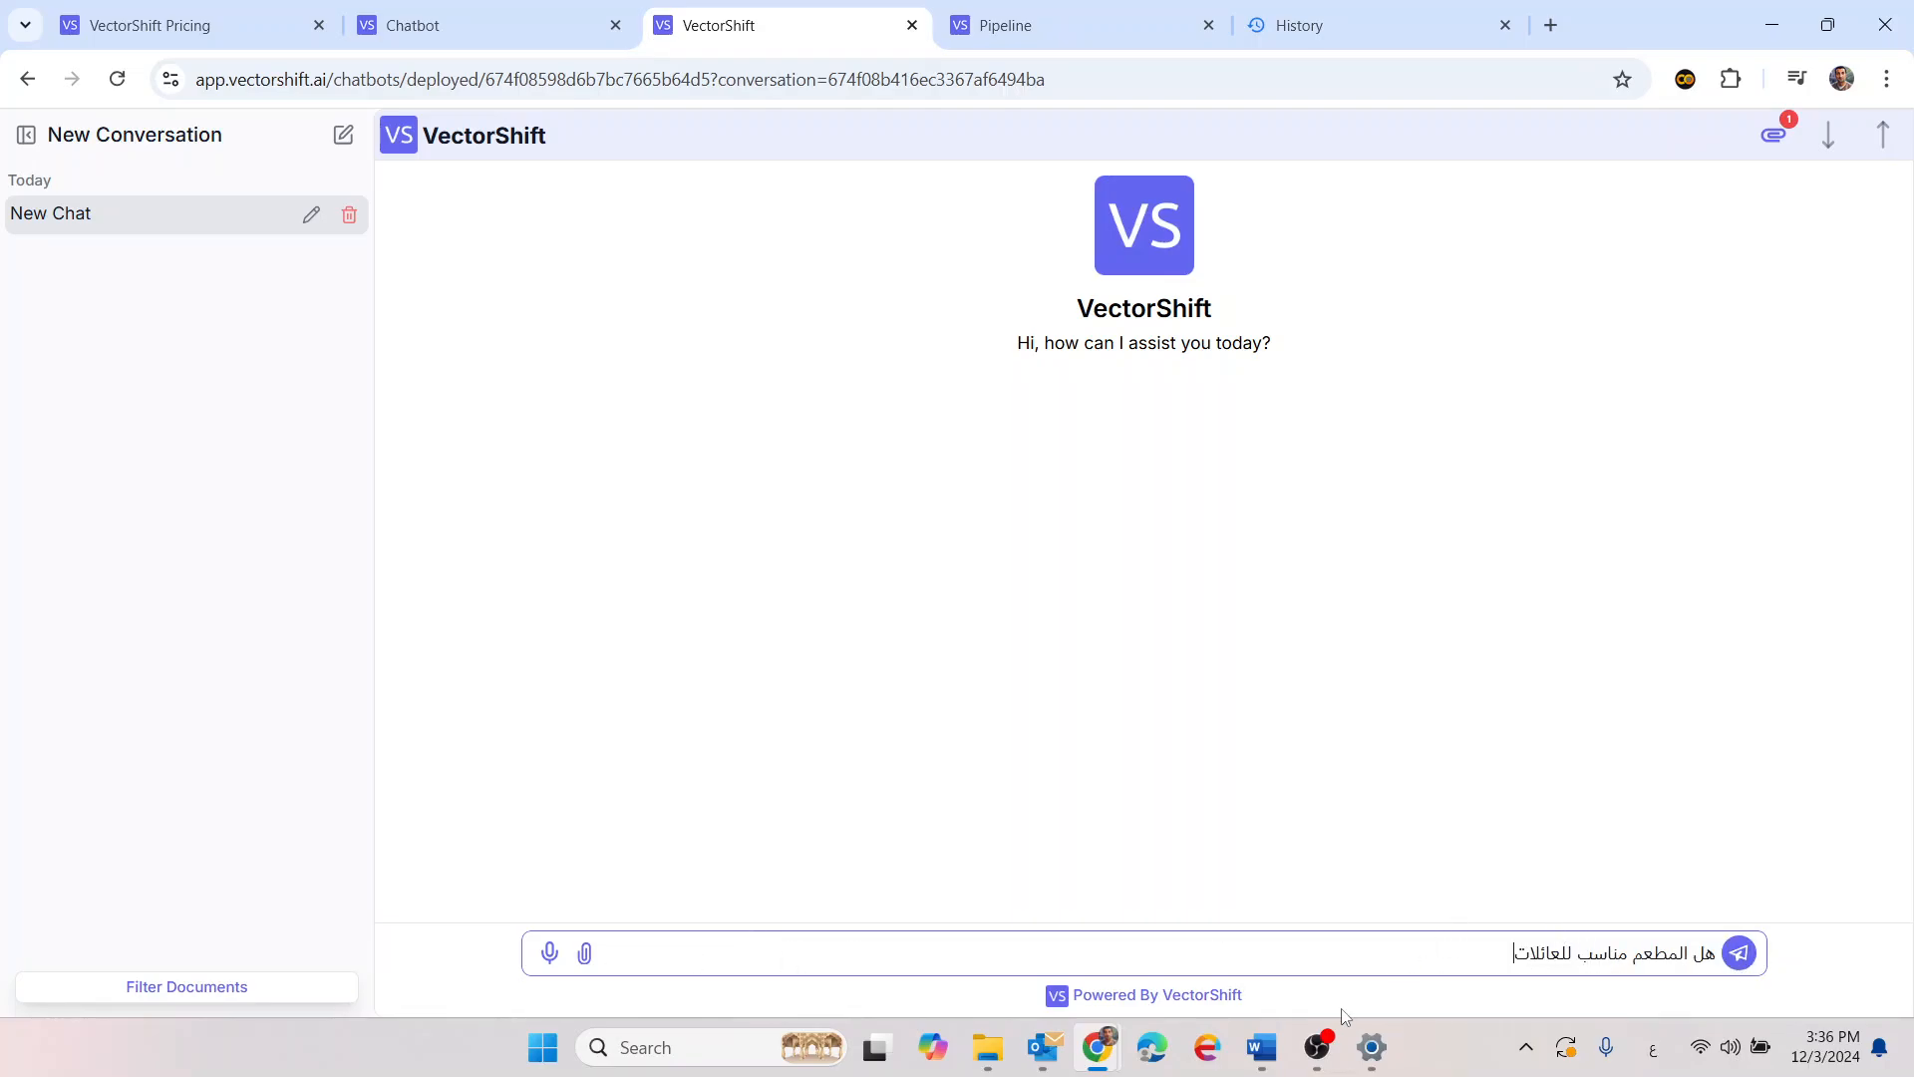
pyautogui.click(1262, 1048)
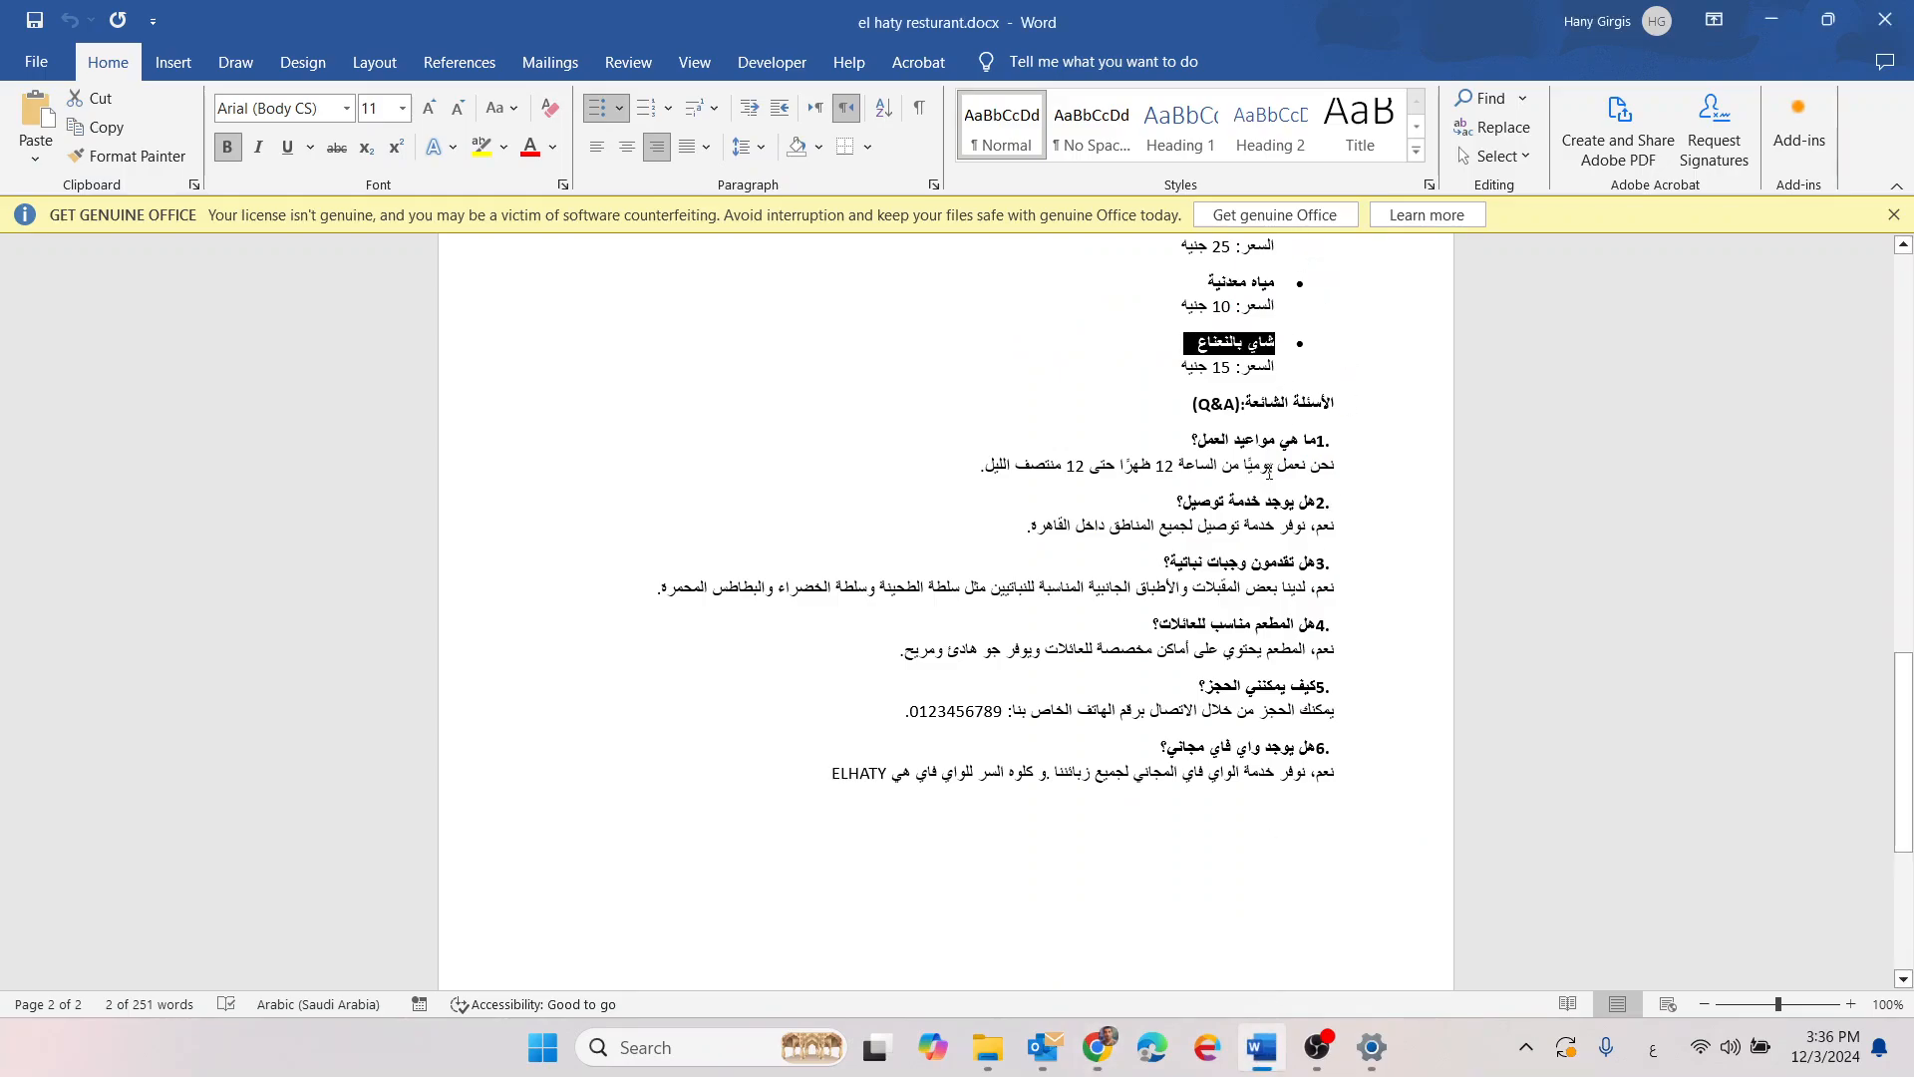
pyautogui.click(1277, 562)
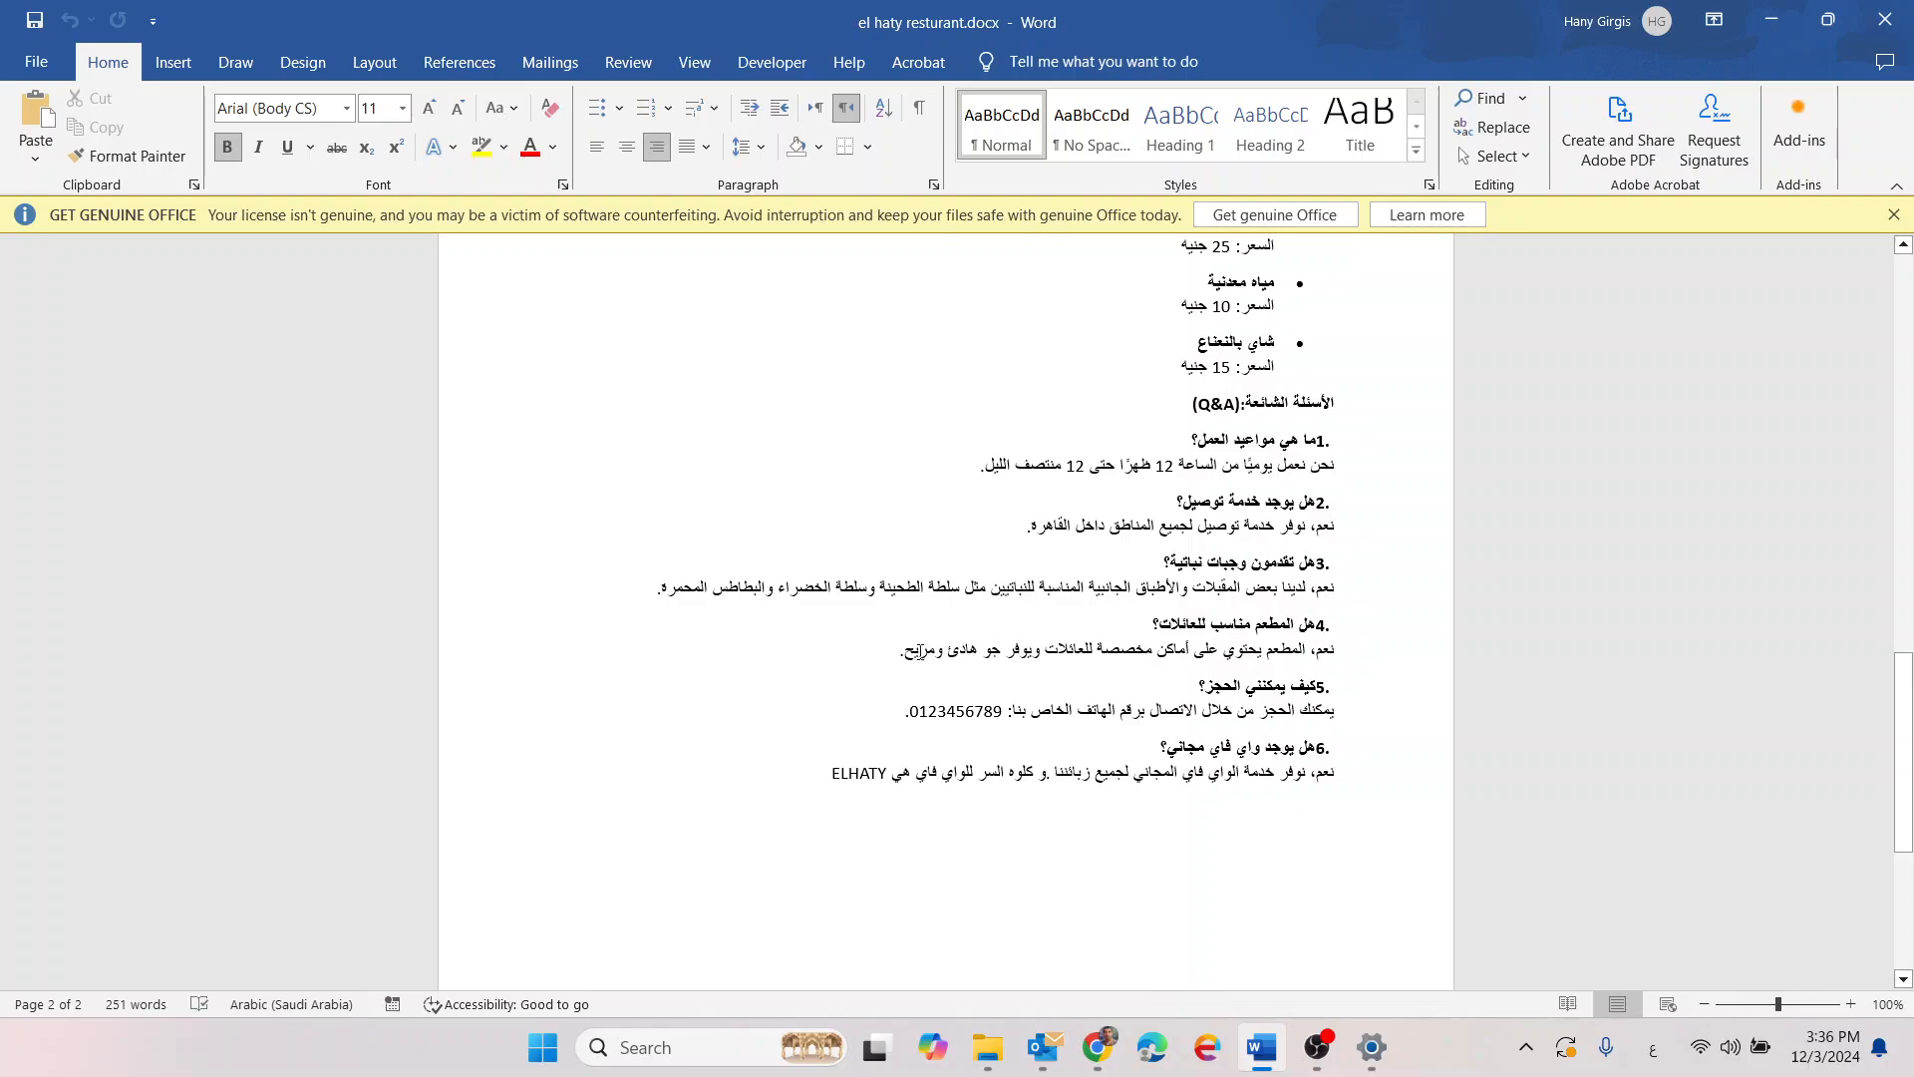
pyautogui.hotkey('alt', 'Tab')
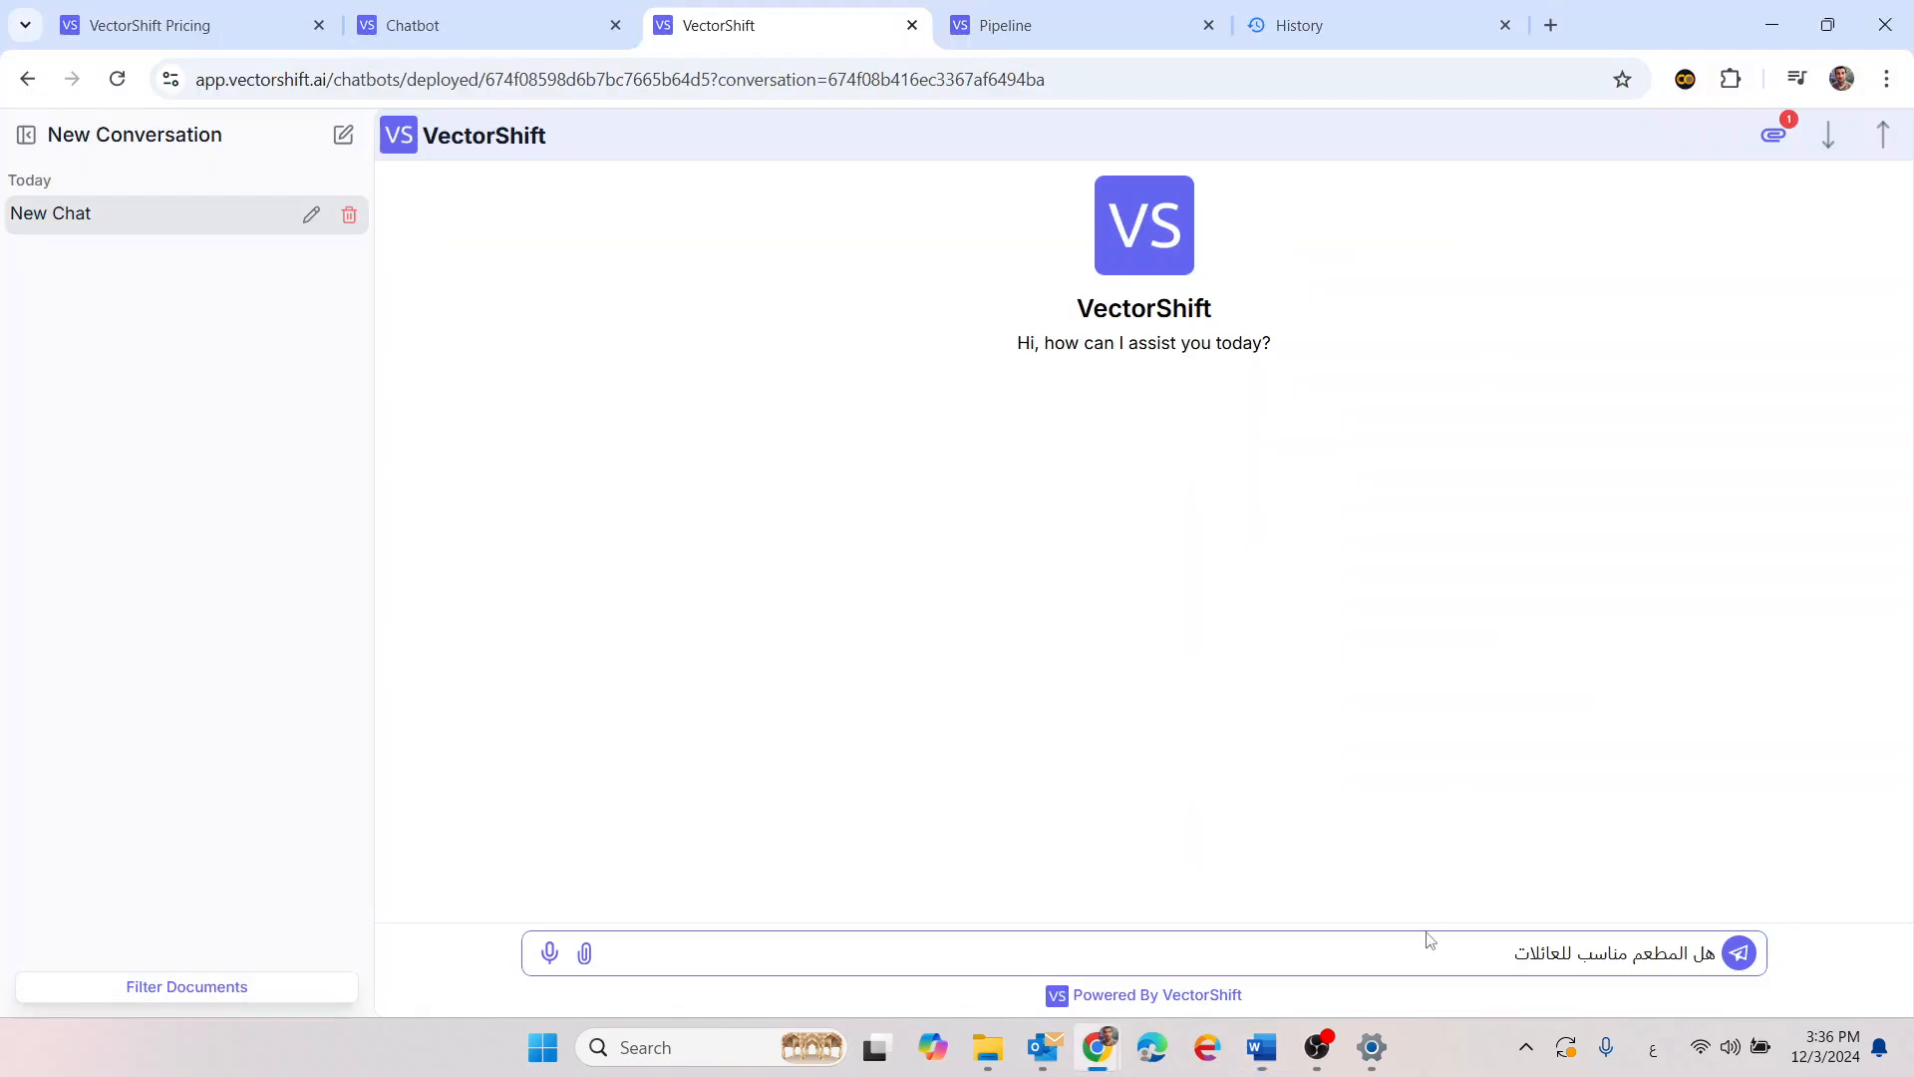
pyautogui.click(1740, 955)
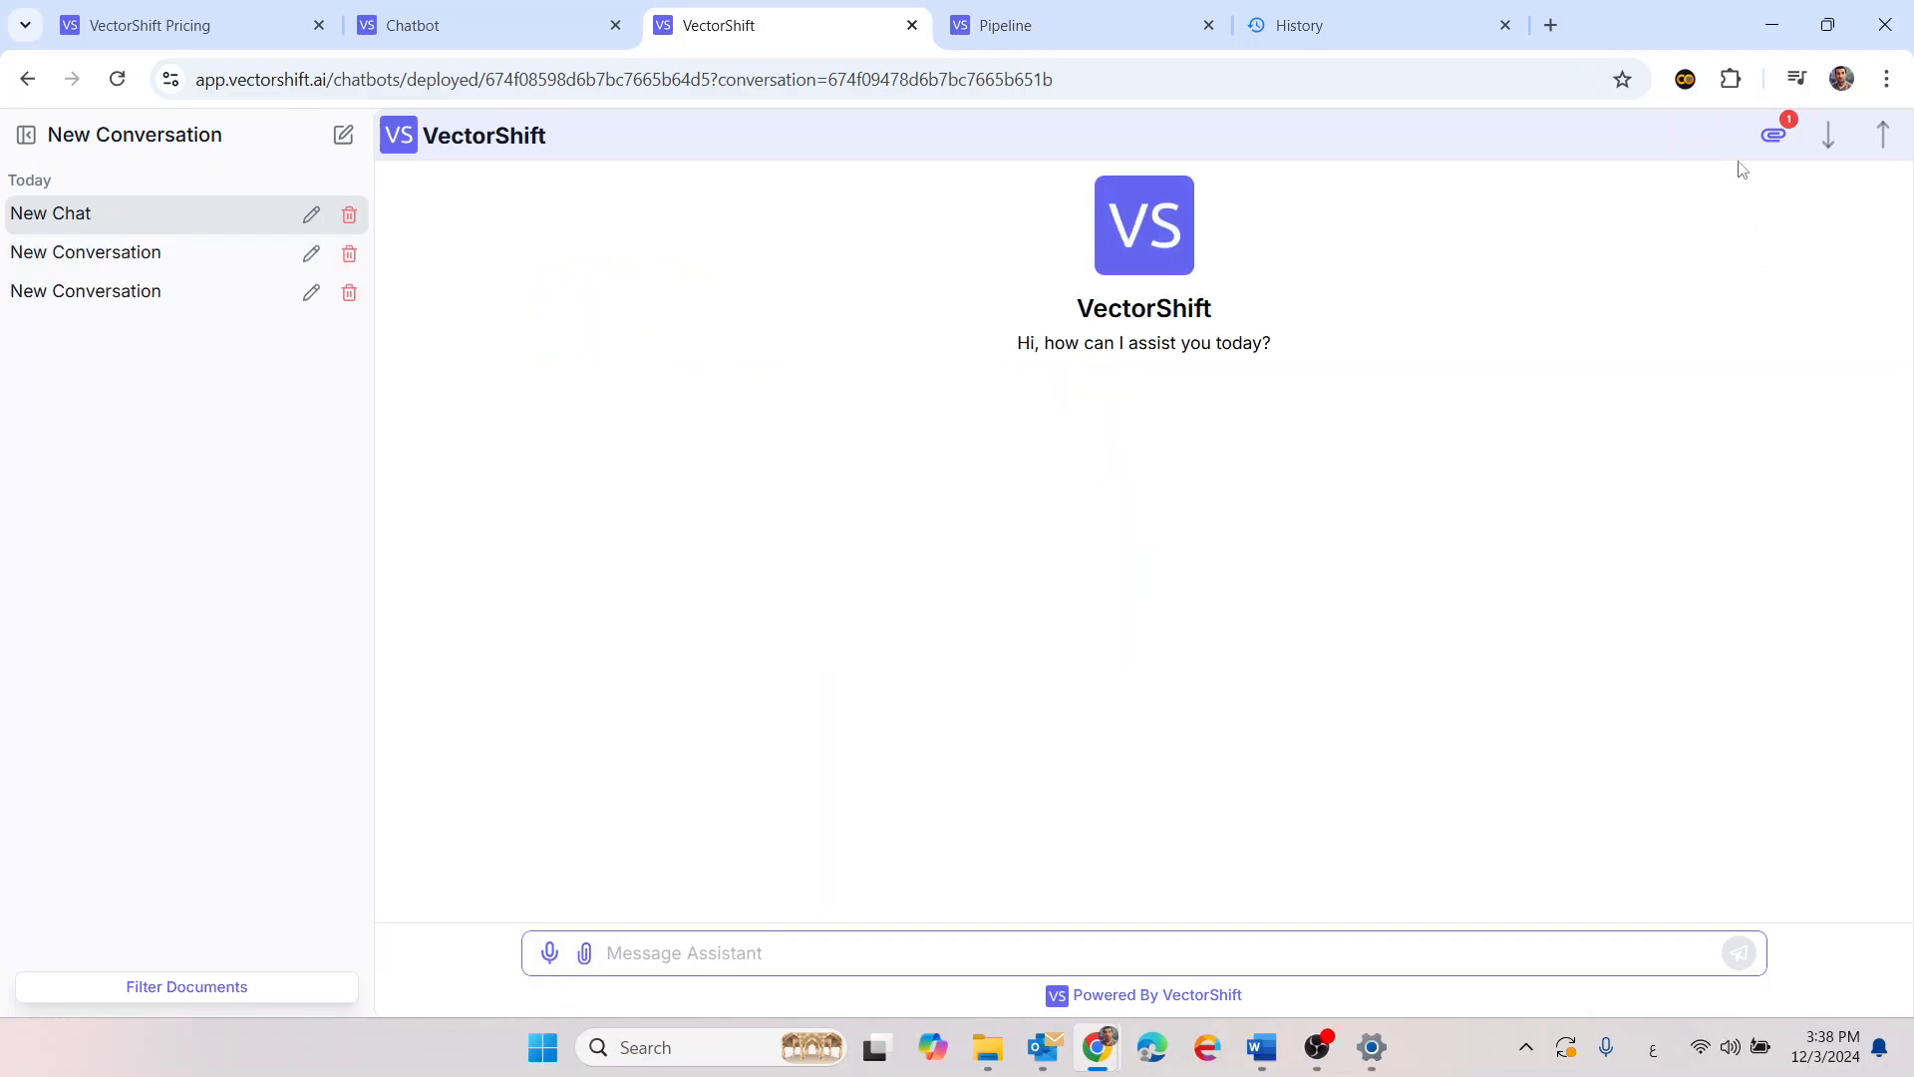
# Check the new chat's attached file and ask "سعر الشاي بالنعناع", looking up the drink in the Word document before sending
pyautogui.click(1774, 134)
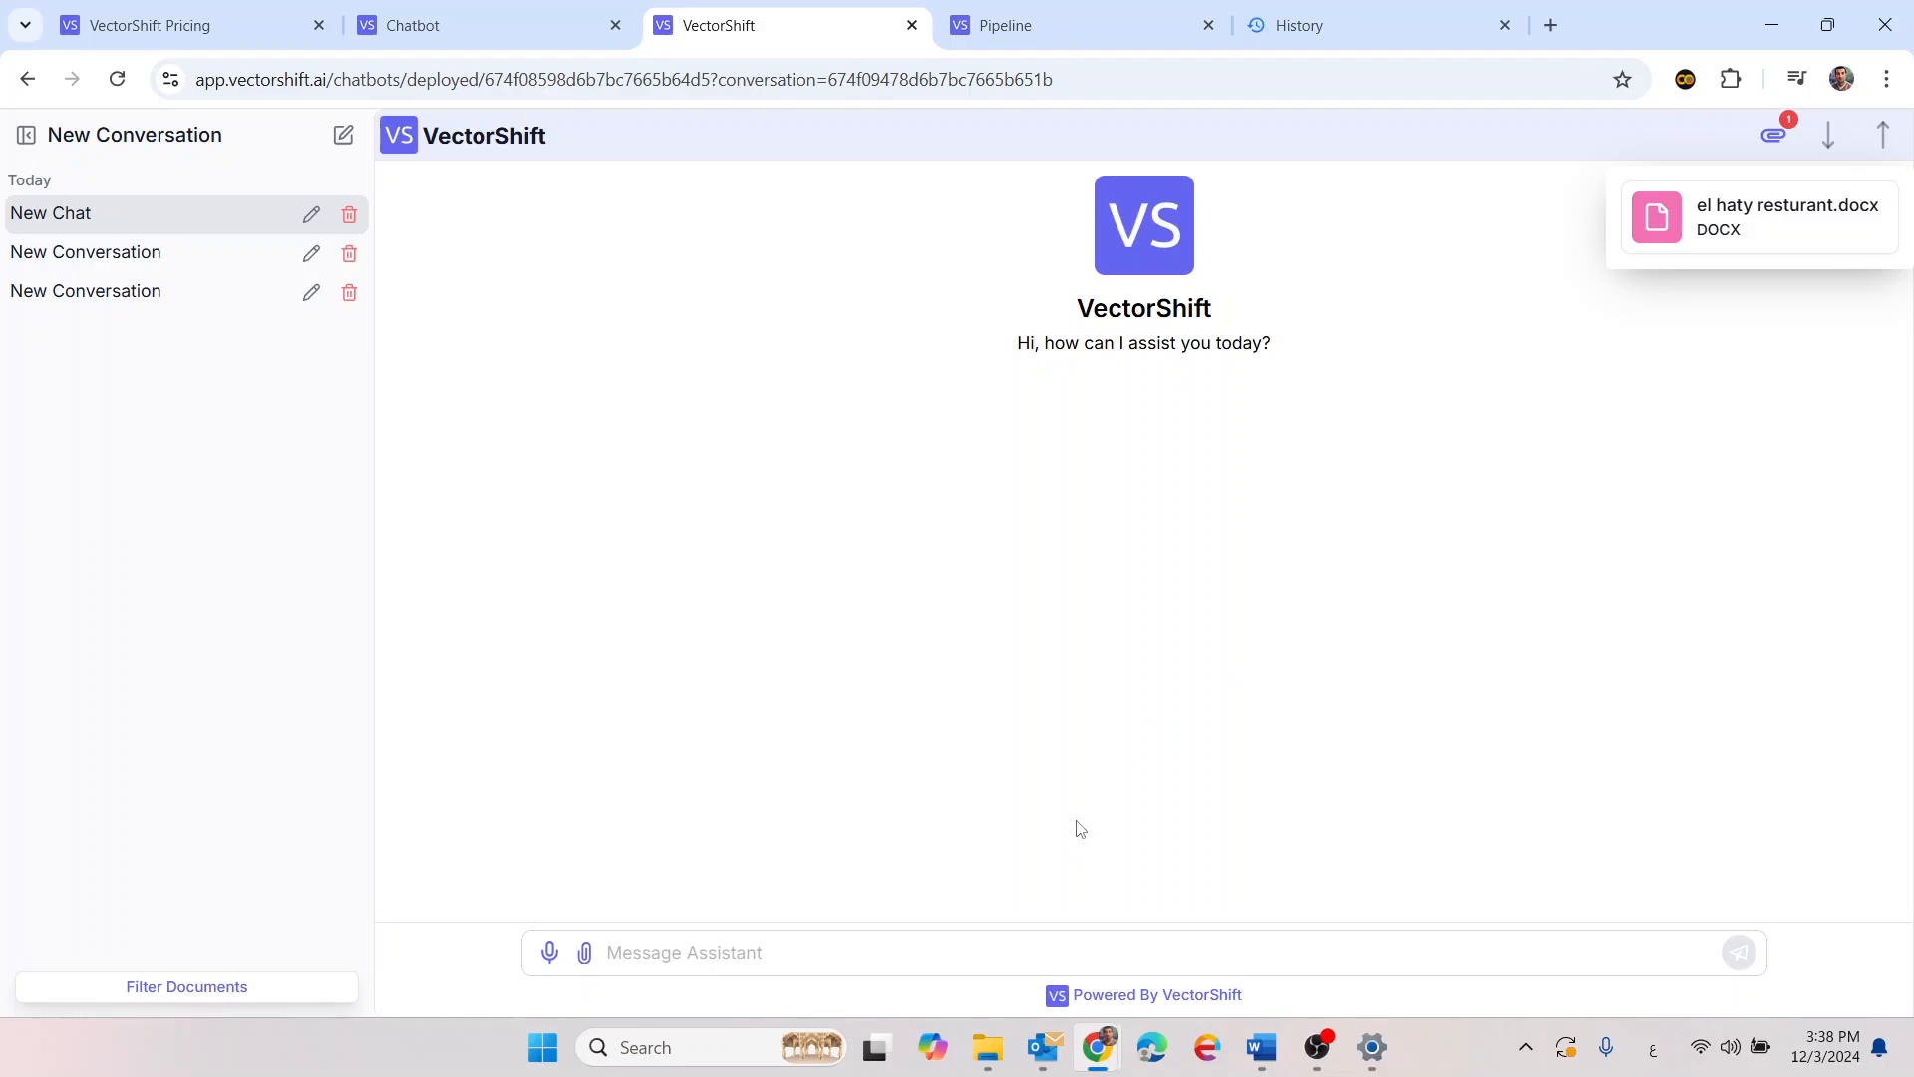
pyautogui.click(1198, 965)
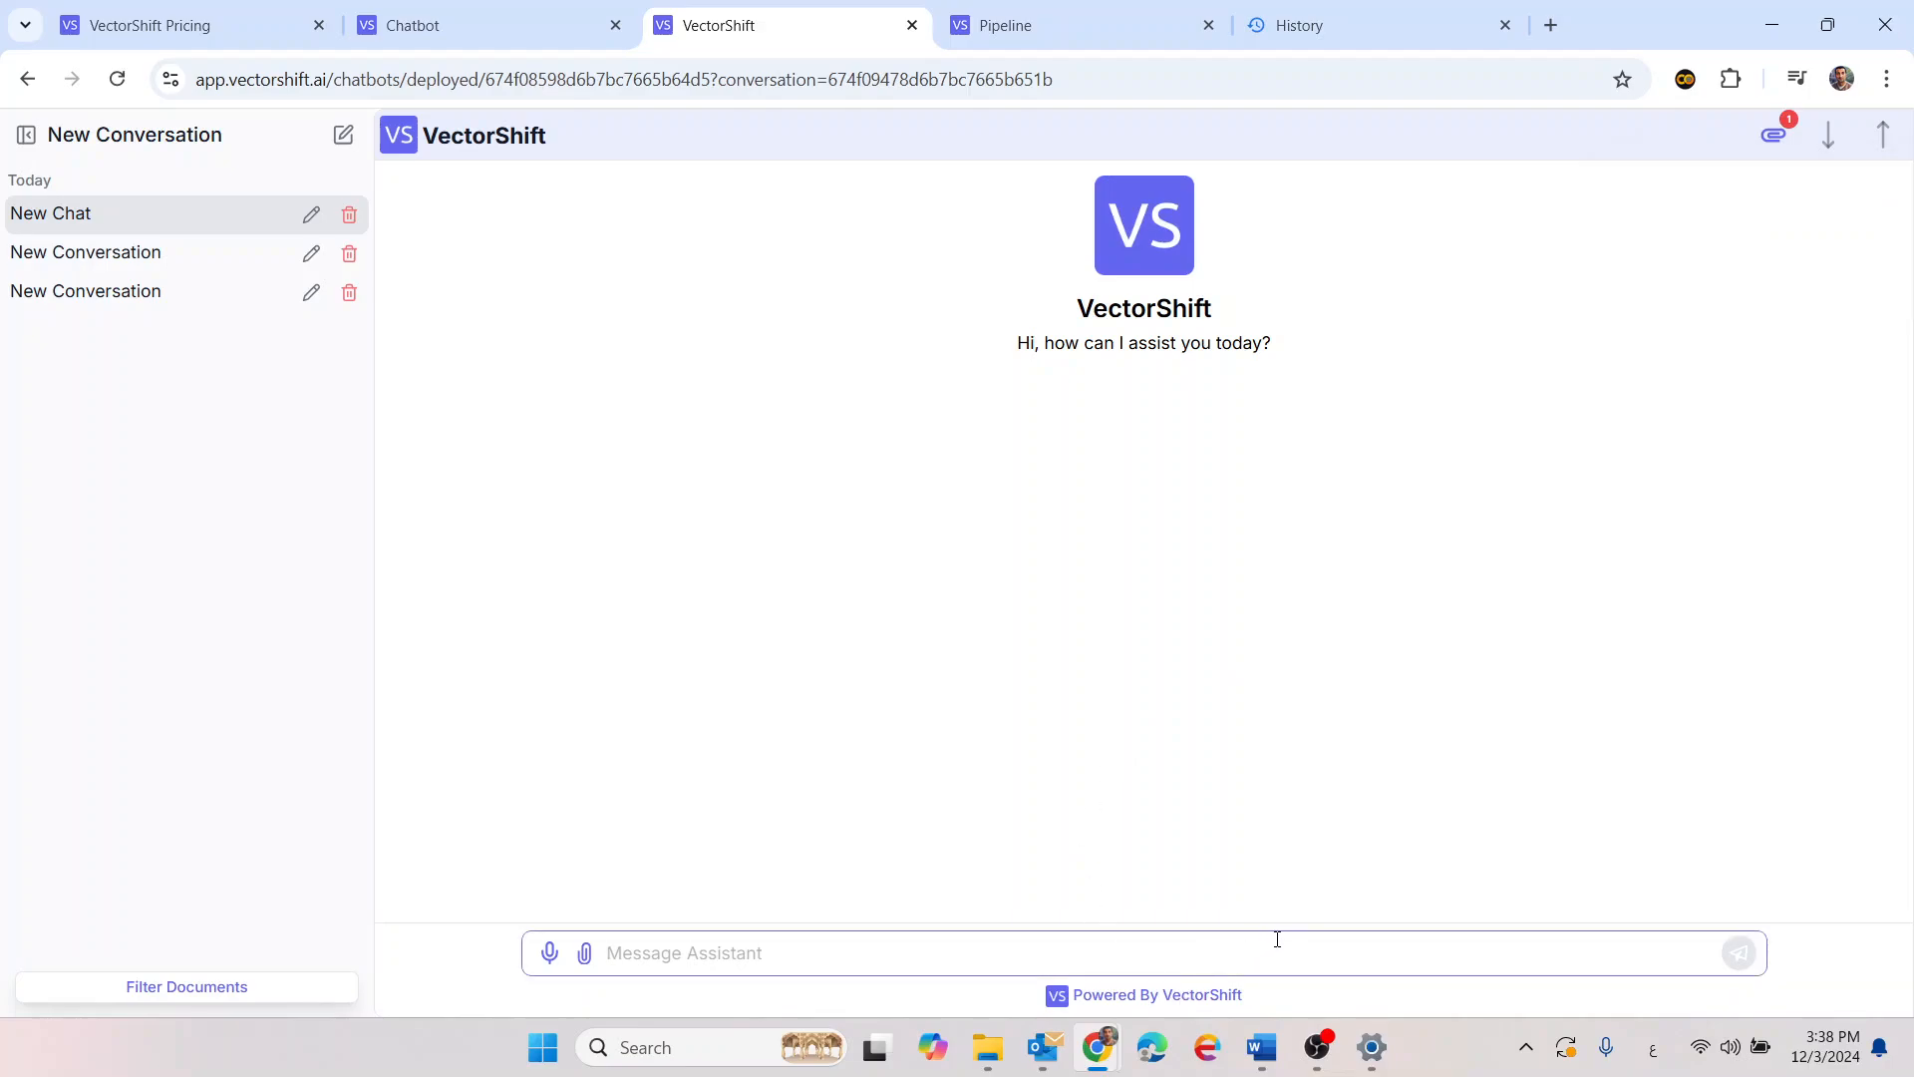
pyautogui.write('سع')
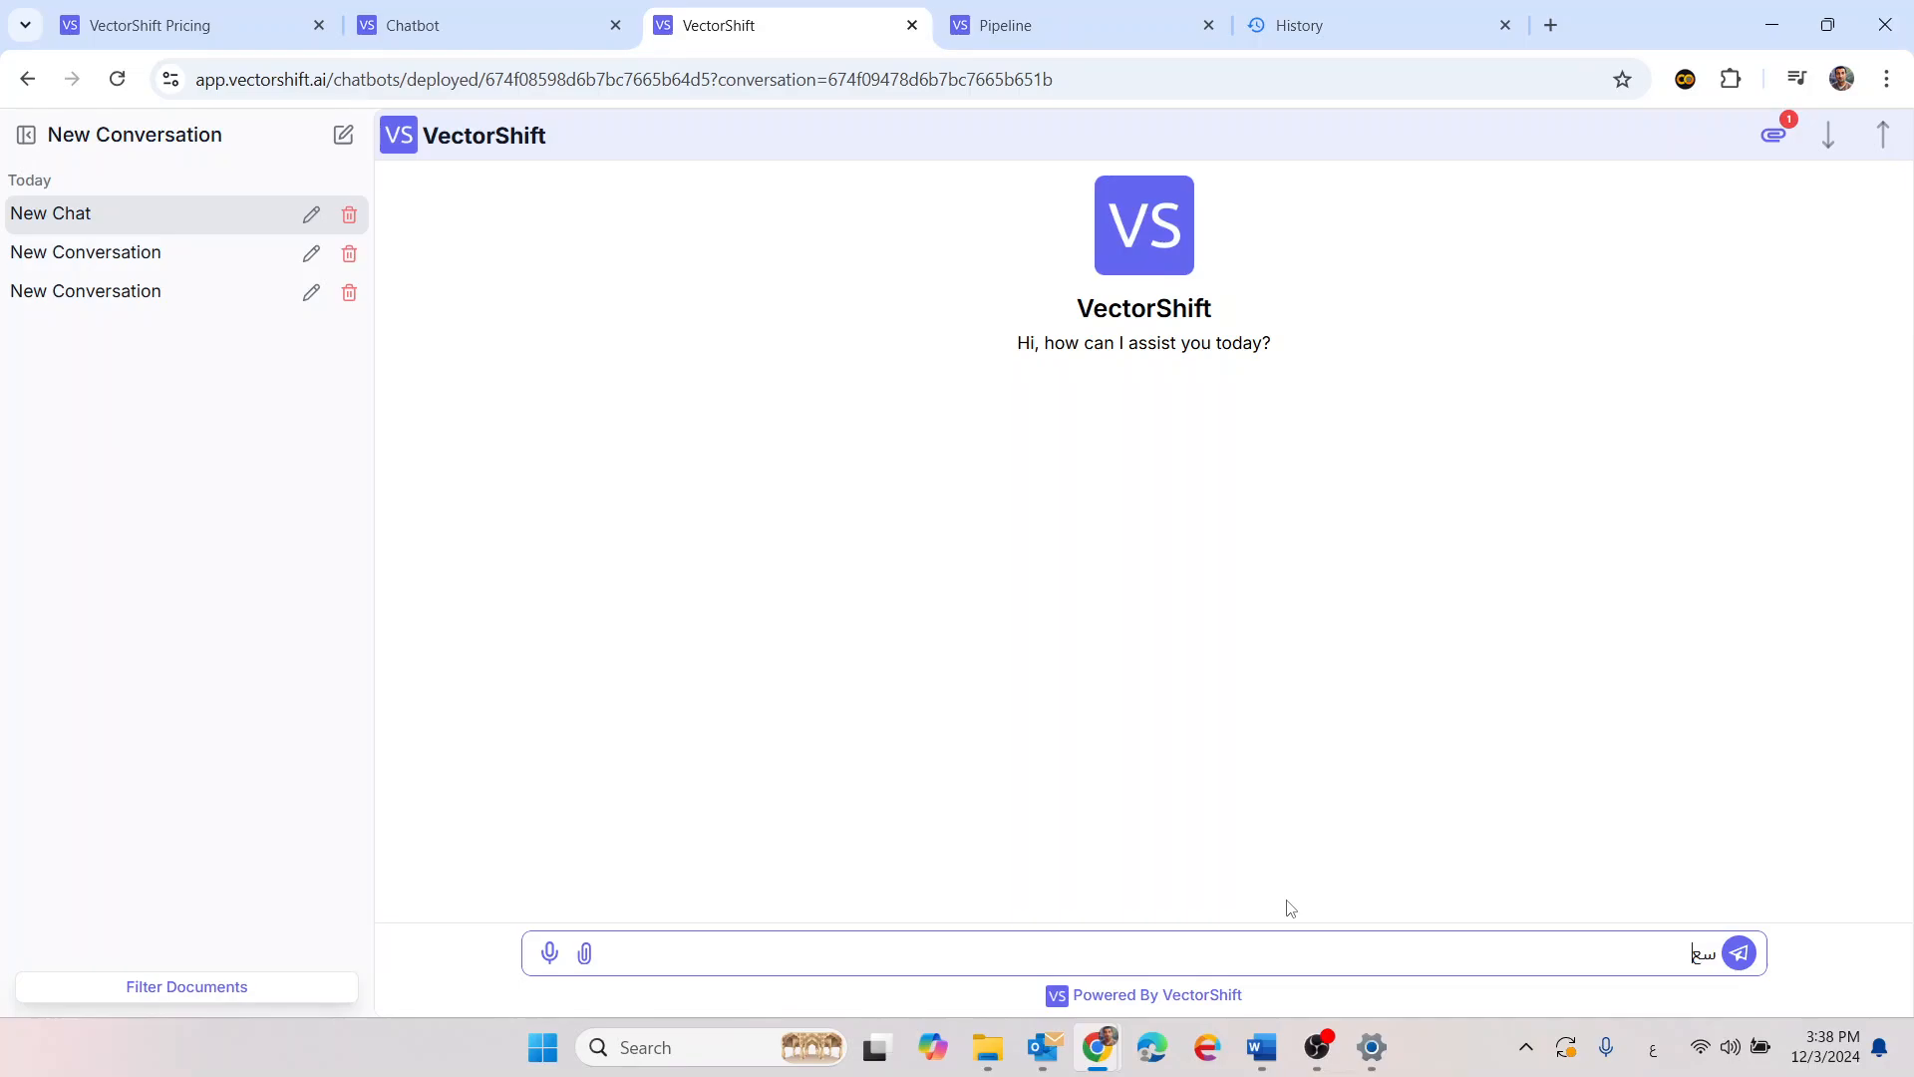
pyautogui.write('ر الشاي بالنعناع')
pyautogui.click(1262, 1046)
pyautogui.scroll(2, 1409, 514)
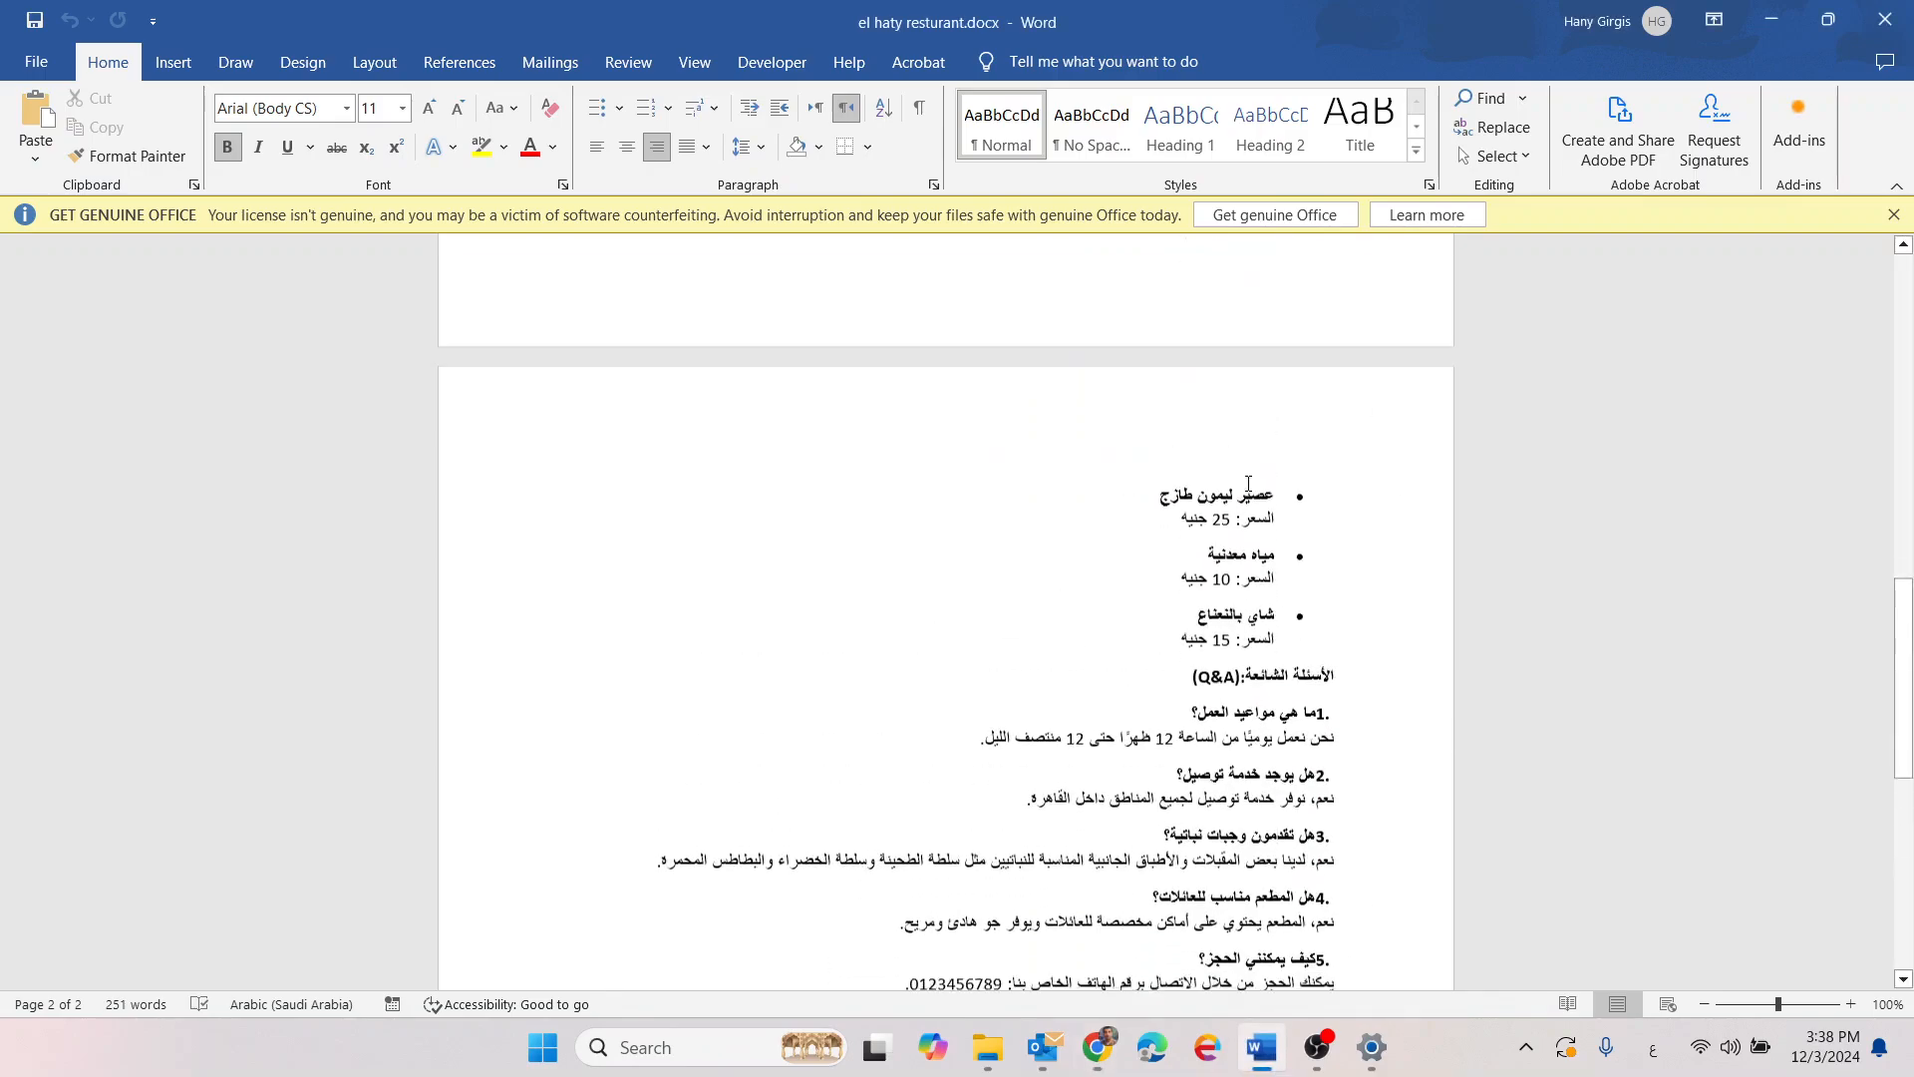
pyautogui.hotkey('alt', 'Tab')
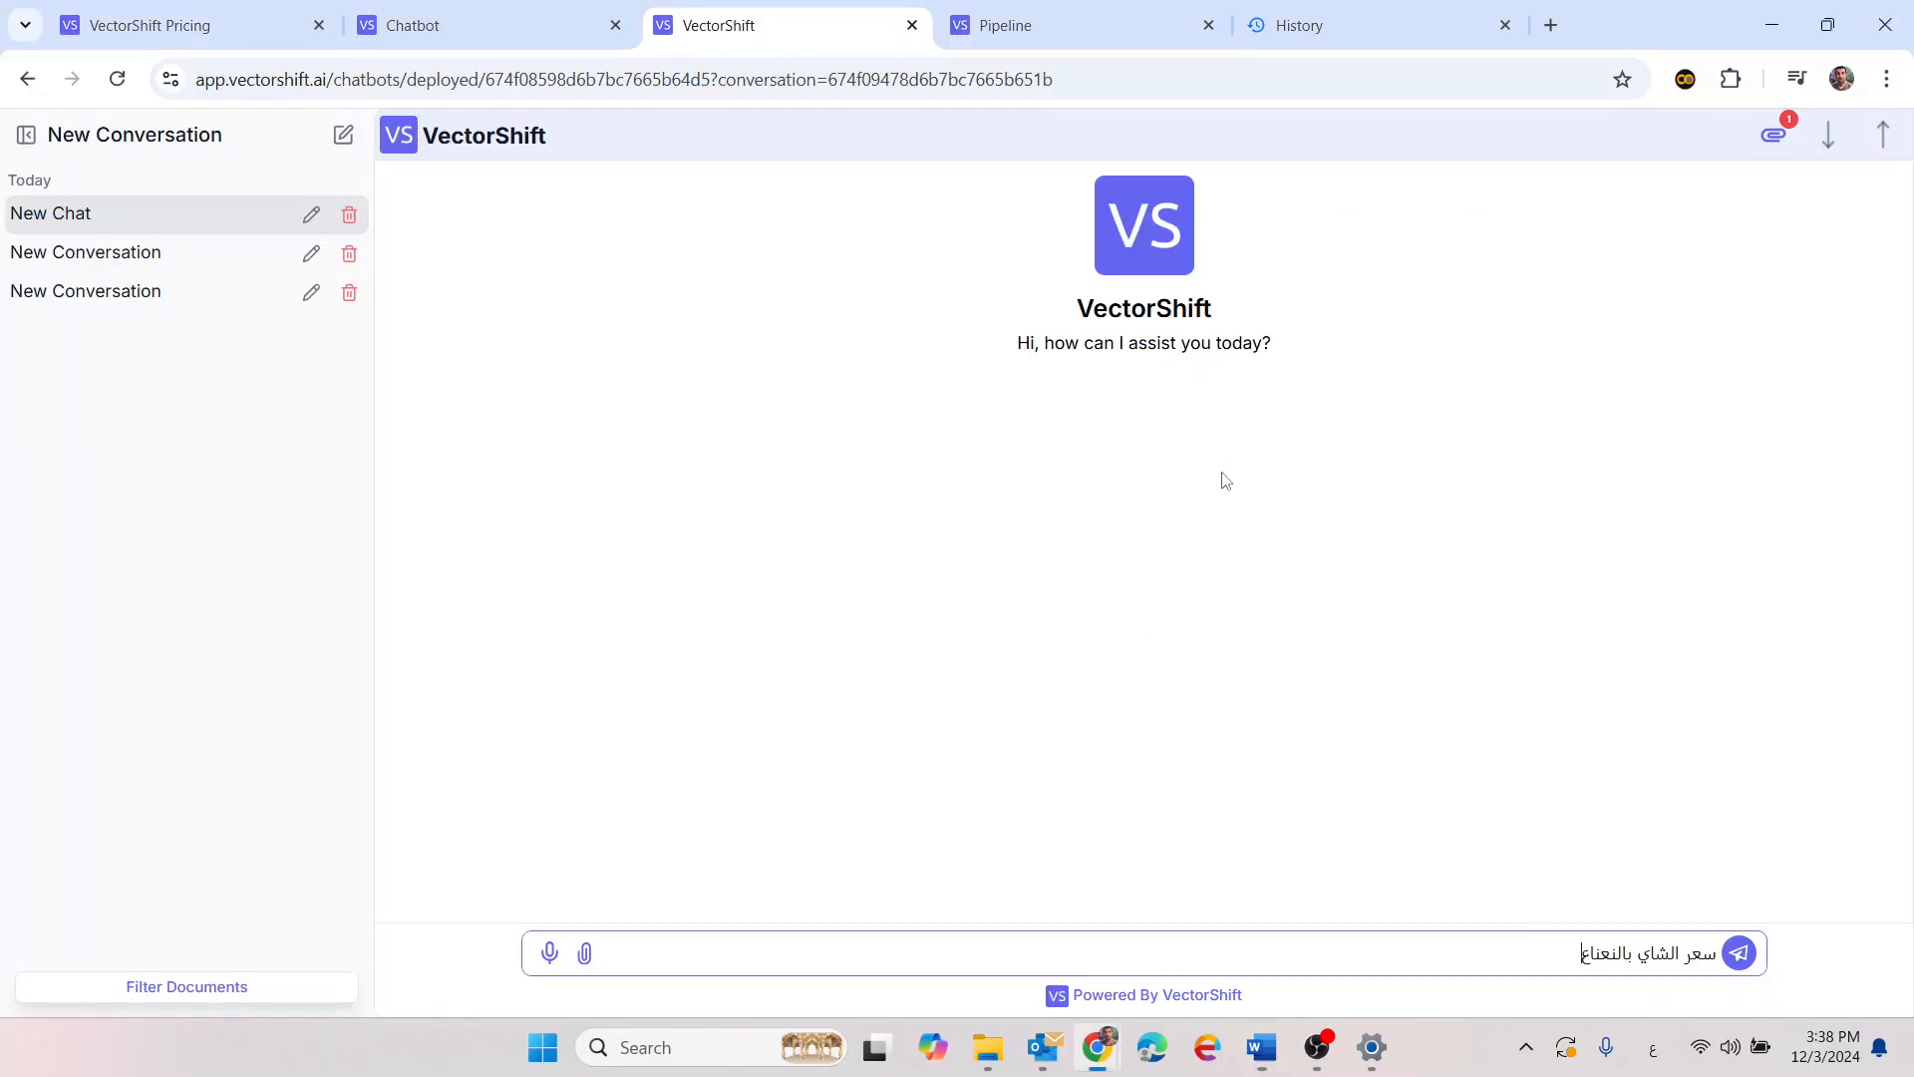
pyautogui.press('Return')
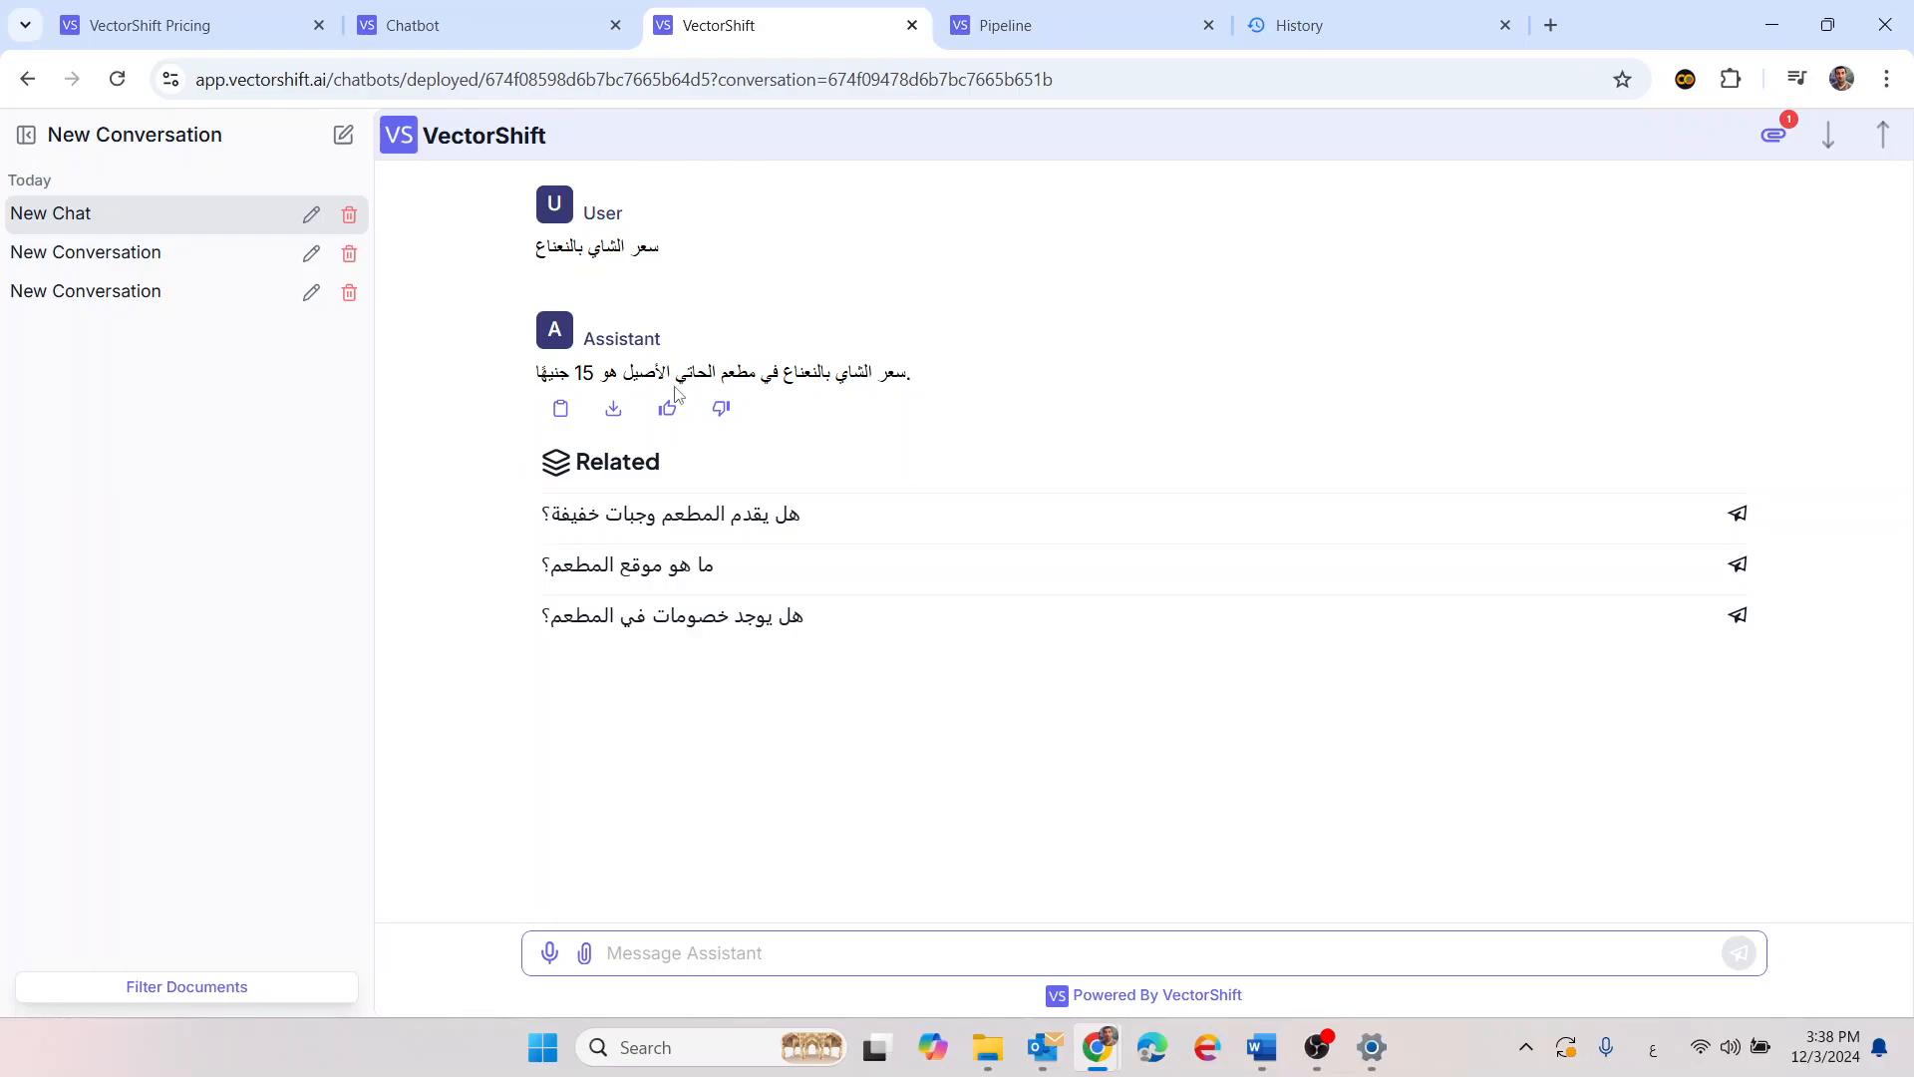
# Leave the export page and open "Untitled Pipeline copy" from the pipelines list, with its LLM node in view
pyautogui.click(528, 22)
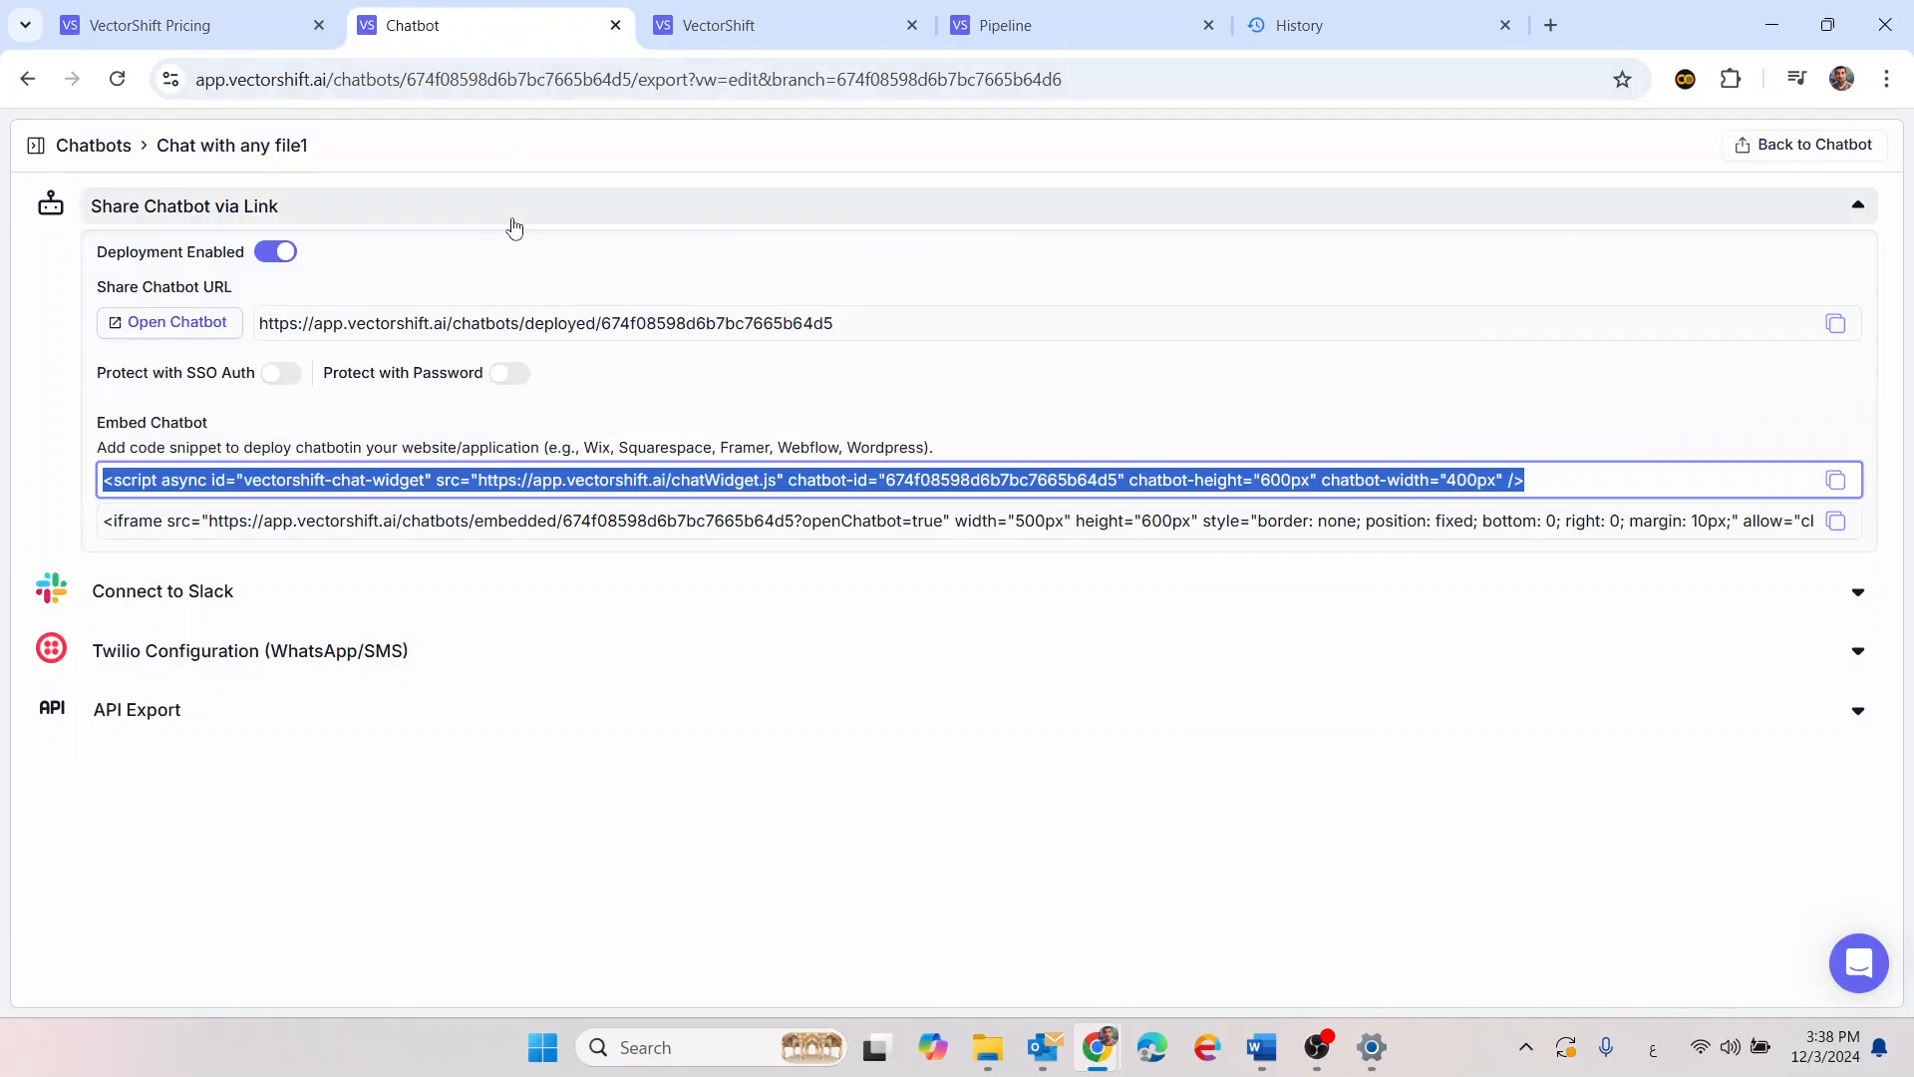
pyautogui.click(127, 154)
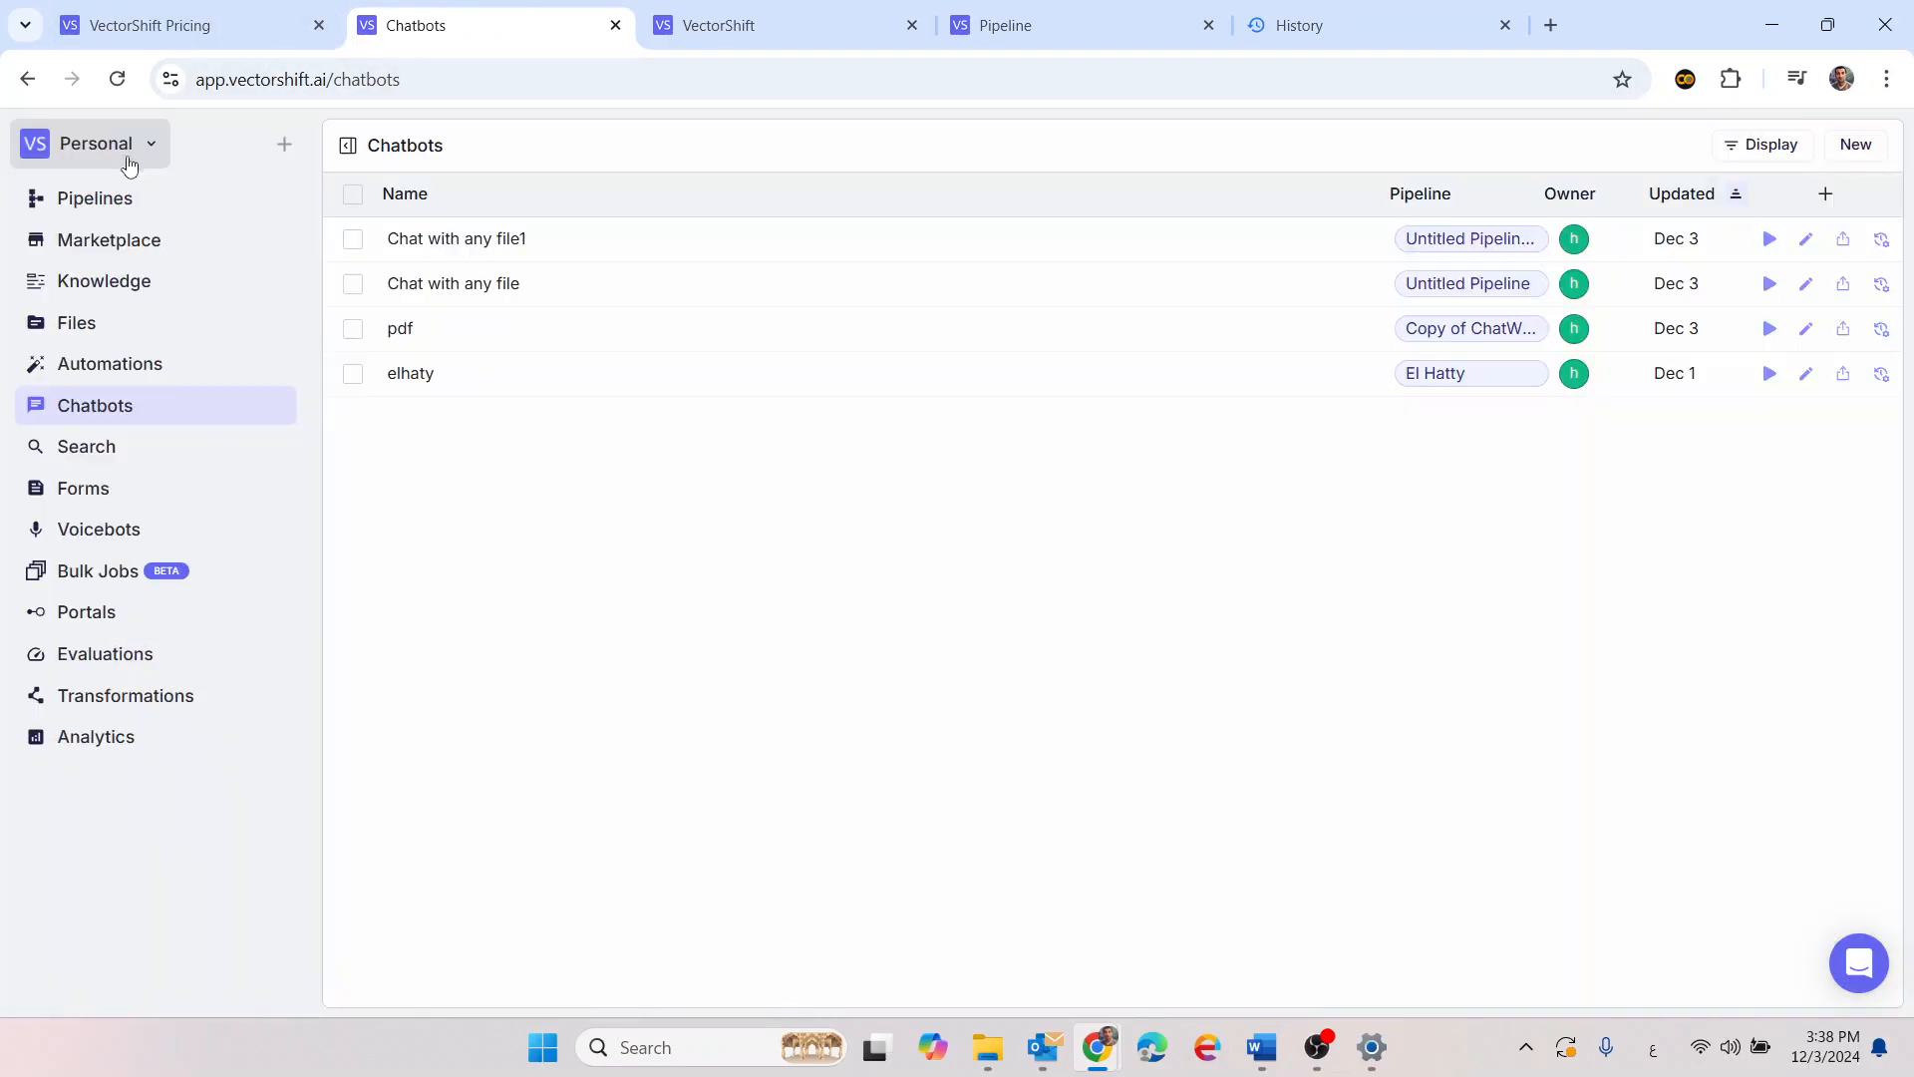
pyautogui.click(795, 239)
pyautogui.click(174, 199)
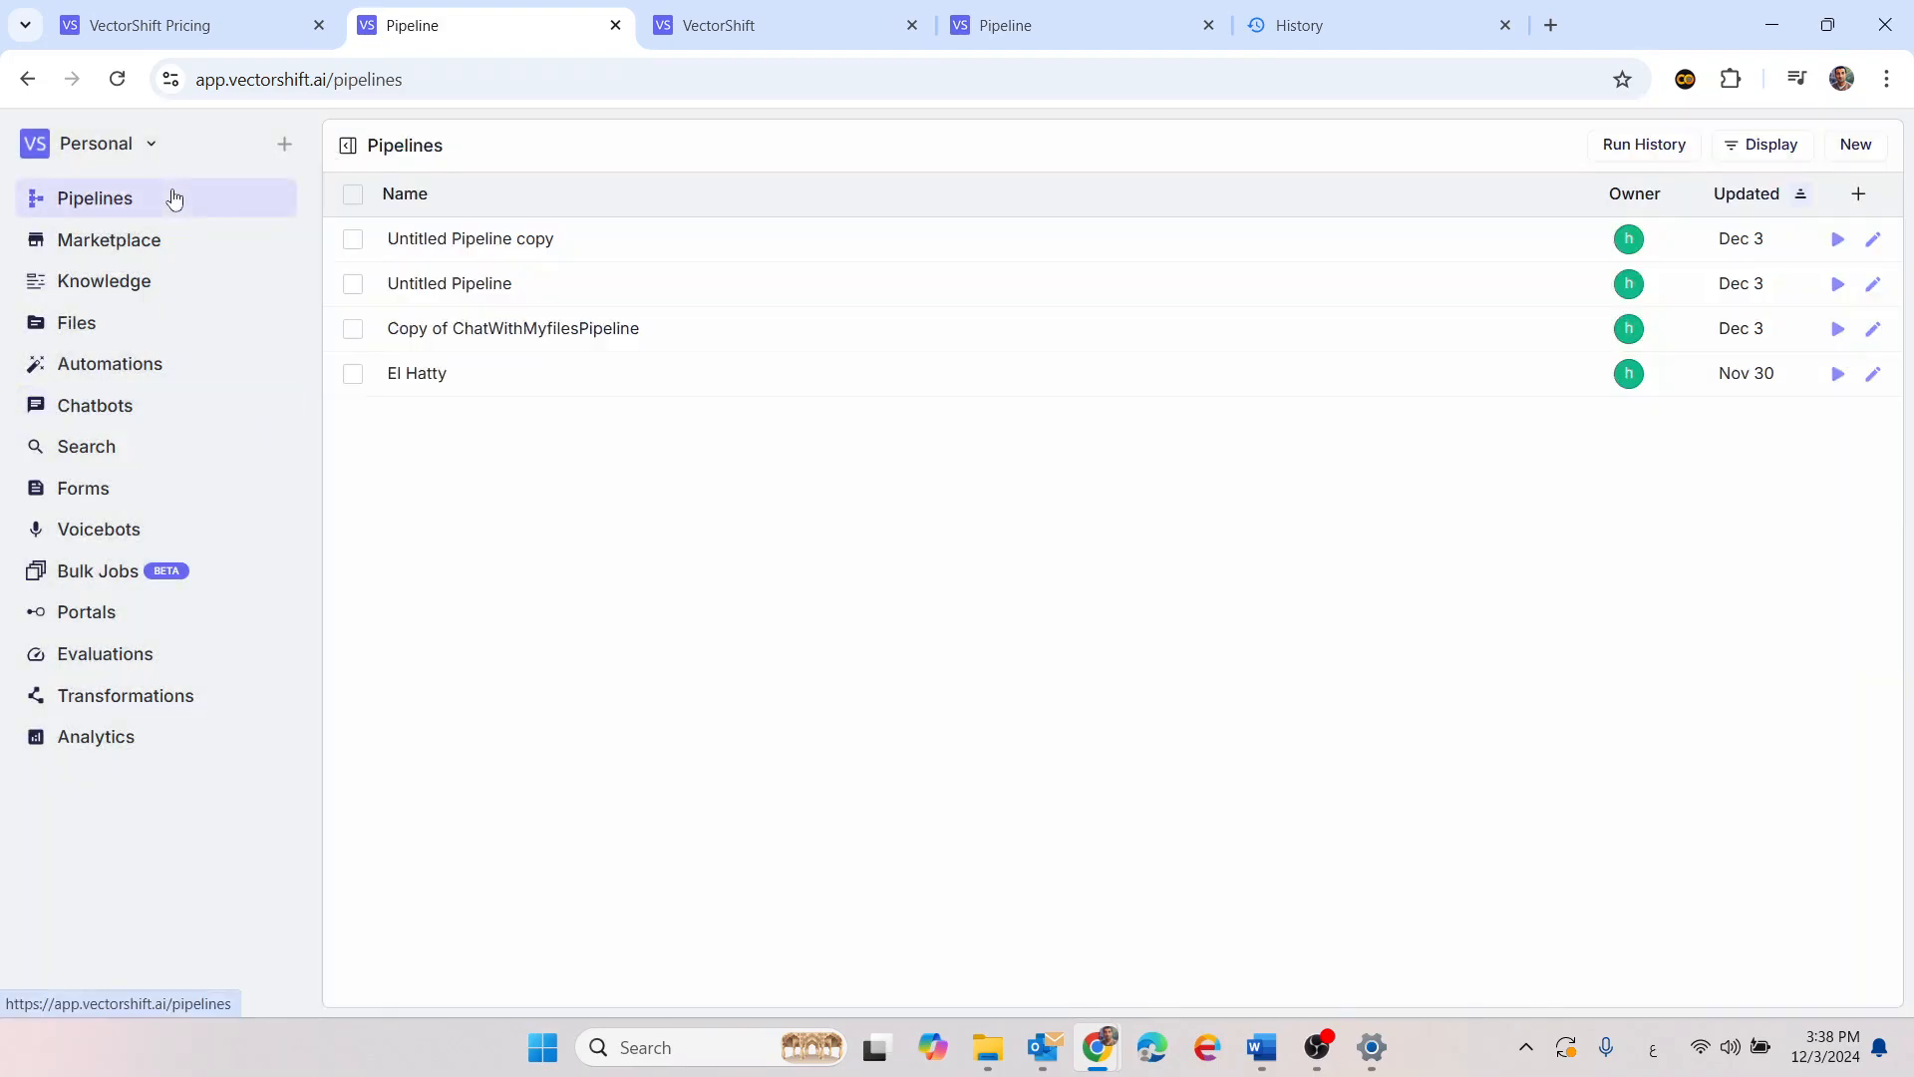
pyautogui.click(758, 240)
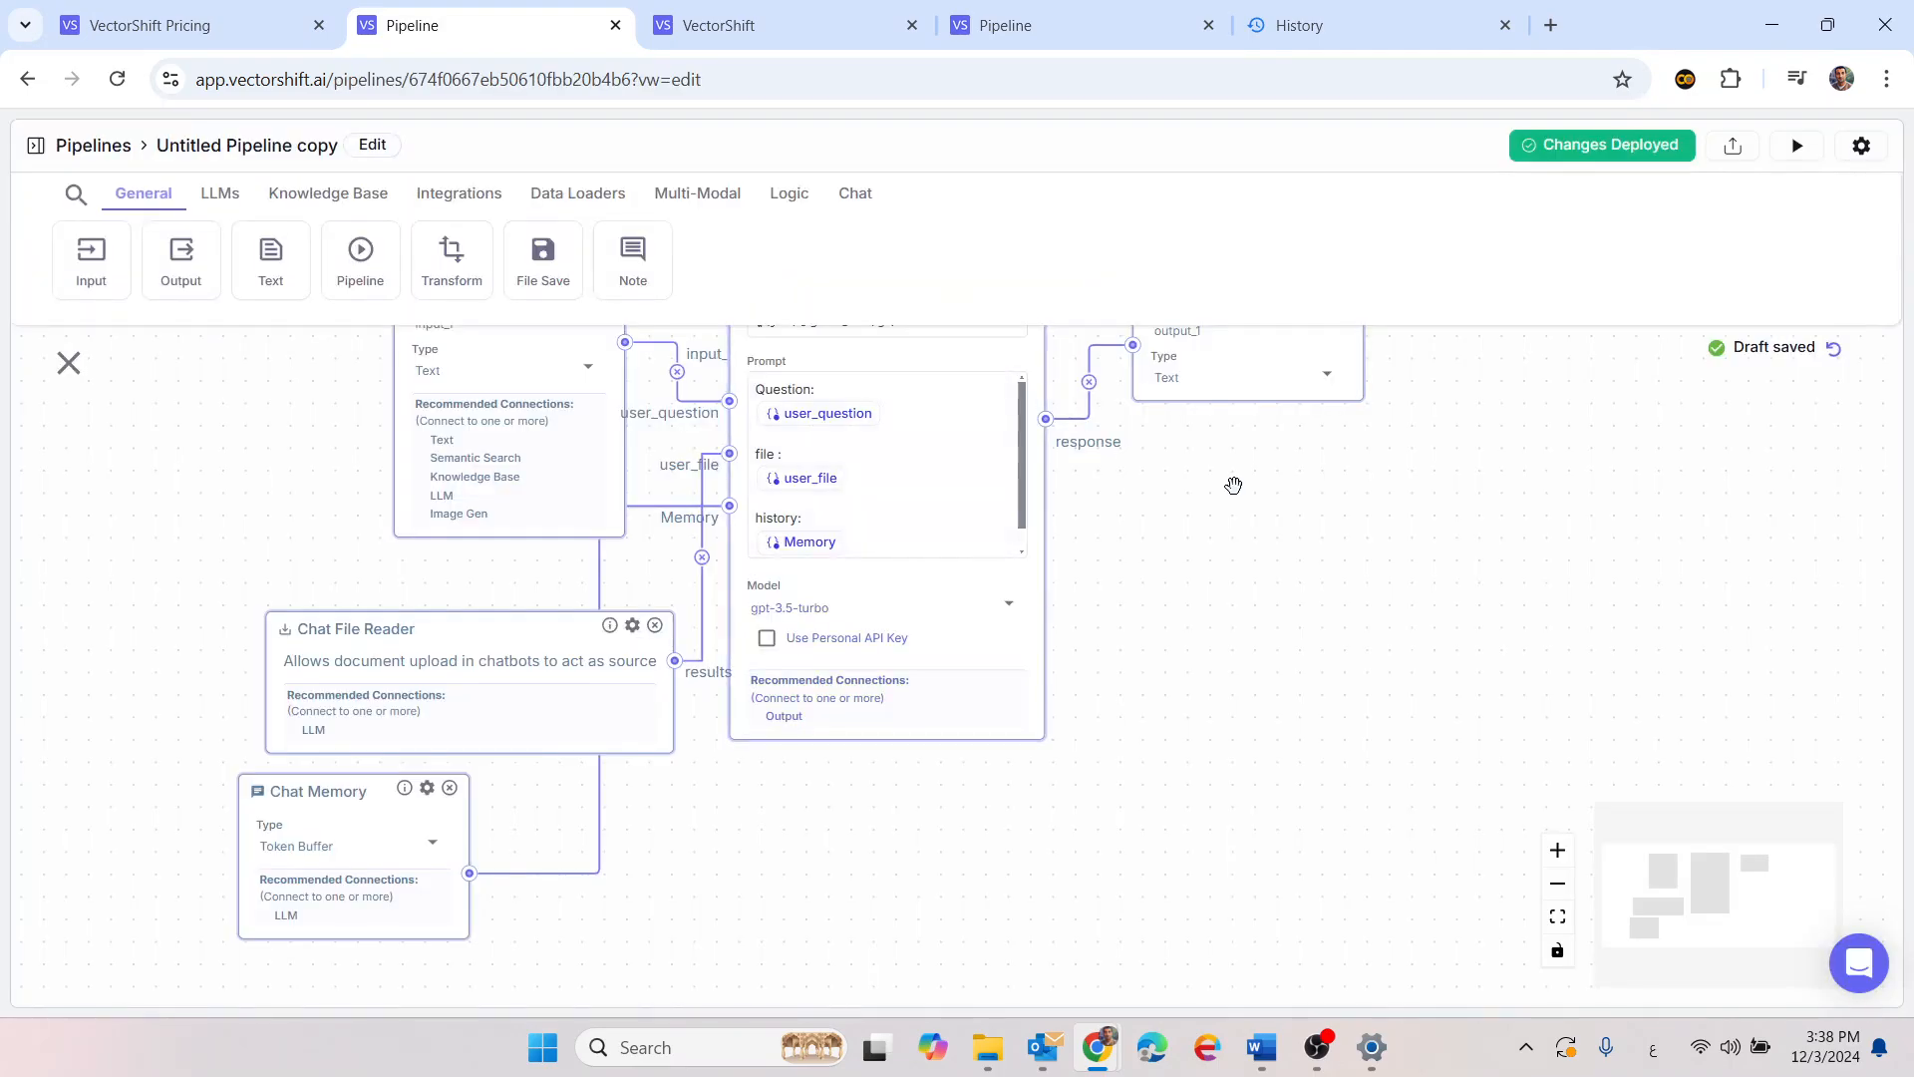
pyautogui.moveTo(1233, 485); pyautogui.dragTo(1277, 794)
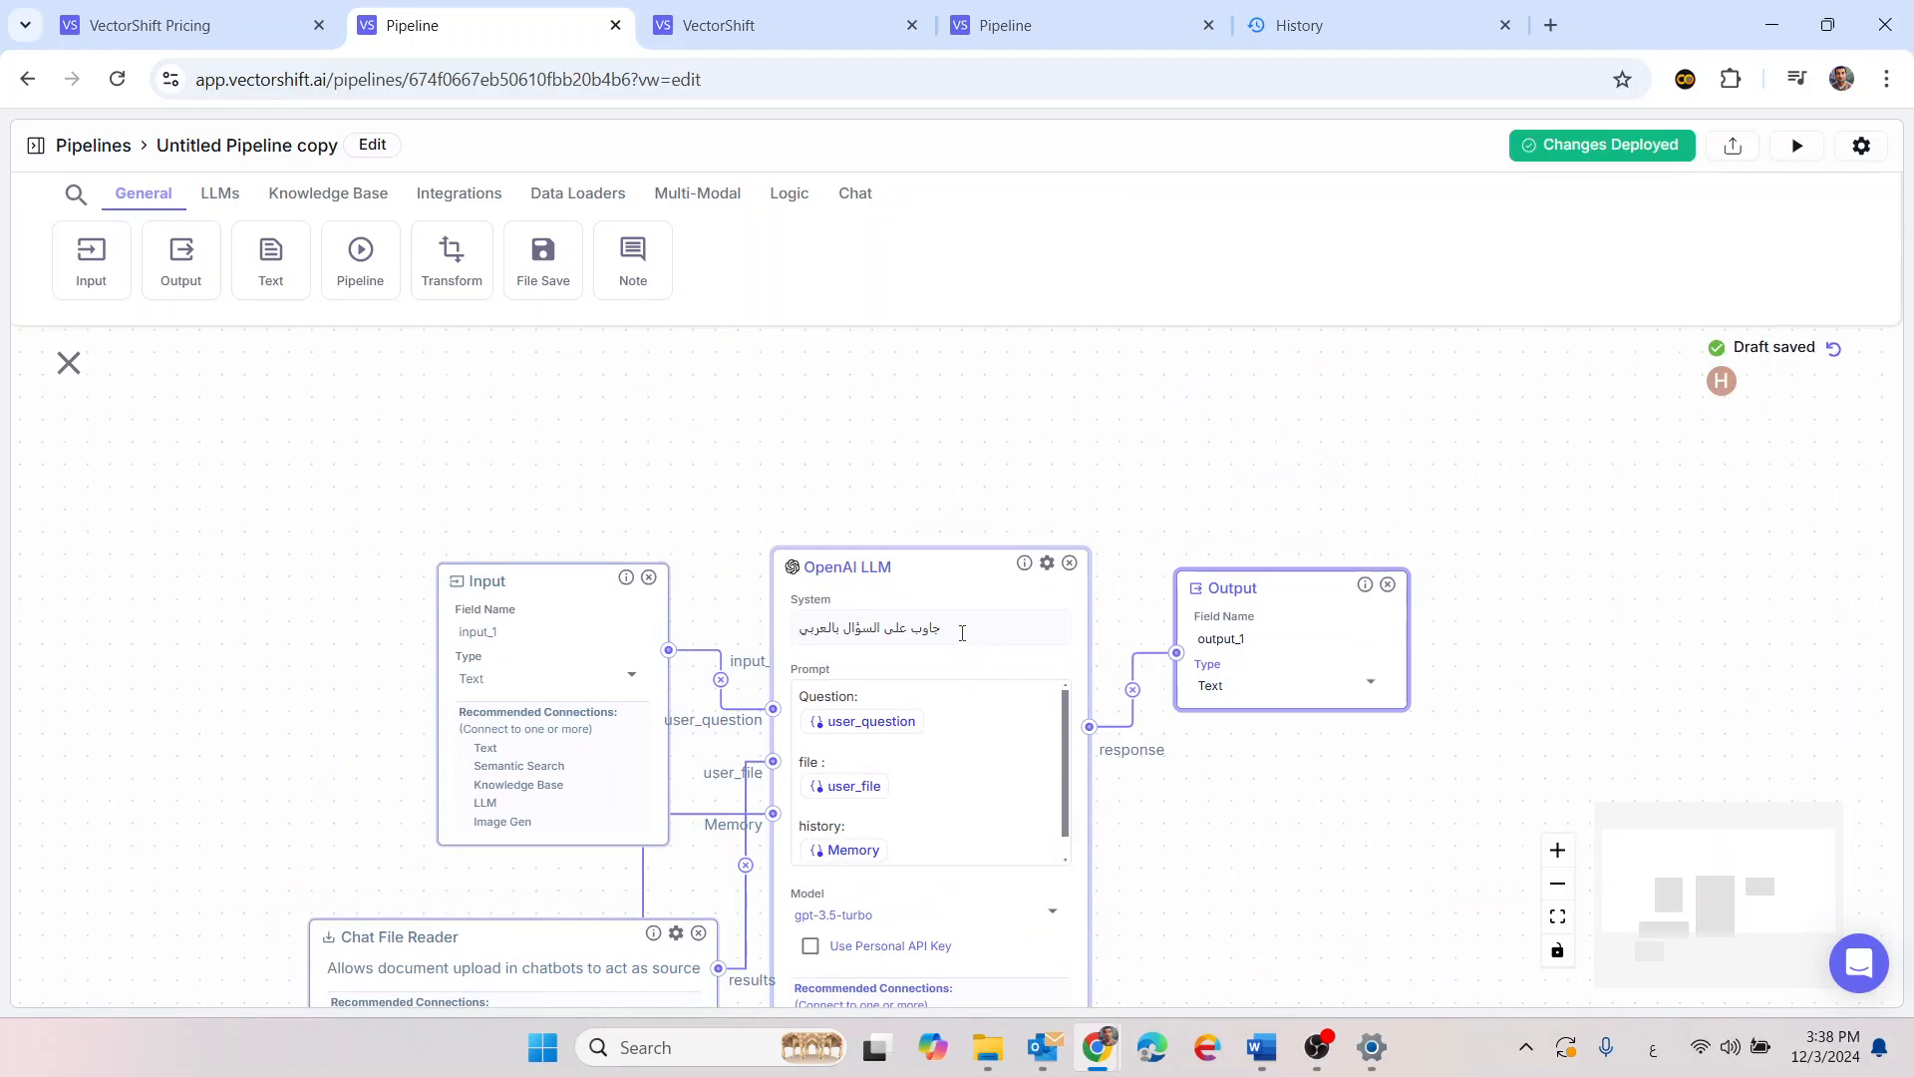
# Add the line "من واقع الملف المعطي اليك و اذا لم تعرف الاجابة قل لا اعرف" to the OpenAI LLM's System instructions
pyautogui.click(983, 623)
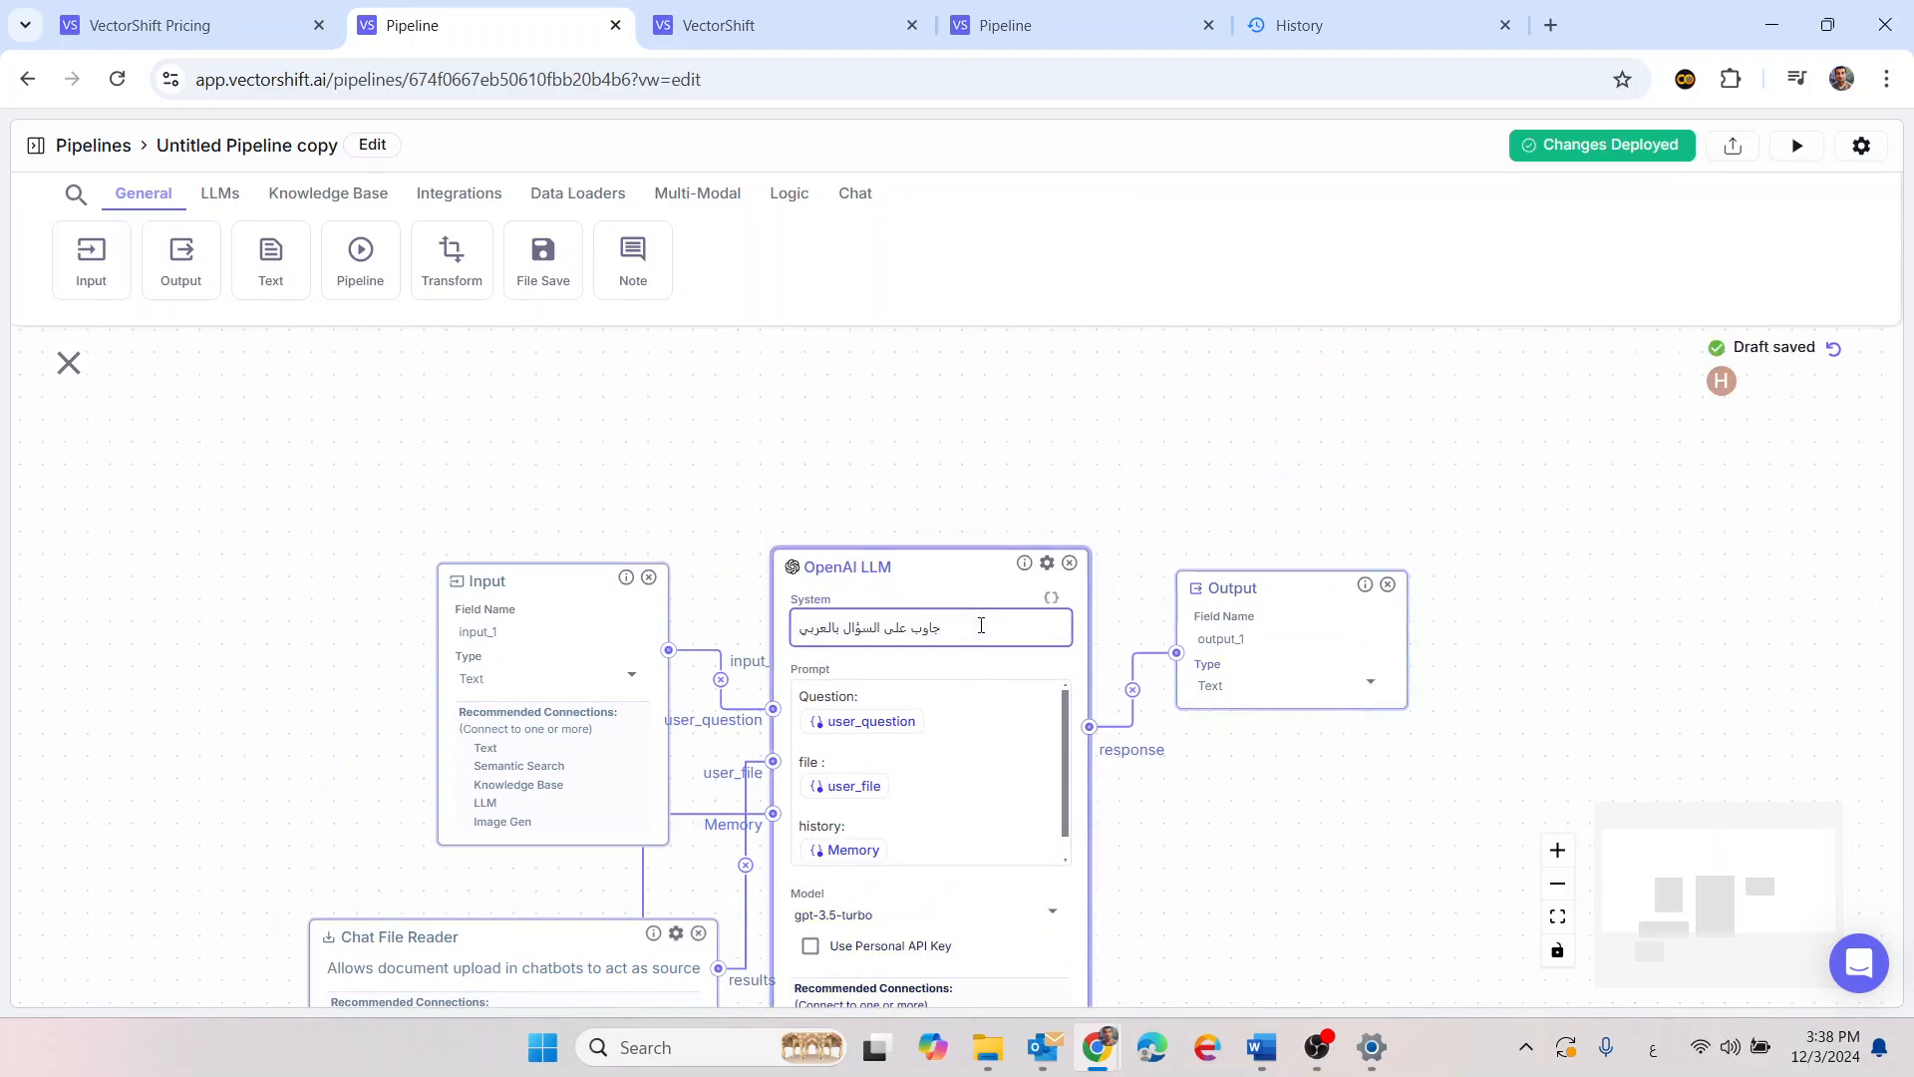
pyautogui.press('Return')
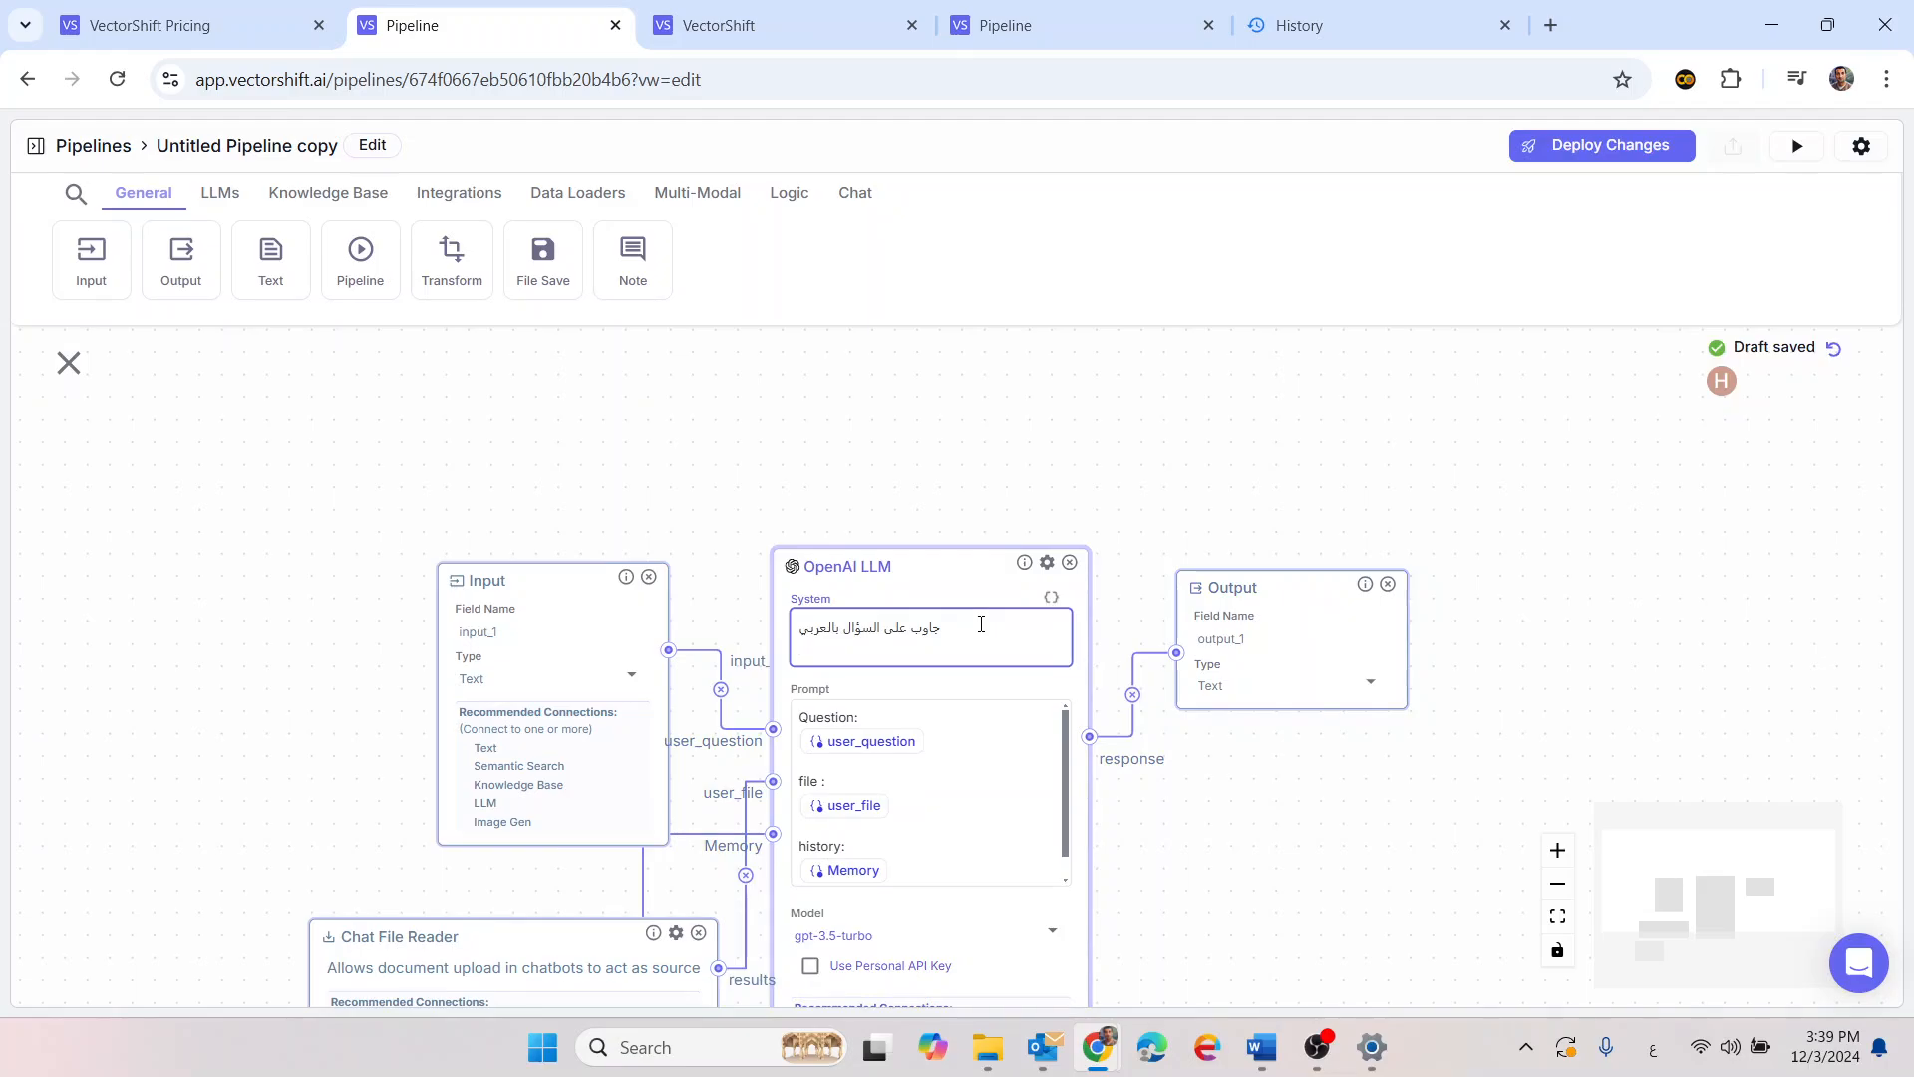
pyautogui.write('من واقع الملف المعطي اليك و اذا لم تعرف الاجابة قل لا اعرف')
pyautogui.scroll(5, 923, 586)
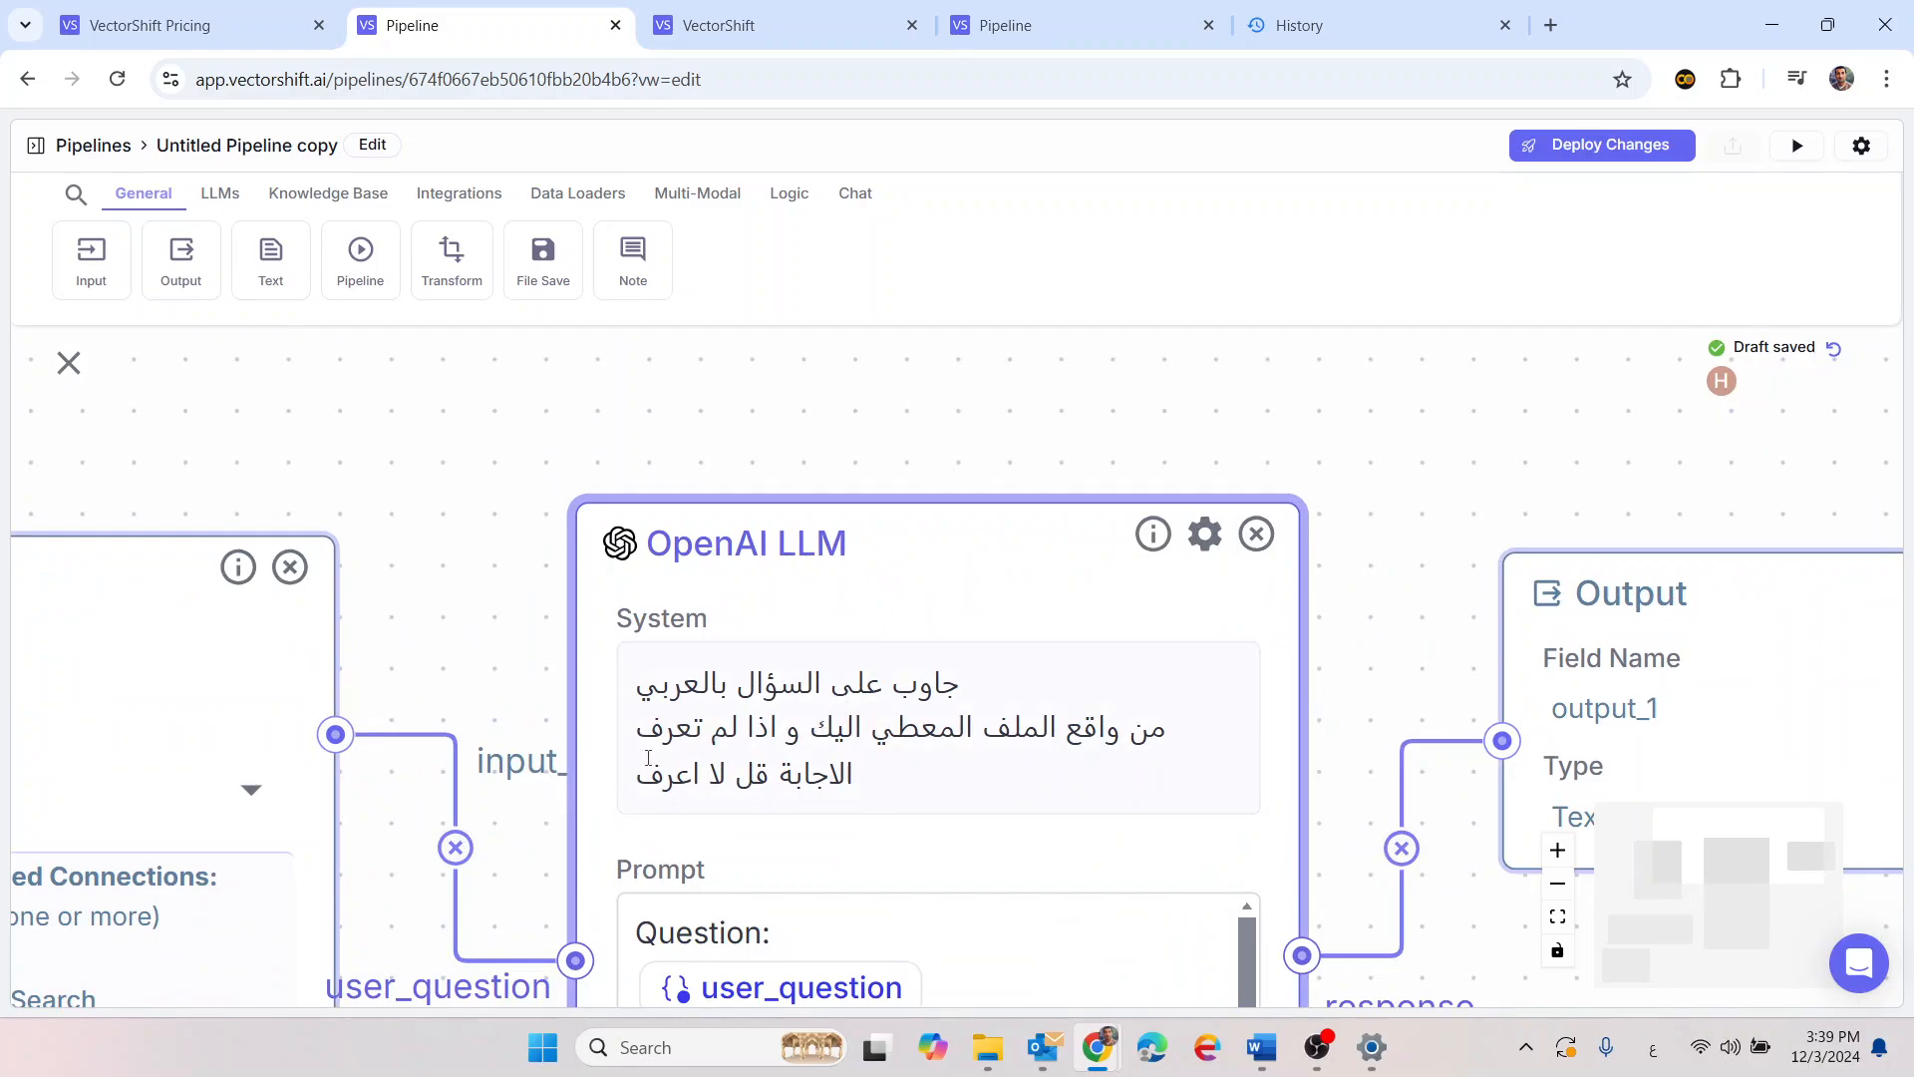
pyautogui.scroll(-5, 951, 418)
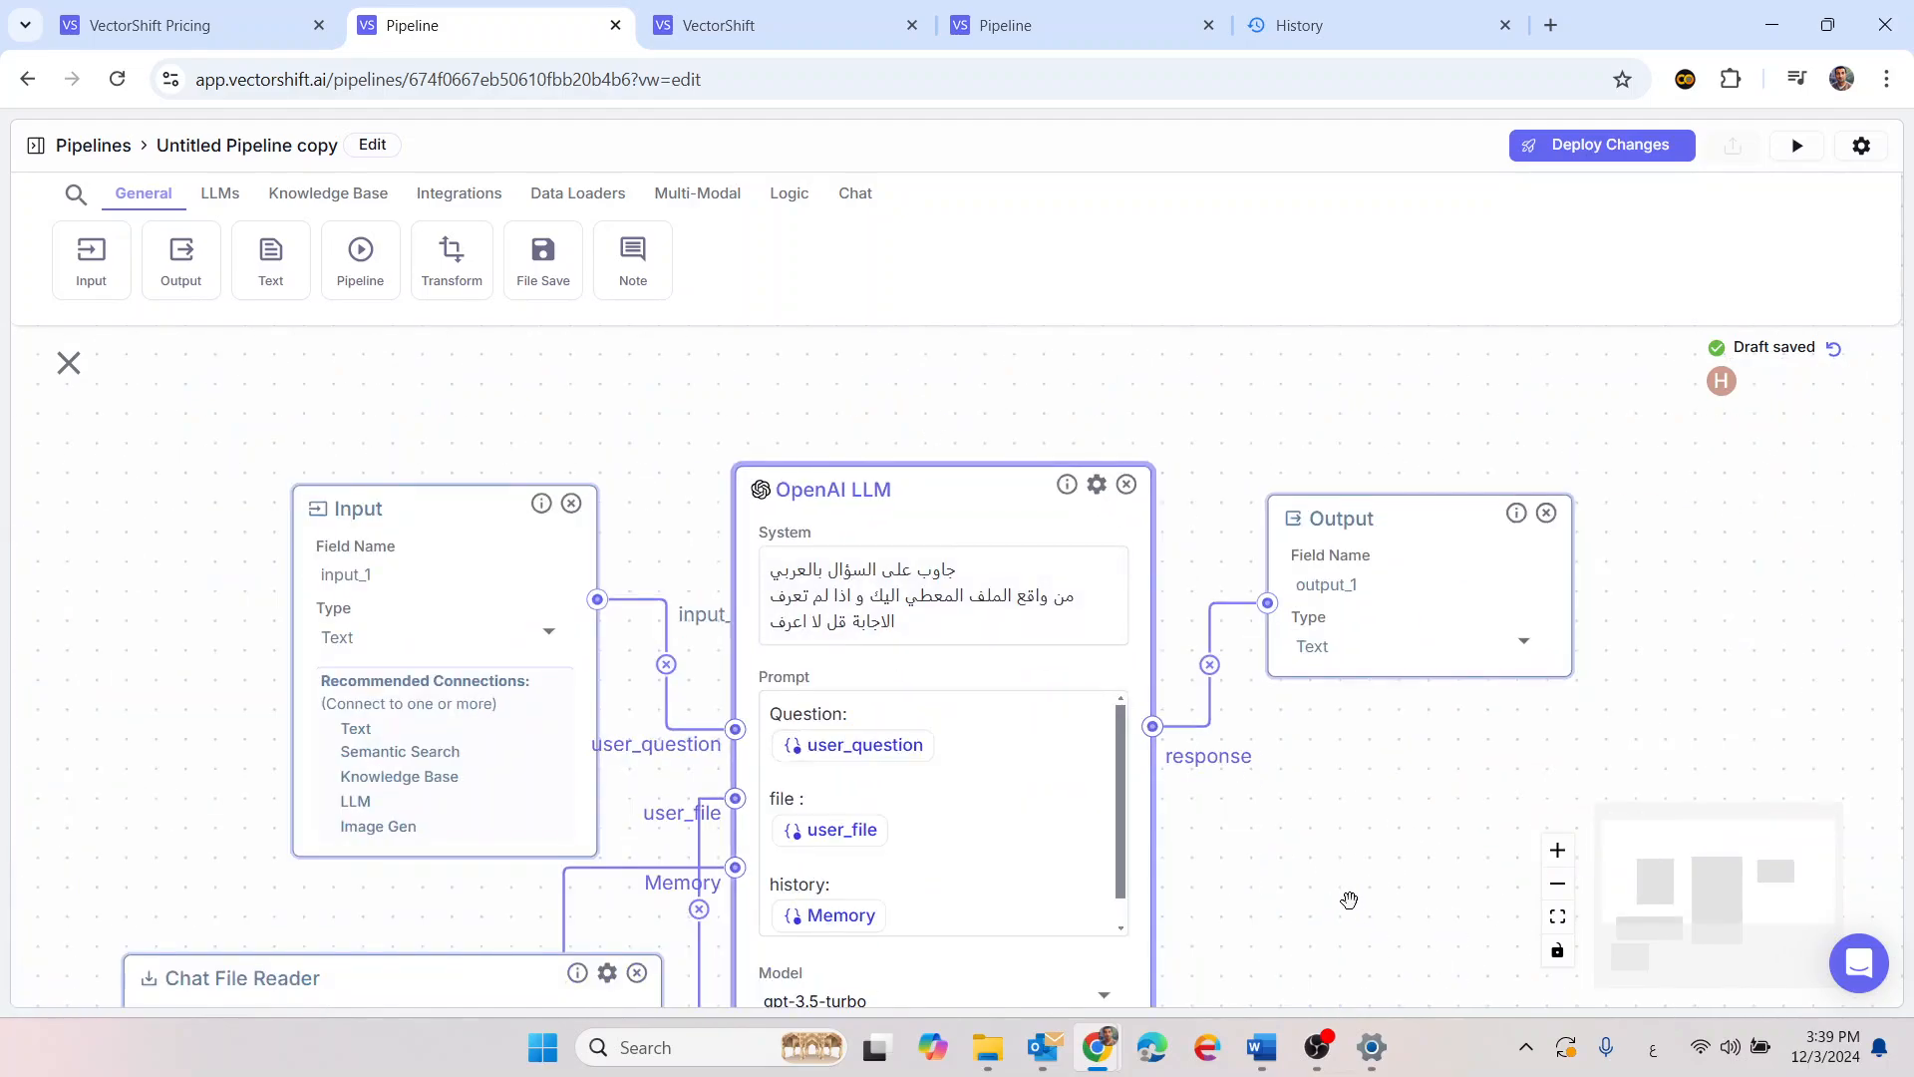
pyautogui.moveTo(1349, 900); pyautogui.dragTo(1336, 779)
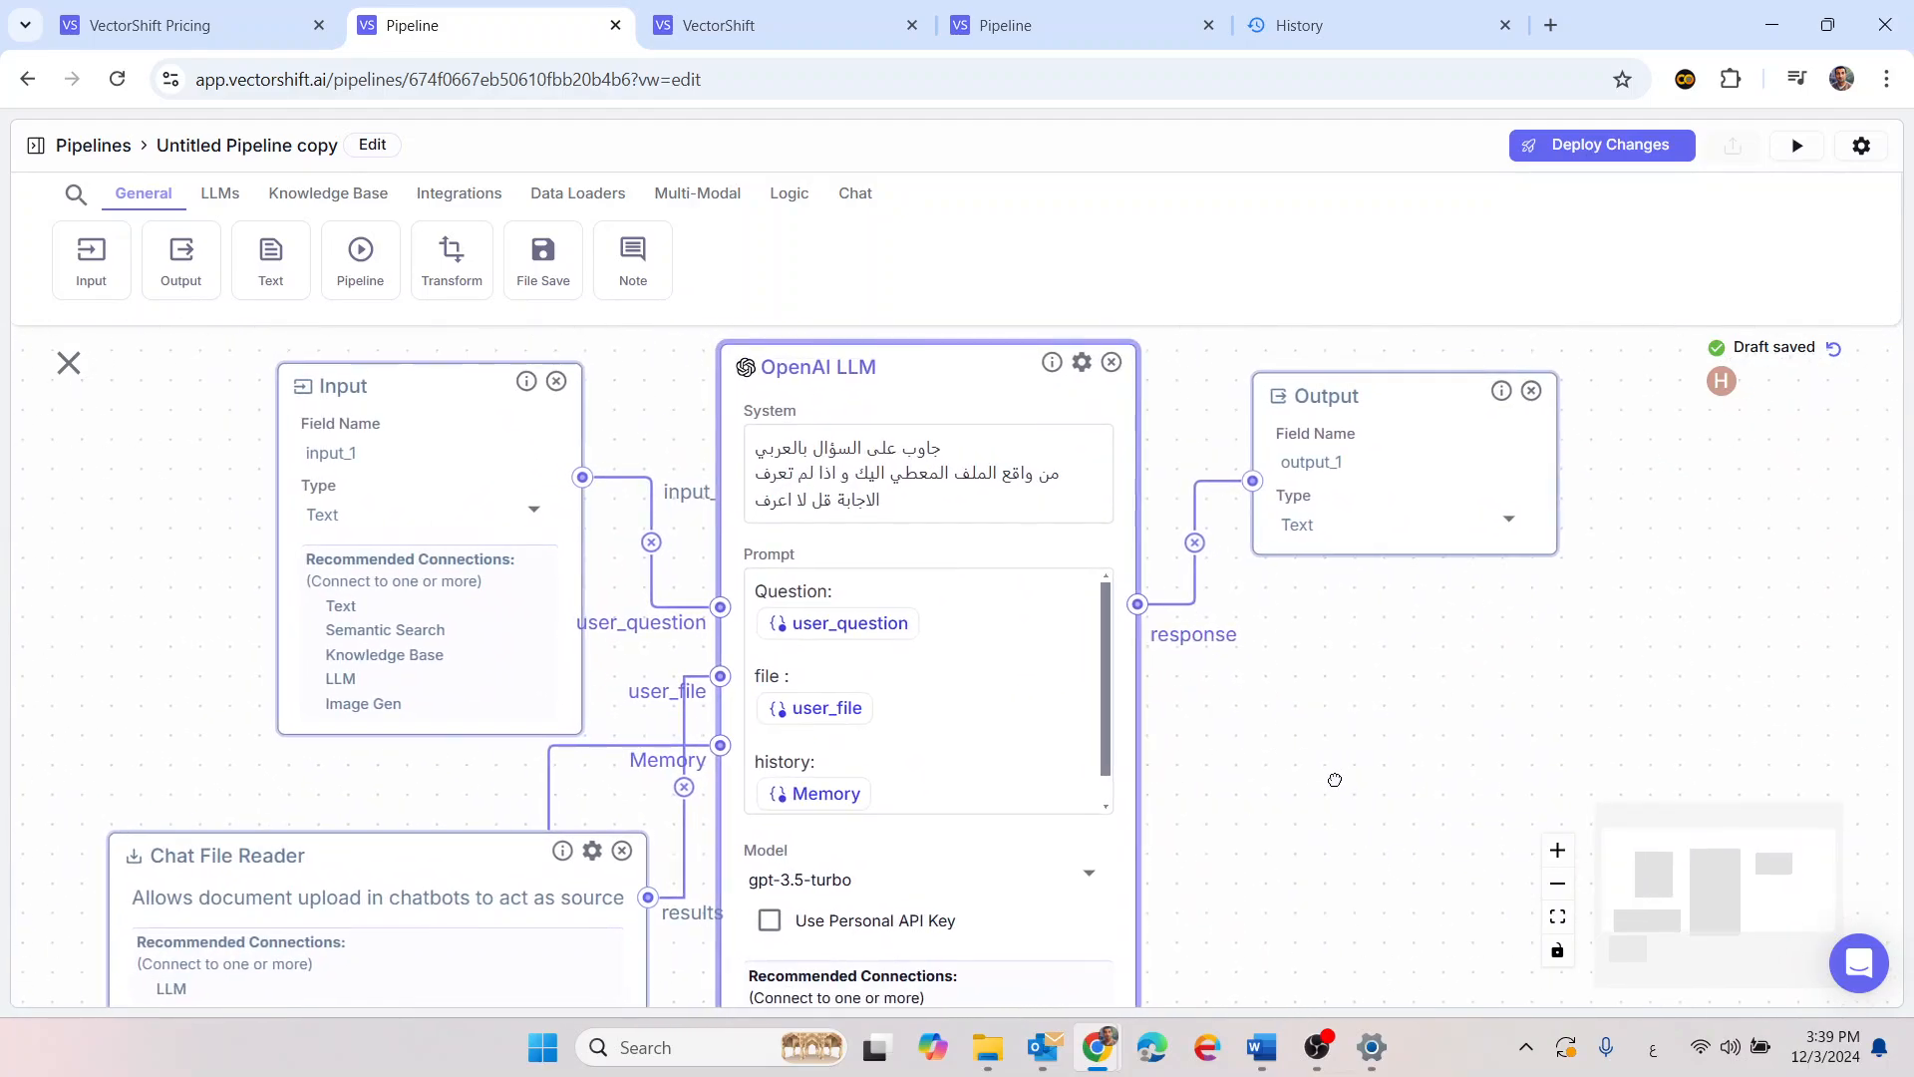
# Return to the deployed chatbot's conversation and select its full web address
pyautogui.click(910, 38)
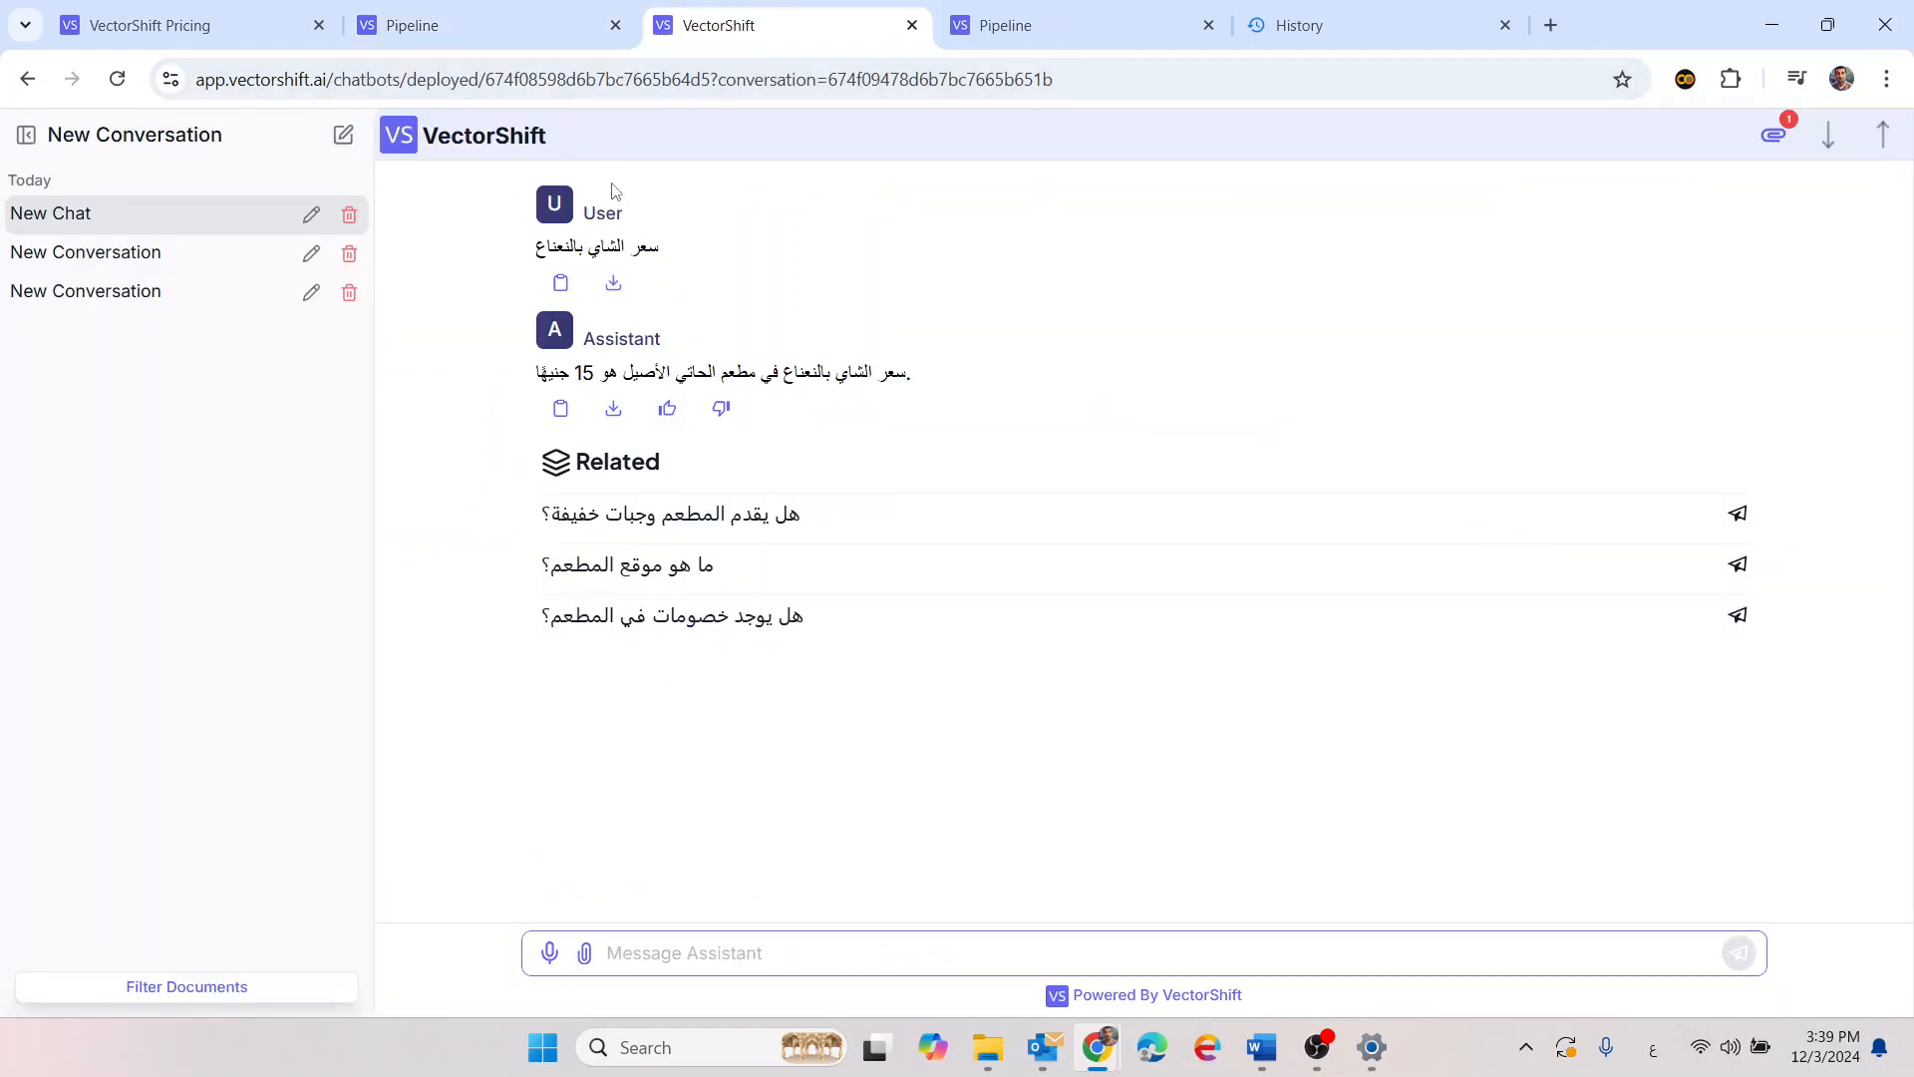
pyautogui.click(576, 78)
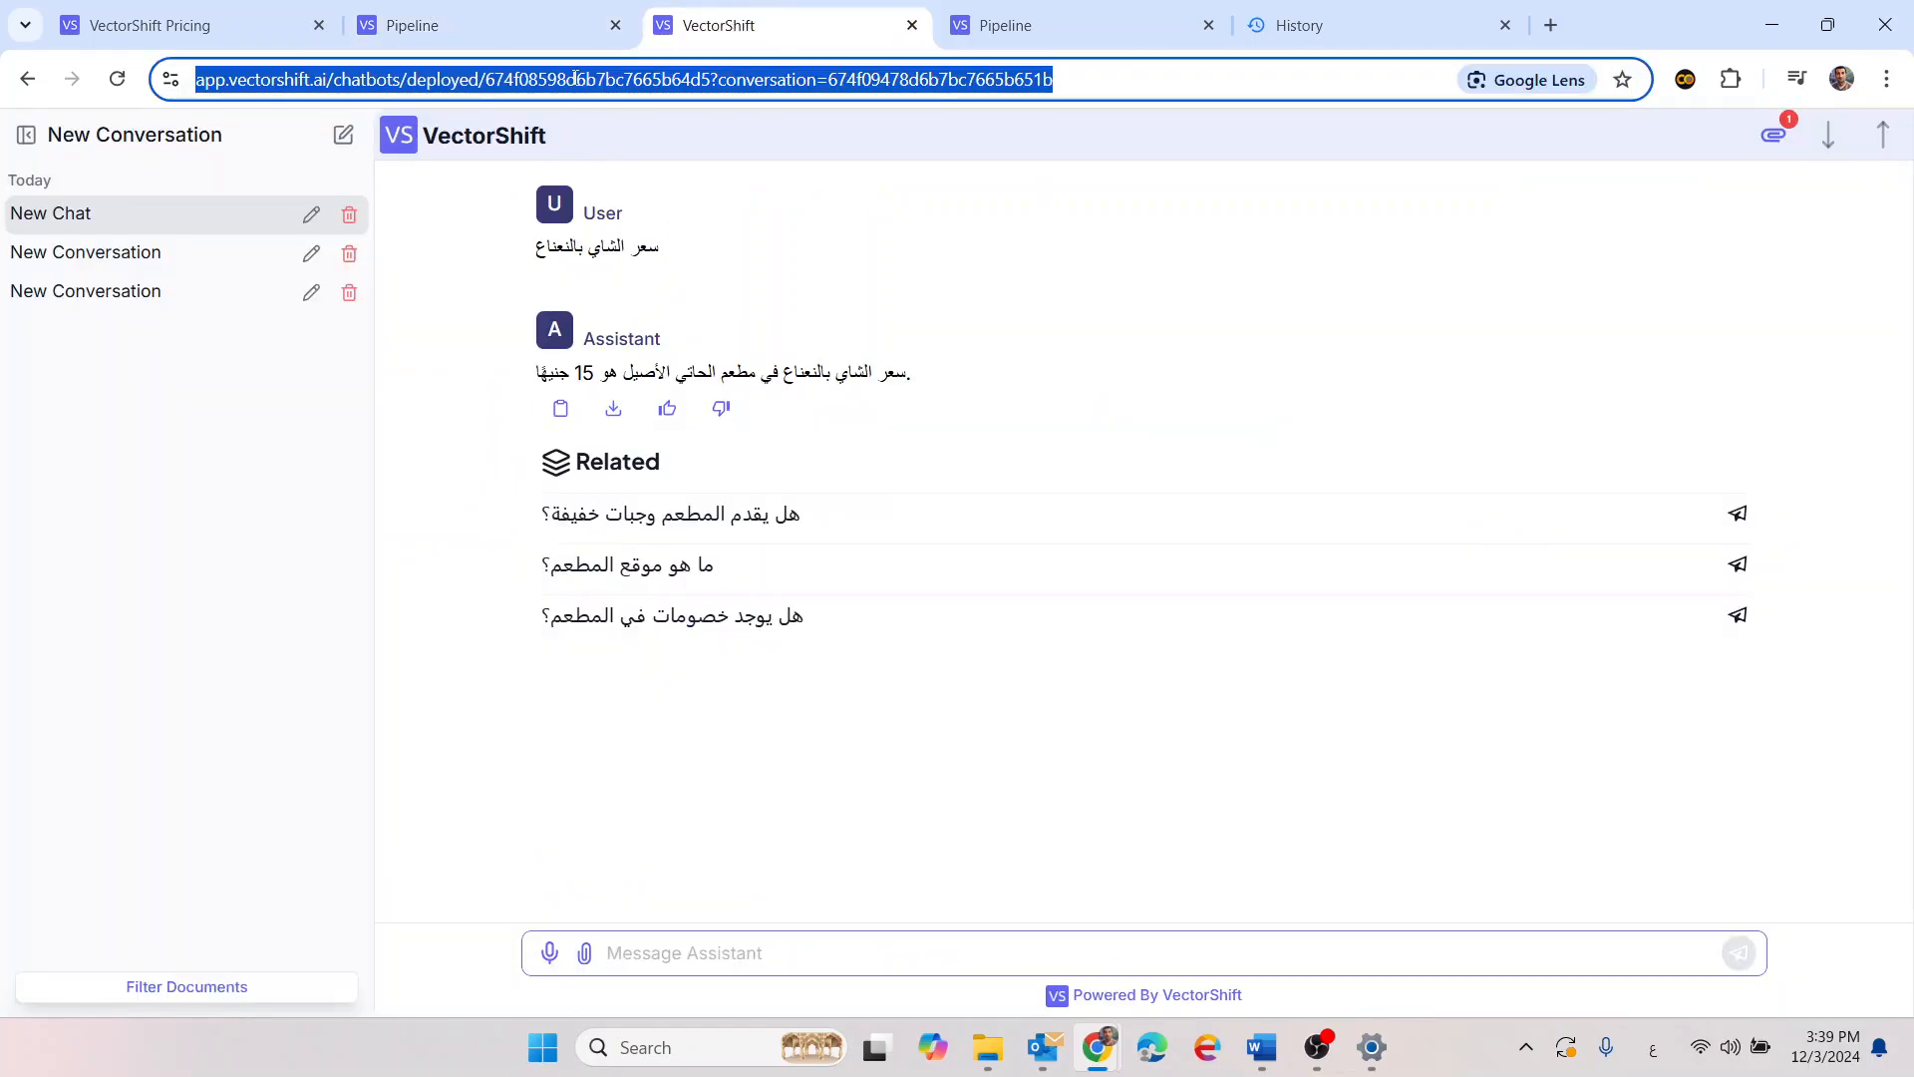